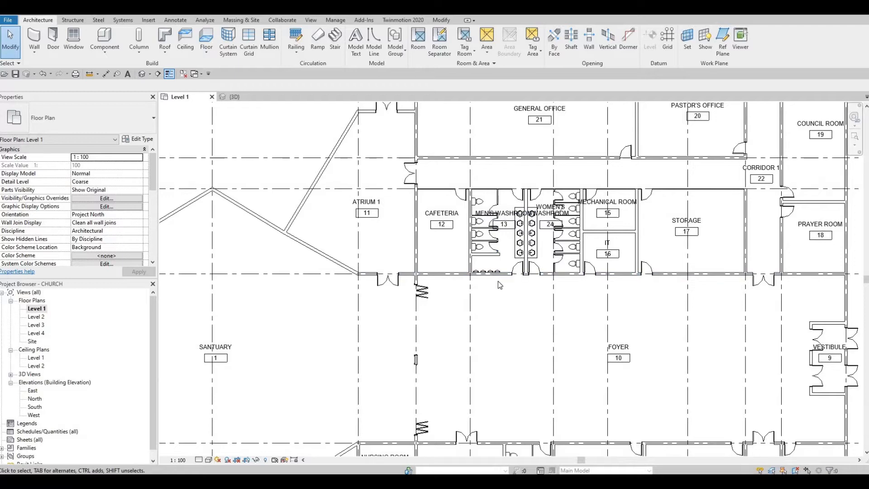
# Turn on Halftone for Roof Tags in Level 1's Visibility/Graphics, then dismiss the save reminder
pyautogui.press('v')
pyautogui.press('g')
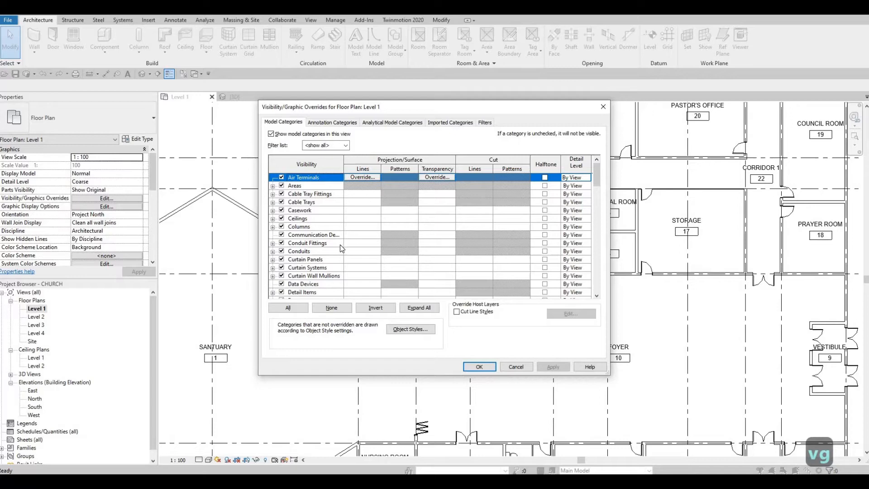
pyautogui.scroll(-3, 341, 248)
pyautogui.scroll(-10, 338, 244)
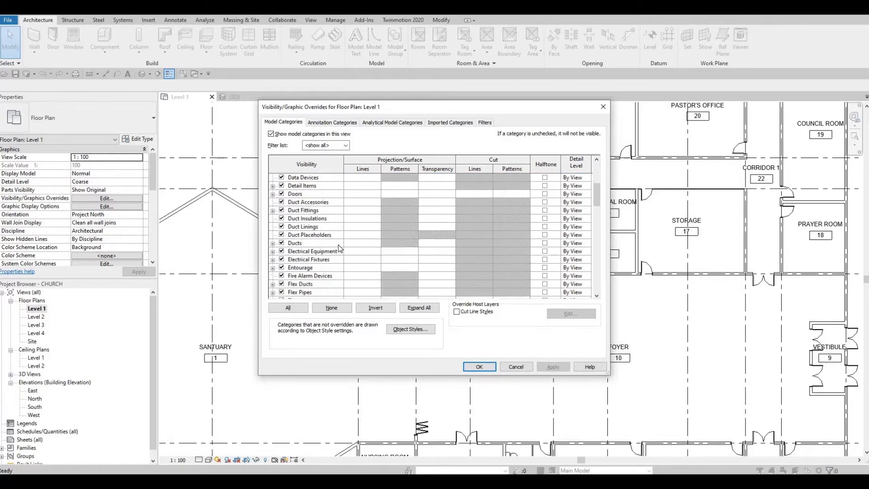
pyautogui.scroll(-3, 330, 162)
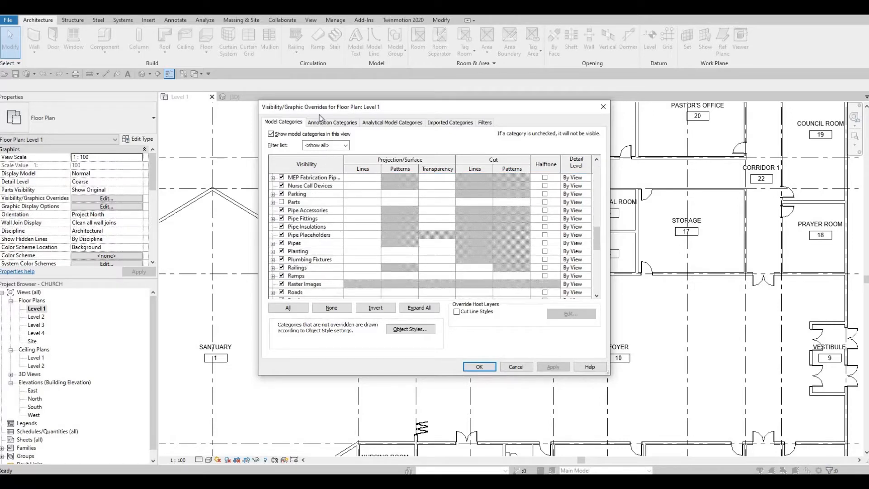
pyautogui.hotkey('ctrl', 'Tab')
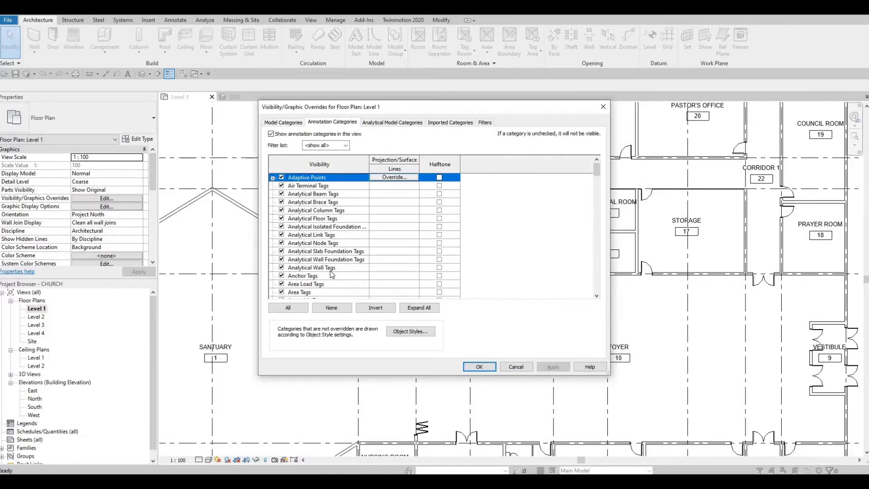
pyautogui.scroll(-10, 333, 275)
pyautogui.scroll(-12, 332, 273)
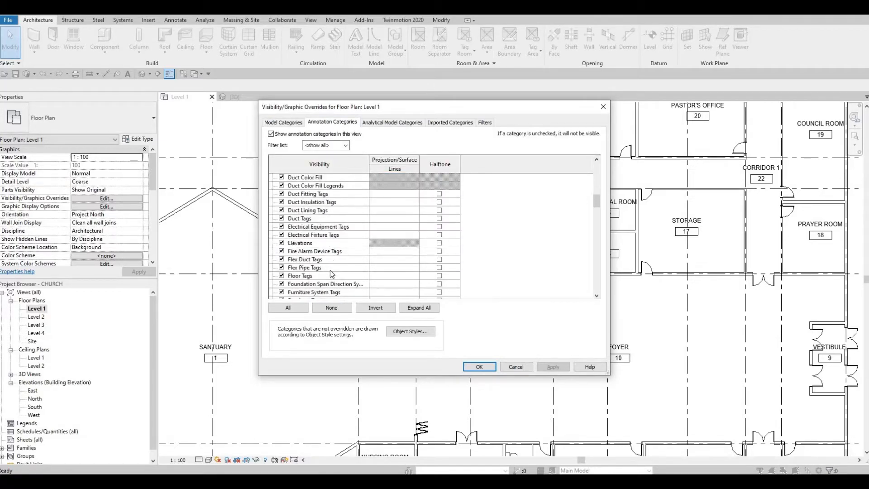
pyautogui.scroll(-5, 331, 272)
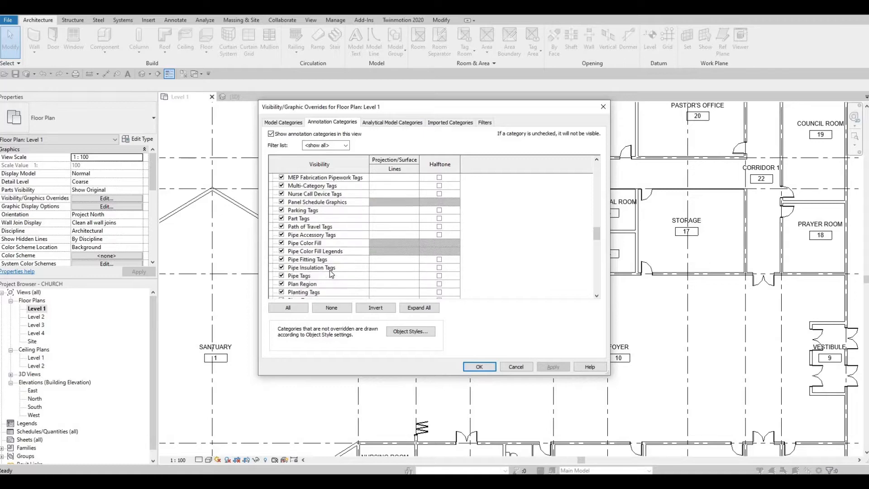
pyautogui.scroll(-3, 330, 271)
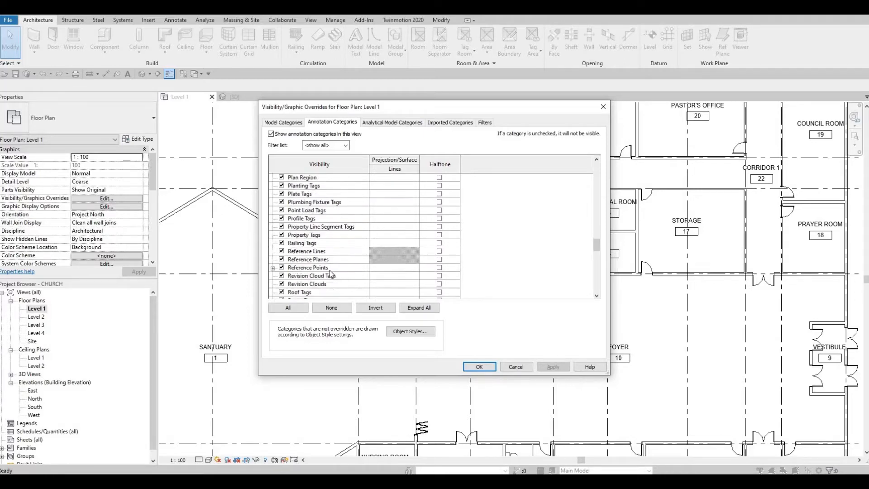
pyautogui.scroll(-1, 330, 270)
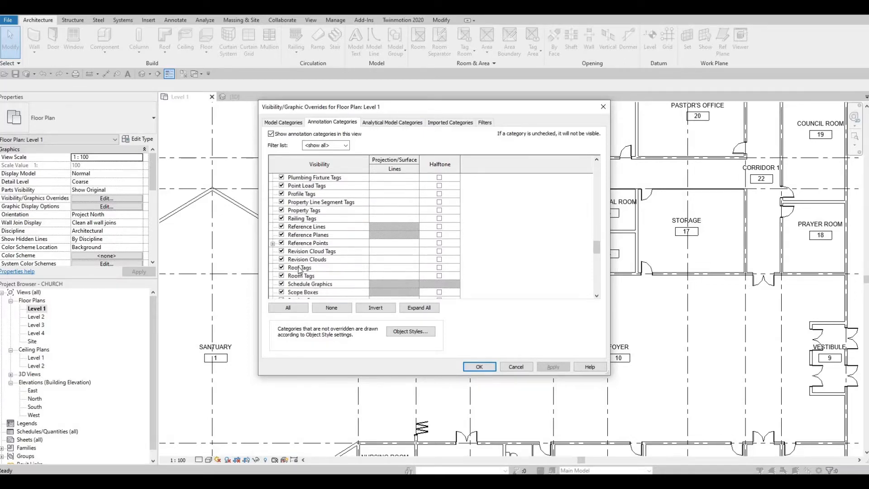
pyautogui.click(446, 270)
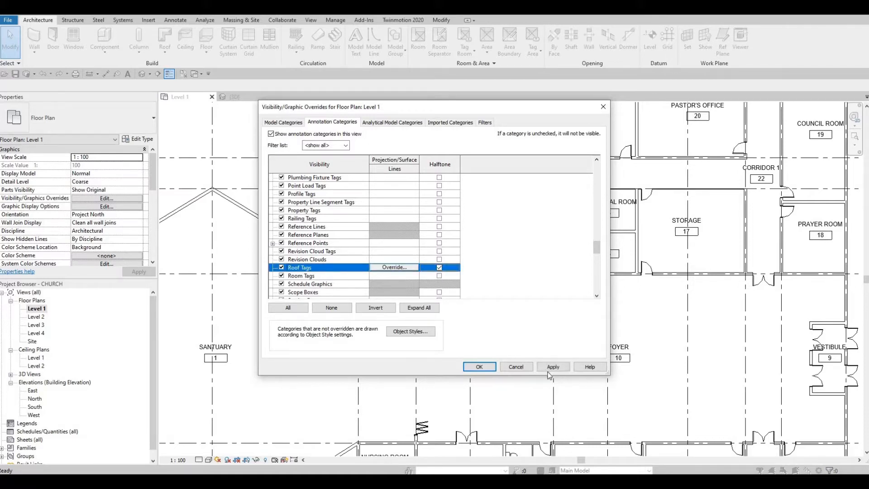
pyautogui.click(554, 367)
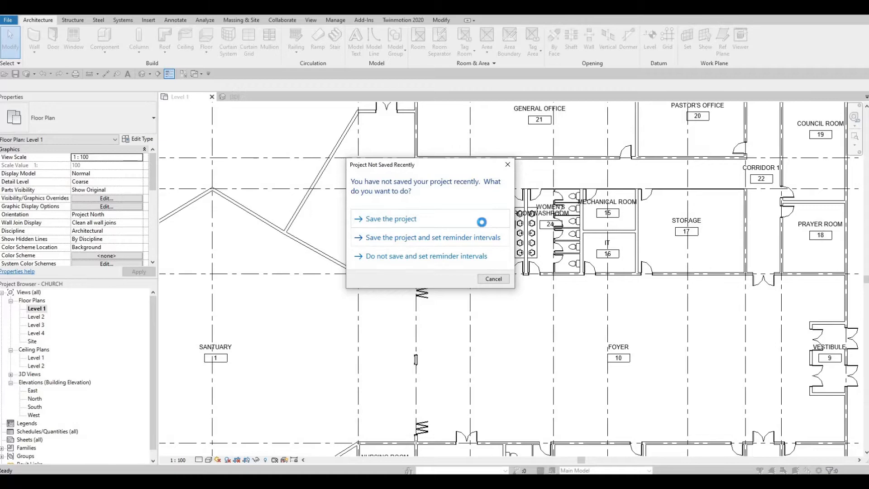
pyautogui.click(482, 222)
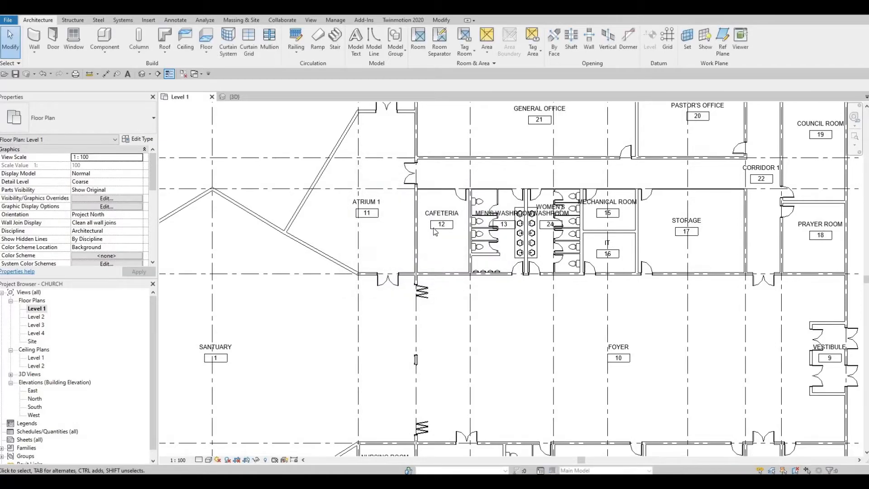
# In Visibility/Graphics, move Halftone from Roof Tags to Room Tags and apply it
pyautogui.scroll(5, 701, 232)
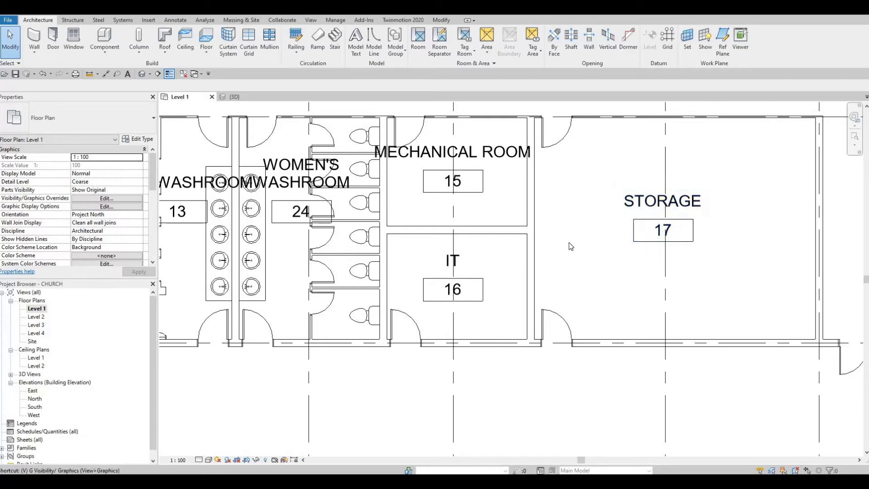
pyautogui.press('v')
pyautogui.press('g')
pyautogui.scroll(-11, 344, 225)
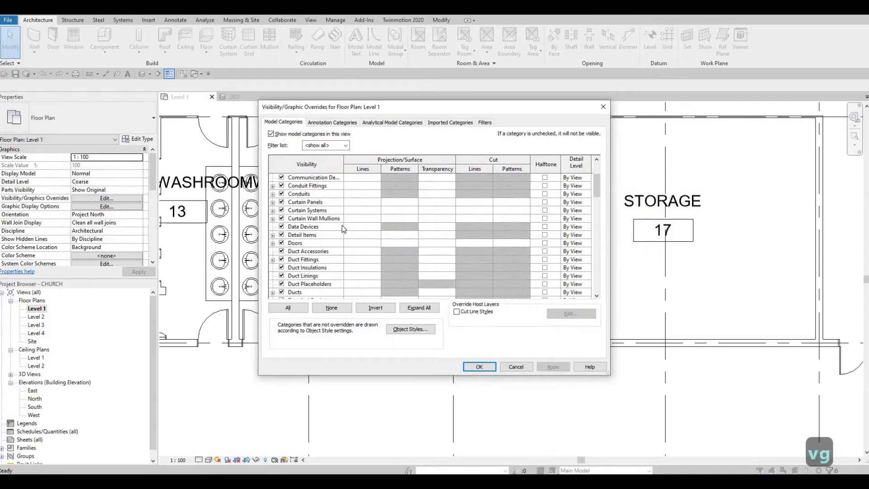
pyautogui.scroll(-9, 341, 234)
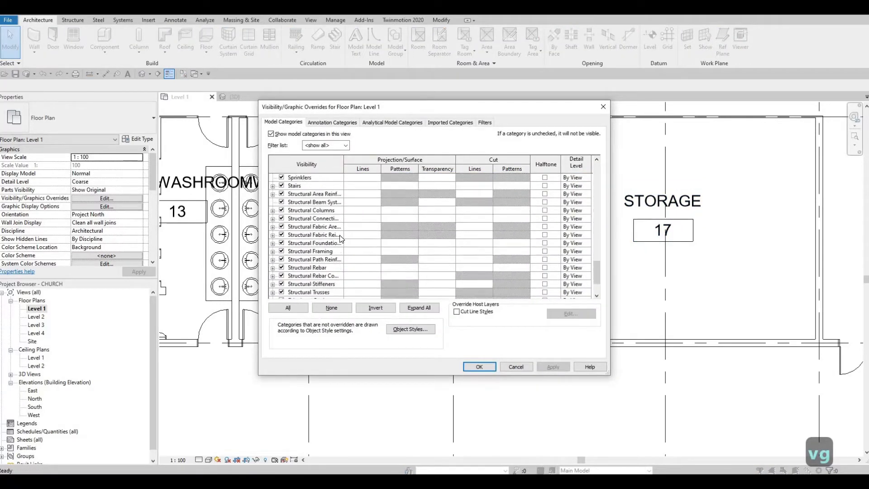
pyautogui.click(343, 123)
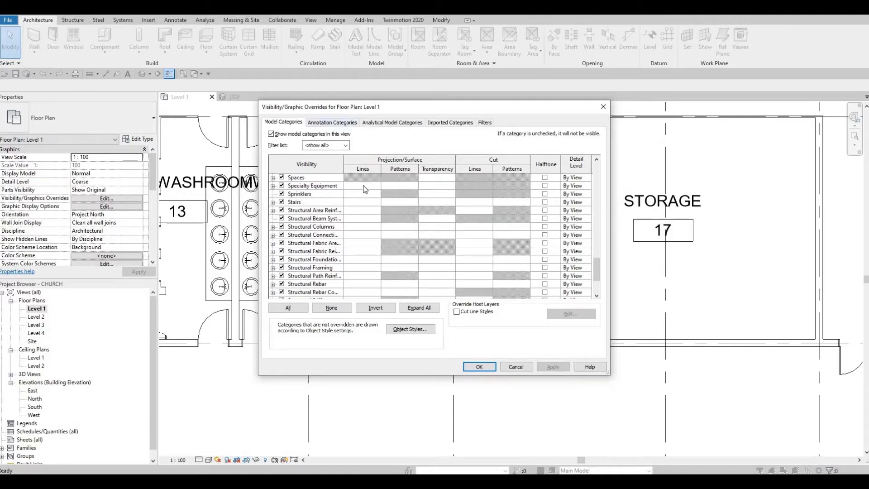
pyautogui.scroll(-18, 356, 231)
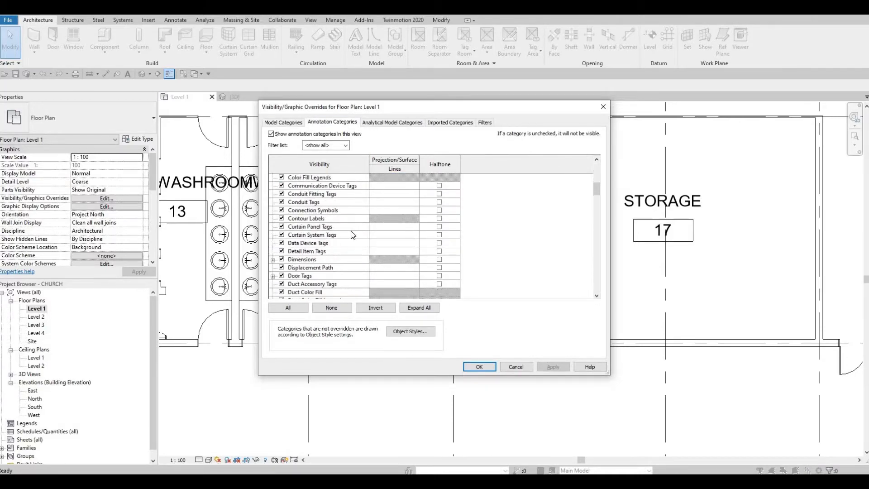
pyautogui.scroll(-13, 352, 235)
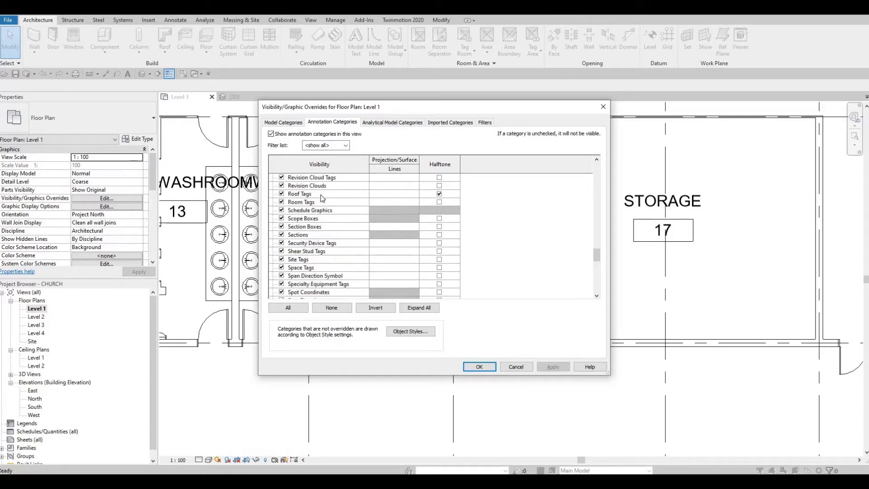
pyautogui.click(322, 195)
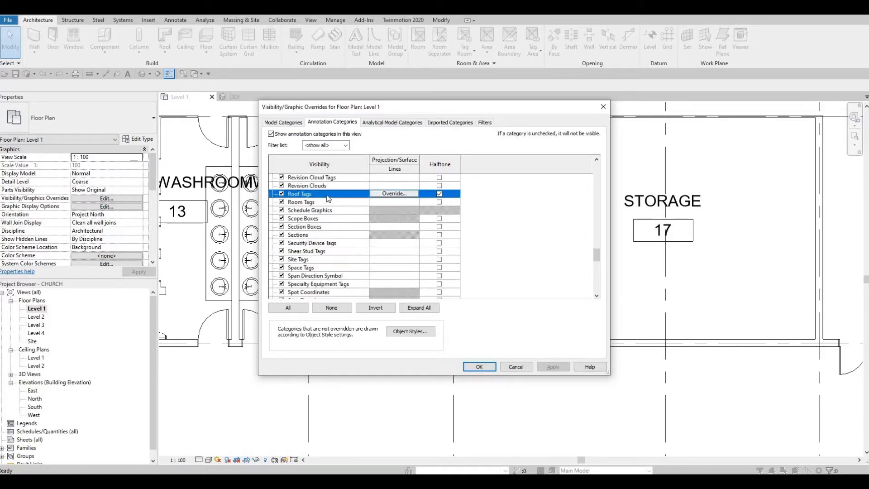
pyautogui.click(439, 202)
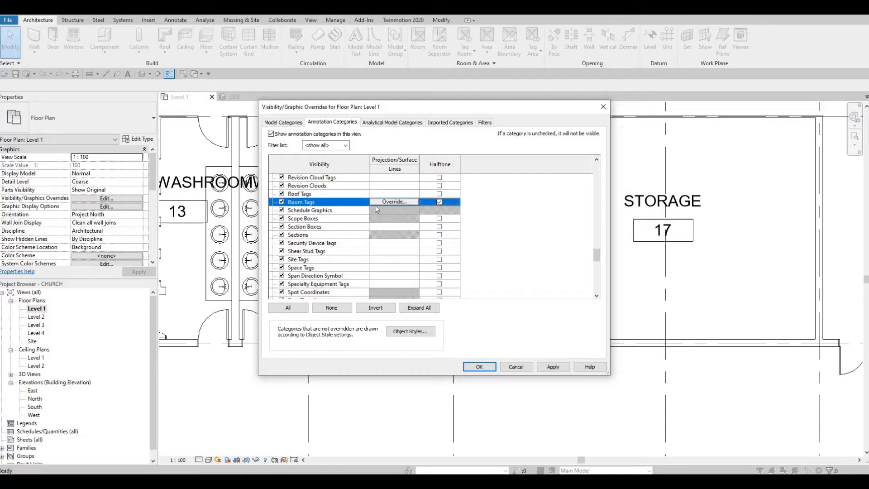
pyautogui.click(551, 367)
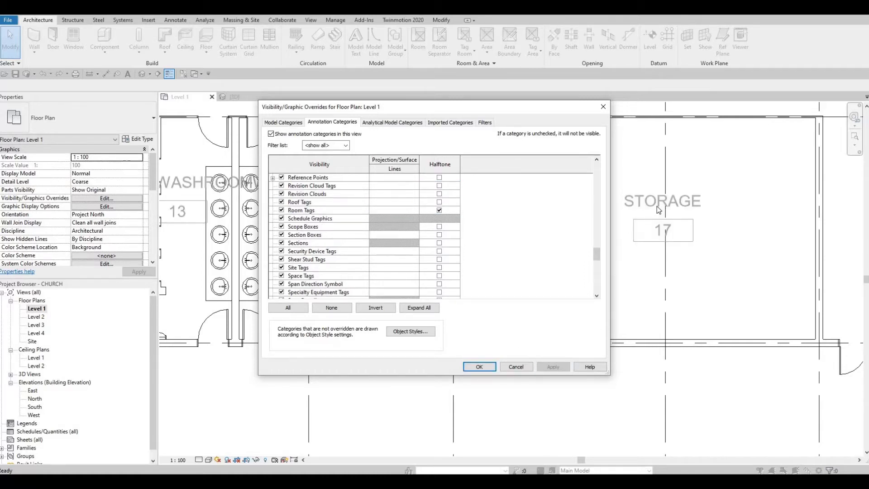
pyautogui.click(463, 366)
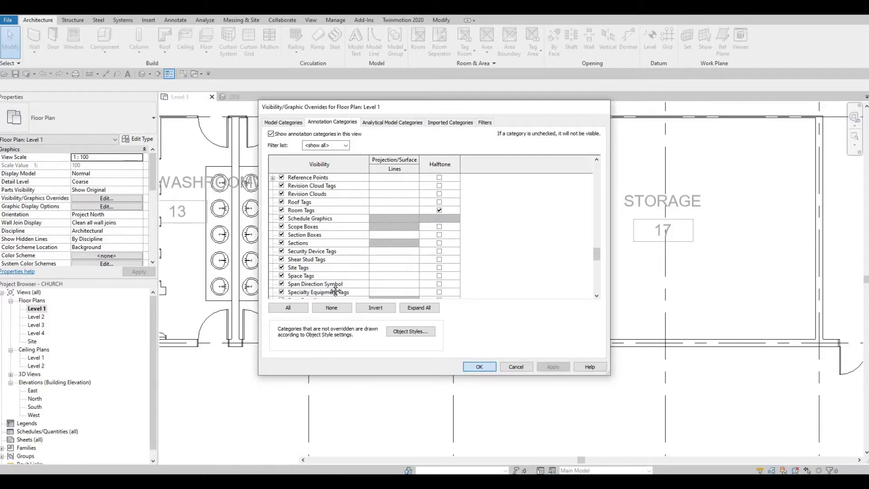
pyautogui.moveTo(159, 220); pyautogui.dragTo(443, 174, button='middle')
# Drag the Men's Washroom room tag down into its room, clear of the Women's Washroom label
pyautogui.scroll(-1, 443, 174)
pyautogui.click(442, 182)
pyautogui.moveTo(443, 183); pyautogui.dragTo(447, 256)
pyautogui.press('F1')
pyautogui.press('F1')
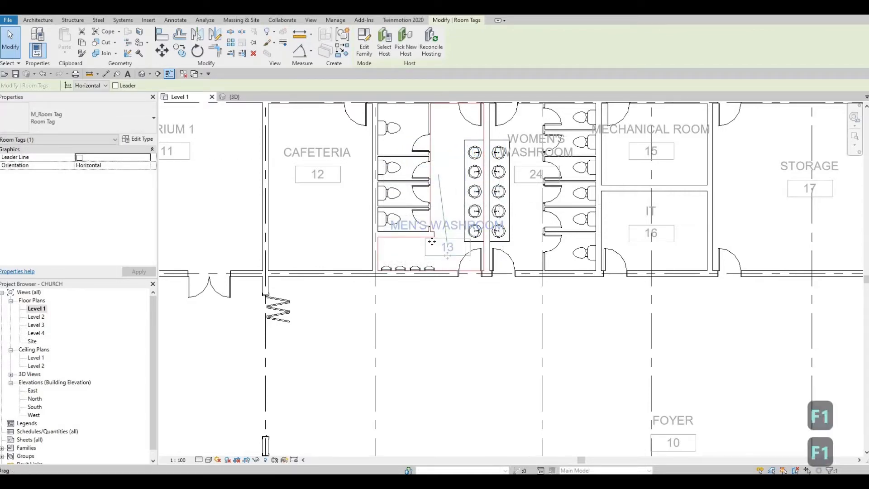
# Deselect the tag and zoom out to show the whole Level 1 plan around the sanctuary
pyautogui.scroll(-3, 446, 235)
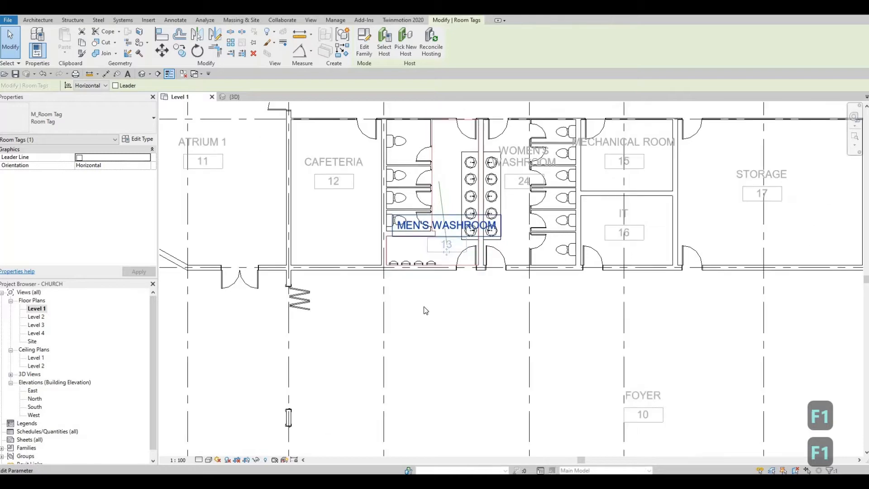
pyautogui.scroll(-1, 450, 281)
pyautogui.moveTo(450, 281); pyautogui.dragTo(509, 188, button='middle')
pyautogui.scroll(-2, 492, 249)
pyautogui.scroll(2, 525, 248)
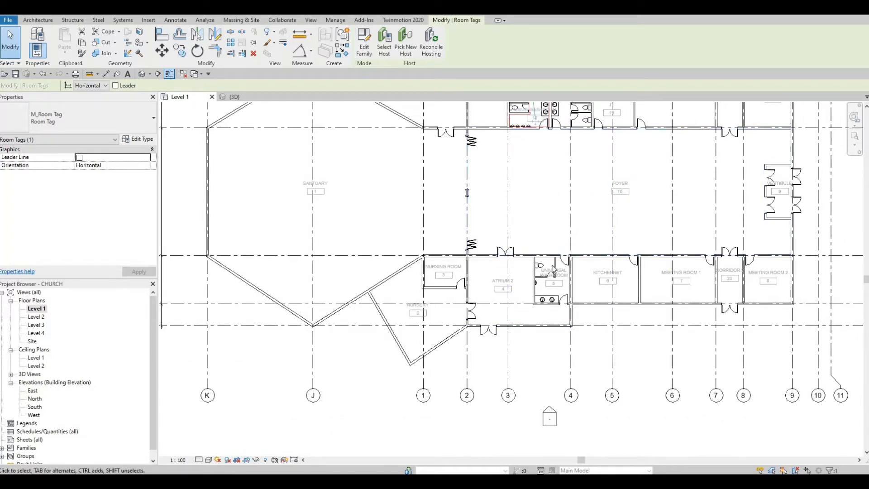
pyautogui.scroll(1, 548, 299)
pyautogui.scroll(4, 548, 298)
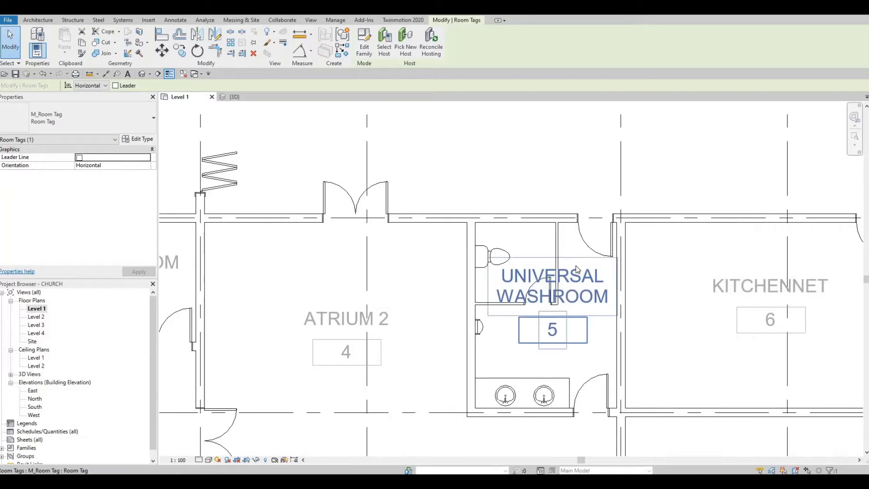
pyautogui.scroll(-3, 505, 284)
pyautogui.scroll(-2, 503, 278)
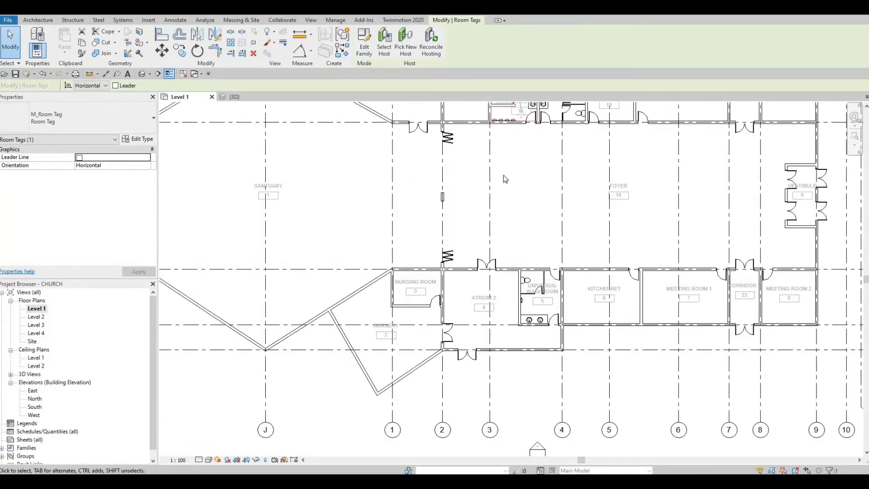
pyautogui.moveTo(454, 298); pyautogui.dragTo(534, 400, button='middle')
pyautogui.moveTo(547, 267); pyautogui.dragTo(681, 221, button='middle')
pyautogui.press('Escape')
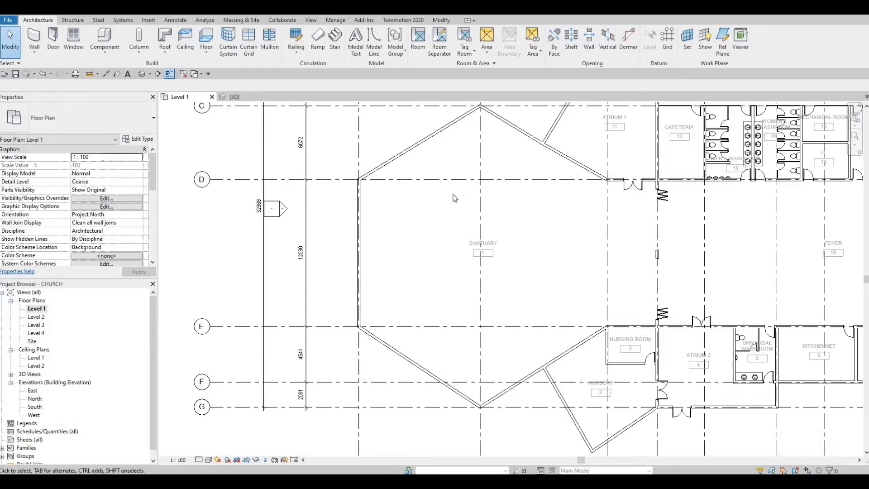
pyautogui.scroll(-3, 440, 225)
pyautogui.moveTo(432, 241); pyautogui.dragTo(390, 264, button='middle')
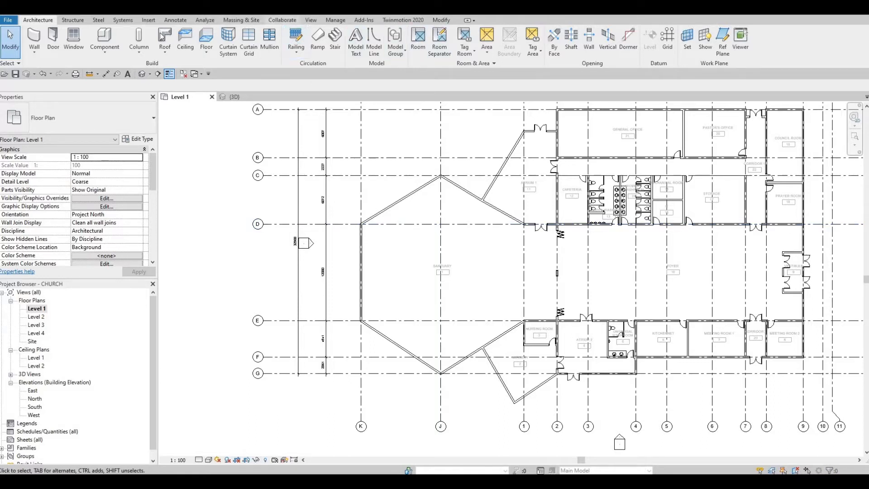
# In Load Family, browse to the metric library's Furniture › Seating folder
pyautogui.click(148, 20)
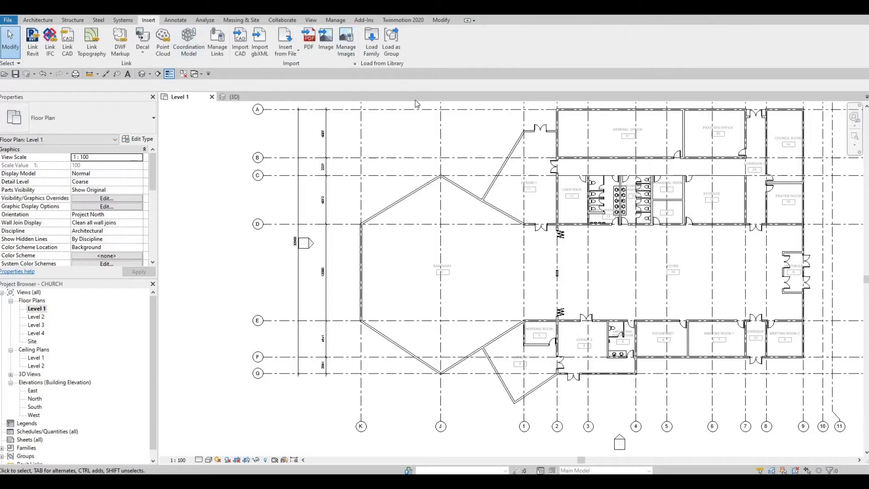
pyautogui.click(371, 41)
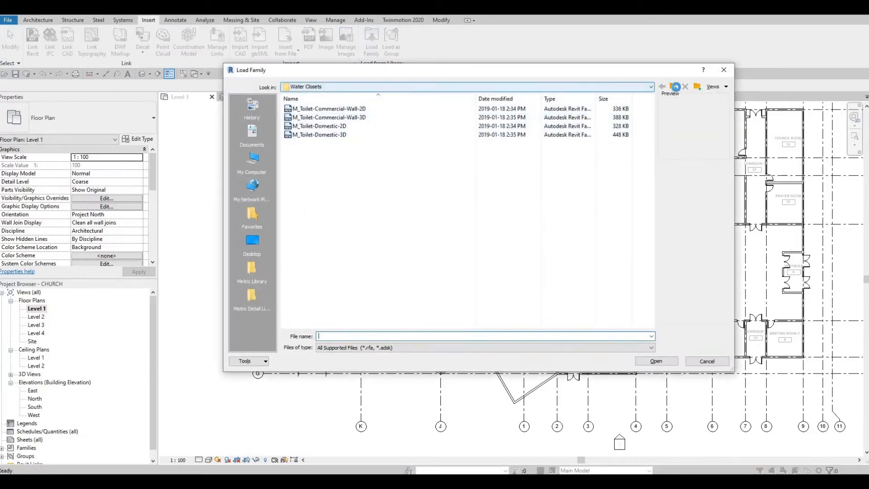
pyautogui.click(675, 89)
pyautogui.click(675, 90)
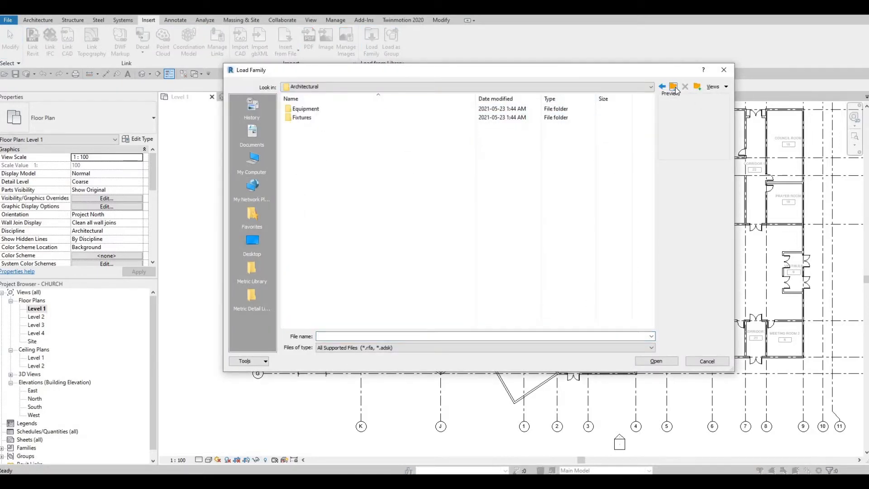
pyautogui.click(251, 269)
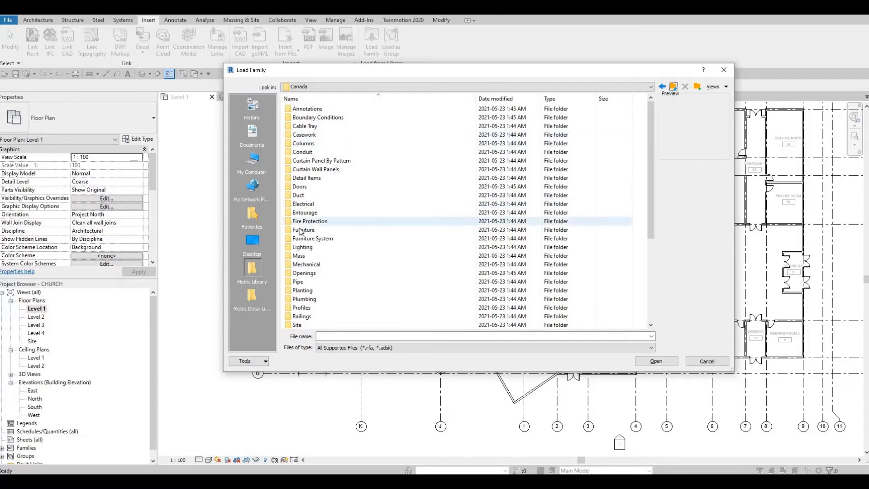
pyautogui.doubleClick(308, 229)
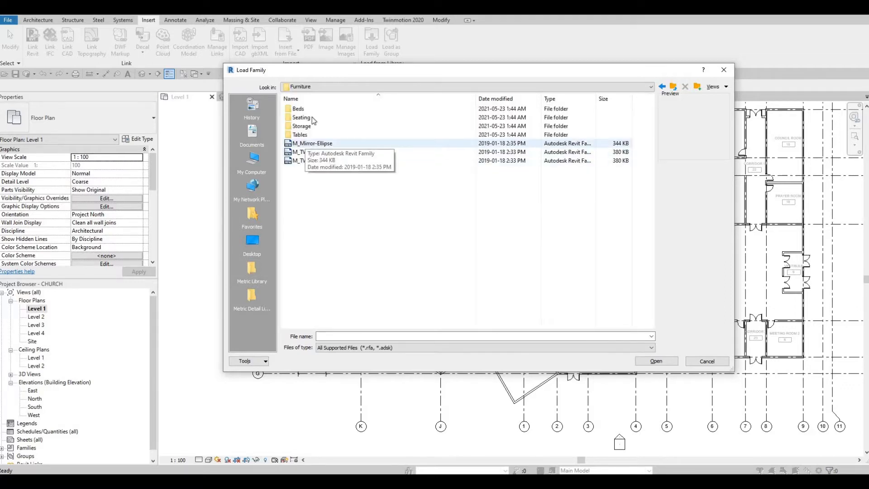
pyautogui.doubleClick(317, 120)
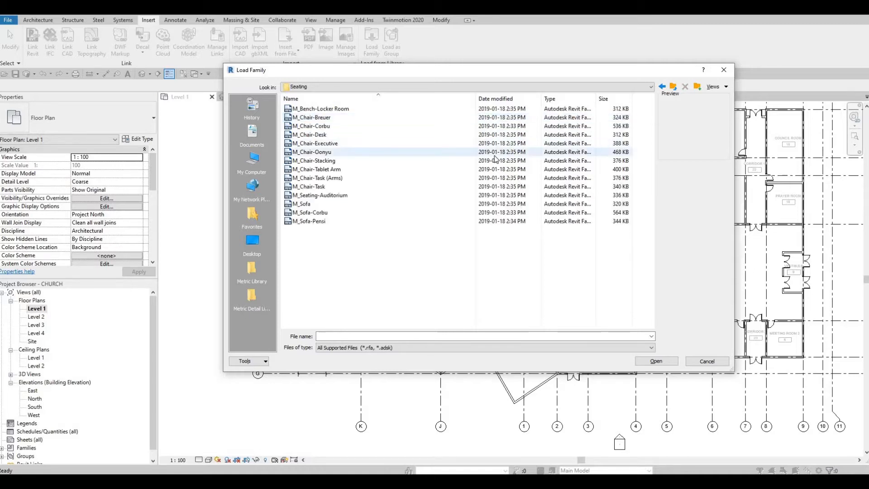
# Compare the seating family previews, then load M_Sofa.rfa into the project
pyautogui.click(315, 223)
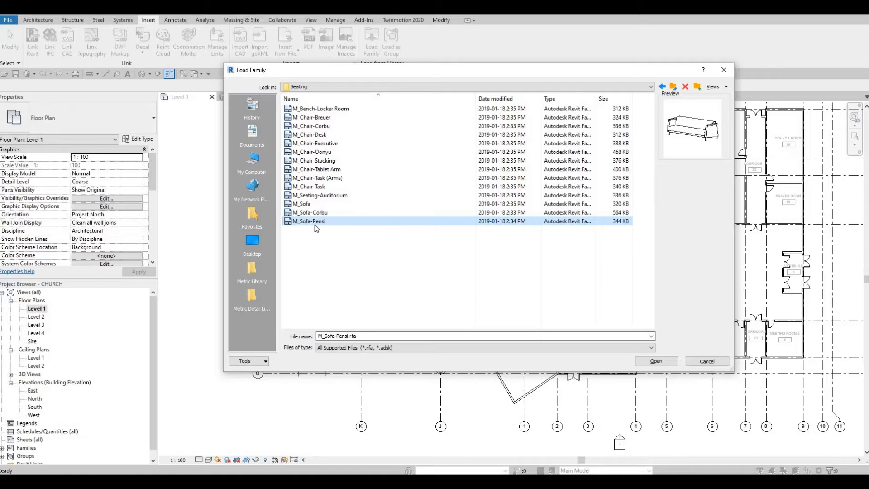
pyautogui.press('Up')
pyautogui.press('Up')
pyautogui.press('Up')
pyautogui.press('Up')
pyautogui.press('Up')
pyautogui.press('Up')
pyautogui.press('Up')
pyautogui.press('Up')
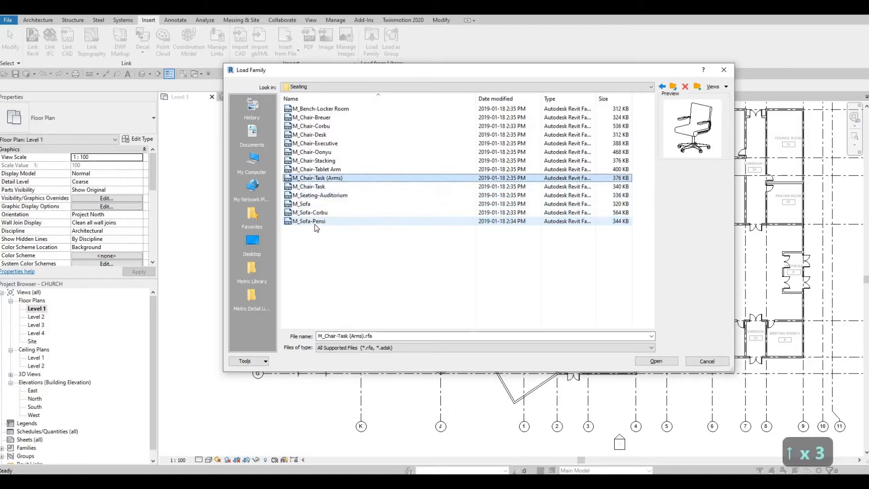
pyautogui.press('Up')
pyautogui.press('Up')
pyautogui.press('Up')
pyautogui.press('Up')
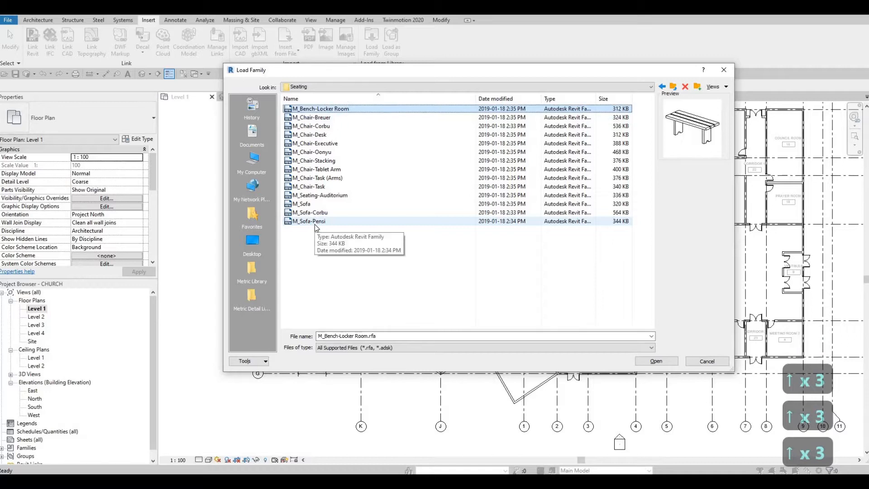
pyautogui.press('Down')
pyautogui.press('Down')
pyautogui.press('Down')
pyautogui.press('Down')
pyautogui.press('Down')
pyautogui.press('Down')
pyautogui.press('Down')
pyautogui.press('Down')
pyautogui.press('Down')
pyautogui.press('Down')
pyautogui.press('Down')
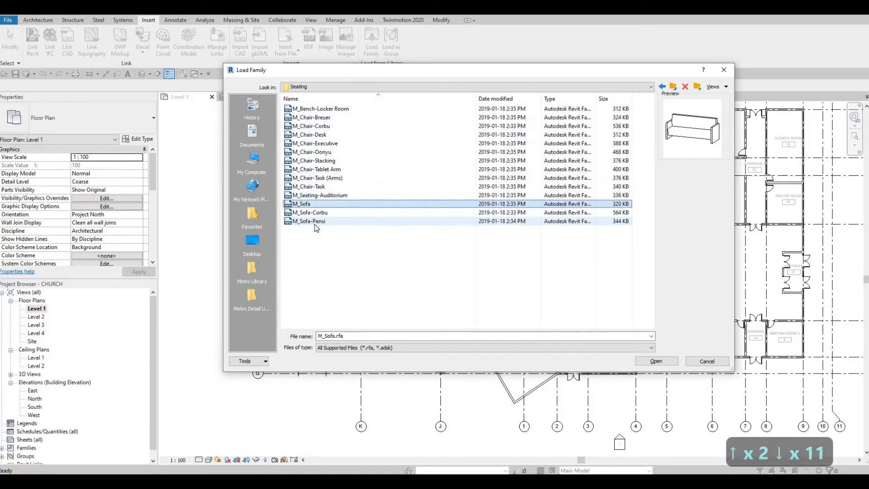
pyautogui.press('Down')
pyautogui.press('Up')
pyautogui.press('Up')
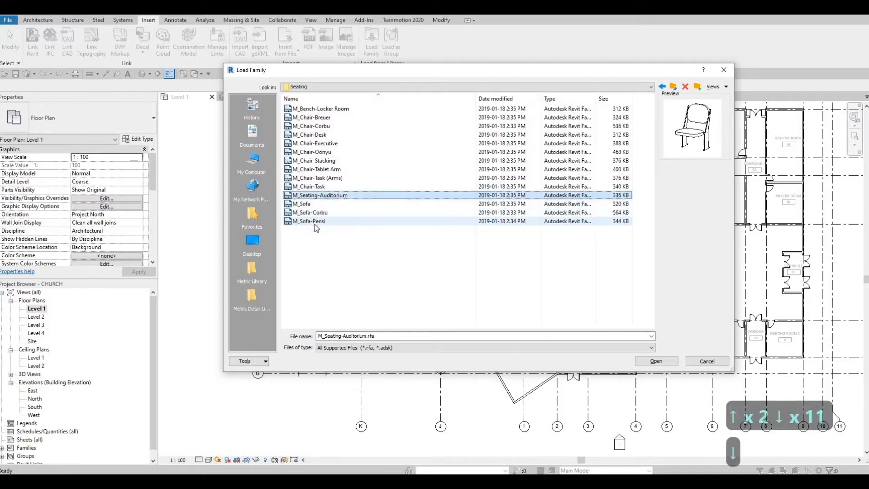
pyautogui.press('Down')
pyautogui.press('Down')
pyautogui.press('Down')
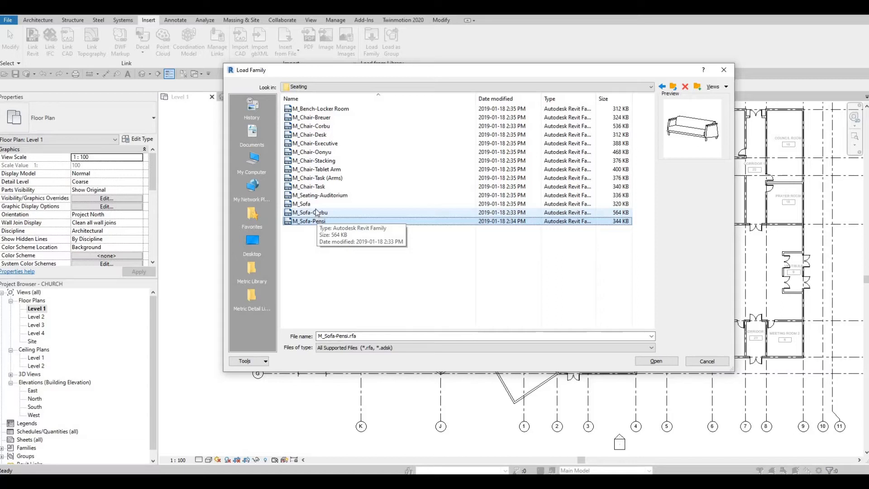
pyautogui.click(318, 204)
pyautogui.click(321, 195)
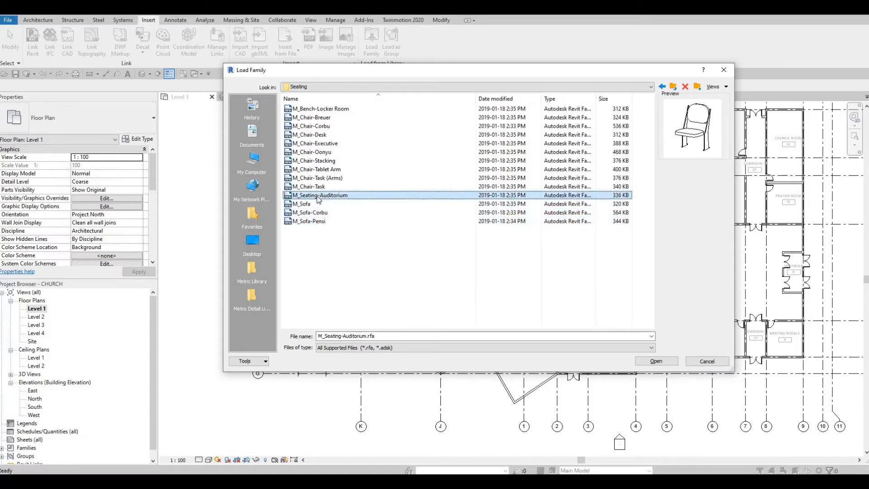
pyautogui.click(322, 187)
pyautogui.click(318, 197)
pyautogui.click(309, 205)
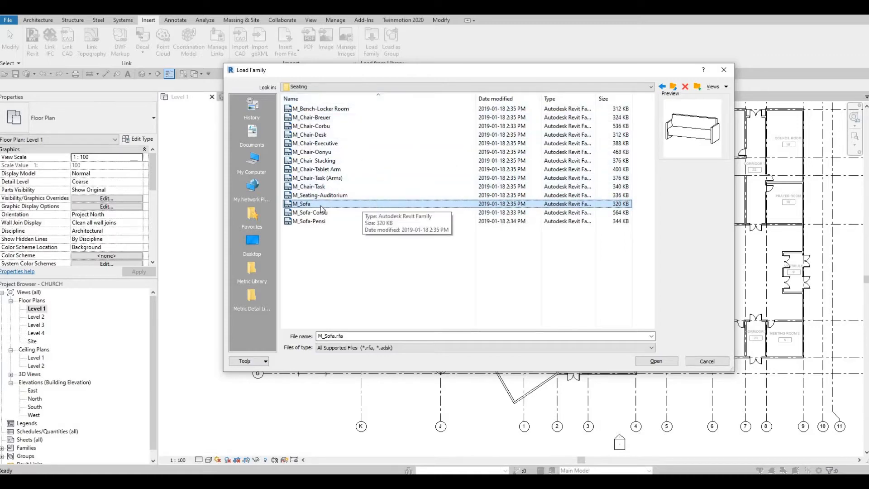
pyautogui.click(656, 362)
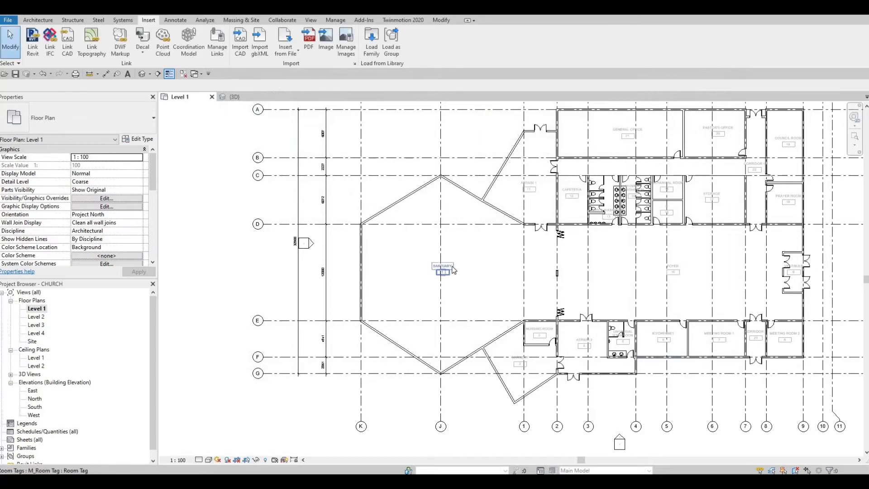
# Start M_Sofa component placement with CM, centre the sanctuary, then end placement
pyautogui.press('c')
pyautogui.press('m')
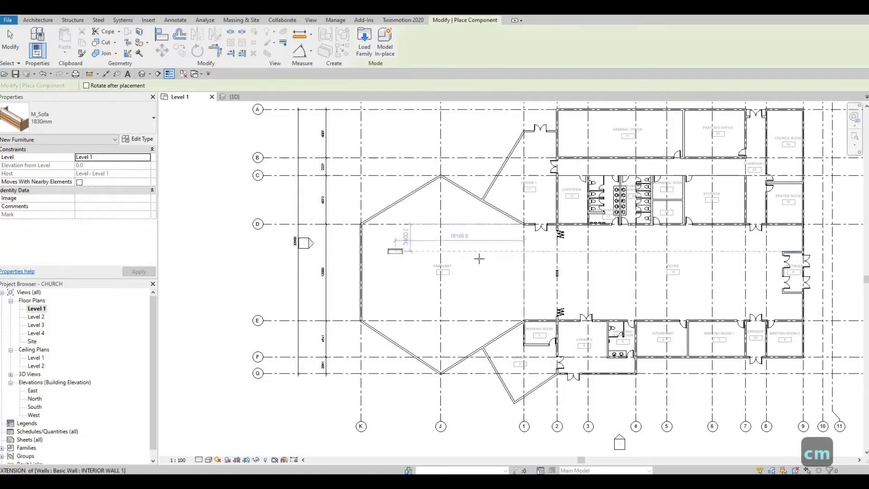
pyautogui.scroll(1, 460, 252)
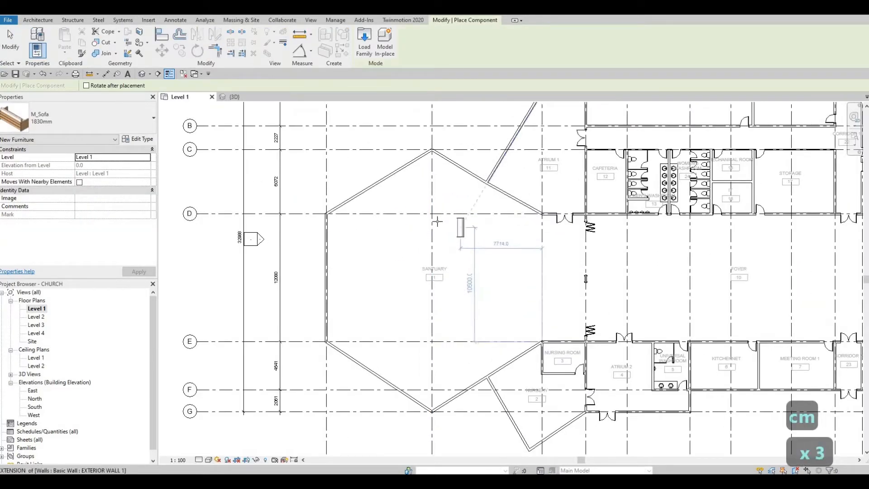
pyautogui.scroll(2, 450, 230)
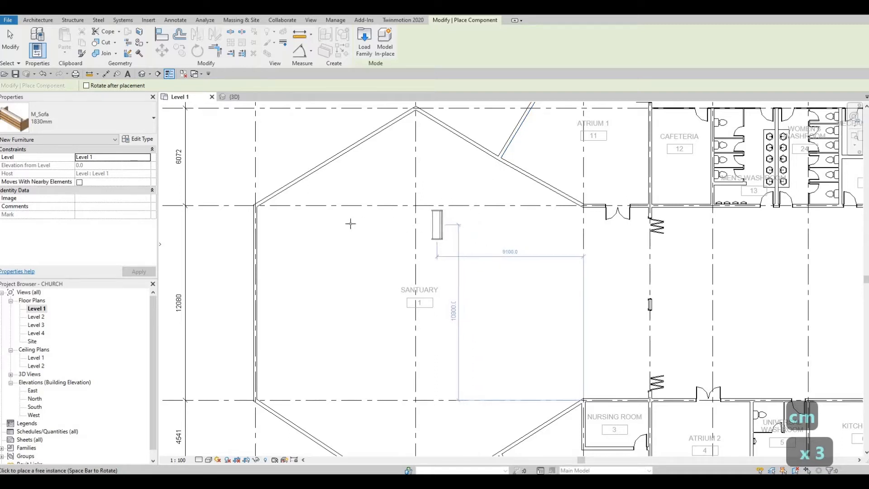
pyautogui.moveTo(384, 223); pyautogui.dragTo(394, 231, button='middle')
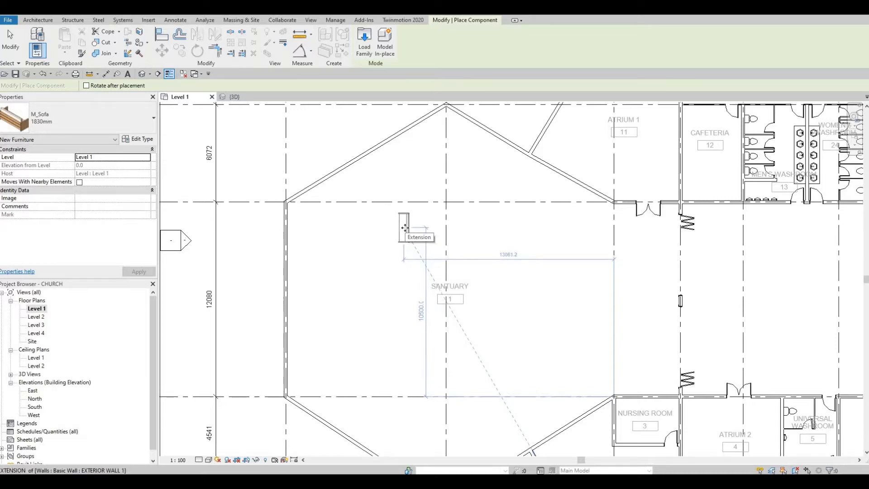
pyautogui.press('Escape')
pyautogui.press('Escape')
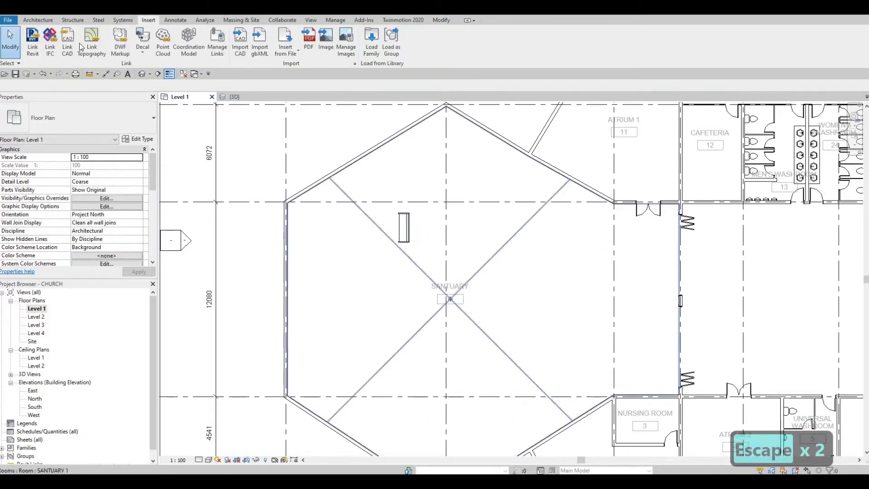
# Draw a detail guide line from the upper-left slanted wall diagonally into the sanctuary
pyautogui.click(172, 21)
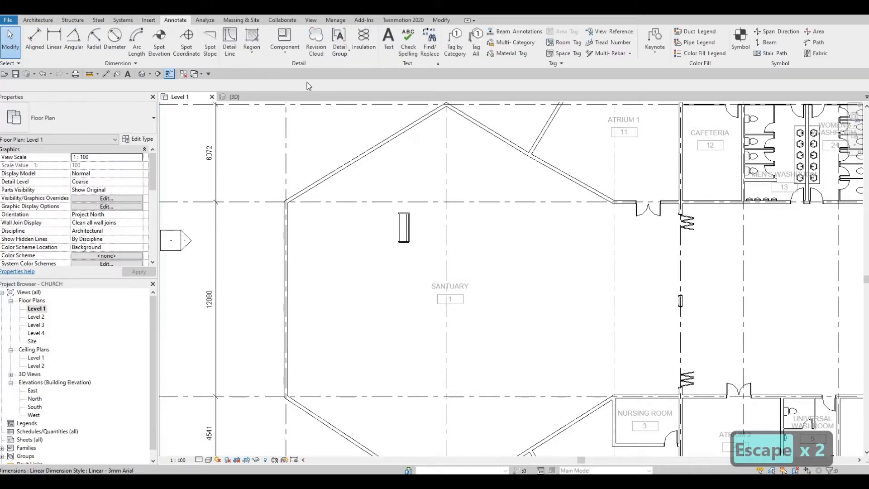
pyautogui.click(228, 44)
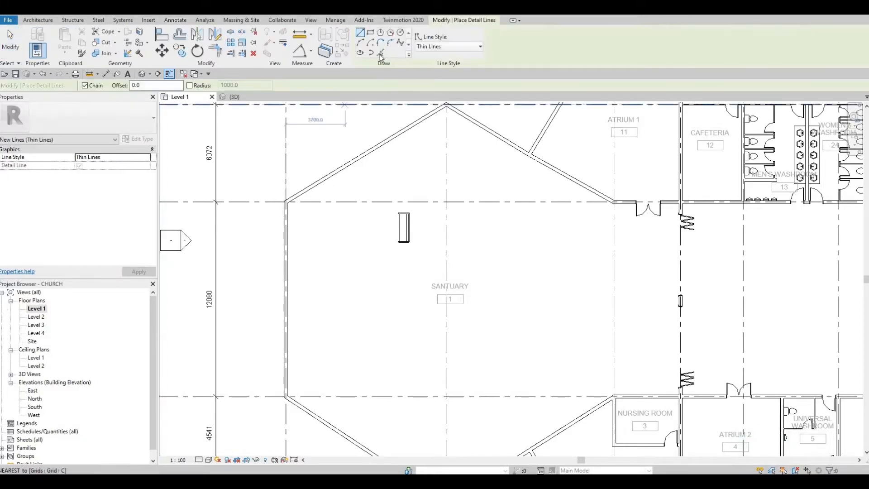
pyautogui.click(320, 183)
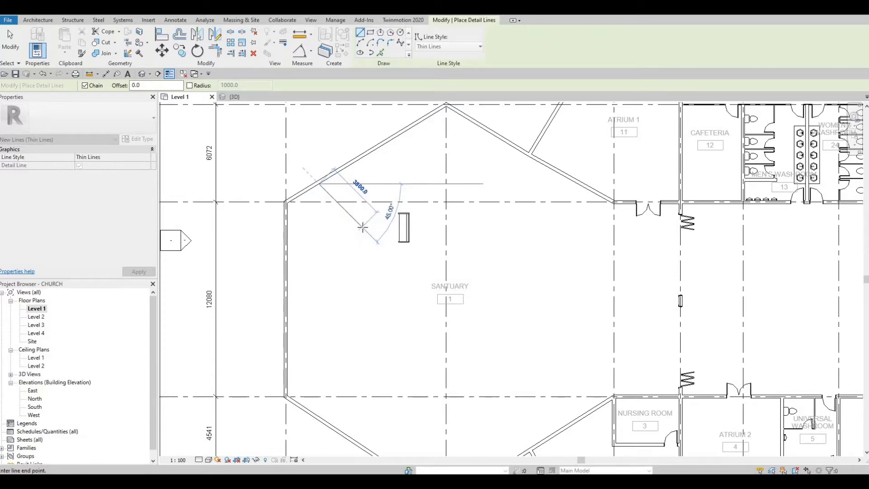
pyautogui.click(362, 226)
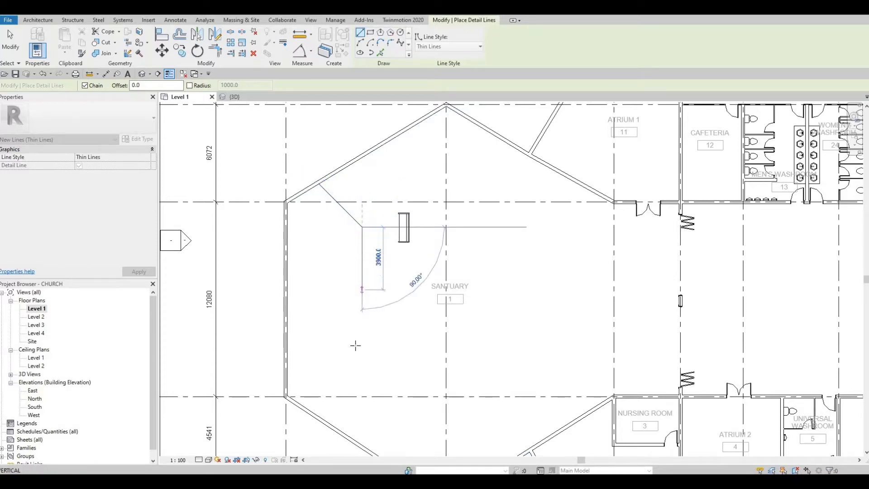
pyautogui.press('Escape')
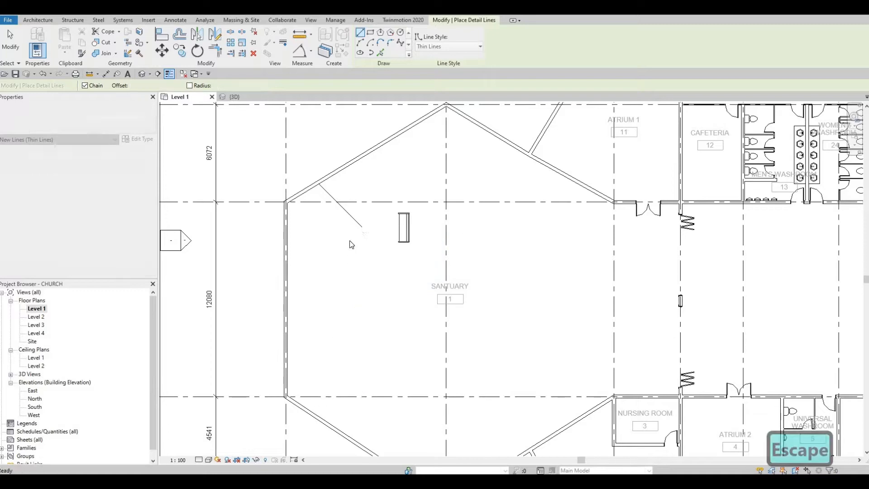
pyautogui.press('Escape')
pyautogui.press('Escape')
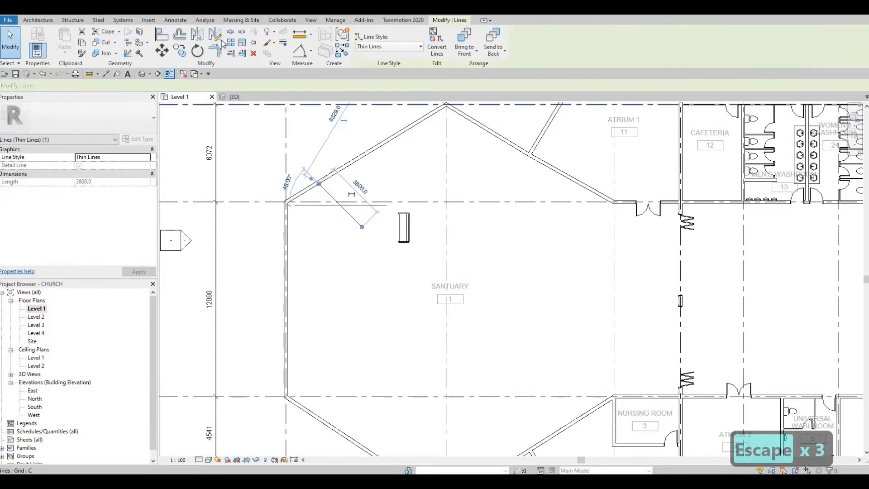
# Mirror the diagonal guide line onto the lower slanted wall
pyautogui.click(219, 40)
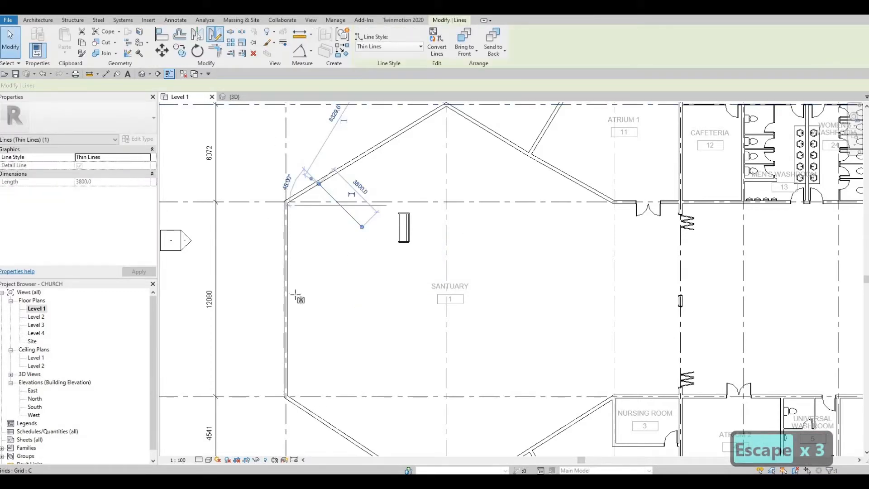
pyautogui.click(286, 299)
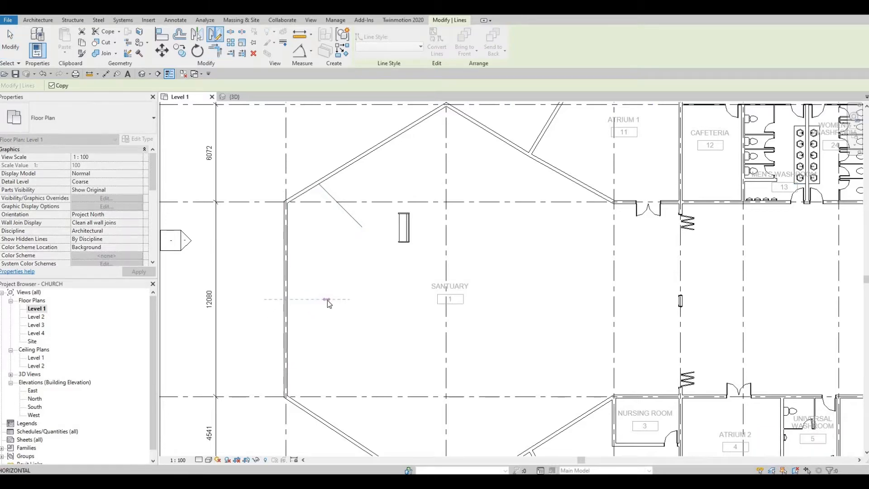
pyautogui.click(328, 300)
pyautogui.press('Escape')
pyautogui.press('Escape')
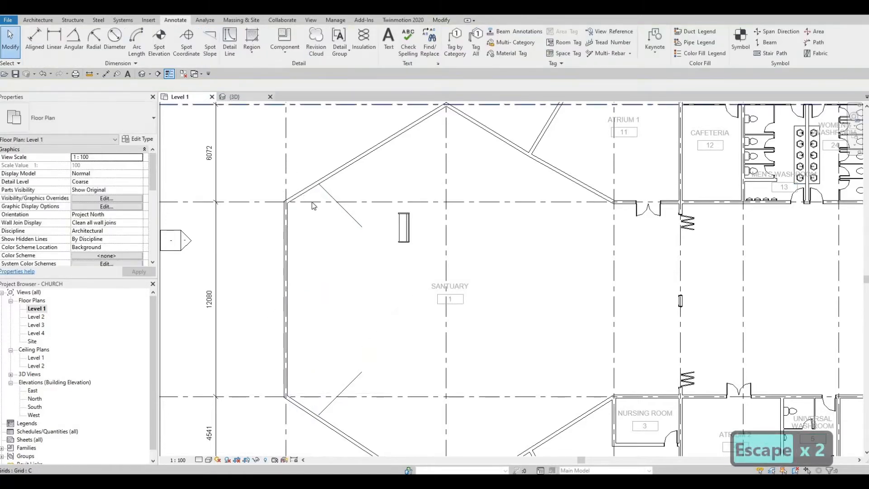
# Add a vertical guide line downward from the diagonal line's end with Create Similar
pyautogui.click(344, 225)
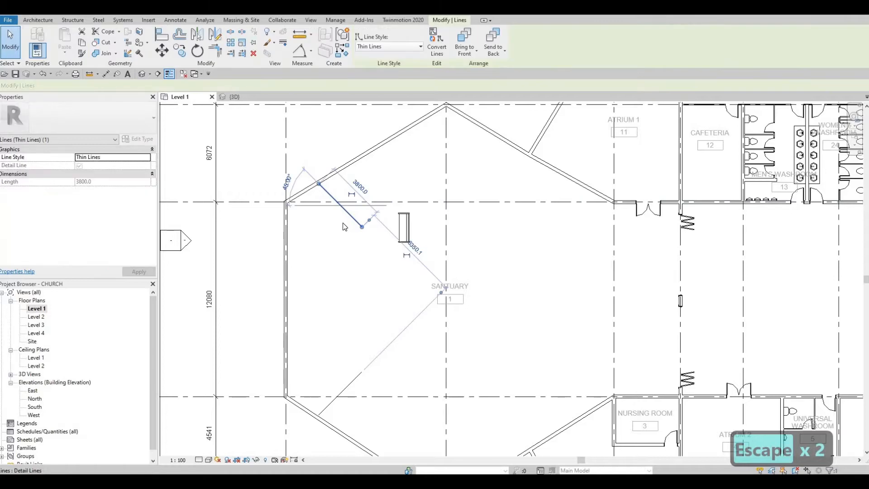
pyautogui.press('c')
pyautogui.press('s')
pyautogui.click(363, 227)
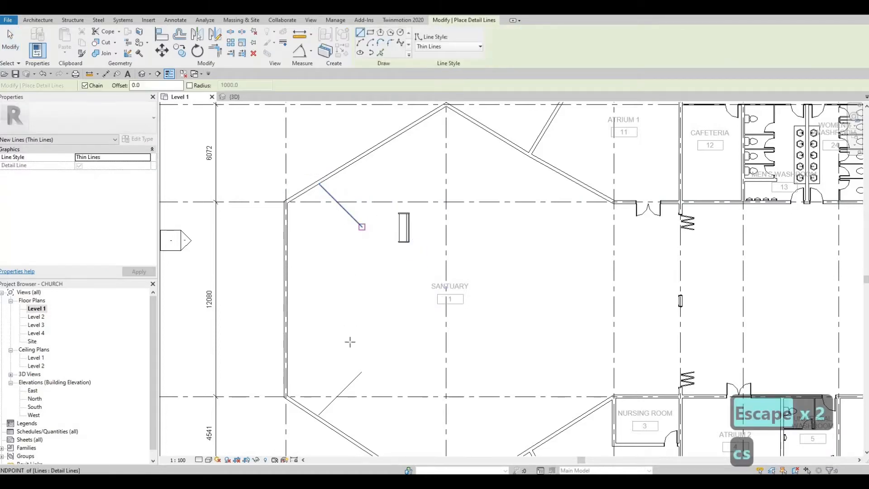
pyautogui.click(363, 371)
pyautogui.press('Escape')
pyautogui.press('Escape')
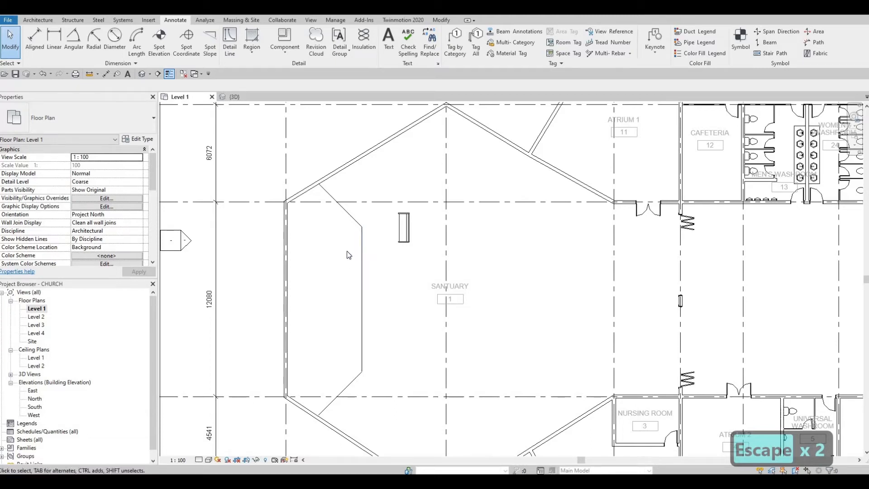
# Nudge the sofa into place and copy it directly below, end to end
pyautogui.click(403, 241)
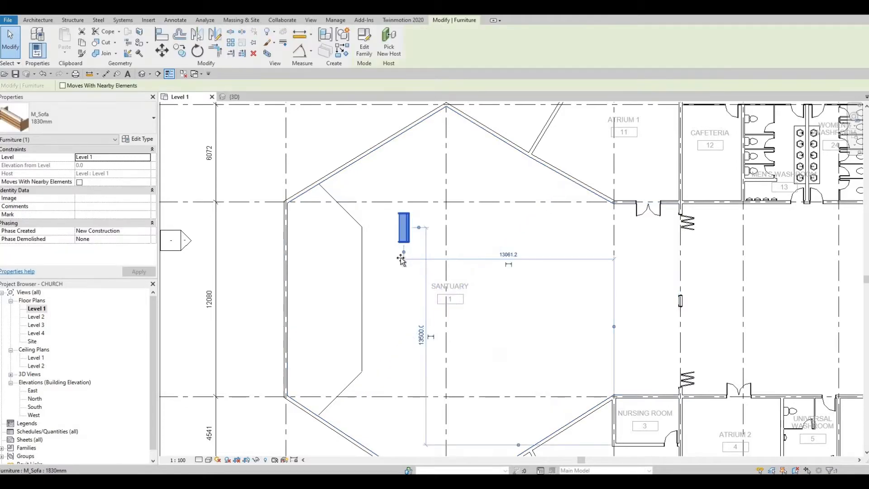
pyautogui.moveTo(401, 262); pyautogui.dragTo(402, 259)
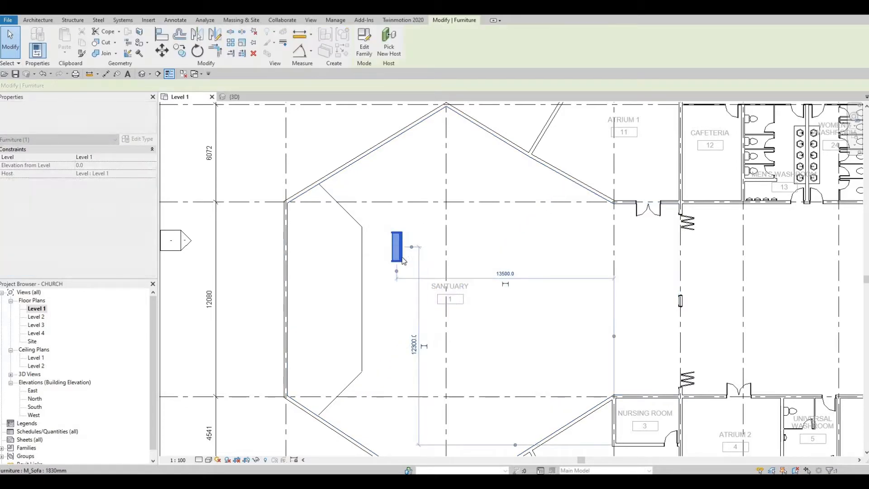
pyautogui.press('Escape')
pyautogui.press('Escape')
pyautogui.click(402, 258)
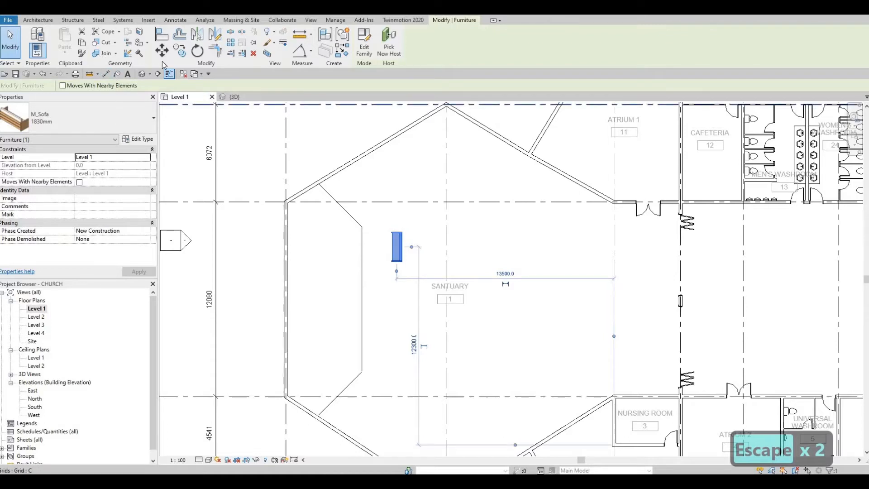
pyautogui.press('c')
pyautogui.press('o')
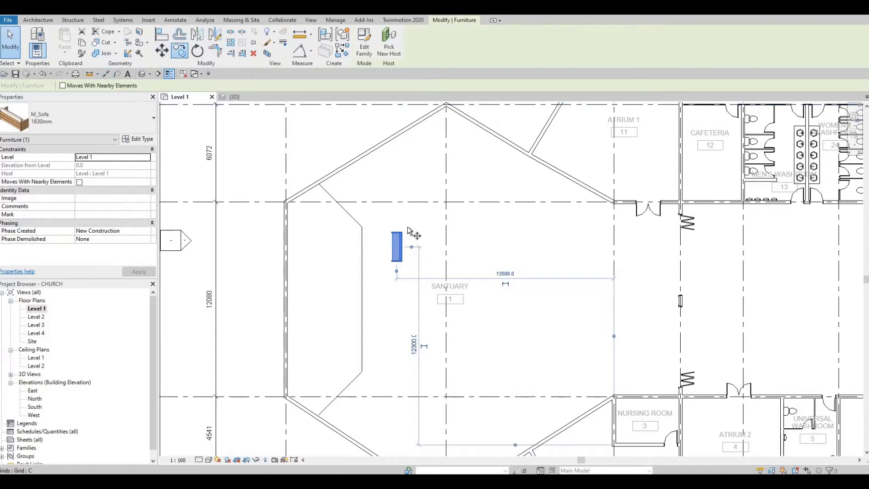
pyautogui.scroll(5, 395, 244)
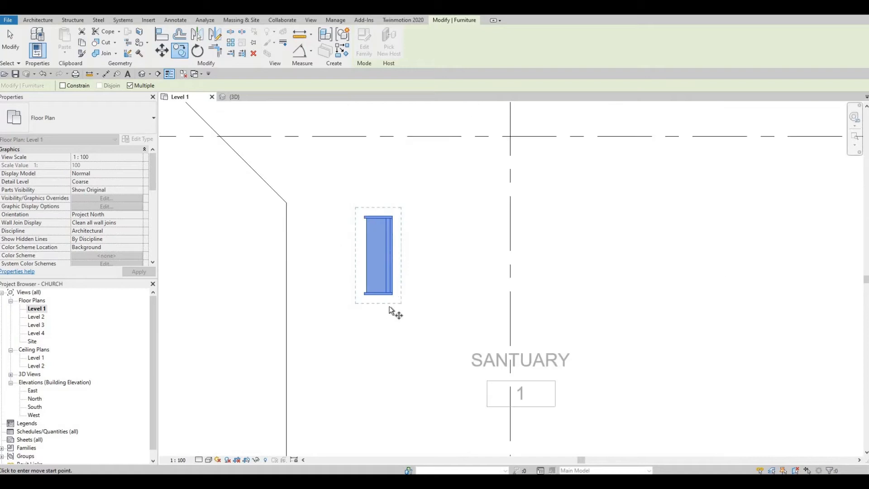
pyautogui.click(393, 216)
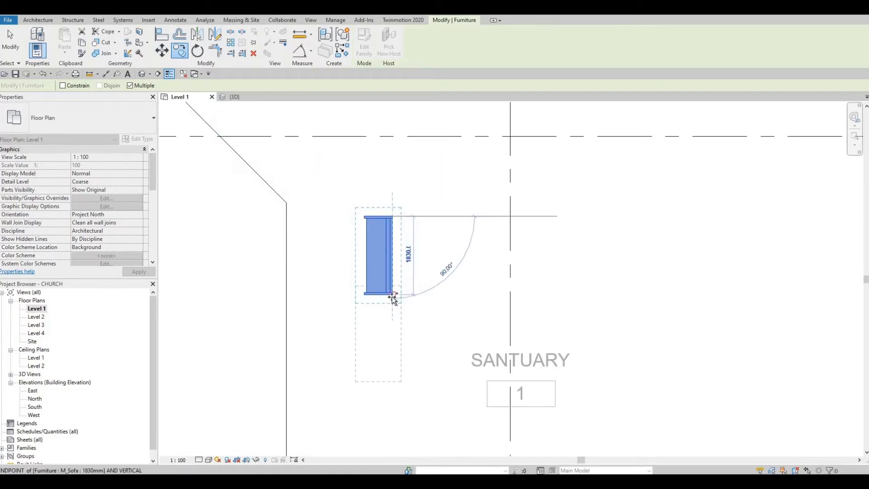
pyautogui.click(392, 295)
pyautogui.moveTo(396, 361); pyautogui.dragTo(405, 304, button='middle')
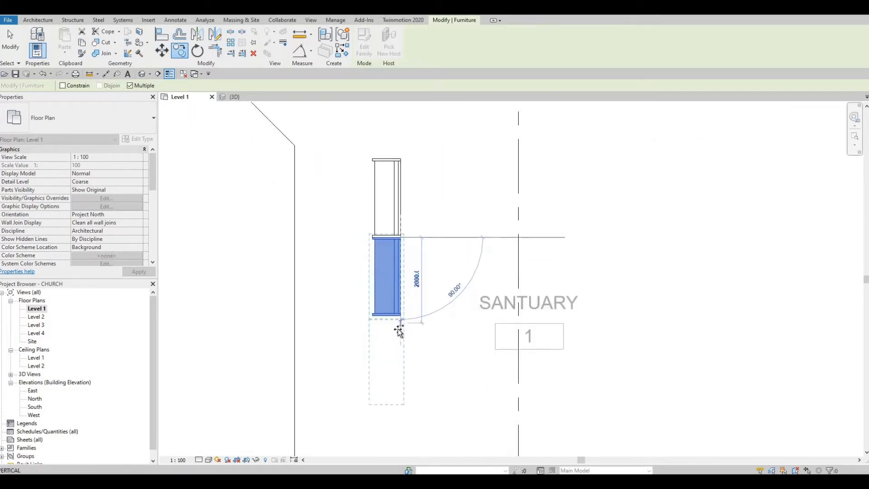
pyautogui.scroll(-3, 397, 265)
pyautogui.press('Escape')
pyautogui.press('Escape')
pyautogui.press('Escape')
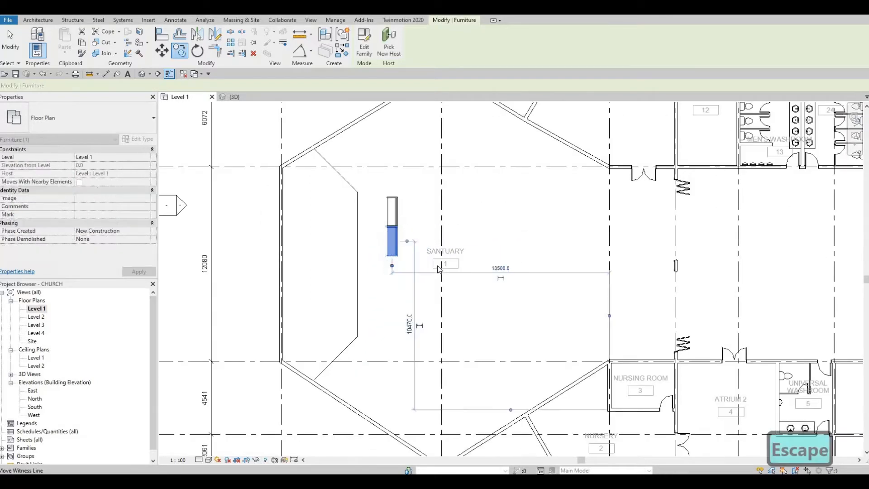
# Shift the SANTUARY room tag to the left
pyautogui.click(446, 263)
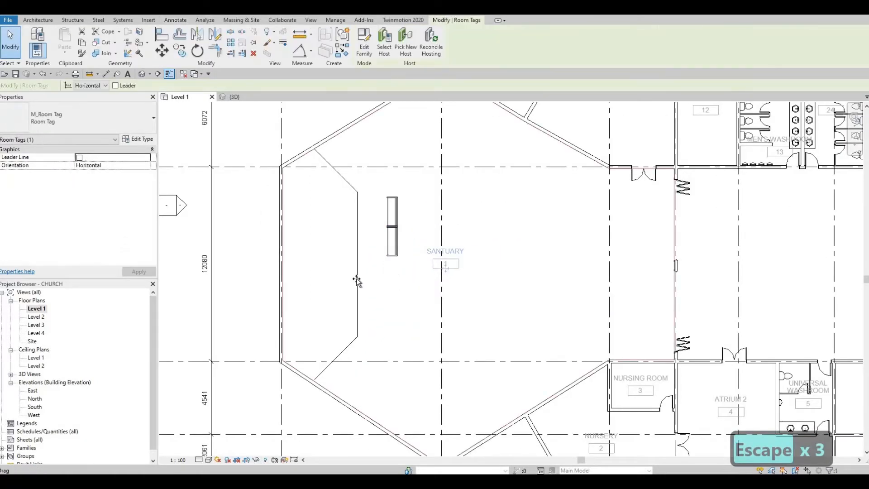
pyautogui.moveTo(393, 252); pyautogui.dragTo(394, 250)
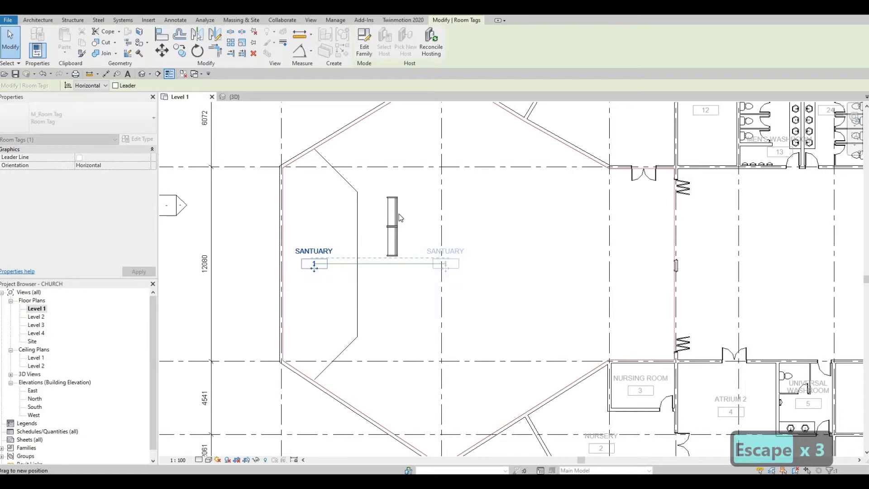
pyautogui.press('Escape')
pyautogui.press('Escape')
# Start placing another M_Sofa 1830mm from the upper sofa with Create Similar (CS)
pyautogui.click(395, 213)
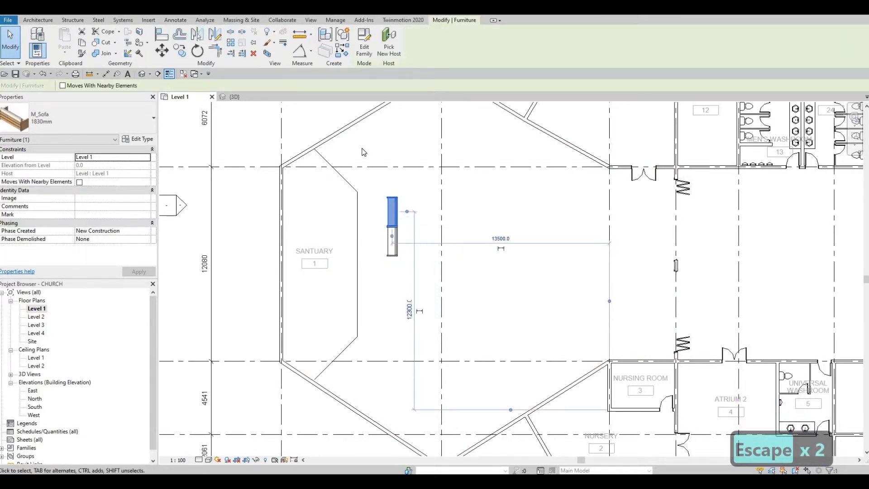
pyautogui.moveTo(465, 189); pyautogui.dragTo(498, 288, button='middle')
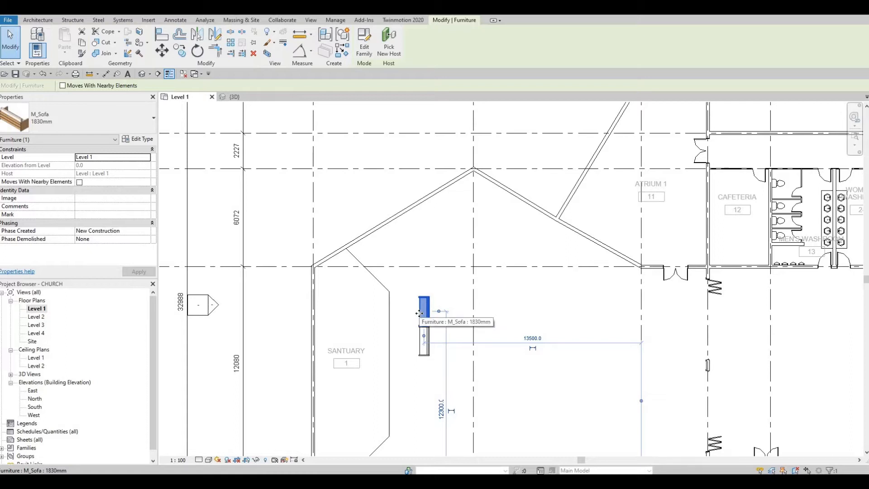
pyautogui.press('c')
pyautogui.press('s')
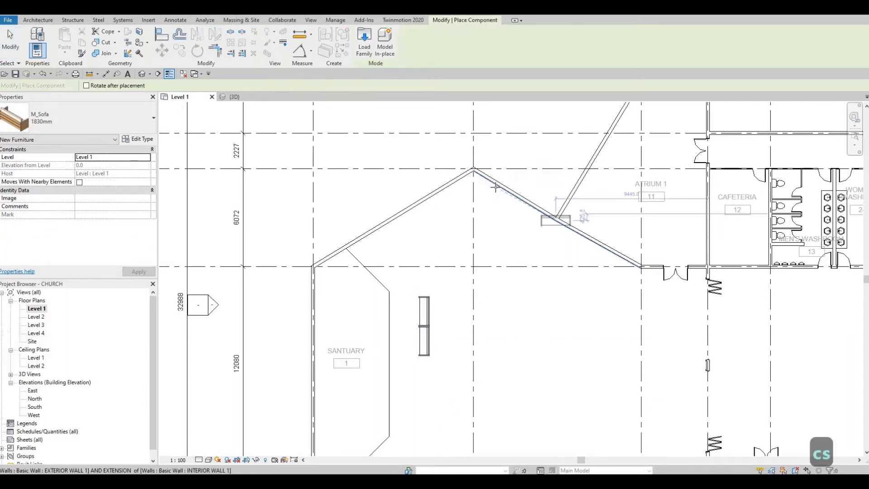
# Rotate the new sofa to match the upper-left slanted wall and place it there
pyautogui.press('space')
pyautogui.press('space')
pyautogui.press('space')
pyautogui.press('space')
pyautogui.press('space')
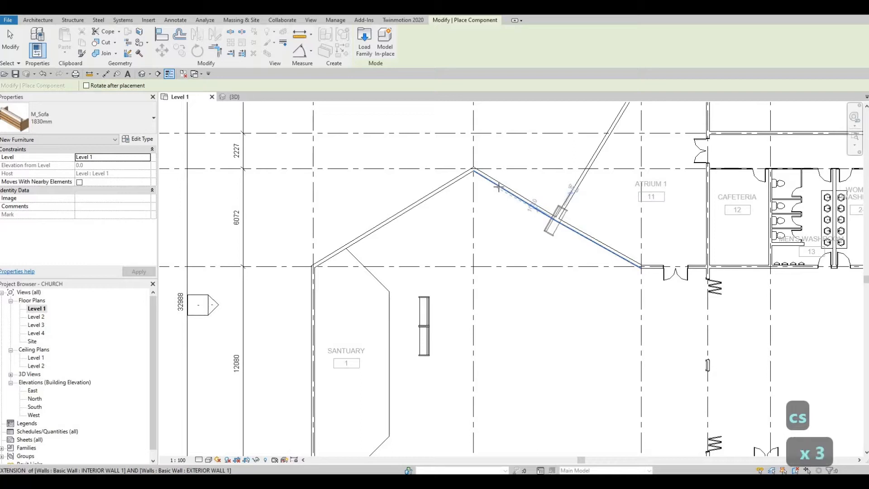
pyautogui.press('space')
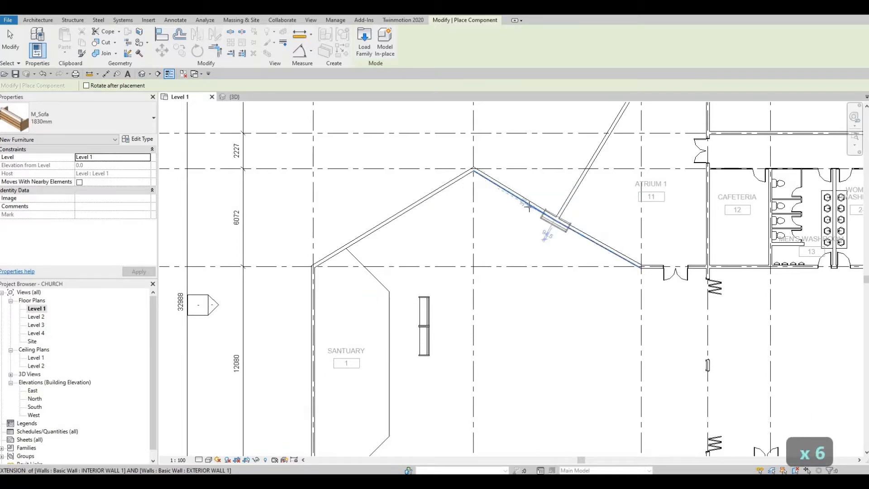
pyautogui.press('space')
pyautogui.press('space')
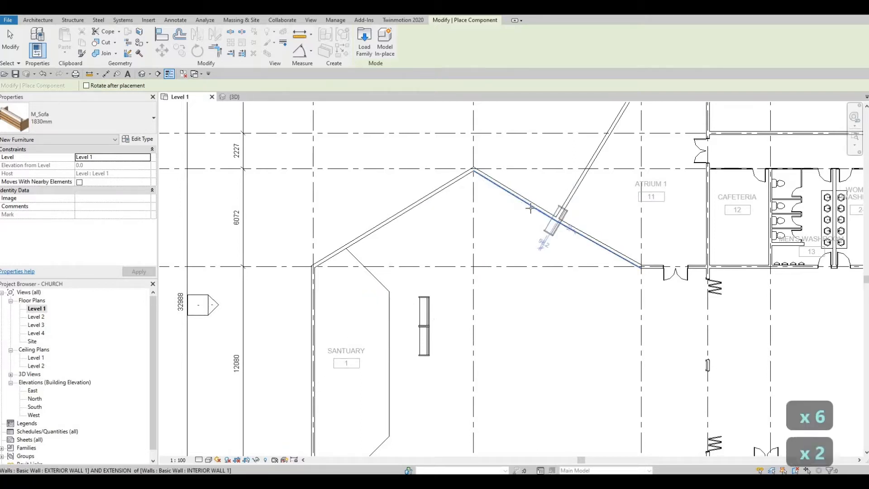
pyautogui.press('space')
pyautogui.press('space')
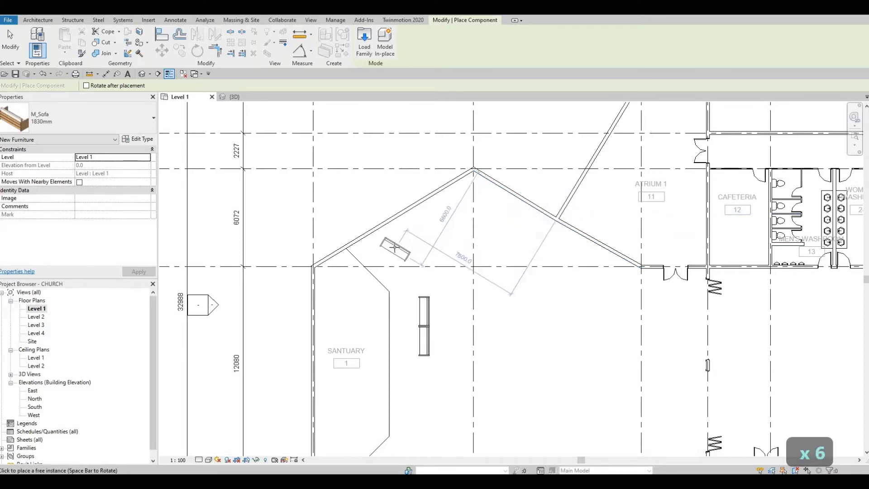
pyautogui.press('space')
pyautogui.press('space')
pyautogui.press('space')
pyautogui.press('space')
pyautogui.press('space')
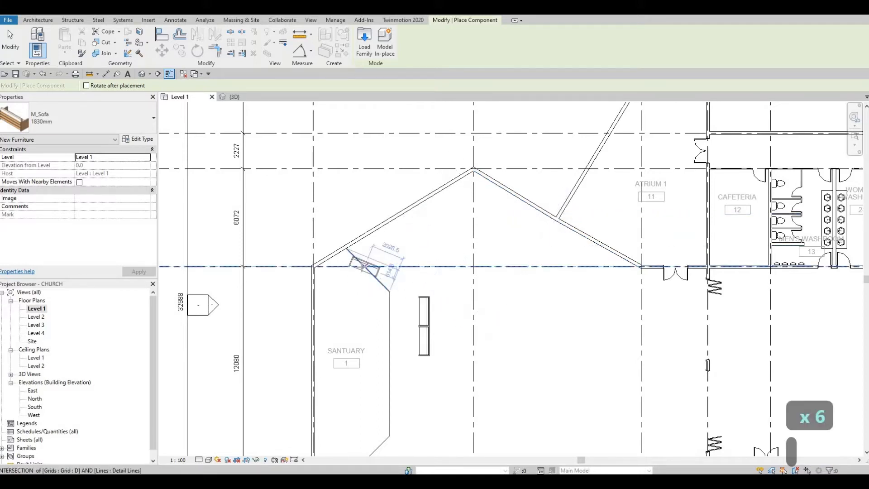
pyautogui.press('space')
pyautogui.press('space')
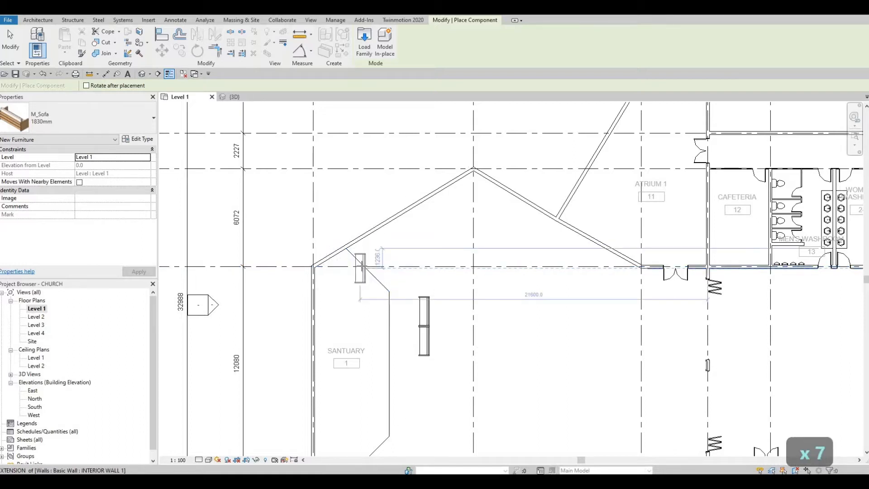
pyautogui.press('space')
pyautogui.press('space')
pyautogui.press('space')
pyautogui.press('space')
pyautogui.press('space')
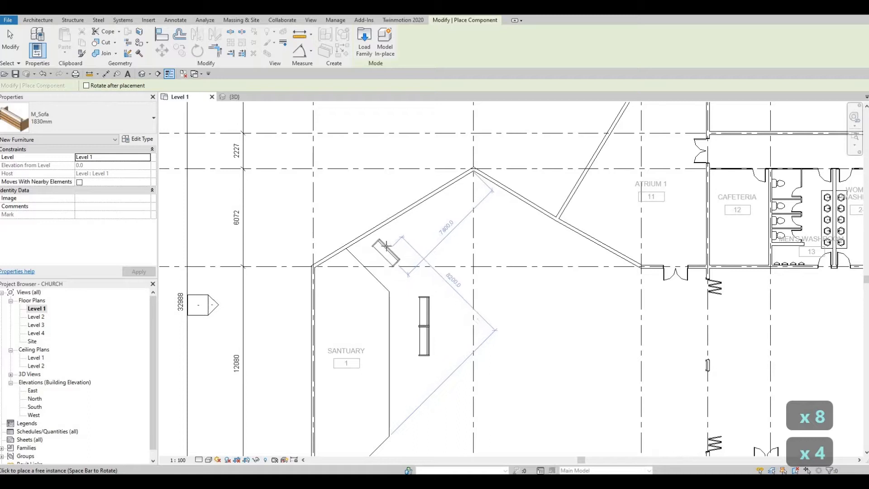
pyautogui.press('space')
pyautogui.press('space')
pyautogui.press('space')
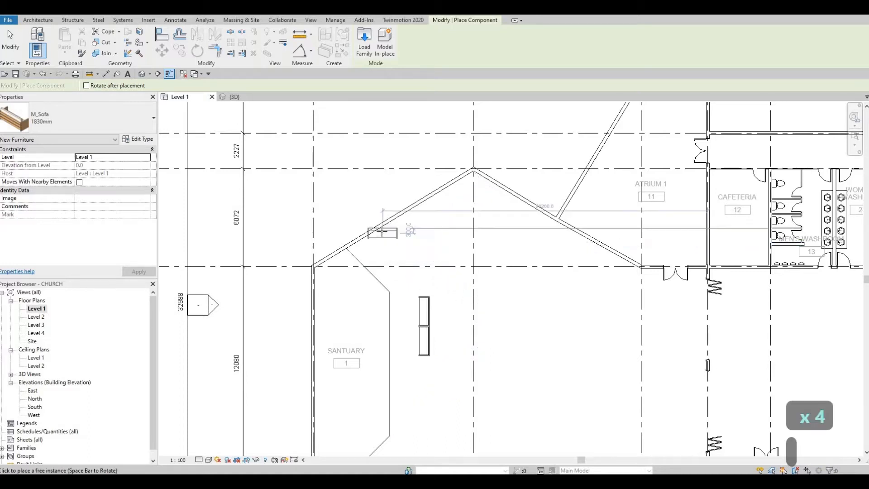
pyautogui.press('space')
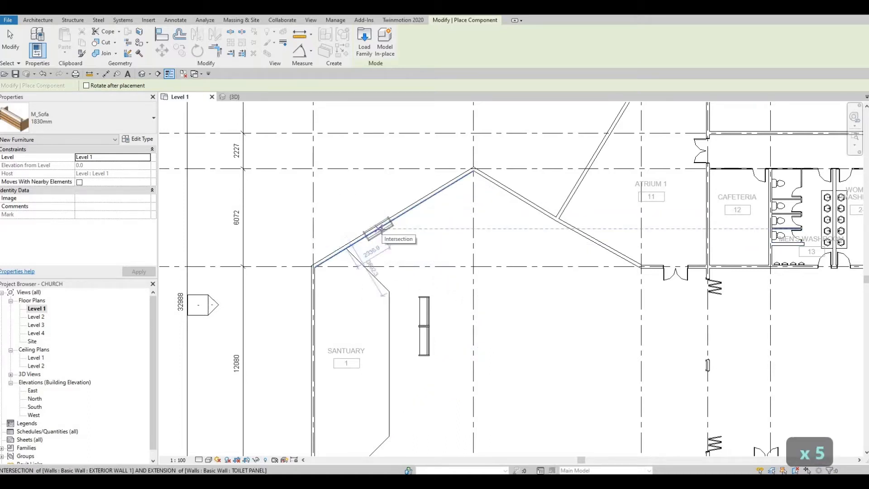
pyautogui.press('space')
pyautogui.press('space')
pyautogui.press('space')
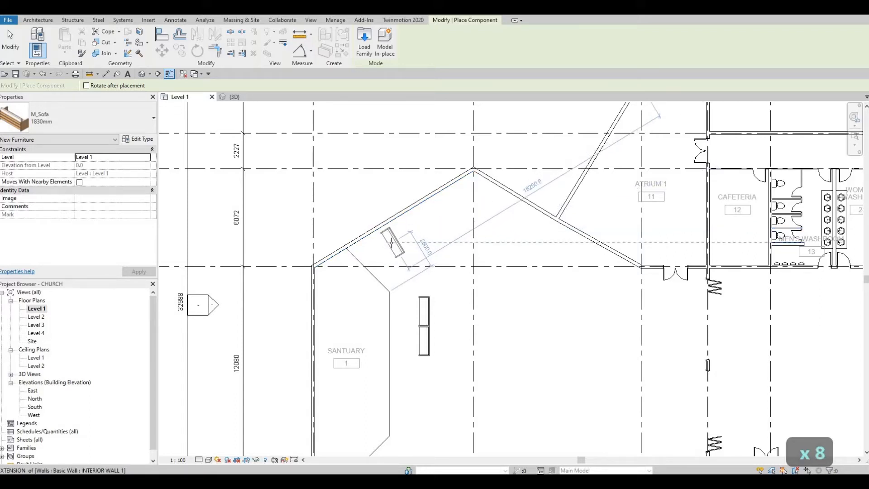
pyautogui.click(361, 231)
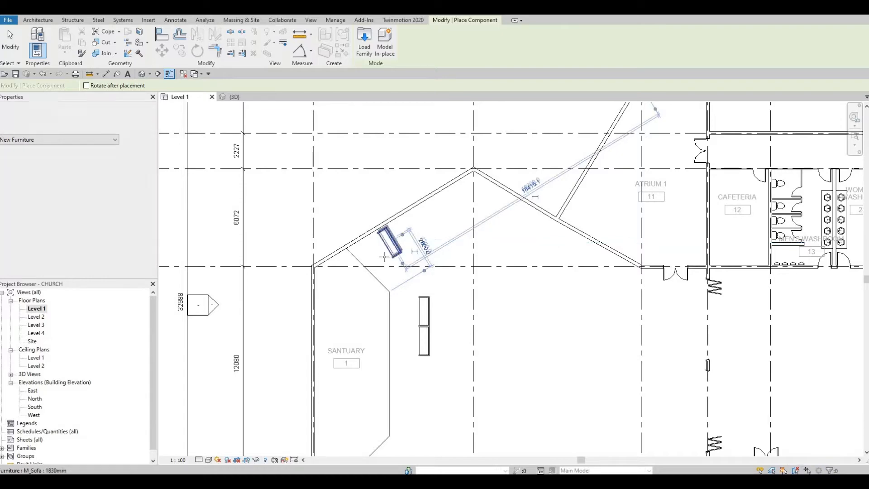
pyautogui.scroll(5, 399, 240)
pyautogui.press('Escape')
pyautogui.press('Escape')
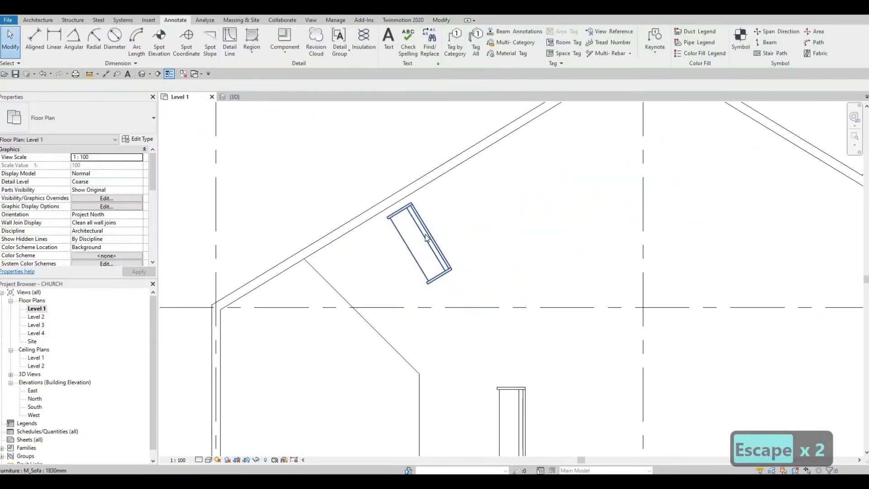
# Align the angled sofa's back flush with the upper-left wall's inner face
pyautogui.press('a')
pyautogui.press('l')
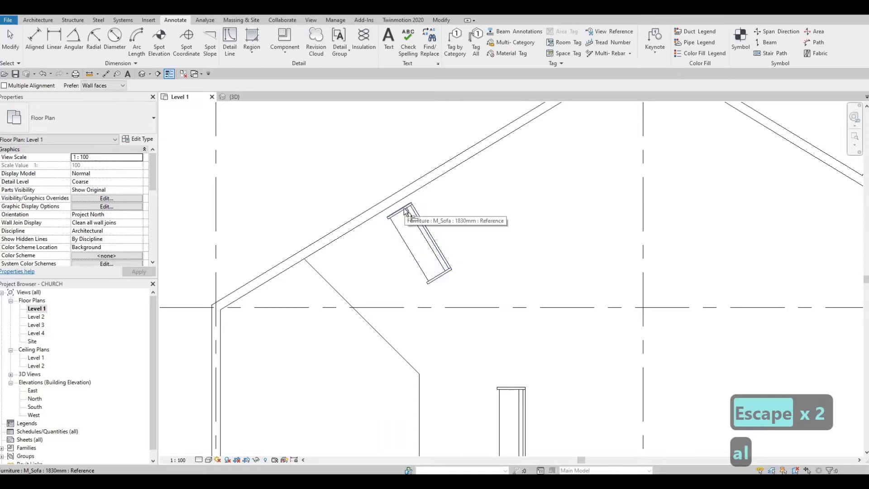
pyautogui.click(400, 202)
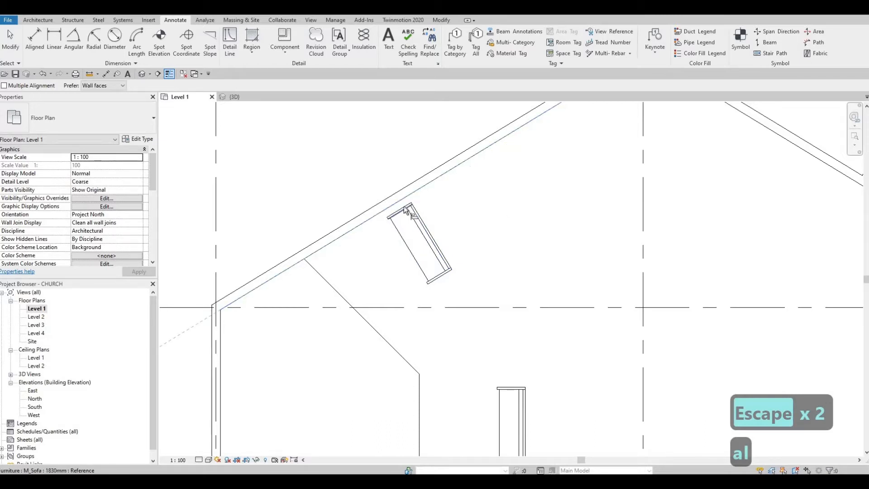
pyautogui.click(411, 229)
pyautogui.press('Escape')
pyautogui.press('Escape')
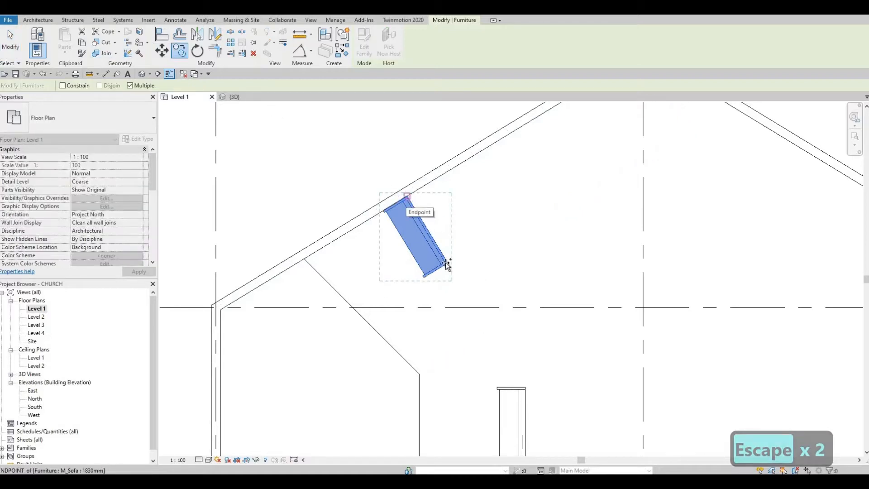
# Select both sofas in the row and copy them from the sofa's wall end
pyautogui.click(408, 195)
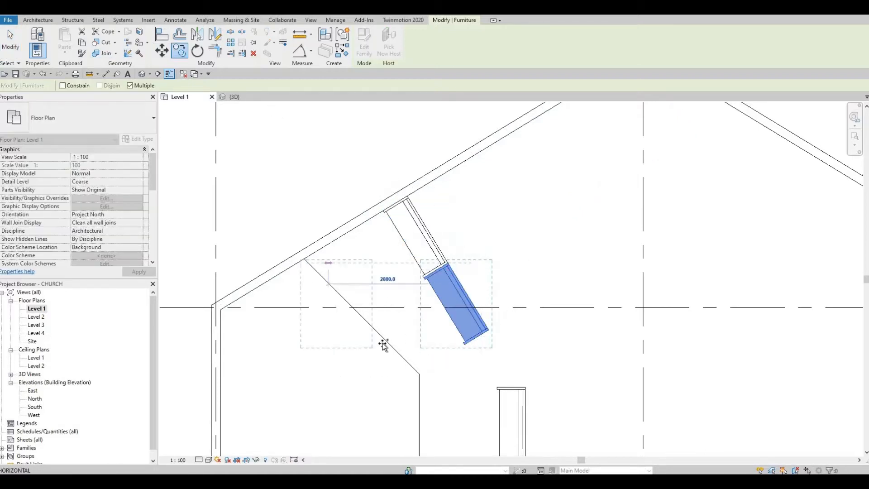
pyautogui.scroll(-6, 441, 244)
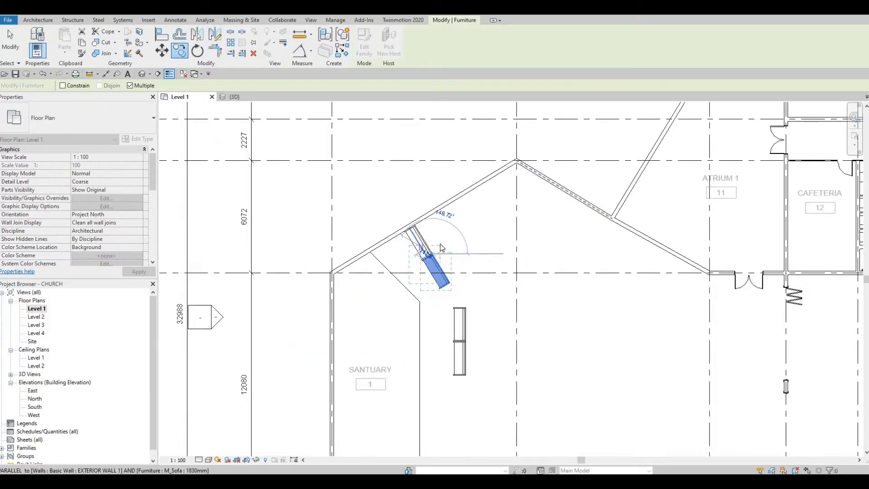
pyautogui.scroll(7, 443, 243)
pyautogui.press('Escape')
pyautogui.press('Escape')
pyautogui.press('Escape')
pyautogui.click(396, 263)
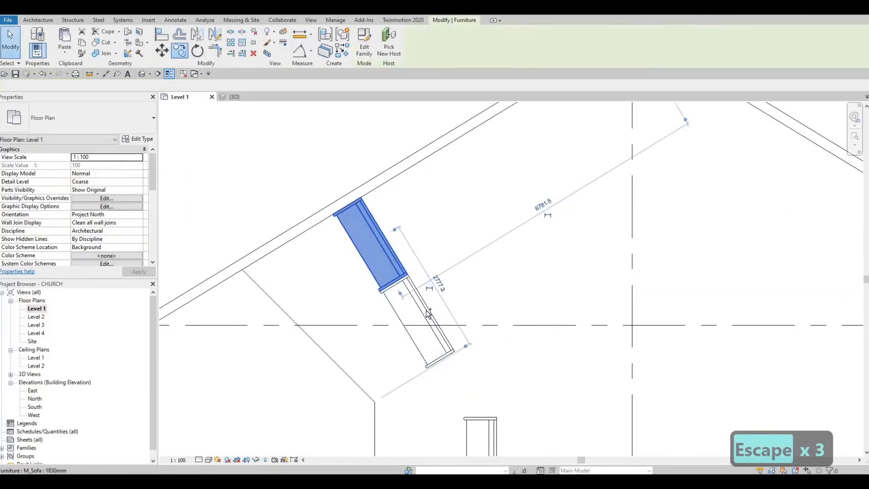
pyautogui.keyDown('ctrl'); pyautogui.click(428, 312); pyautogui.keyUp('ctrl')
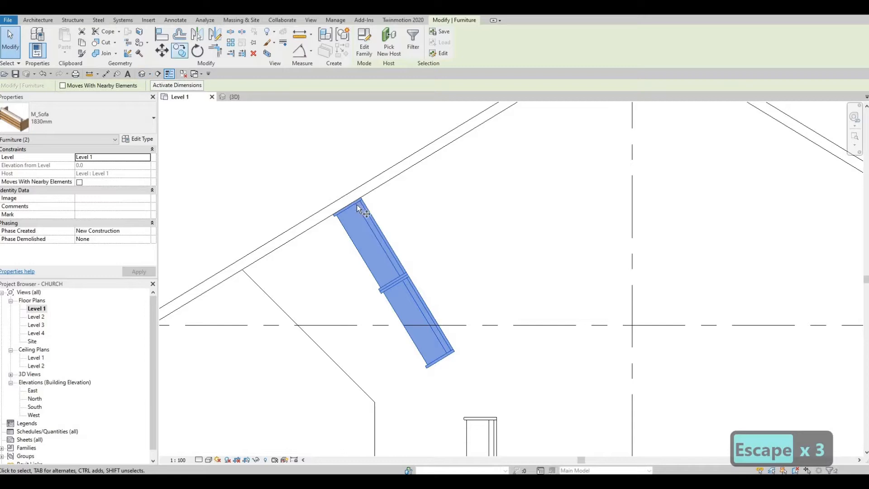
pyautogui.click(376, 189)
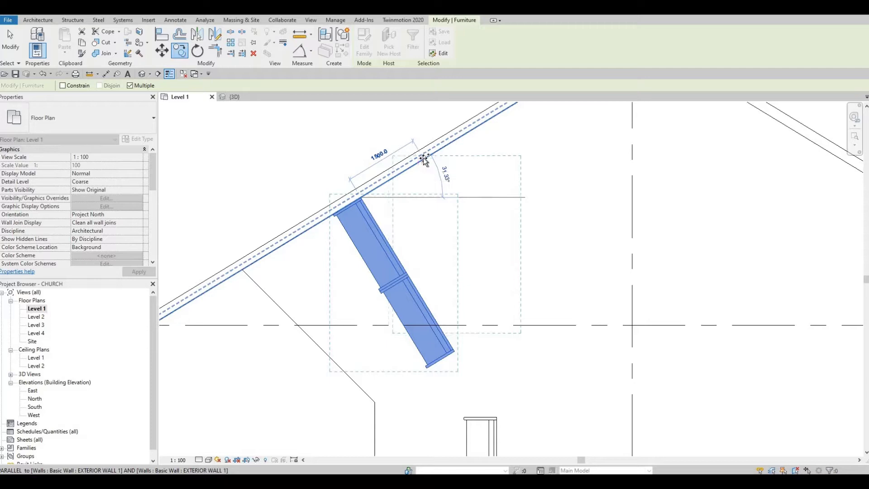
# Place the first copied two-sofa row 1500 along the upper-left slanted wall
pyautogui.click(424, 160)
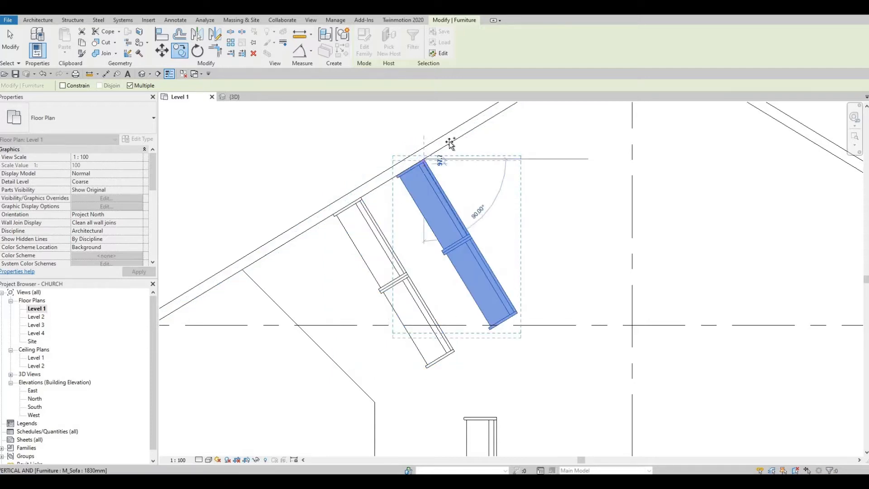
pyautogui.scroll(-4, 451, 144)
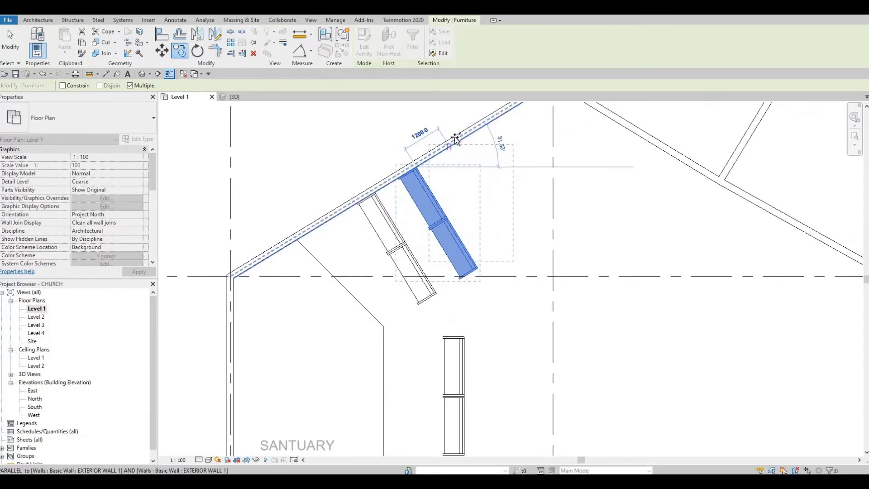
pyautogui.scroll(1, 454, 142)
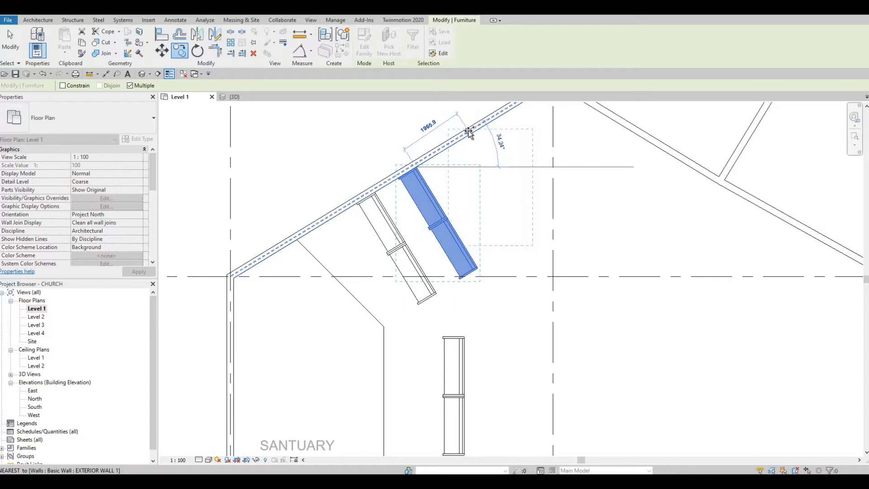
pyautogui.write('05')
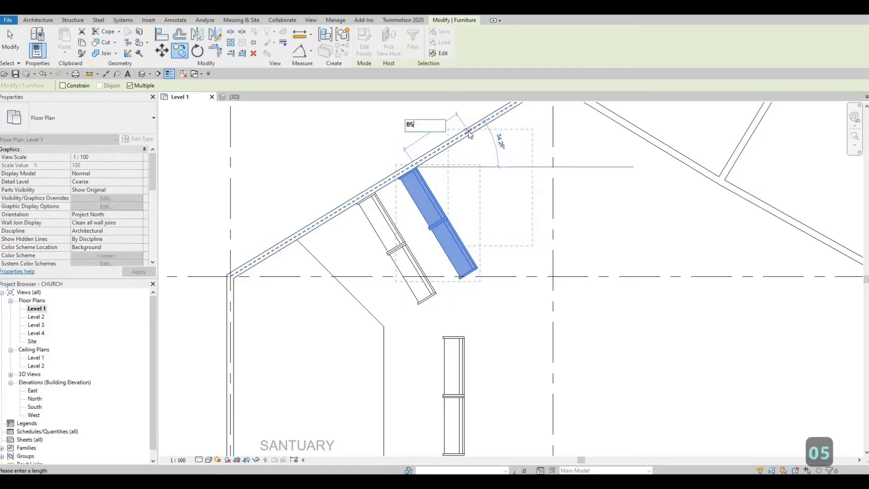
pyautogui.press('BackSpace')
pyautogui.press('BackSpace')
pyautogui.write('1500')
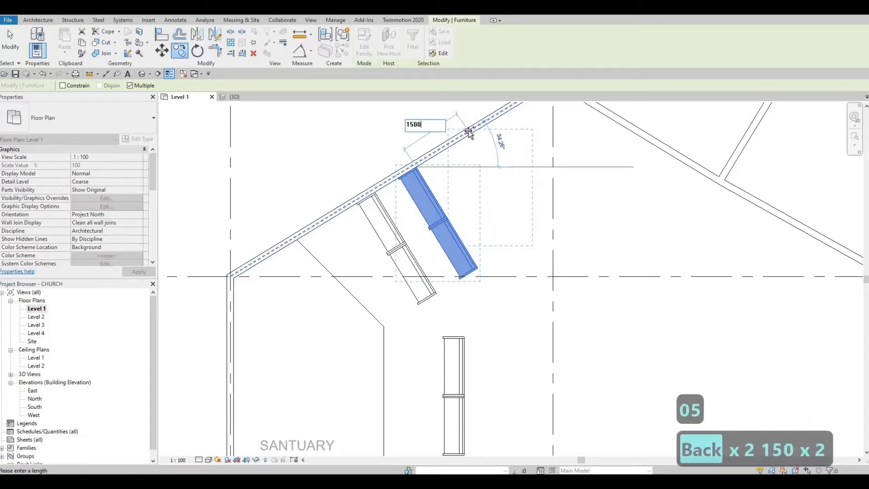
pyautogui.press('Return')
# Add more rows at 1500 spacing up to the wall apex, then end the copy
pyautogui.moveTo(452, 227); pyautogui.dragTo(384, 339, button='middle')
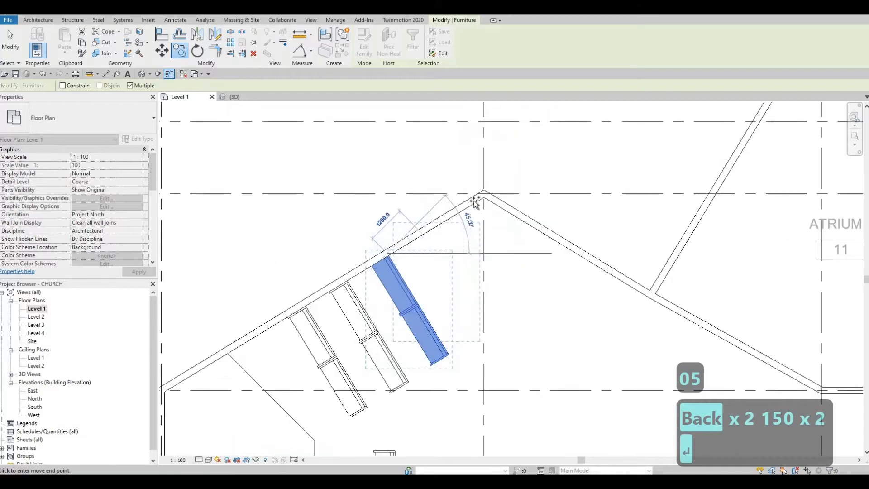
pyautogui.write('1500')
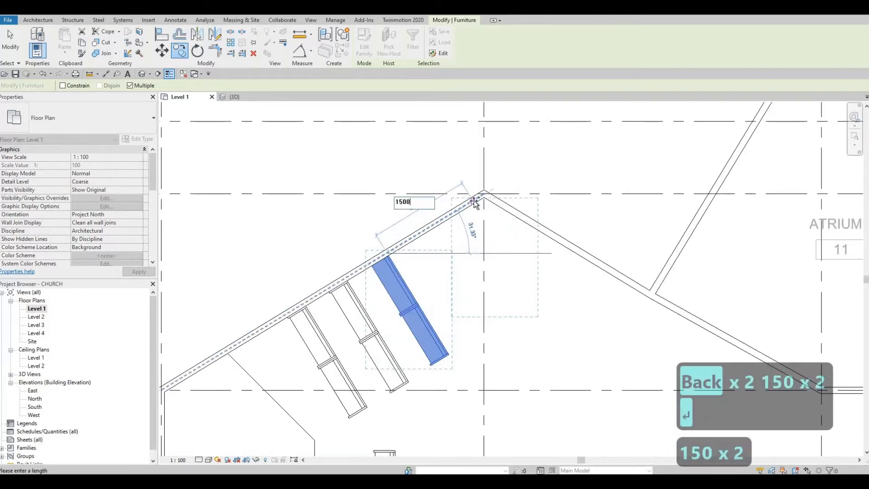
pyautogui.press('Return')
pyautogui.write('15000')
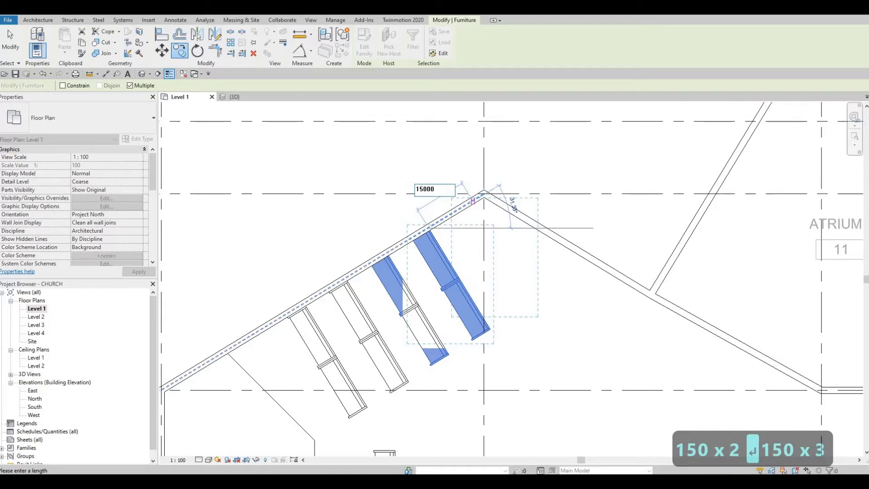
pyautogui.press('BackSpace')
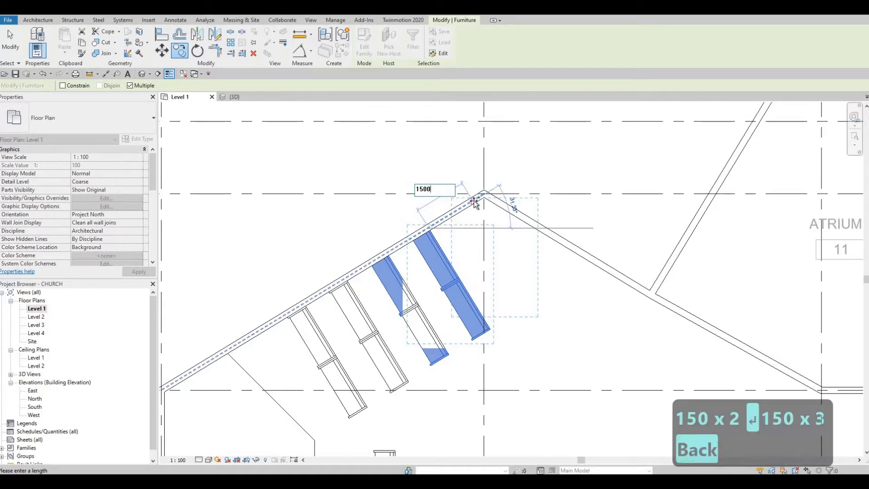
pyautogui.press('Return')
pyautogui.scroll(-2, 520, 283)
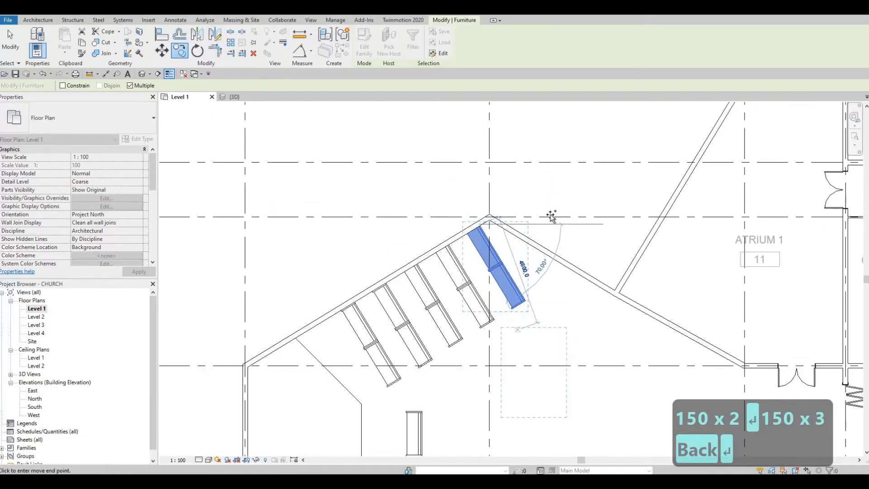
pyautogui.moveTo(525, 352); pyautogui.dragTo(543, 210, button='middle')
pyautogui.scroll(-1, 544, 210)
pyautogui.moveTo(483, 412); pyautogui.dragTo(481, 322, button='middle')
pyautogui.scroll(-1, 480, 322)
pyautogui.press('Escape')
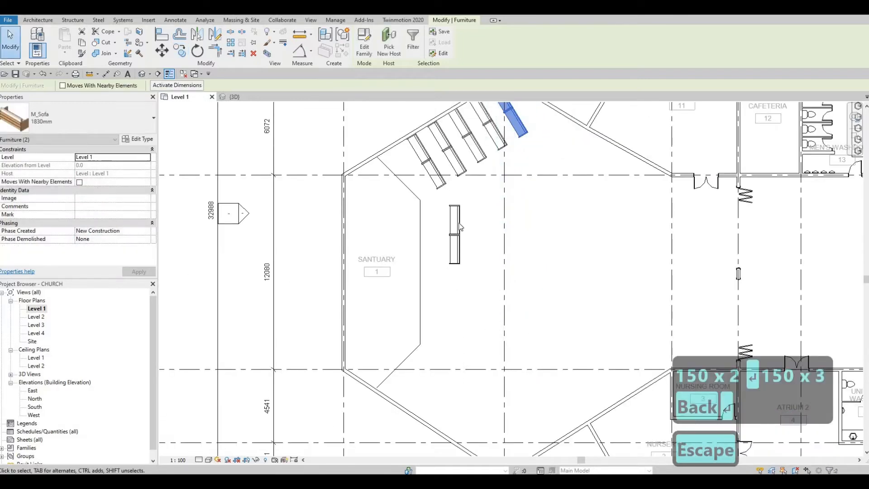
# Use Create Similar (CS) to place a rotated M_Sofa 1830mm beside the lower-left slanted wall
pyautogui.click(458, 253)
pyautogui.press('c')
pyautogui.press('s')
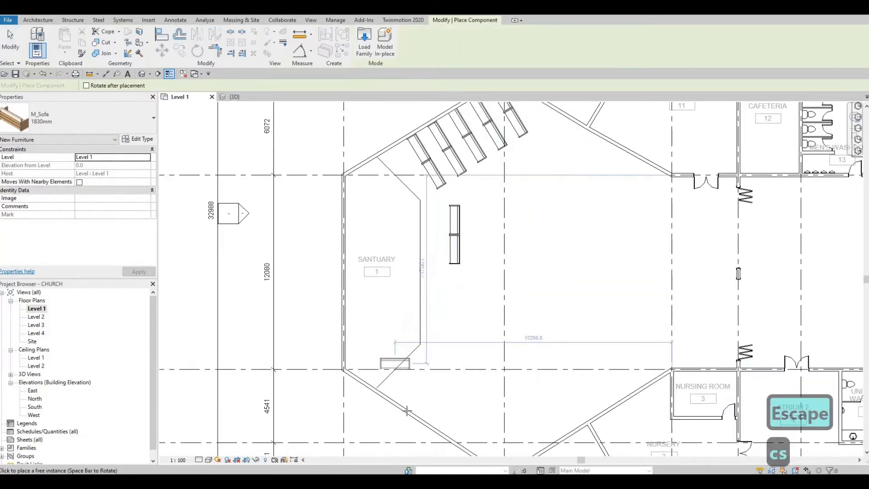
pyautogui.press('space')
pyautogui.press('space')
pyautogui.press('space')
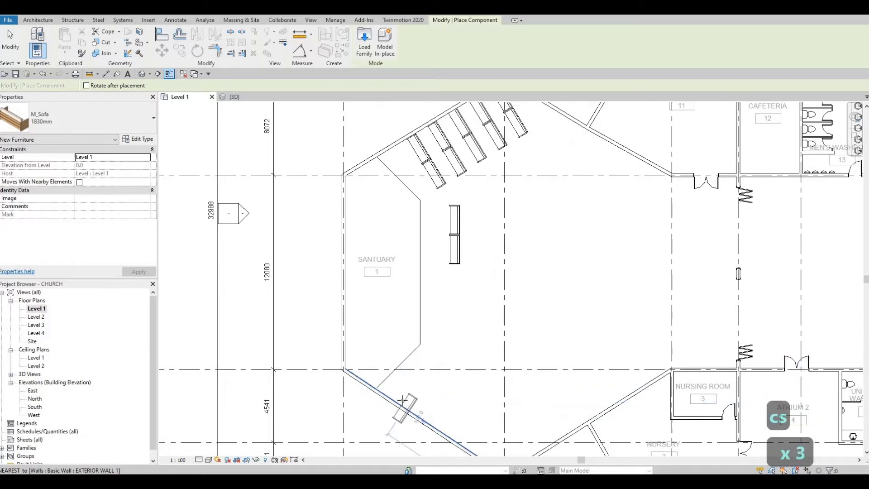
pyautogui.scroll(3, 404, 401)
pyautogui.moveTo(441, 406); pyautogui.dragTo(499, 154, button='middle')
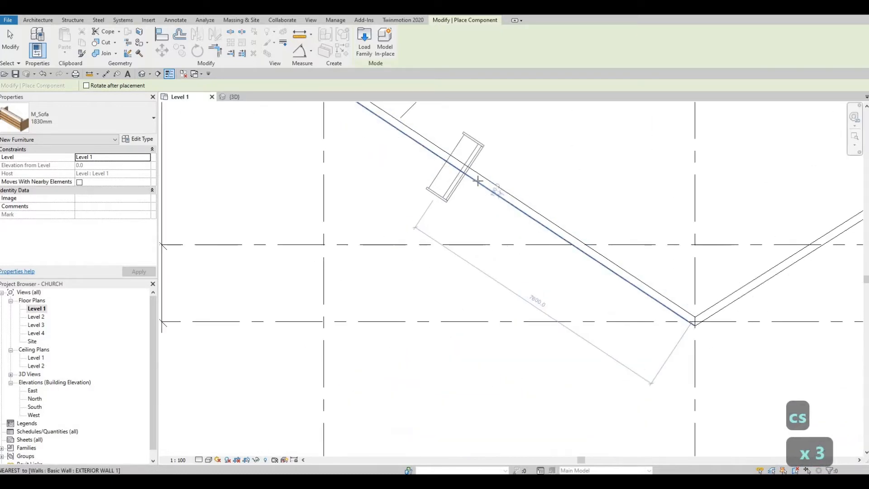
pyautogui.moveTo(509, 188); pyautogui.dragTo(482, 251, button='middle')
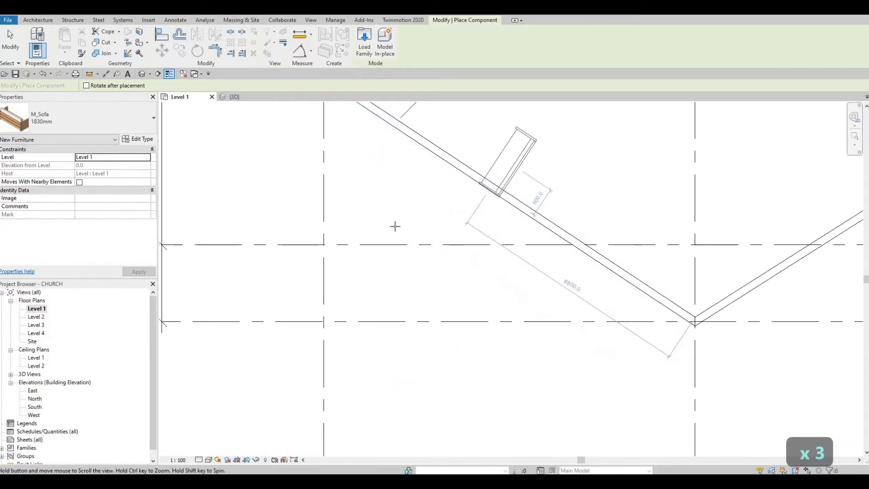
pyautogui.moveTo(396, 226); pyautogui.dragTo(363, 302, button='middle')
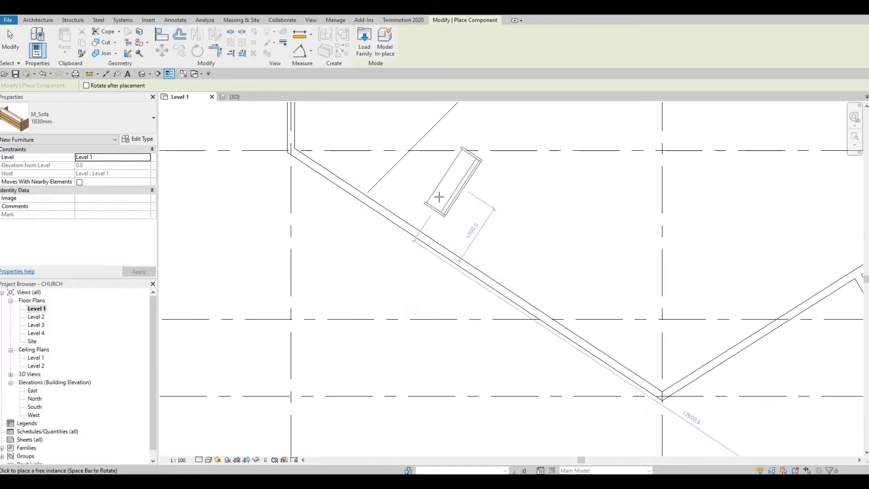
pyautogui.scroll(-1, 446, 194)
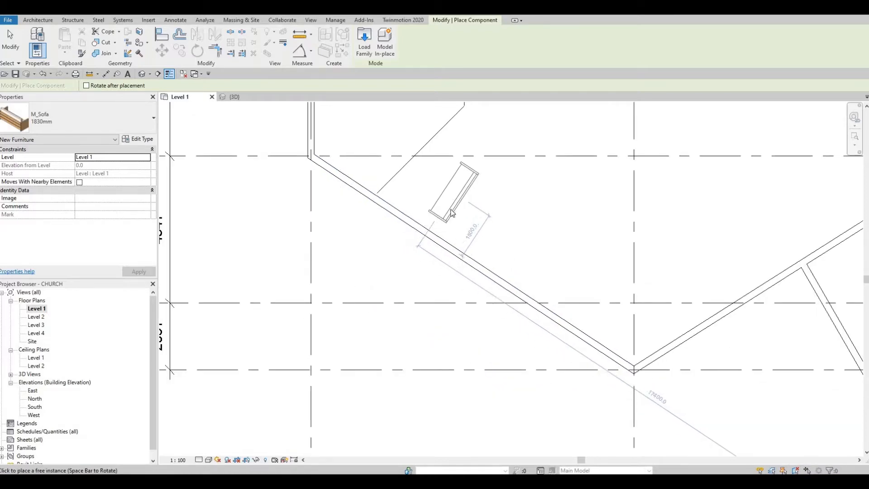
pyautogui.click(432, 212)
pyautogui.press('Escape')
pyautogui.press('Escape')
pyautogui.press('Escape')
pyautogui.press('Escape')
pyautogui.scroll(2, 436, 211)
pyautogui.click(444, 213)
# Align the new sofa's back flush with the inner face of the slanted wall
pyautogui.press('a')
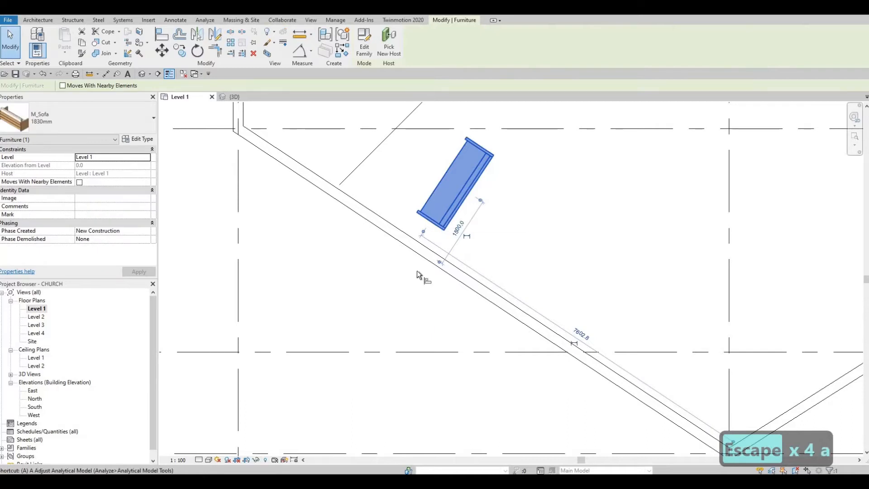
pyautogui.press('l')
pyautogui.click(427, 248)
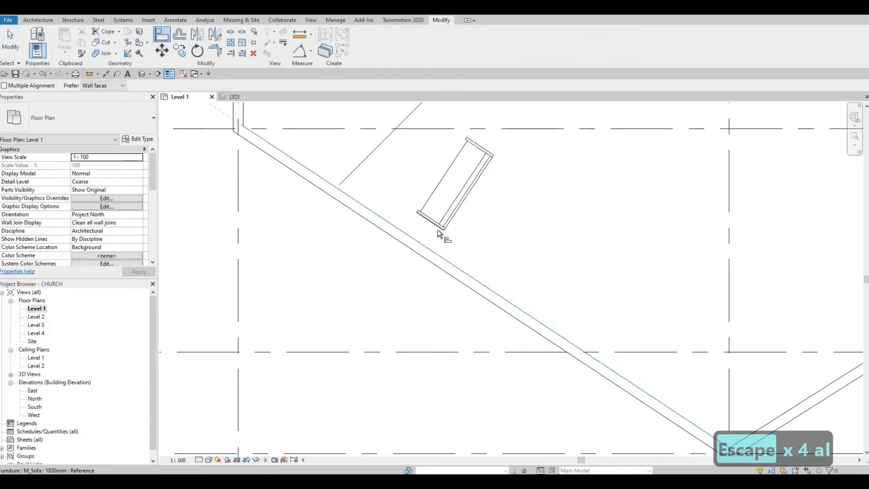
pyautogui.click(437, 226)
pyautogui.press('Escape')
pyautogui.press('Escape')
pyautogui.scroll(-2, 437, 227)
pyautogui.click(437, 226)
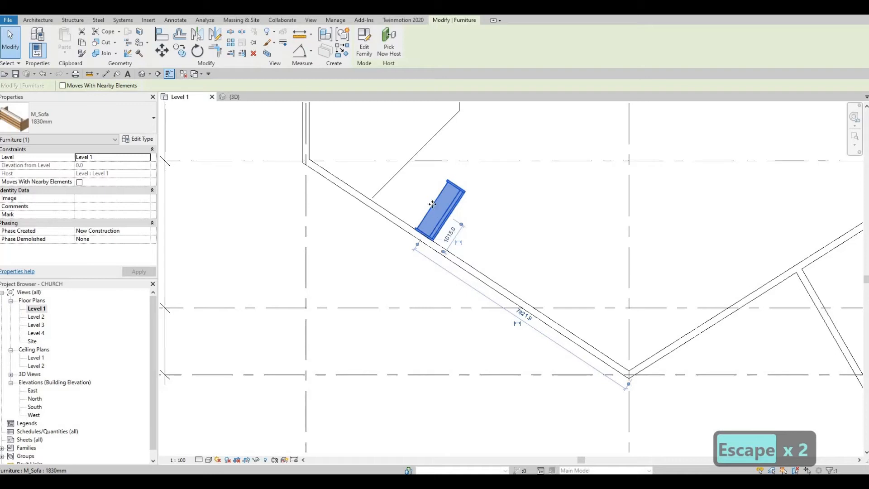
# Re-align the sofa flush against the slanted wall face after a cancelled slide
pyautogui.moveTo(426, 199); pyautogui.dragTo(418, 203)
pyautogui.press('Escape')
pyautogui.press('Escape')
pyautogui.press('a')
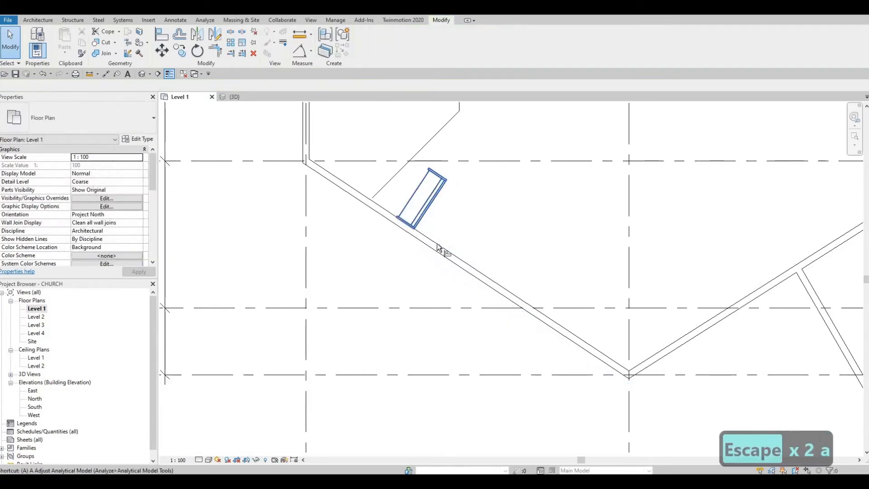
pyautogui.press('l')
pyautogui.click(391, 223)
pyautogui.scroll(5, 393, 225)
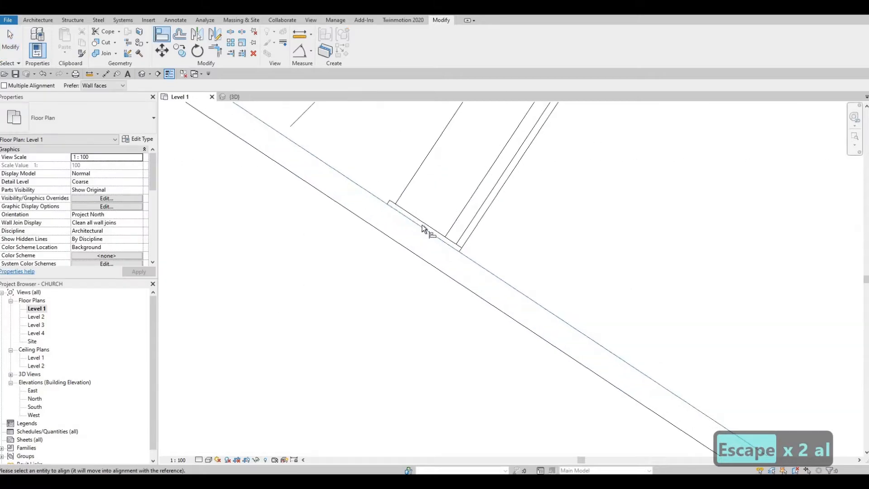
pyautogui.click(422, 230)
pyautogui.scroll(-5, 462, 258)
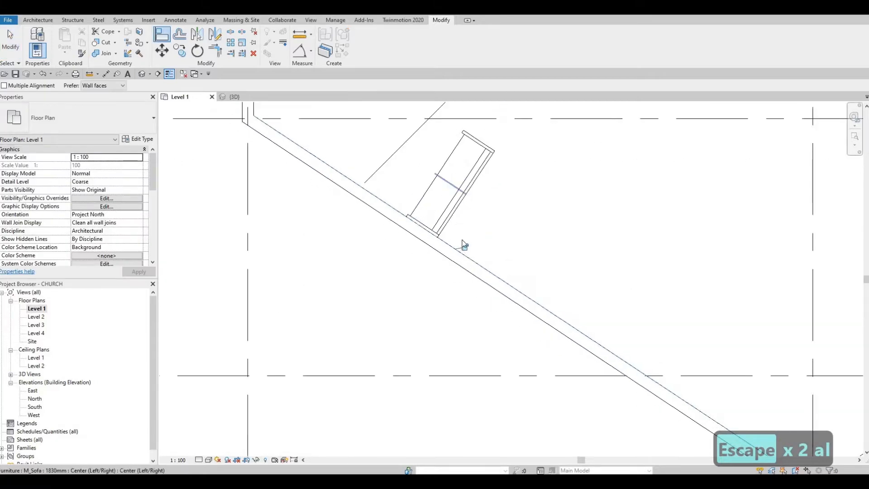
pyautogui.press('Escape')
pyautogui.press('Escape')
pyautogui.scroll(-5, 478, 266)
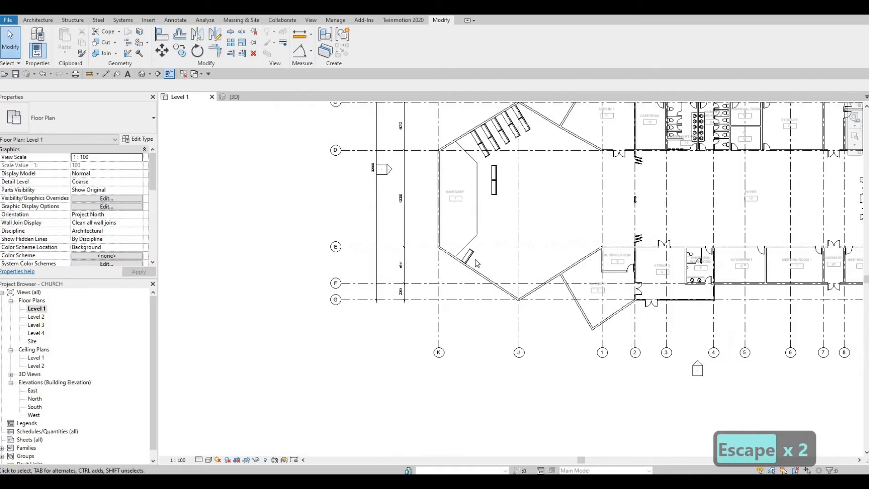
pyautogui.scroll(4, 467, 256)
# Nudge the sofa along the wall, then align its end flush to the wall
pyautogui.click(465, 254)
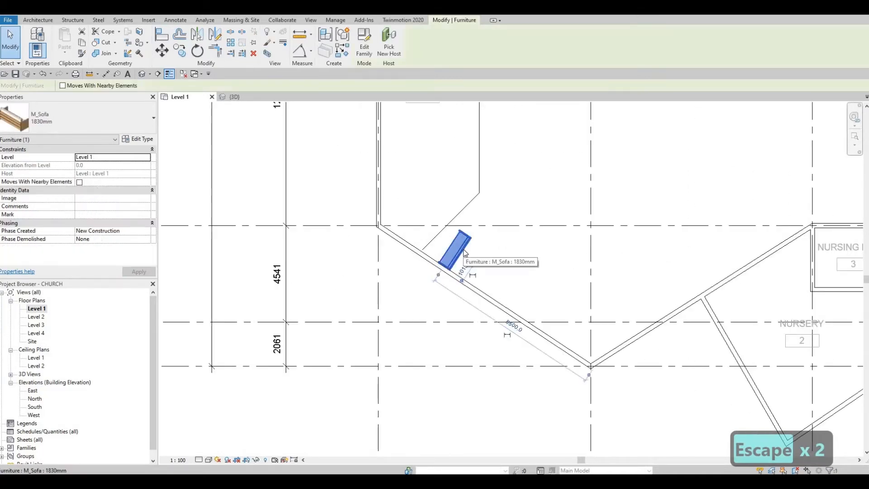
pyautogui.press('Down')
pyautogui.press('Right')
pyautogui.press('Right')
pyautogui.press('Right')
pyautogui.press('Right')
pyautogui.press('Right')
pyautogui.press('Right')
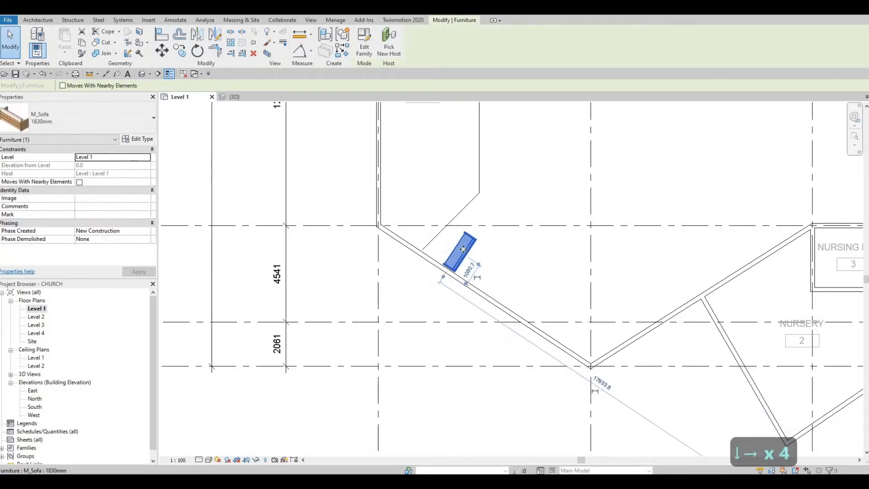
pyautogui.press('Right')
pyautogui.press('Right')
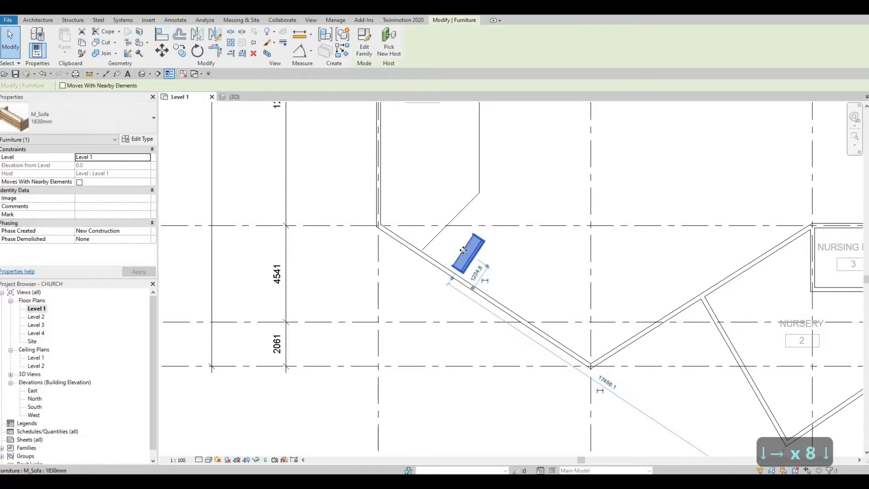
pyautogui.press('Escape')
pyautogui.scroll(3, 471, 272)
pyautogui.press('a')
pyautogui.press('l')
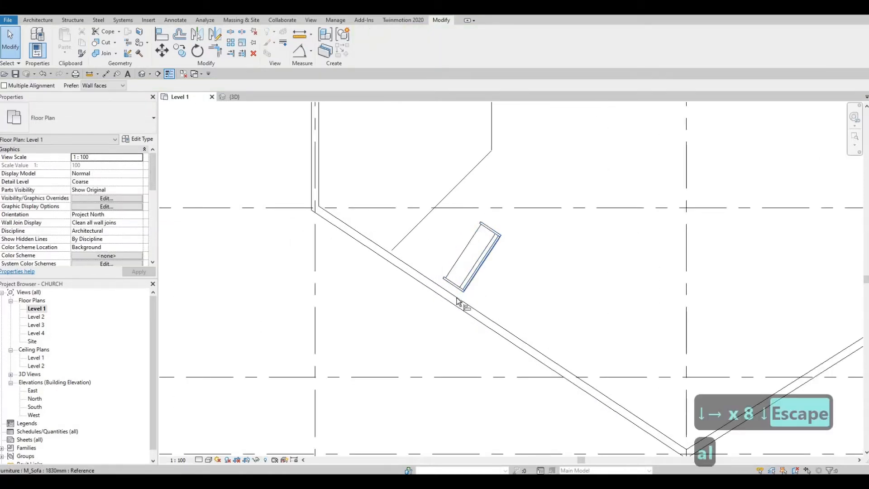
pyautogui.scroll(2, 460, 297)
pyautogui.click(469, 284)
pyautogui.press('Escape')
pyautogui.press('Escape')
pyautogui.press('Escape')
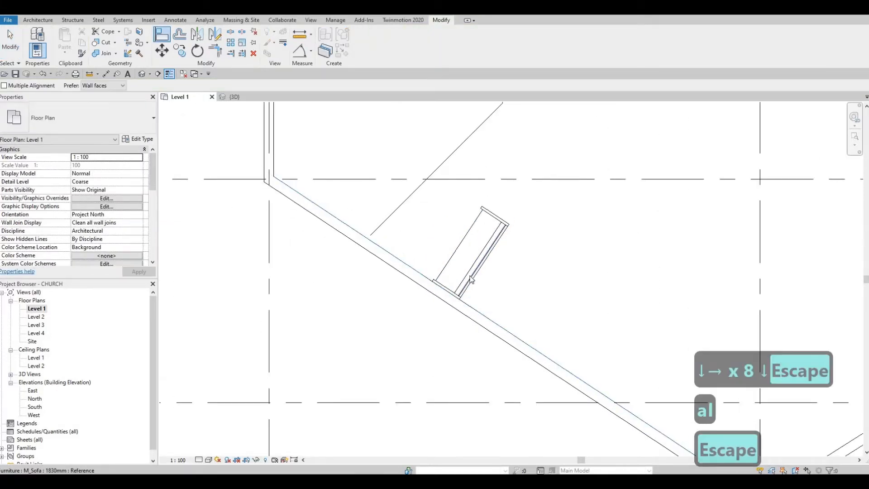
pyautogui.click(457, 292)
# Copy the sofa end to end and nudge the copy into position
pyautogui.press('c')
pyautogui.press('o')
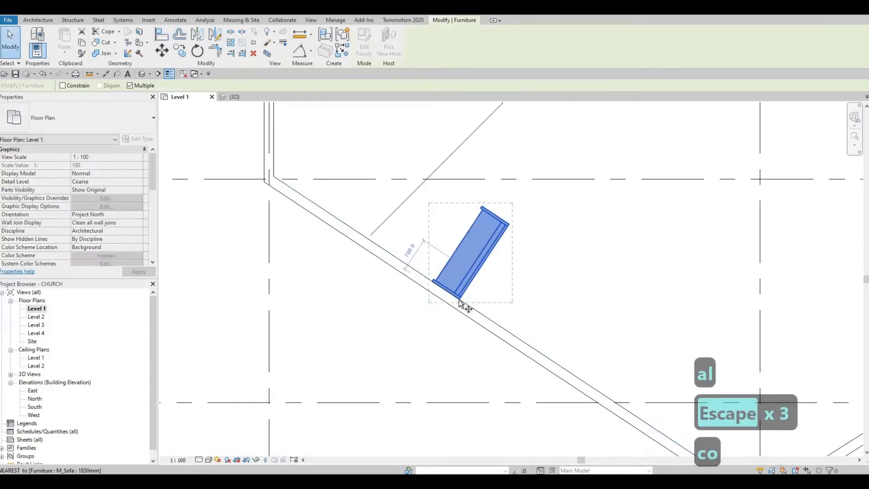
pyautogui.click(510, 218)
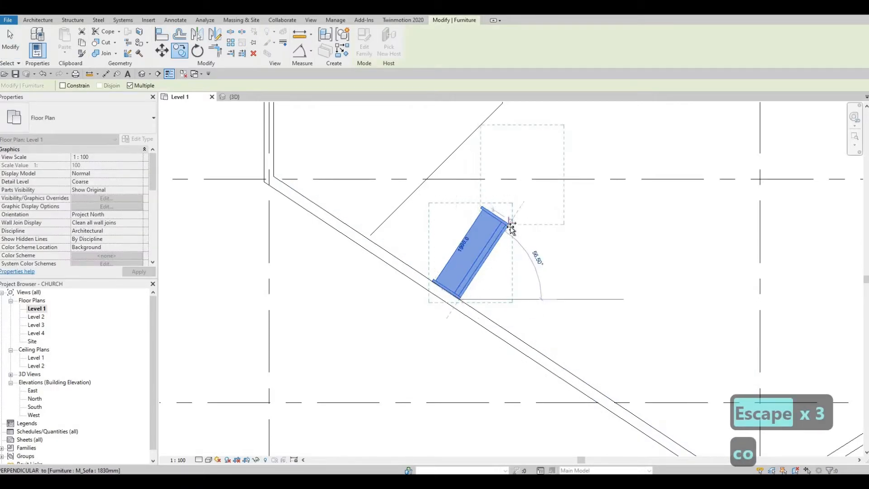
pyautogui.click(510, 225)
pyautogui.press('Escape')
pyautogui.press('Escape')
pyautogui.scroll(3, 512, 227)
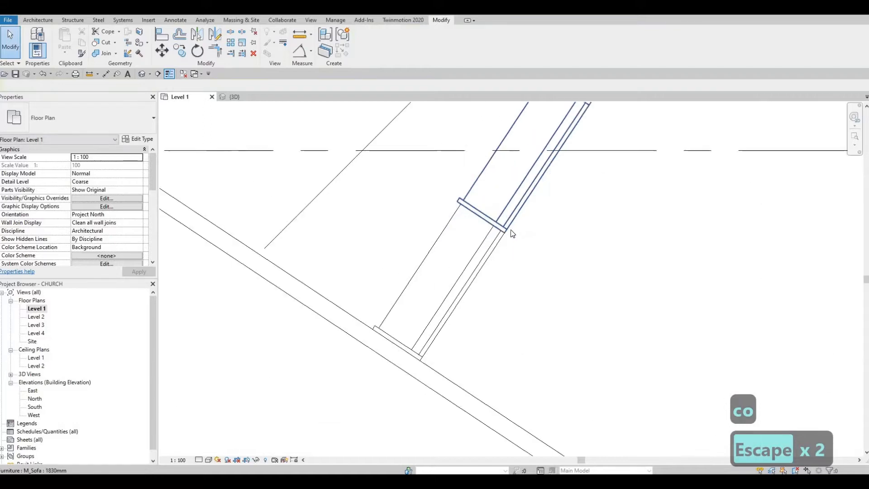
pyautogui.scroll(2, 512, 234)
pyautogui.click(511, 229)
pyautogui.press('Right')
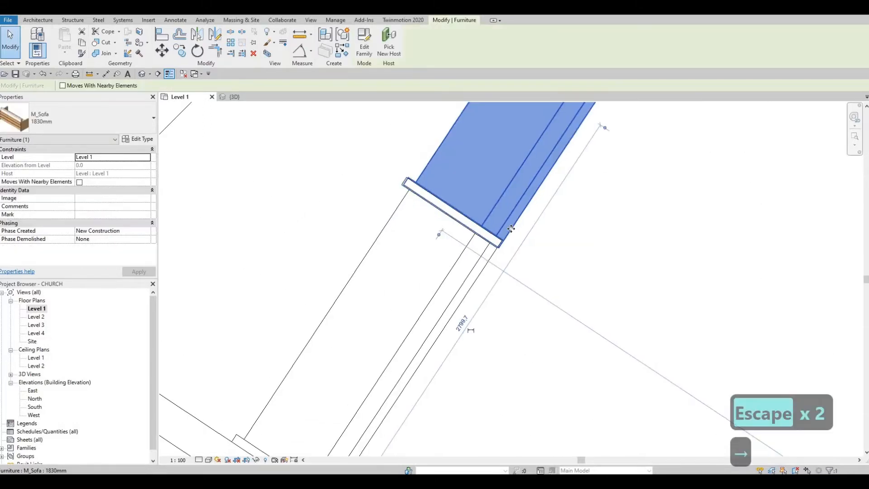
pyautogui.press('Up')
pyautogui.press('Up')
pyautogui.press('Up')
pyautogui.press('Right')
pyautogui.press('Up')
pyautogui.press('Up')
pyautogui.press('Up')
pyautogui.press('Up')
pyautogui.press('Up')
pyautogui.press('Right')
pyautogui.press('Right')
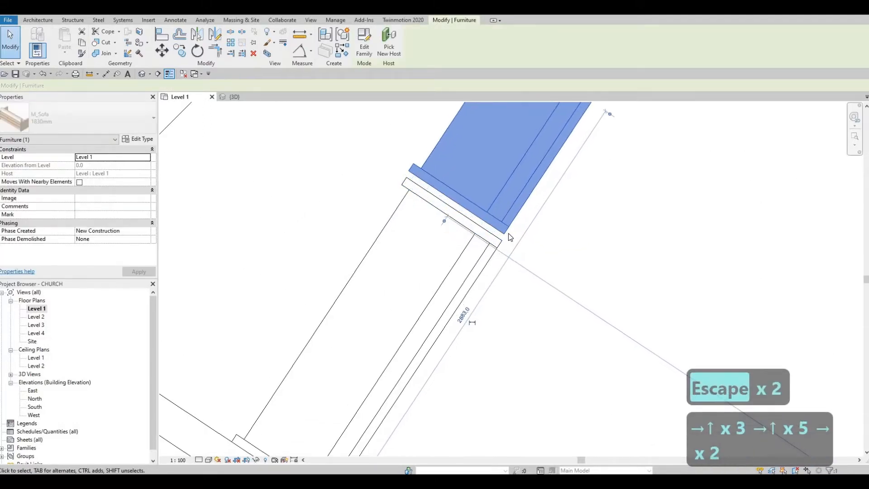
pyautogui.press('Escape')
pyautogui.press('Escape')
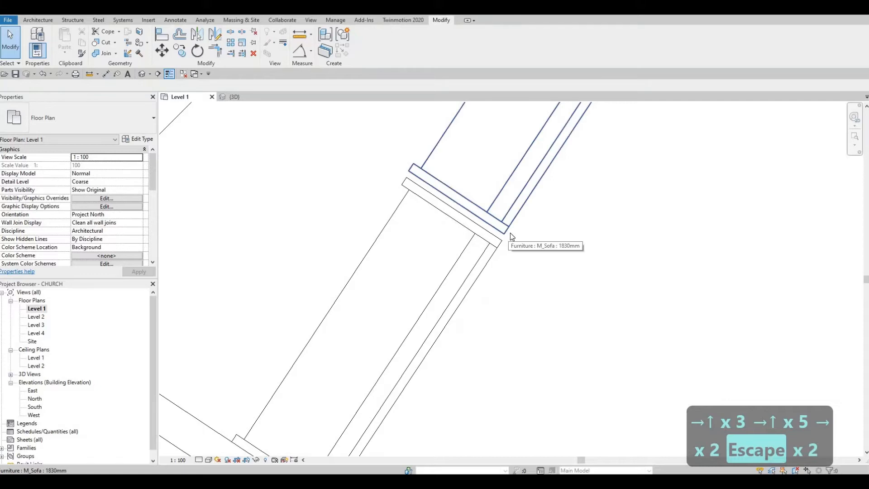
# Move the upper sofa so its corner joins the lower sofa exactly
pyautogui.click(506, 234)
pyautogui.press('m')
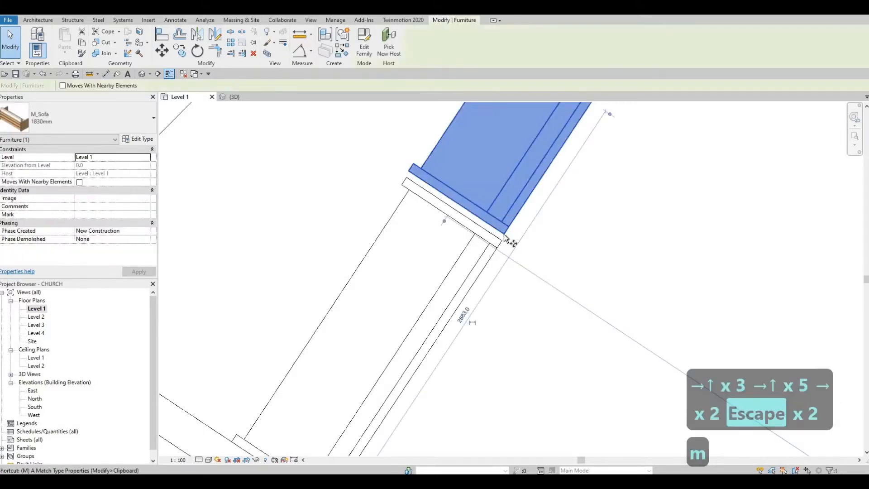
pyautogui.press('v')
pyautogui.click(504, 240)
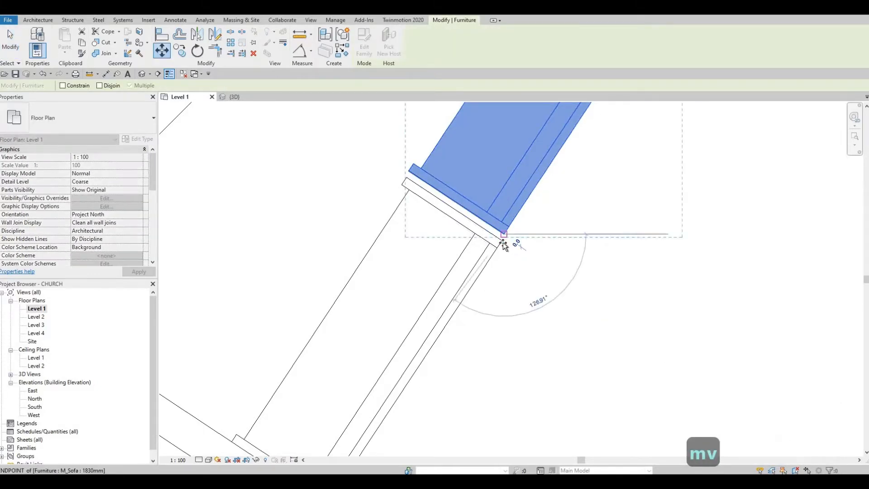
pyautogui.press('Tab')
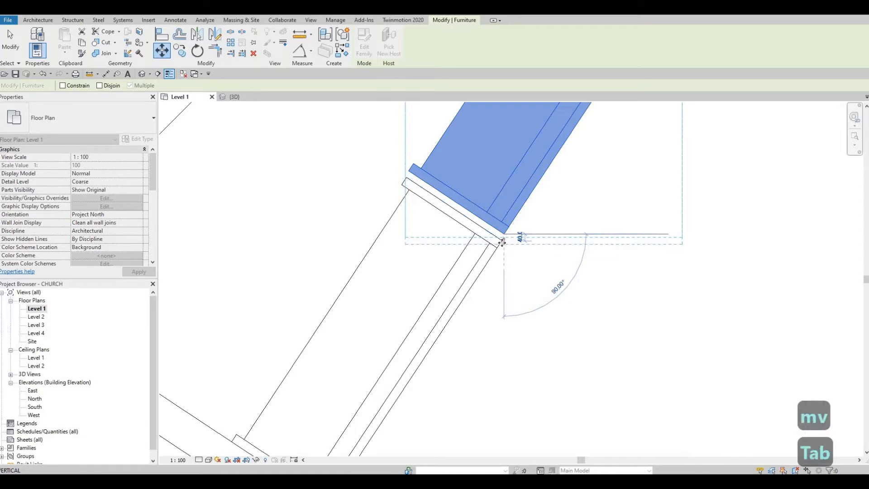
pyautogui.press('Tab')
pyautogui.click(504, 242)
pyautogui.press('Escape')
pyautogui.press('Escape')
pyautogui.scroll(-4, 503, 244)
pyautogui.press('Escape')
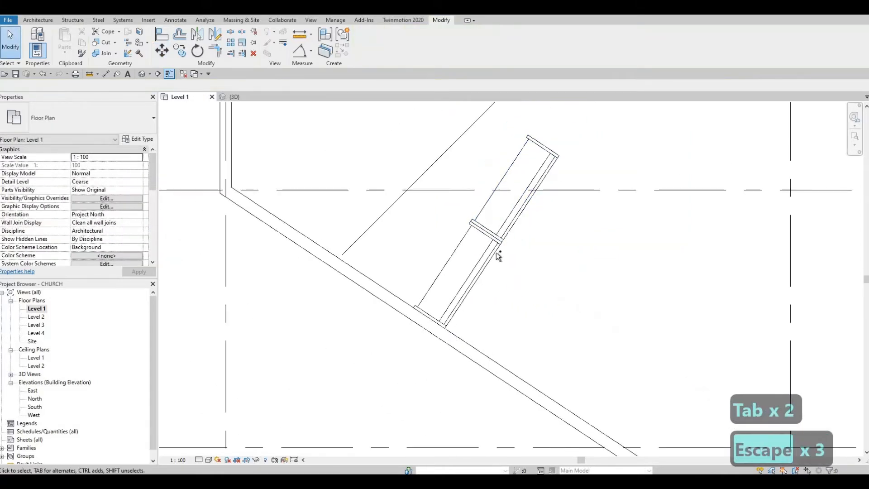
# Copy the two-sofa pair five times at 1500 spacing along the lower-left wall
pyautogui.click(493, 257)
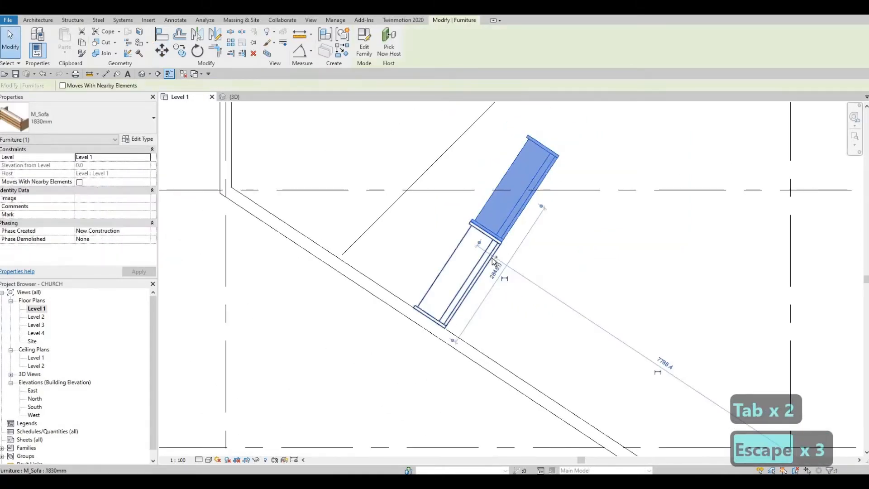
pyautogui.click(179, 53)
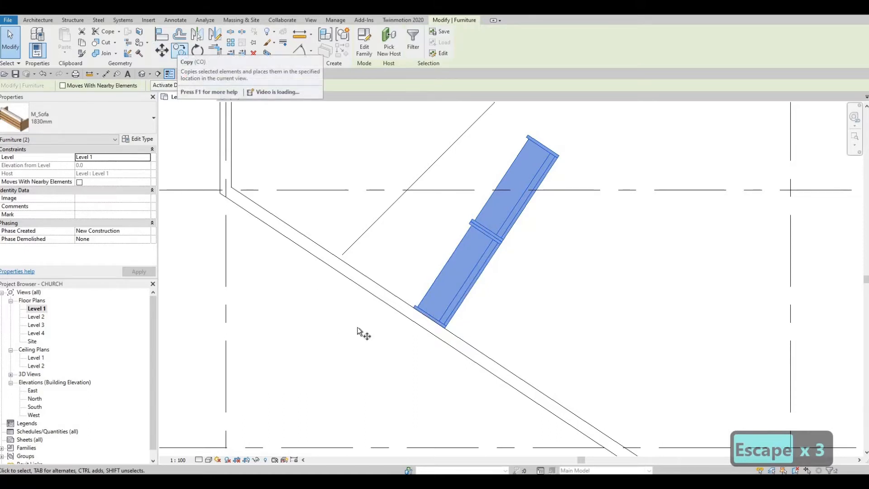
pyautogui.click(415, 309)
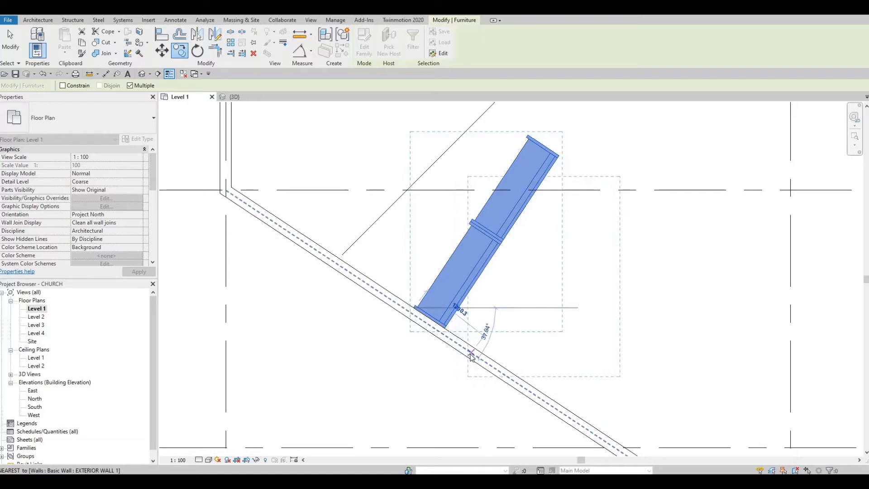
pyautogui.write('1500')
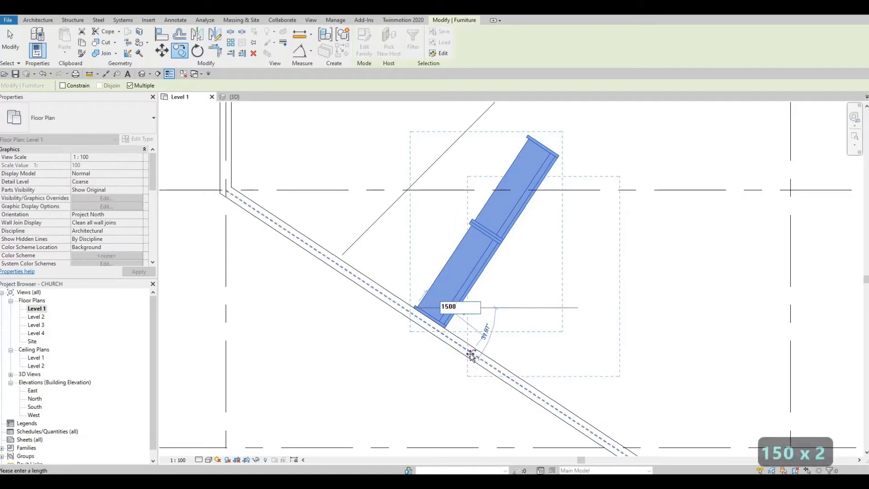
pyautogui.press('Return')
pyautogui.scroll(-3, 455, 257)
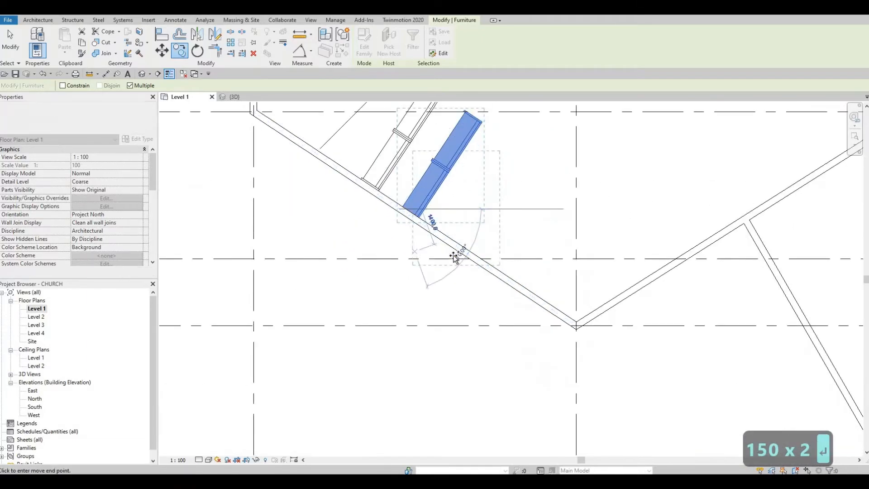
pyautogui.write('1500')
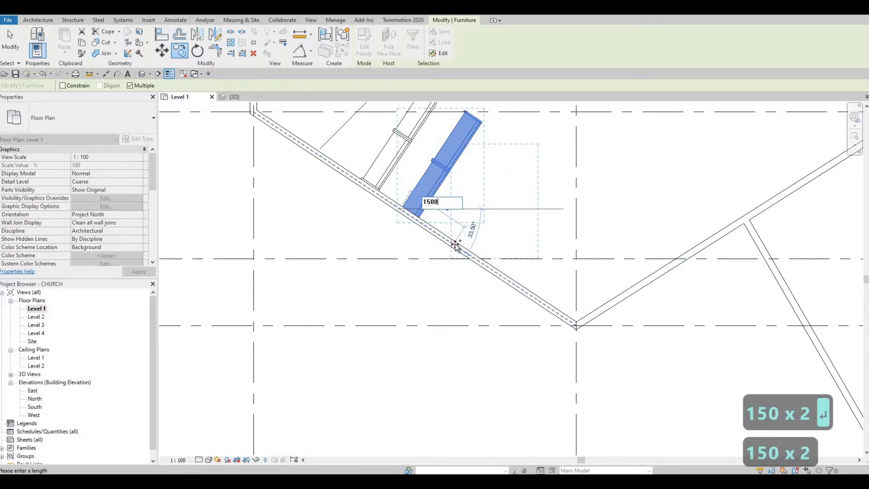
pyautogui.press('Return')
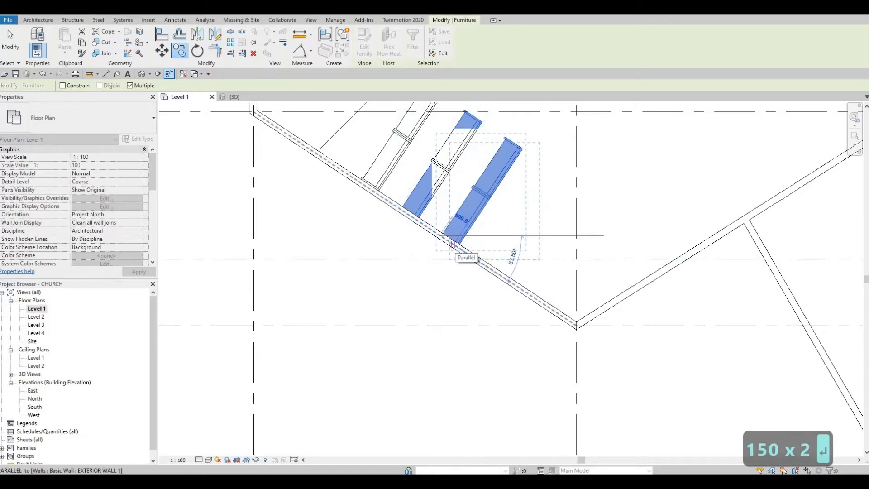
pyautogui.write('1500')
pyautogui.press('Return')
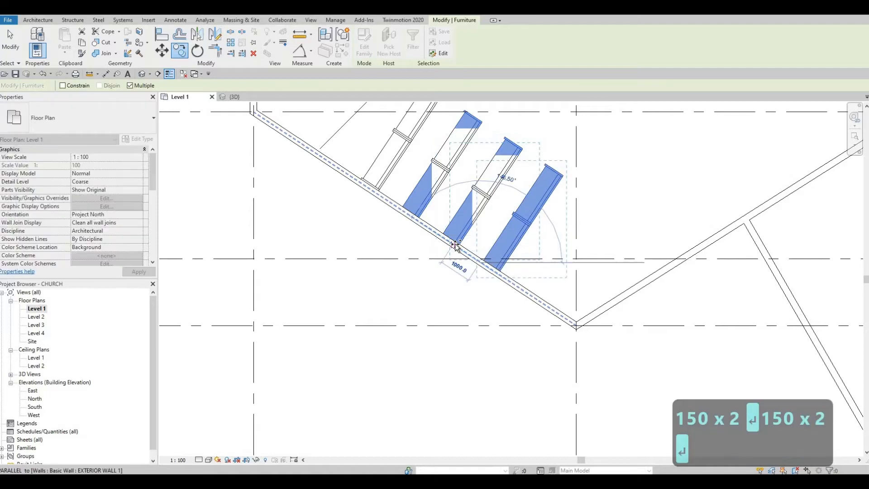
pyautogui.write('1500')
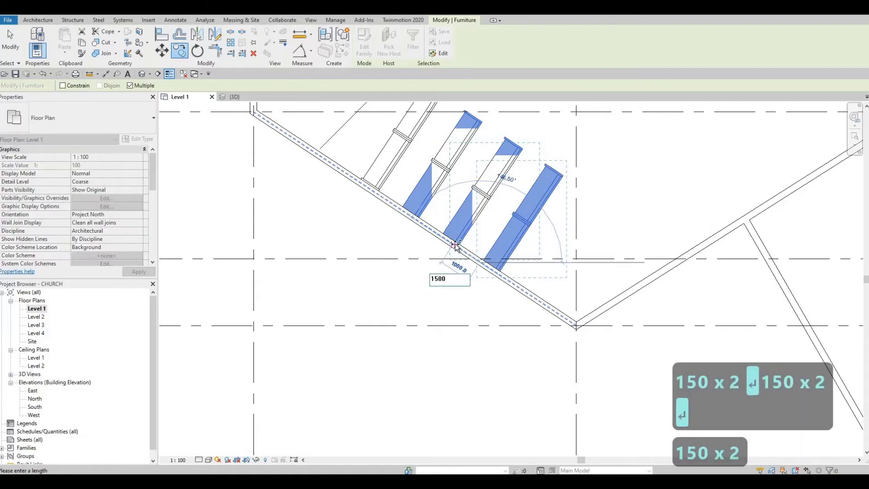
pyautogui.press('Return')
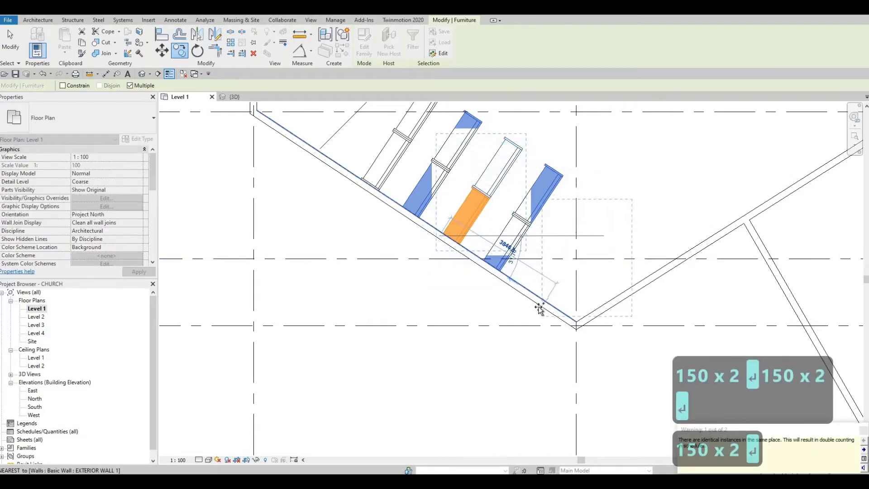
pyautogui.write('1500')
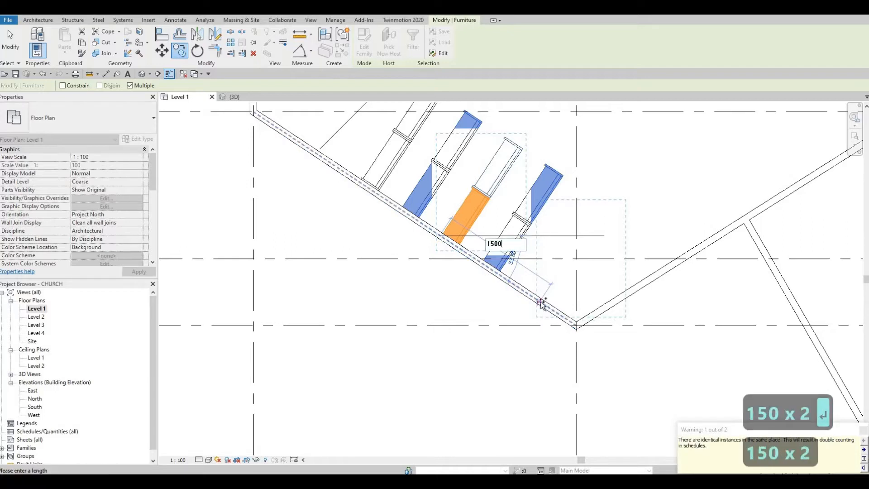
pyautogui.press('Return')
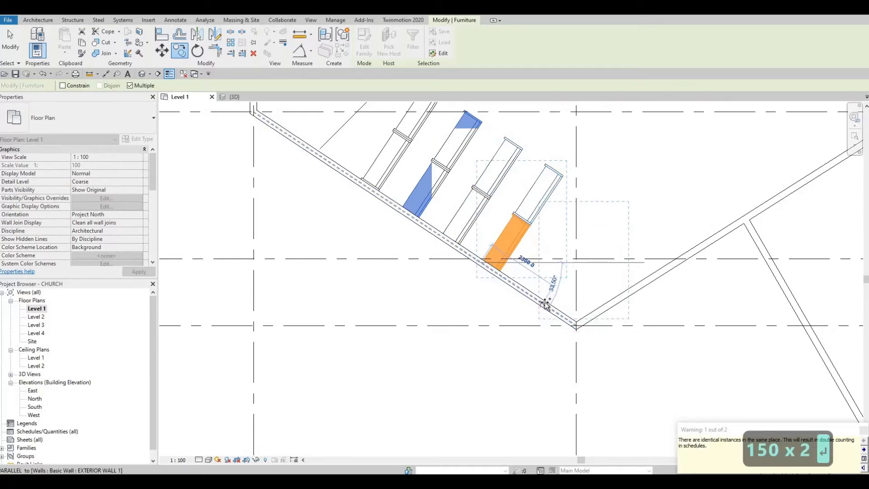
pyautogui.write('15')
pyautogui.press('Escape')
pyautogui.press('Escape')
pyautogui.press('Escape')
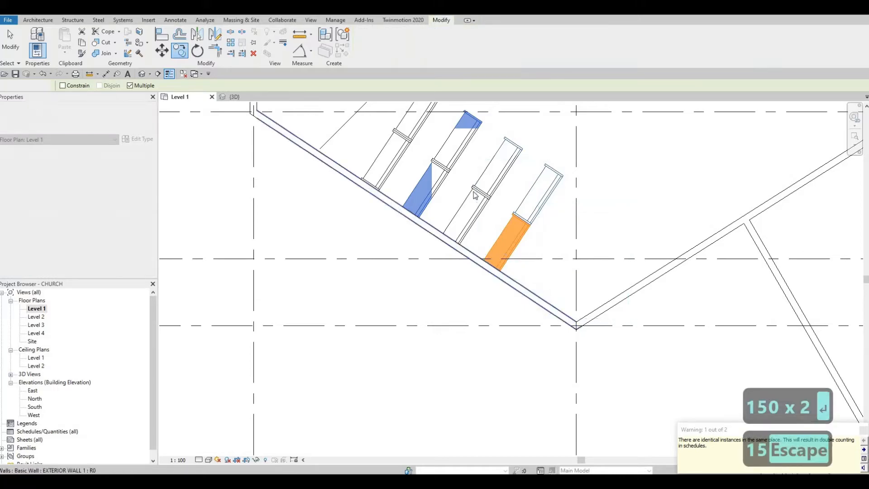
# Delete the duplicate sofas, restoring the last one deleted by mistake
pyautogui.click(477, 205)
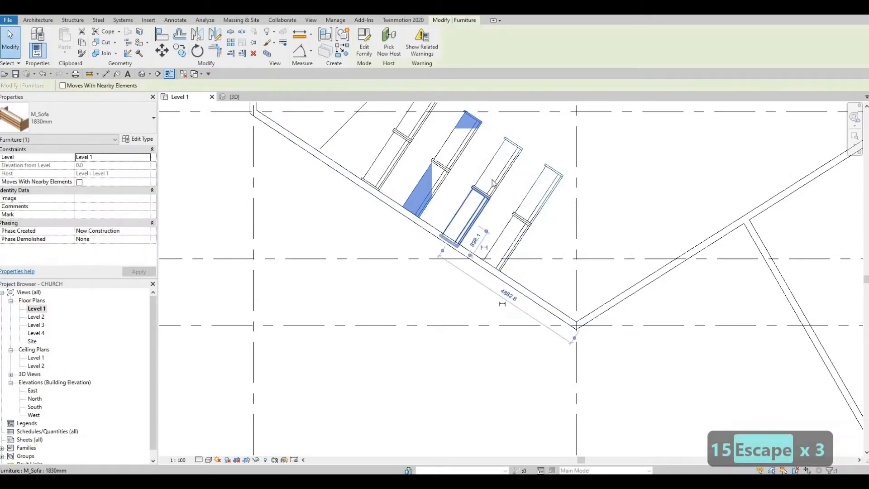
pyautogui.press('Delete')
pyautogui.click(493, 181)
pyautogui.press('Delete')
pyautogui.click(537, 206)
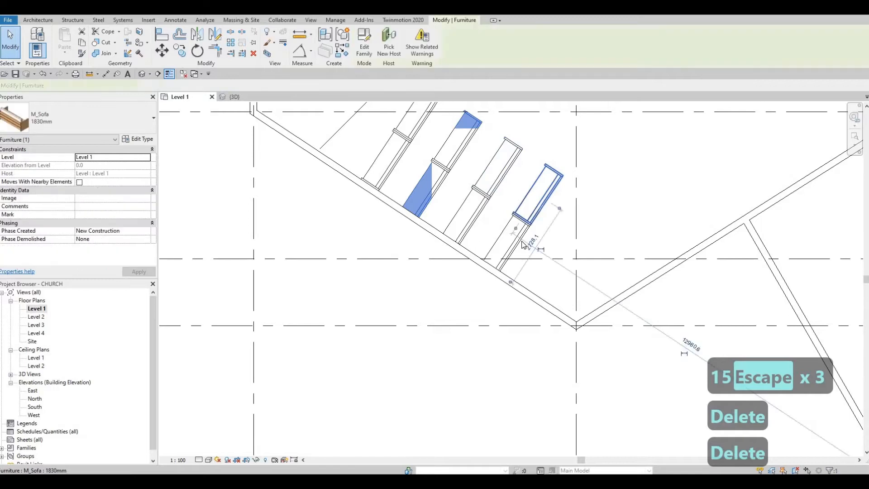
pyautogui.press('Delete')
pyautogui.click(522, 240)
pyautogui.press('Delete')
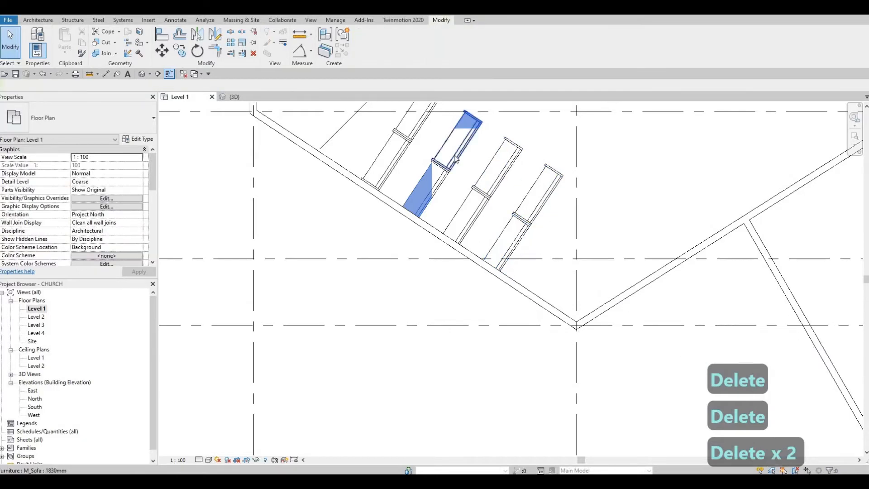
pyautogui.click(449, 178)
pyautogui.press('Delete')
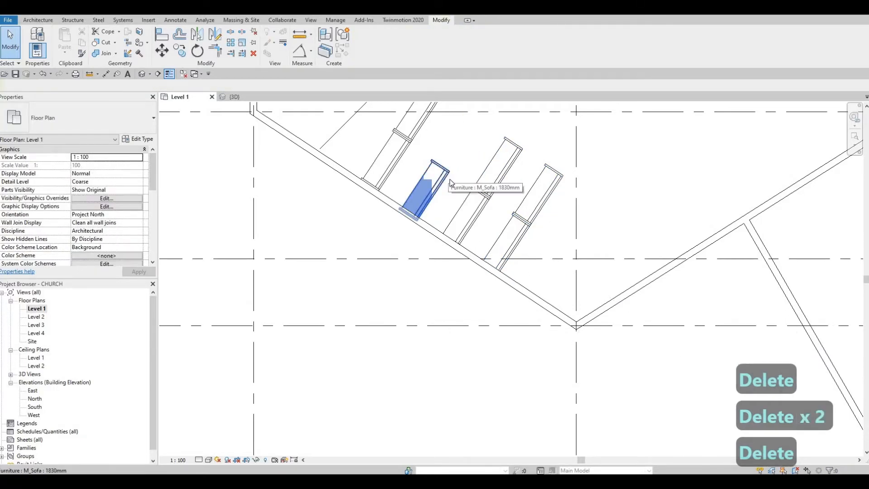
pyautogui.hotkey('ctrl', 'z')
pyautogui.press('Escape')
pyautogui.press('Escape')
# Copy both halves of the last sofa row 1500 further along the wall
pyautogui.click(524, 223)
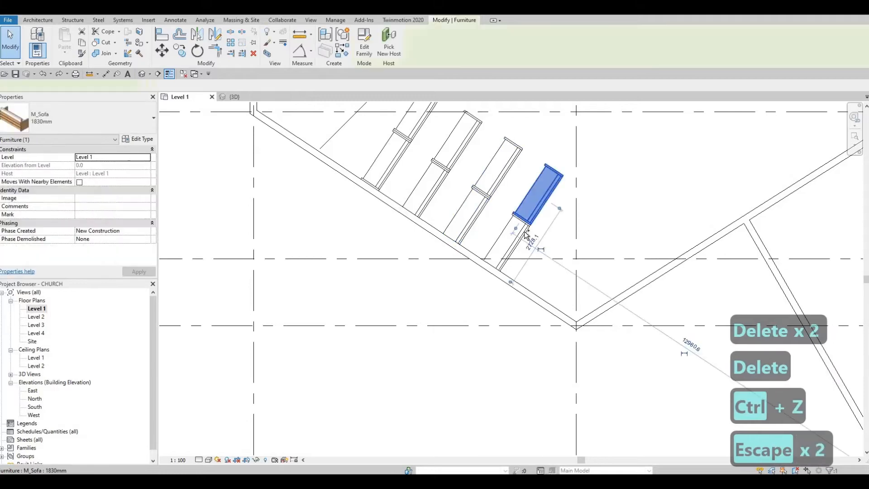
pyautogui.keyDown('ctrl'); pyautogui.click(521, 238); pyautogui.keyUp('ctrl')
pyautogui.press('c')
pyautogui.press('o')
pyautogui.scroll(4, 437, 276)
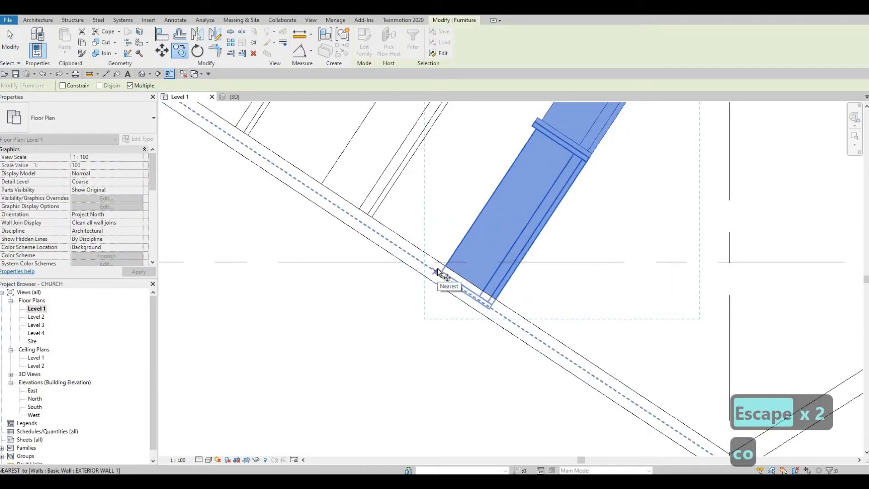
pyautogui.click(436, 272)
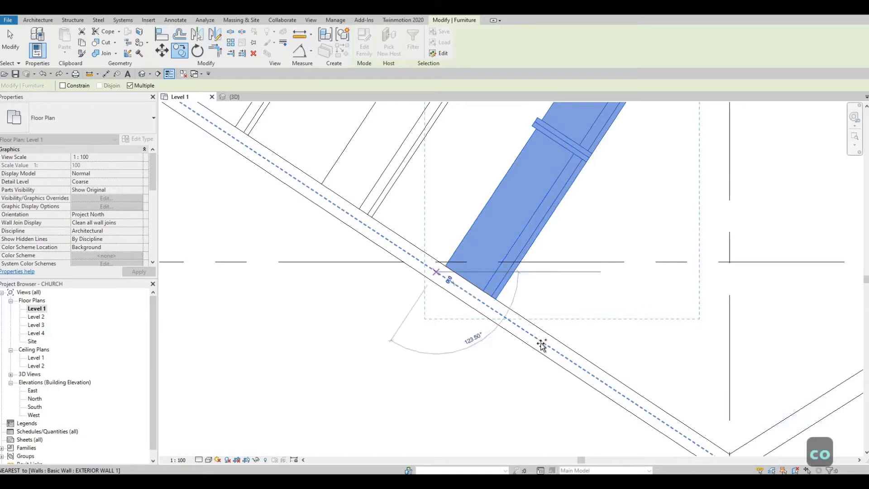
pyautogui.write('1500')
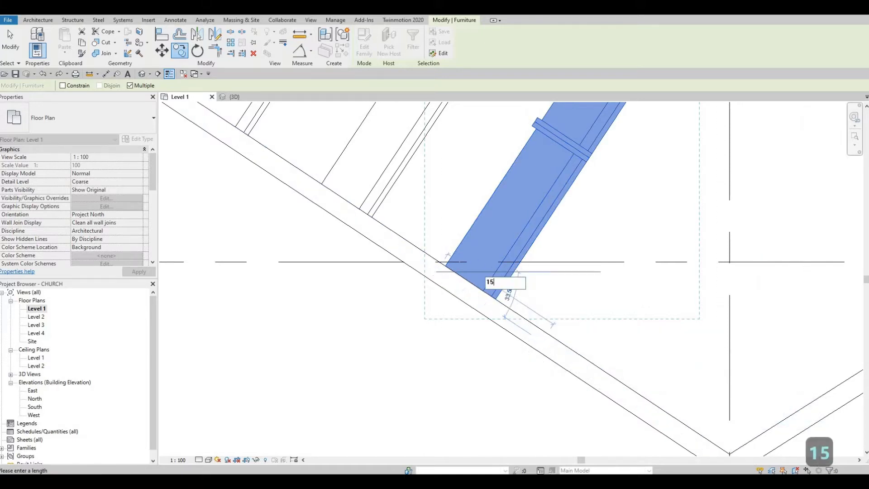
pyautogui.press('Return')
pyautogui.press('Escape')
pyautogui.press('Escape')
pyautogui.press('Escape')
pyautogui.scroll(-3, 453, 203)
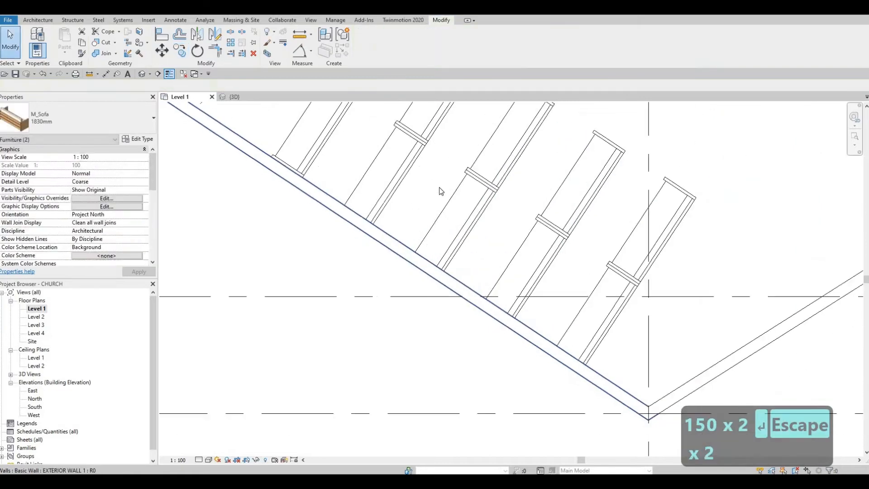
pyautogui.scroll(2, 398, 216)
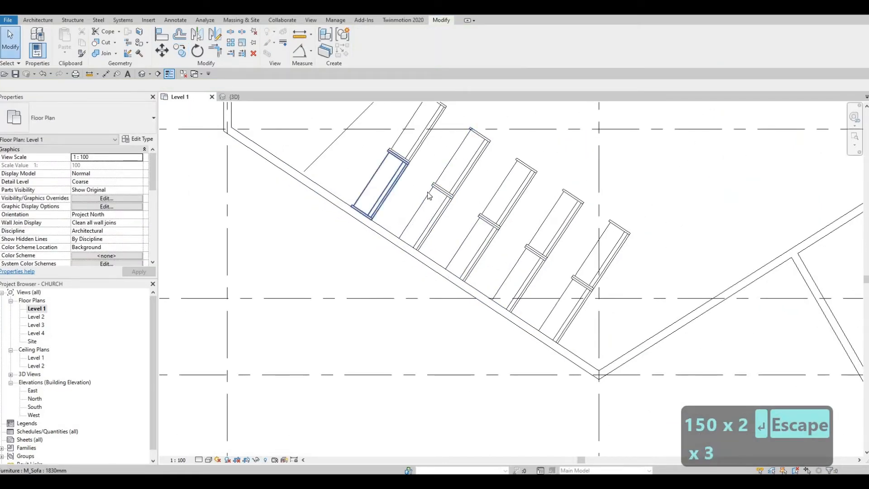
# Nudge the angled sofa row up and align its end flush with the slanted wall face
pyautogui.scroll(5, 460, 196)
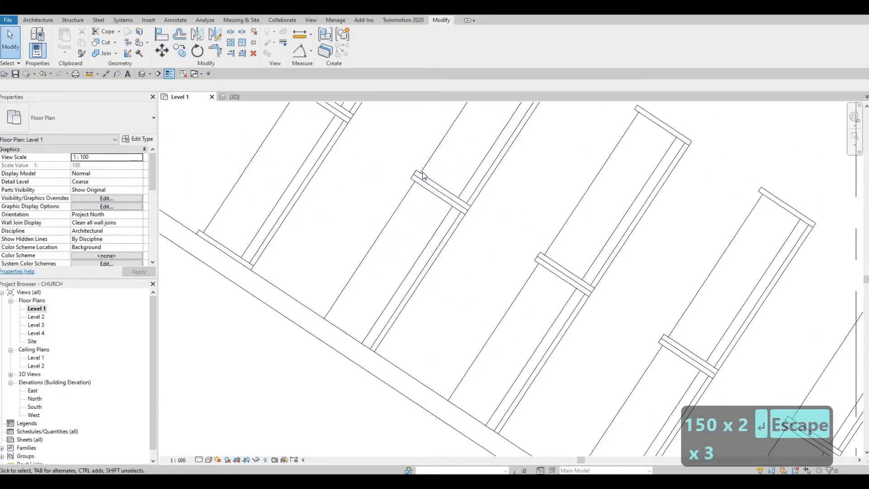
pyautogui.moveTo(405, 174); pyautogui.dragTo(403, 172)
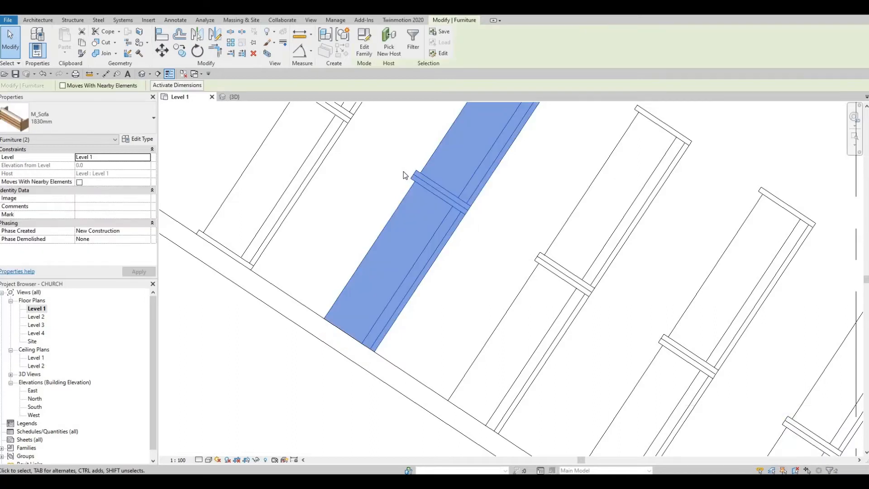
pyautogui.press('Up')
pyautogui.press('Up')
pyautogui.press('Up')
pyautogui.press('Up')
pyautogui.press('Up')
pyautogui.press('Up')
pyautogui.press('Up')
pyautogui.press('Up')
pyautogui.press('Up')
pyautogui.press('Up')
pyautogui.press('Up')
pyautogui.press('Up')
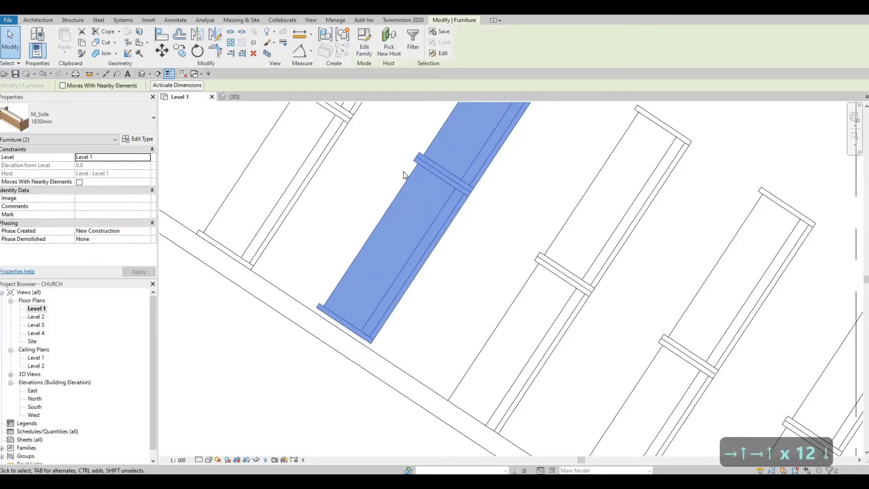
pyautogui.press('Escape')
pyautogui.press('Escape')
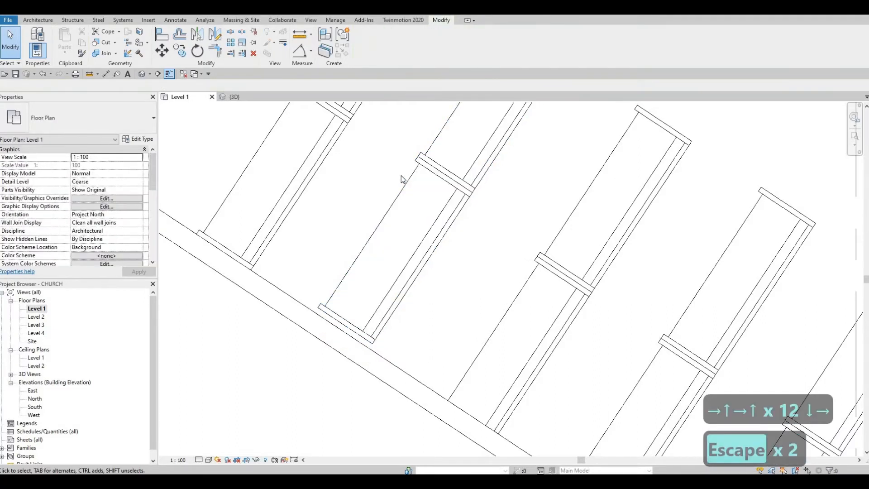
pyautogui.press('a')
pyautogui.press('l')
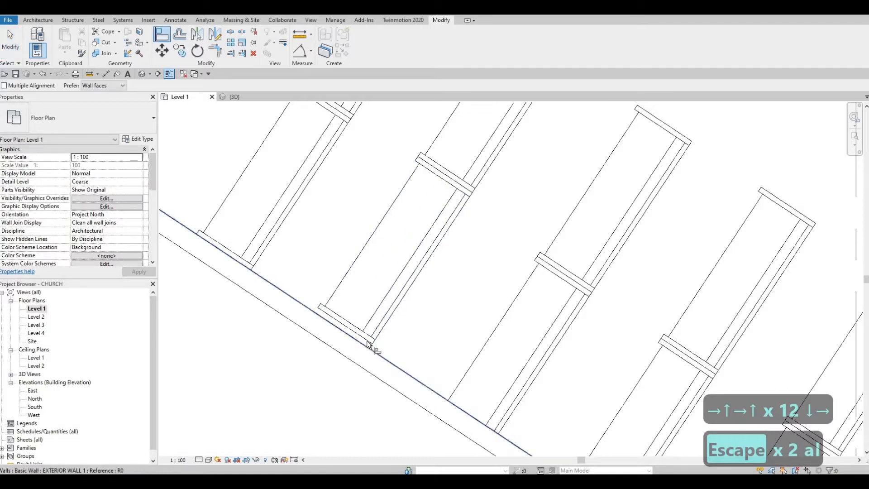
pyautogui.click(367, 351)
pyautogui.click(432, 225)
pyautogui.press('Escape')
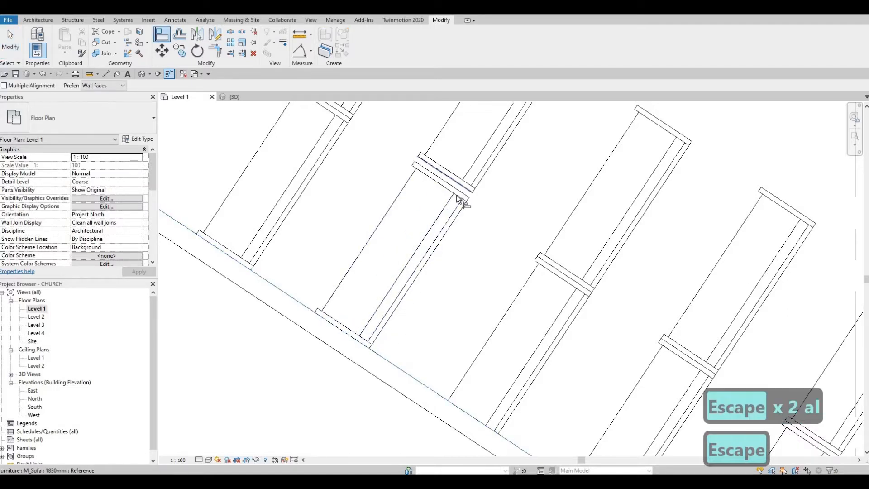
# Pick another wall face as an Align reference, pan to the upper benches, then exit Align
pyautogui.click(464, 194)
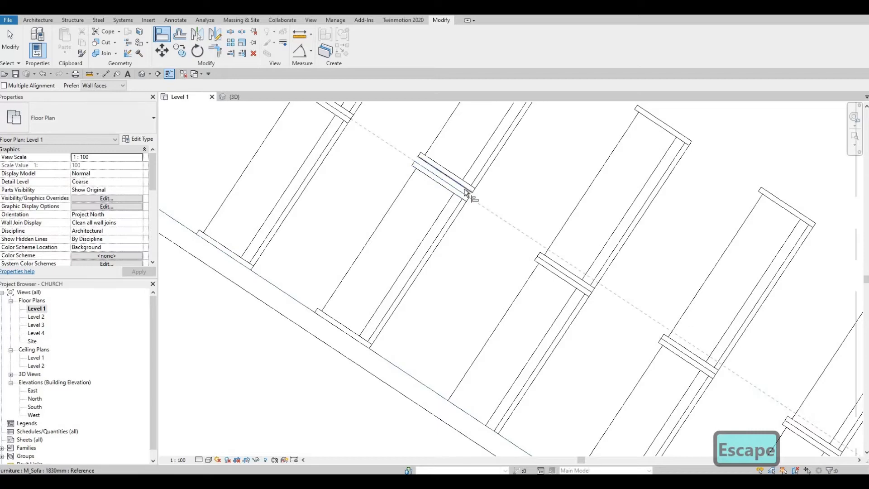
pyautogui.scroll(-3, 480, 217)
pyautogui.scroll(-1, 475, 242)
pyautogui.moveTo(502, 123); pyautogui.dragTo(408, 453, button='middle')
pyautogui.scroll(-1, 489, 208)
pyautogui.moveTo(498, 154); pyautogui.dragTo(440, 392, button='middle')
pyautogui.scroll(3, 469, 187)
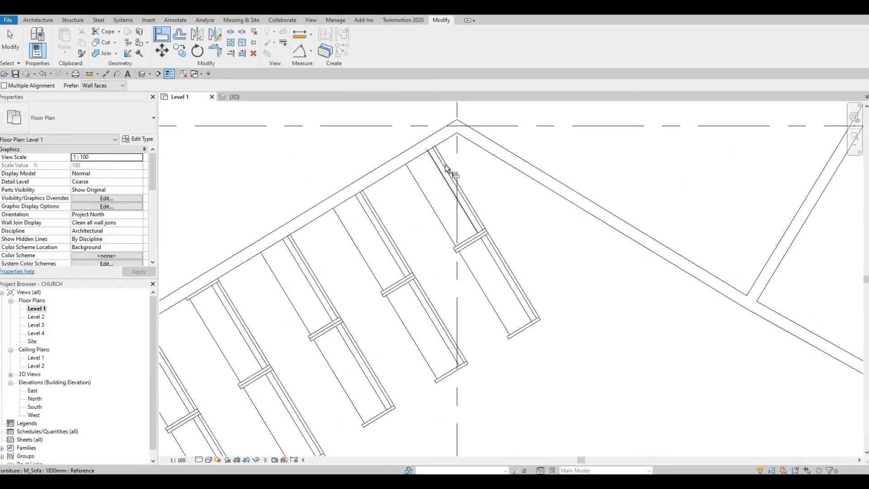
pyautogui.press('Escape')
pyautogui.press('Escape')
# Check the top bench, then review the lower-left and lower angled sofa rows
pyautogui.click(442, 197)
pyautogui.press('Escape')
pyautogui.scroll(-1, 321, 252)
pyautogui.moveTo(321, 252); pyautogui.dragTo(372, 203, button='middle')
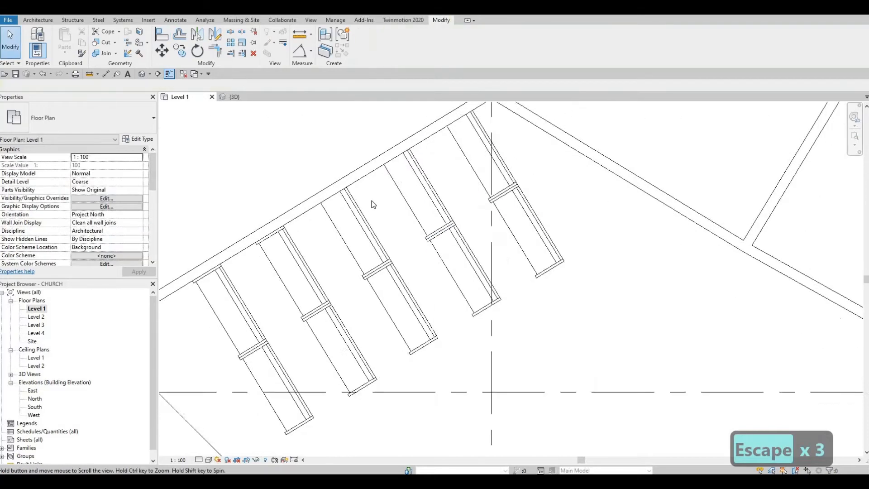
pyautogui.scroll(-1, 191, 287)
pyautogui.moveTo(191, 286); pyautogui.dragTo(330, 211, button='middle')
pyautogui.scroll(-2, 500, 217)
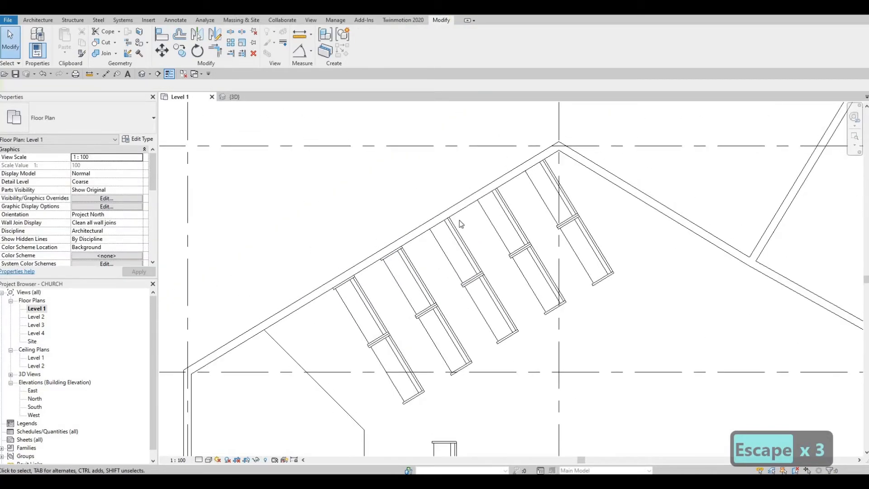
pyautogui.scroll(1, 517, 216)
pyautogui.scroll(-3, 517, 217)
pyautogui.moveTo(494, 287); pyautogui.dragTo(499, 192, button='middle')
pyautogui.press('Escape')
pyautogui.moveTo(513, 322); pyautogui.dragTo(481, 291, button='middle')
pyautogui.scroll(2, 498, 308)
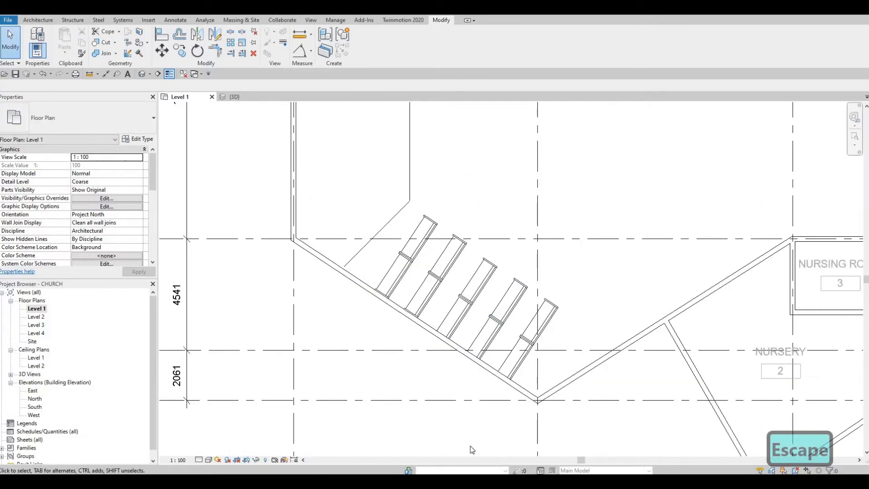
# Nudge the central sanctuary sofa slightly left and down
pyautogui.moveTo(509, 247); pyautogui.dragTo(477, 411, button='middle')
pyautogui.scroll(-1, 477, 411)
pyautogui.press('Escape')
pyautogui.moveTo(487, 294); pyautogui.dragTo(484, 269, button='middle')
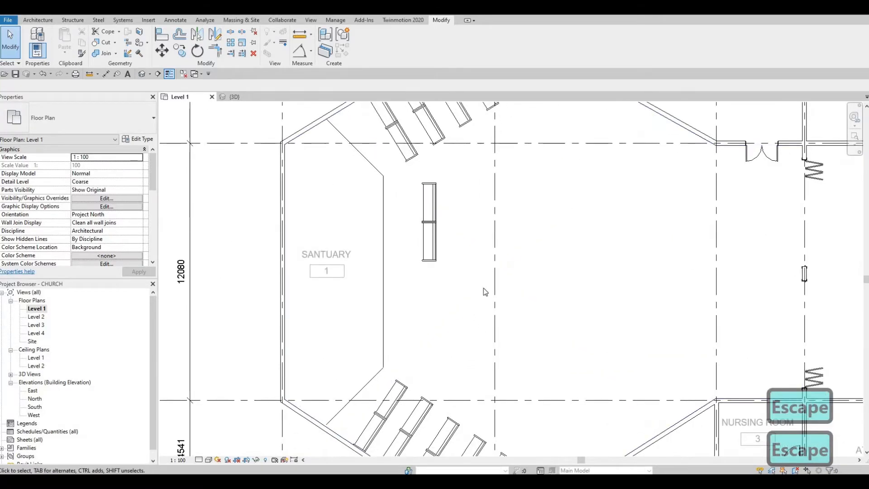
pyautogui.moveTo(435, 213); pyautogui.dragTo(436, 232, button='middle')
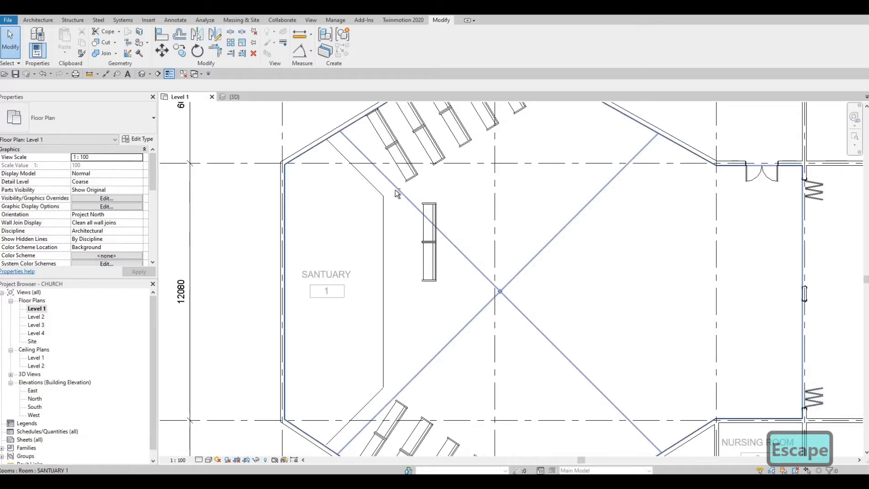
pyautogui.moveTo(394, 189); pyautogui.dragTo(477, 313)
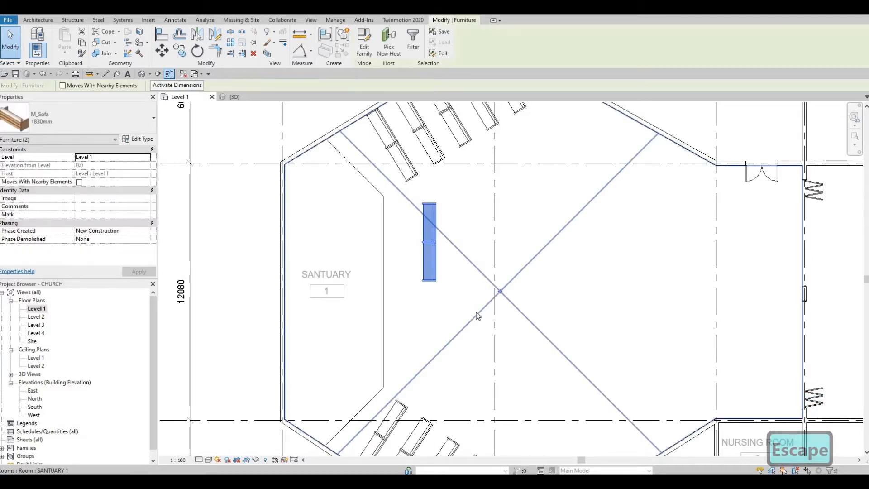
pyautogui.press('Left')
pyautogui.press('Left')
pyautogui.press('Left')
pyautogui.press('Left')
pyautogui.press('Left')
pyautogui.press('Left')
pyautogui.press('Left')
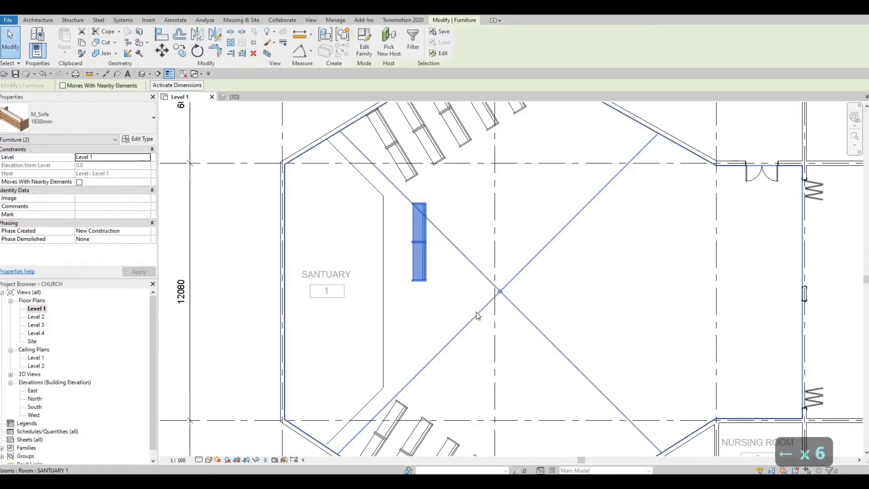
pyautogui.press('Down')
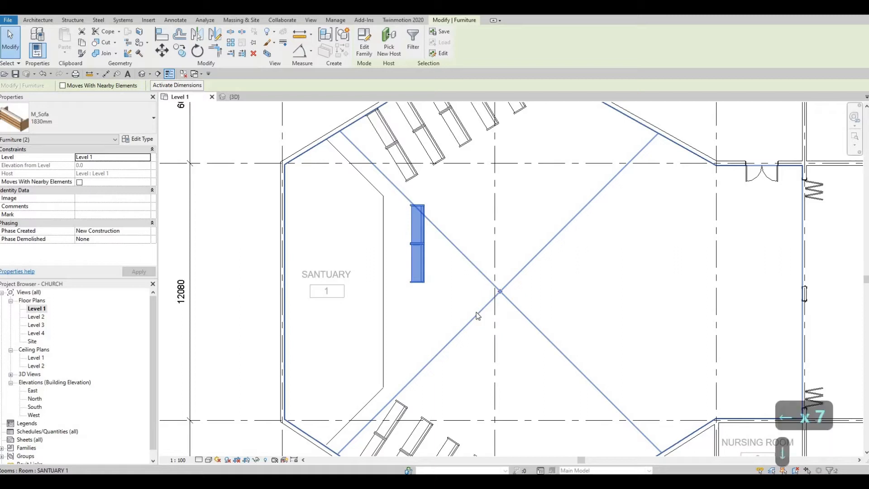
pyautogui.press('Escape')
pyautogui.press('Escape')
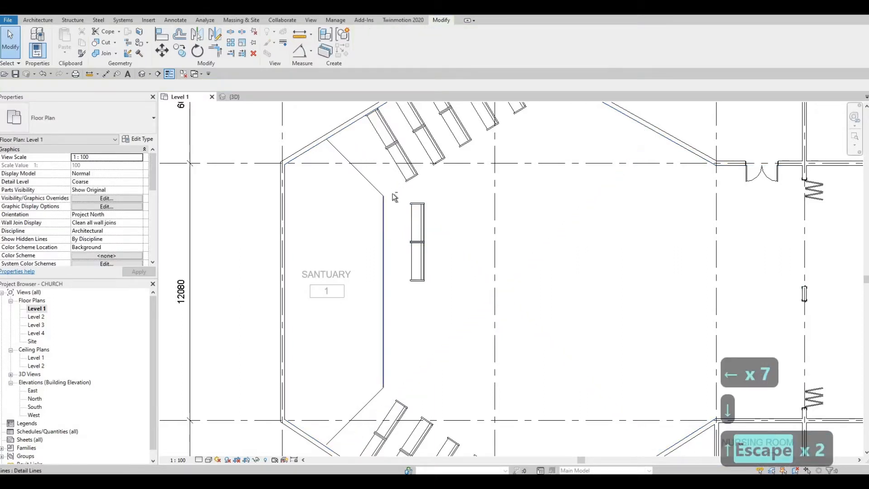
# Copy the central sofa 4600 mm straight down
pyautogui.moveTo(392, 194); pyautogui.dragTo(460, 308)
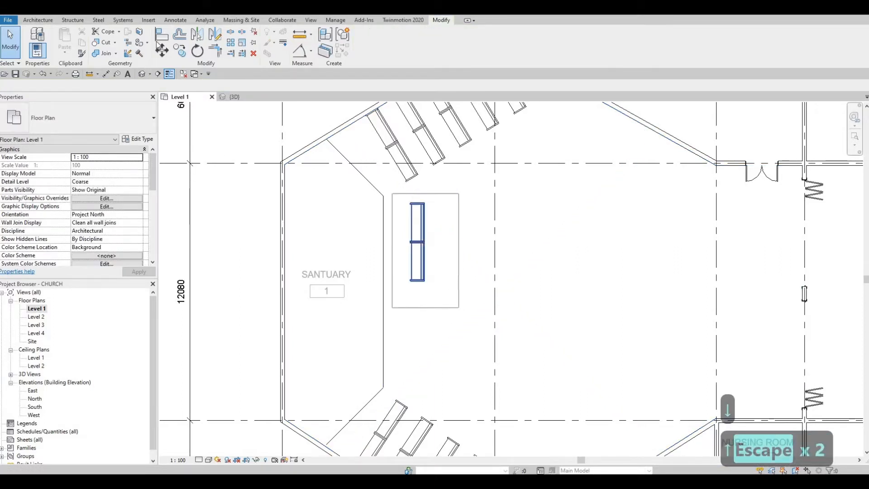
pyautogui.click(180, 50)
pyautogui.click(455, 238)
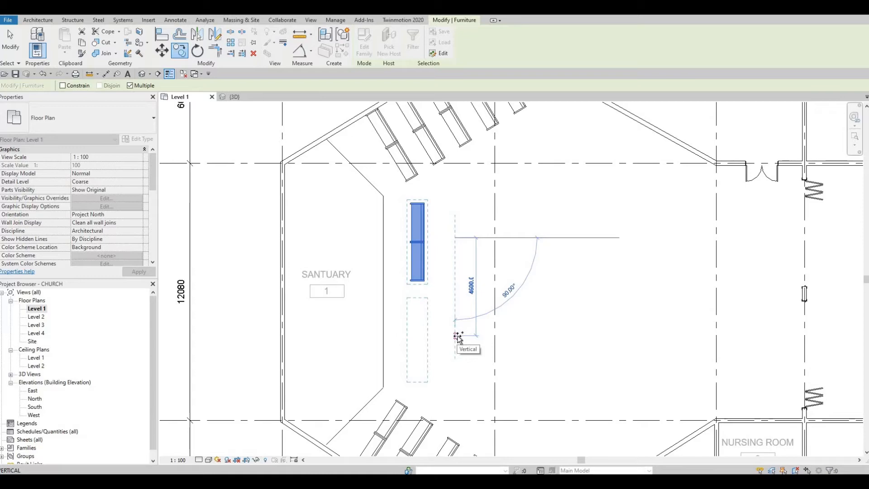
pyautogui.click(436, 300)
pyautogui.press('Escape')
pyautogui.press('Escape')
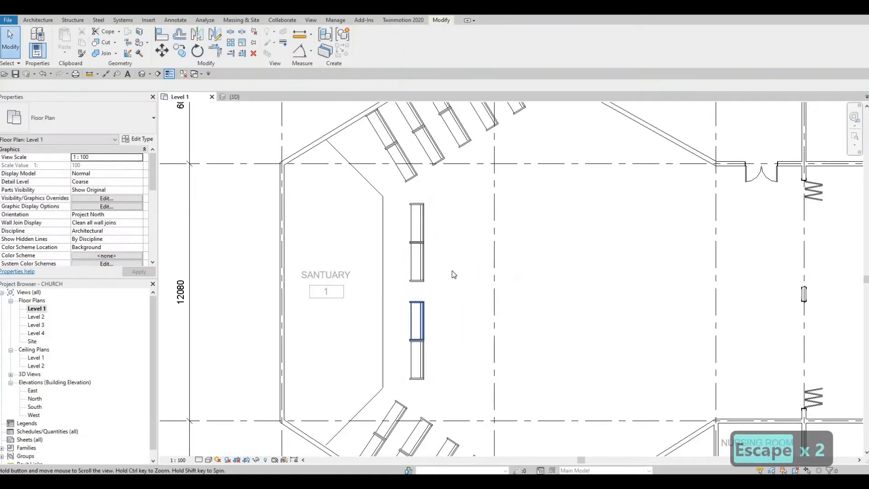
# Window-select only the central column of two sofas, discarding the earlier wrong selections
pyautogui.scroll(-3, 454, 275)
pyautogui.scroll(-3, 453, 272)
pyautogui.scroll(3, 430, 180)
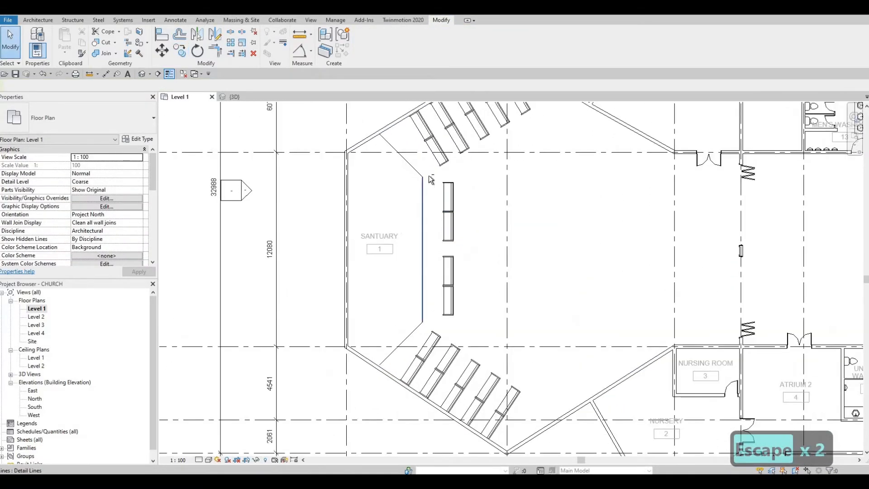
pyautogui.moveTo(430, 175); pyautogui.dragTo(495, 334)
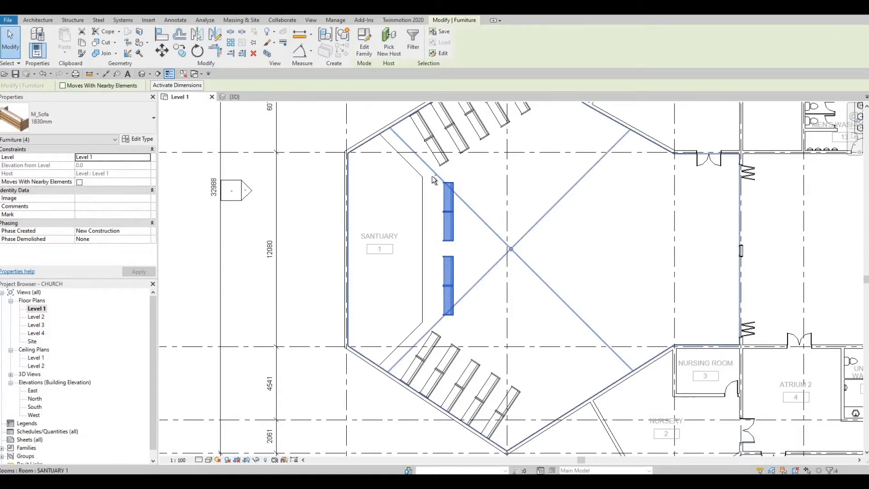
pyautogui.moveTo(429, 171); pyautogui.dragTo(497, 331)
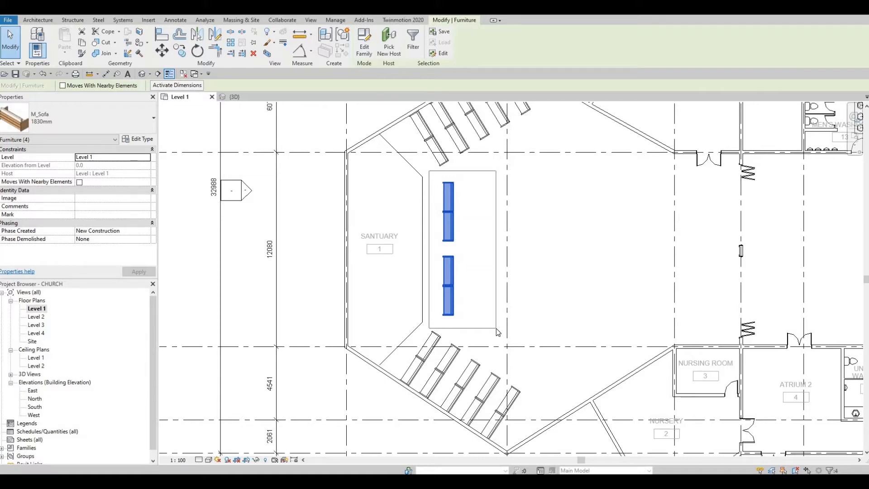
pyautogui.moveTo(496, 328); pyautogui.dragTo(496, 327)
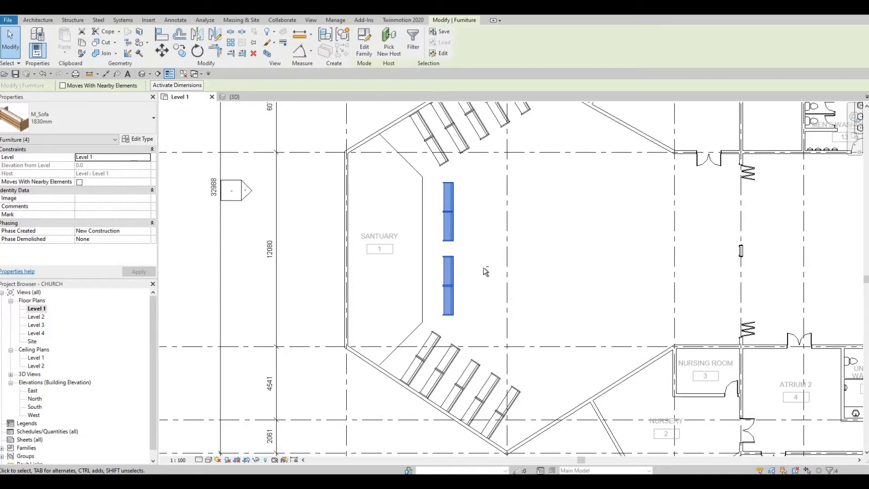
pyautogui.moveTo(397, 176); pyautogui.dragTo(566, 326)
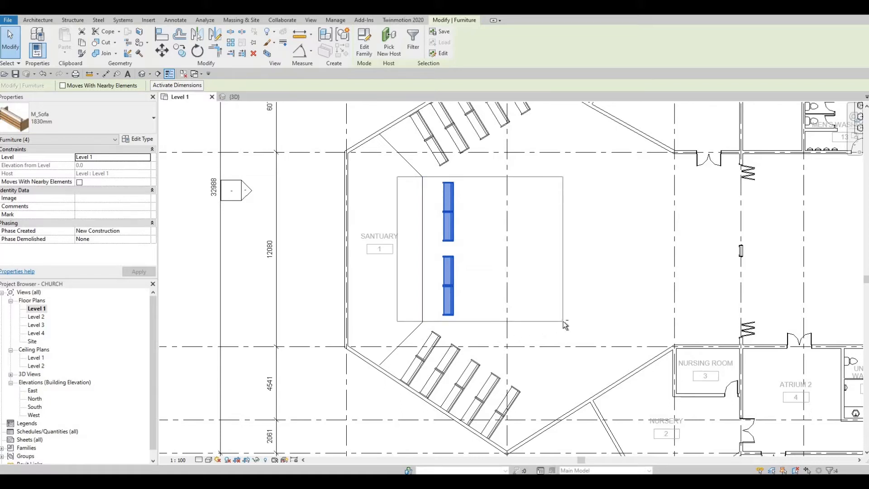
pyautogui.click(416, 220)
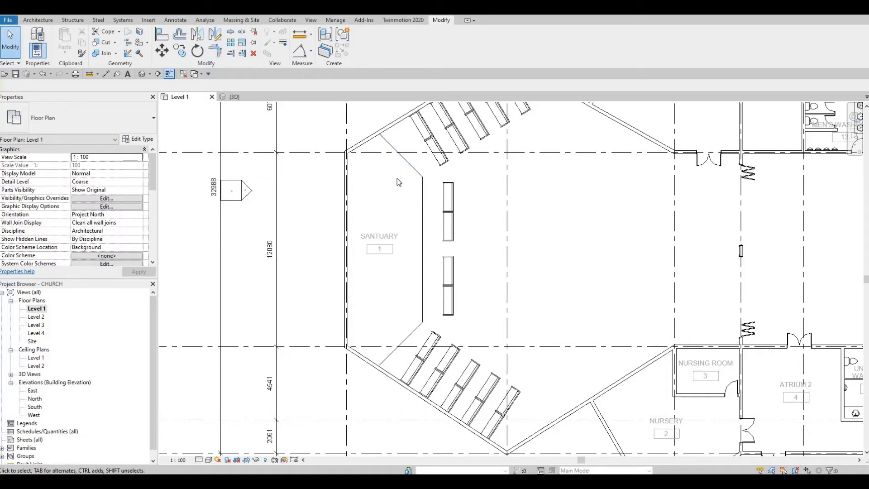
pyautogui.moveTo(388, 179); pyautogui.dragTo(563, 369)
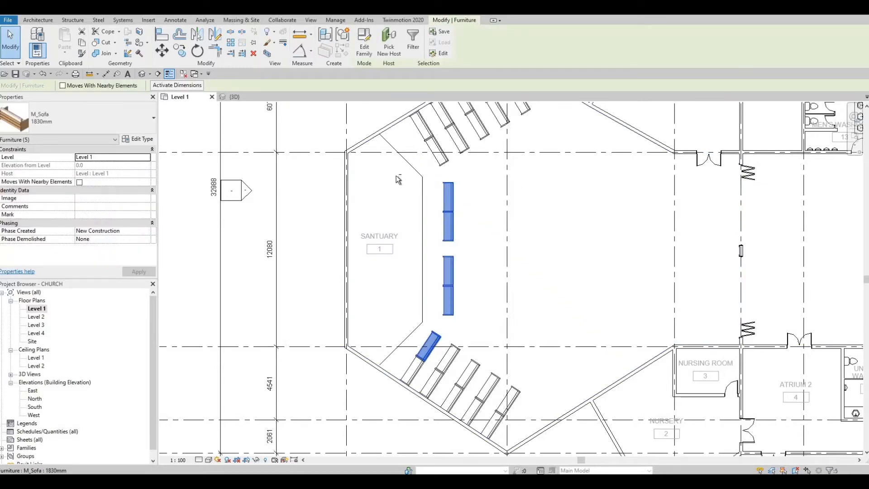
pyautogui.press('Escape')
pyautogui.press('Escape')
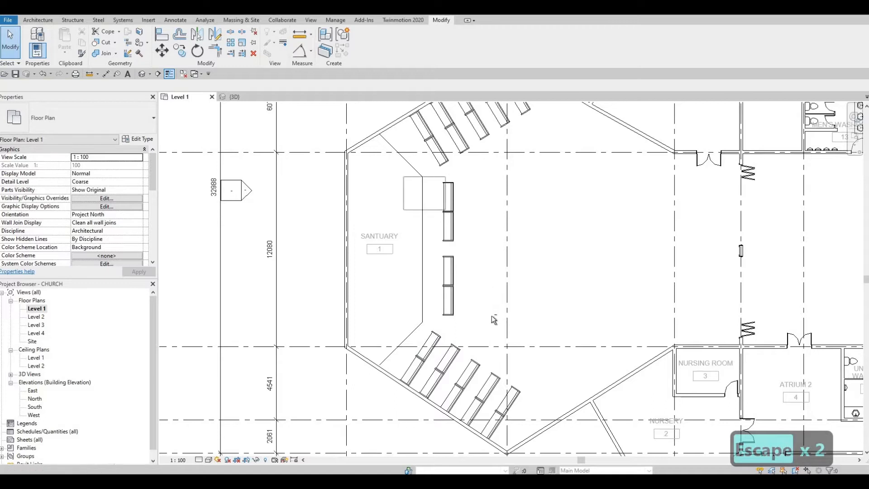
pyautogui.moveTo(492, 316); pyautogui.dragTo(493, 319)
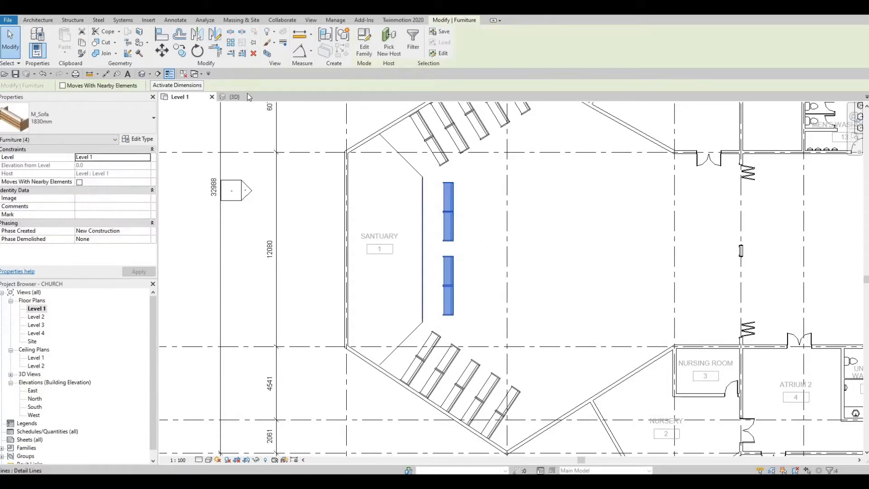
# Copy the sofa column from its top end, placing the first copies 1500 apart
pyautogui.press('c')
pyautogui.press('o')
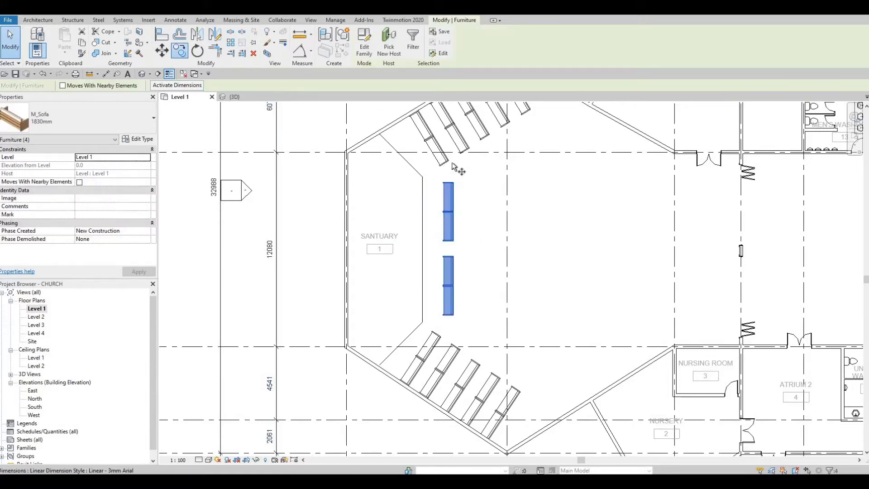
pyautogui.scroll(5, 455, 168)
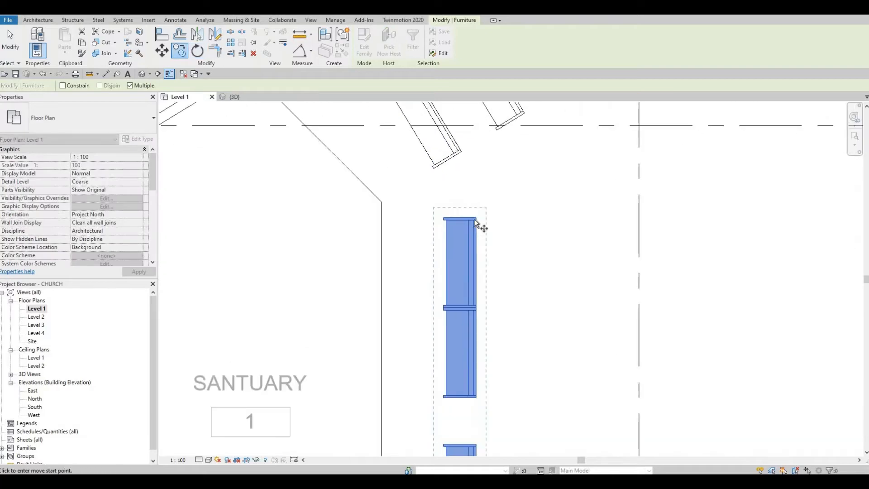
pyautogui.click(444, 219)
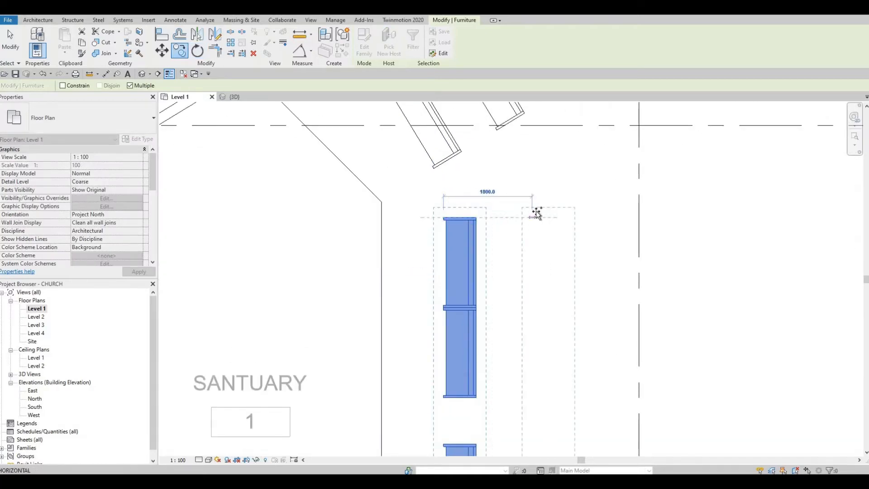
pyautogui.scroll(-5, 560, 209)
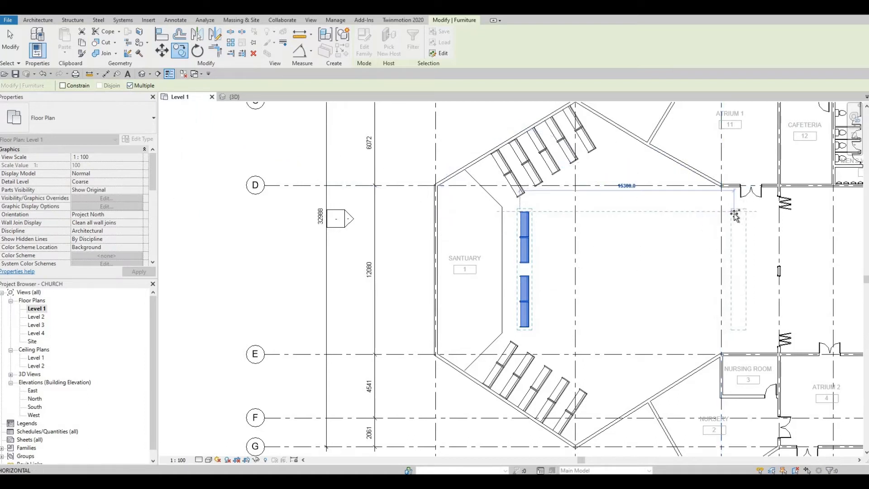
pyautogui.write('1500')
pyautogui.press('Return')
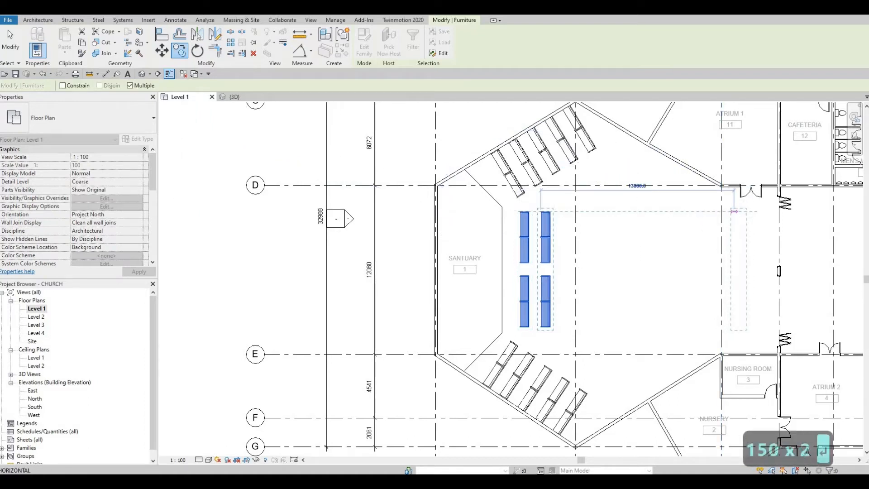
pyautogui.write('1500')
pyautogui.press('Return')
pyautogui.write('1')
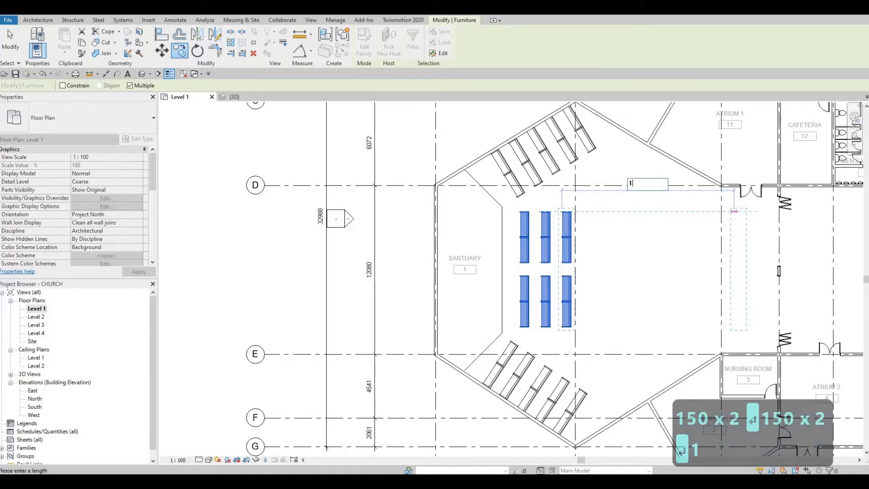
pyautogui.write('500')
pyautogui.press('Return')
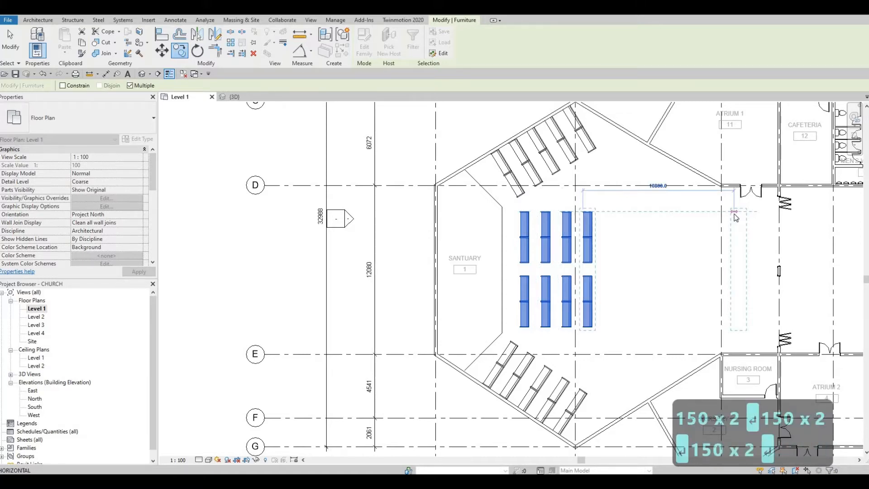
# Place the remaining sofa columns at 1500 spacing until nine columns fill the sanctuary
pyautogui.write('1500')
pyautogui.press('Return')
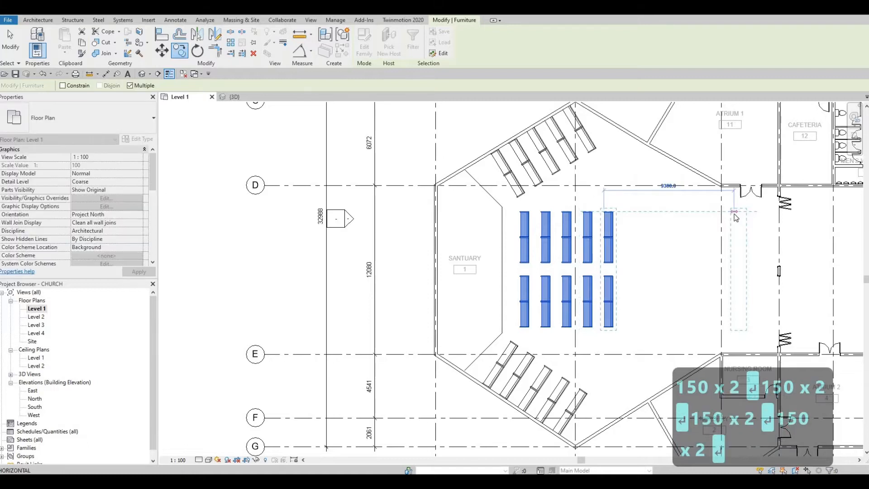
pyautogui.write('1')
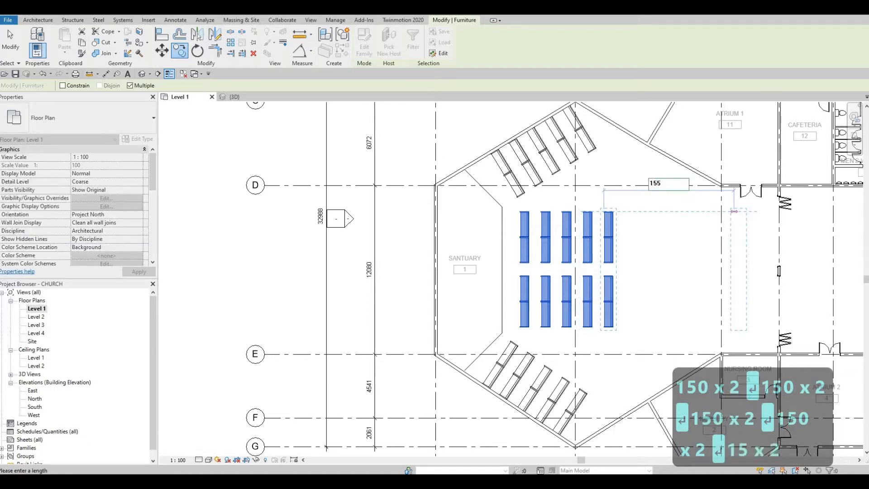
pyautogui.write('55')
pyautogui.press('BackSpace')
pyautogui.write('00')
pyautogui.press('Return')
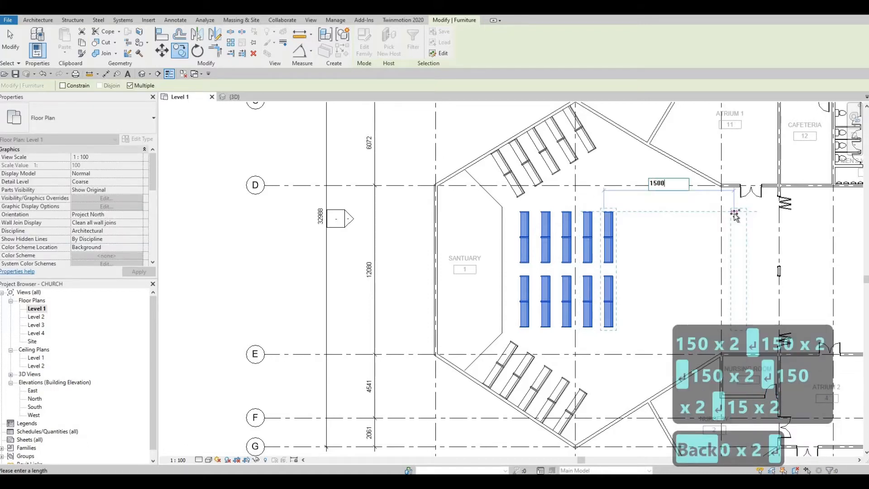
pyautogui.write('1500')
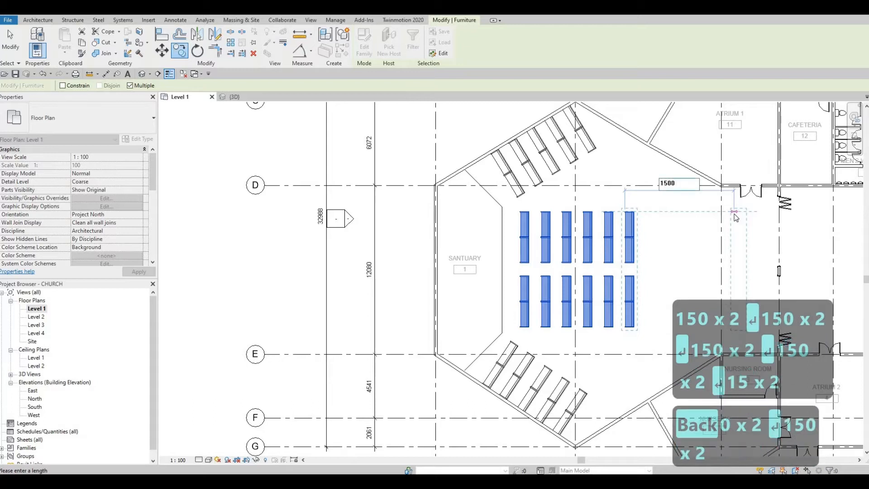
pyautogui.press('Return')
pyautogui.write('15')
pyautogui.press('Return')
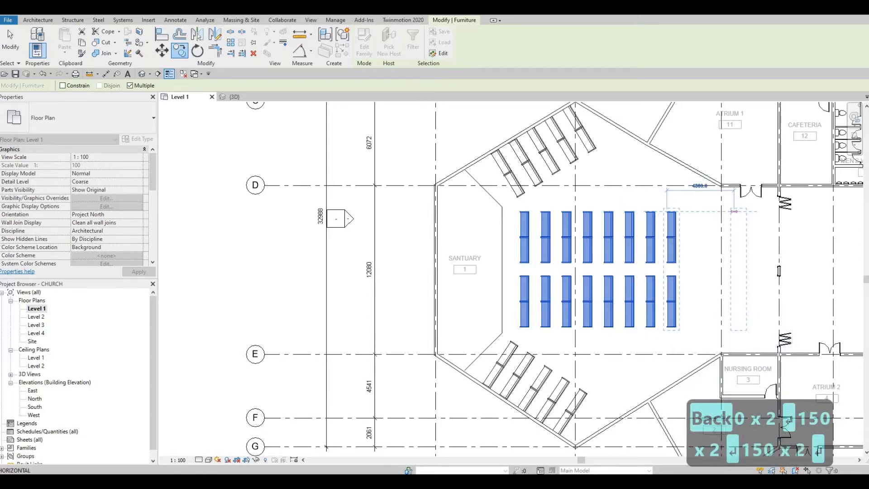
pyautogui.write('1500')
pyautogui.press('Return')
pyautogui.write('15')
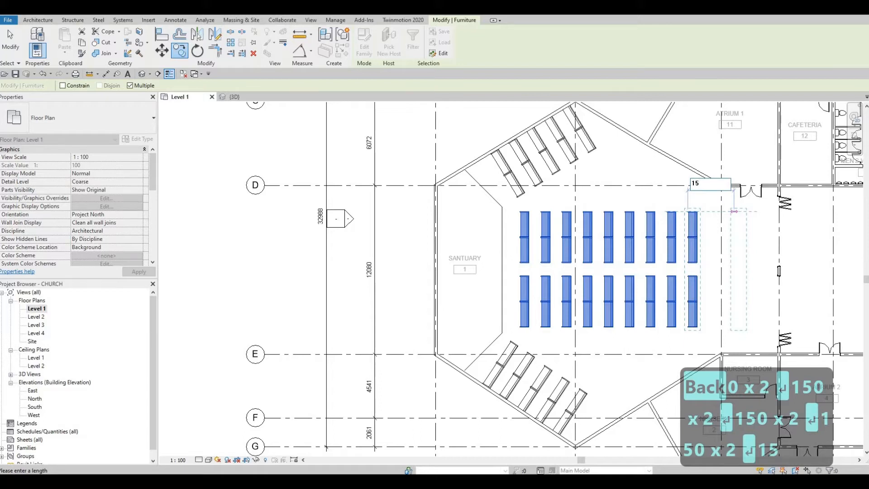
pyautogui.write('00')
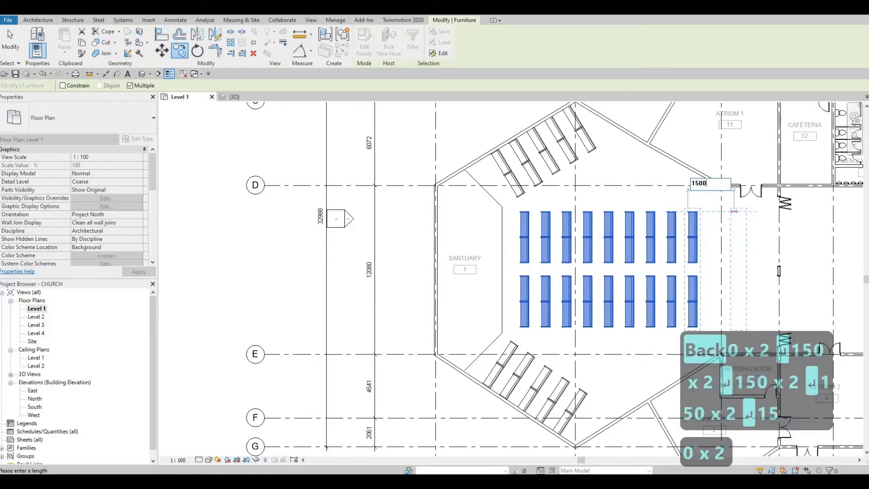
pyautogui.press('Escape')
pyautogui.press('Escape')
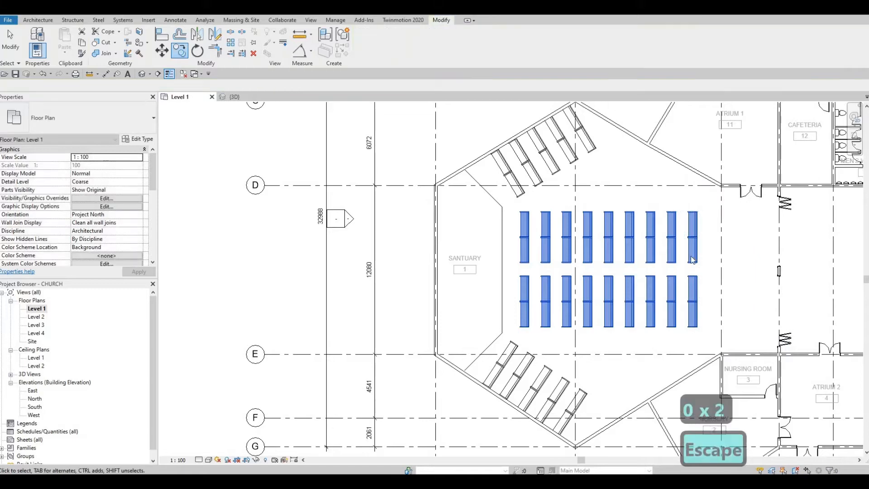
# Create a similar sofa (CS), rotate it parallel to the slanted wall, and place it there
pyautogui.moveTo(654, 329); pyautogui.dragTo(647, 301, button='middle')
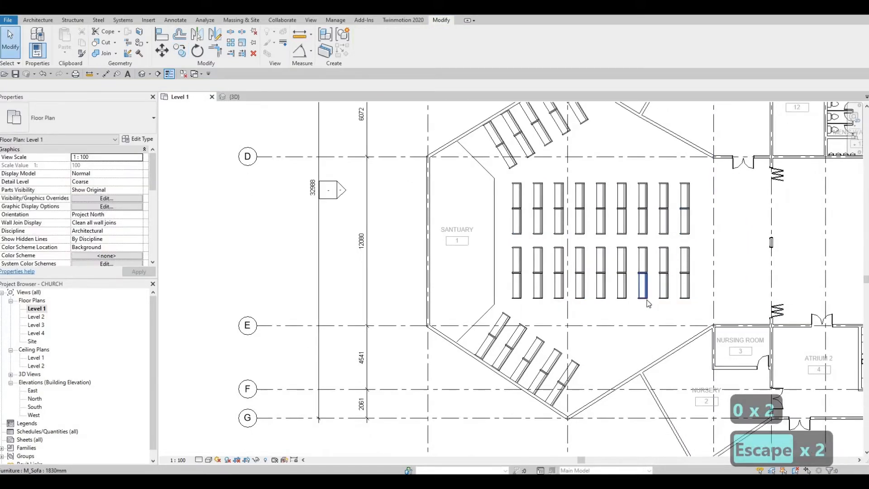
pyautogui.scroll(1, 642, 252)
pyautogui.moveTo(585, 335); pyautogui.dragTo(579, 217, button='middle')
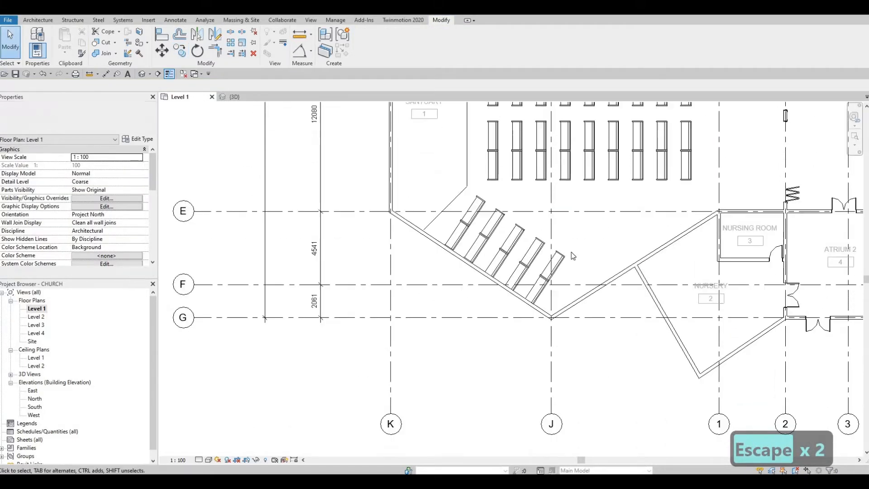
pyautogui.scroll(3, 573, 247)
pyautogui.moveTo(565, 246)
pyautogui.mouseDown(button='middle')
pyautogui.moveTo(566, 221)
pyautogui.moveTo(575, 240)
pyautogui.mouseUp(button='middle')
pyautogui.scroll(-2, 569, 229)
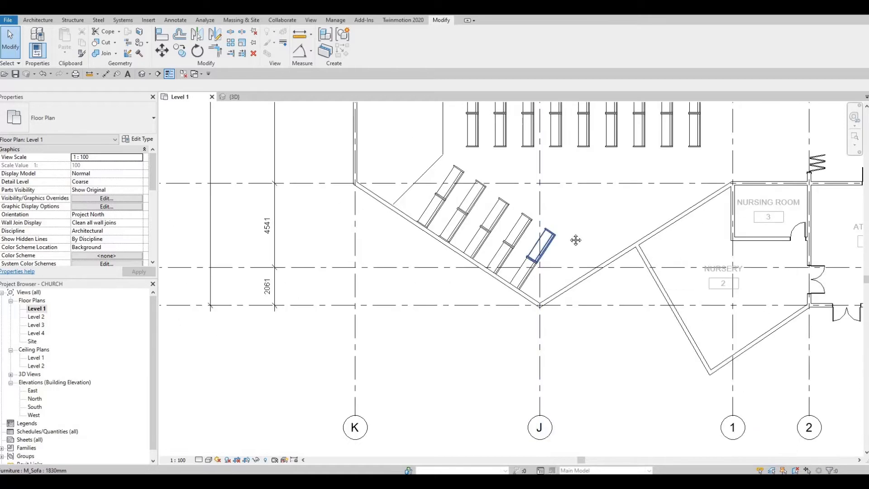
pyautogui.scroll(-1, 576, 240)
pyautogui.moveTo(597, 252); pyautogui.dragTo(592, 261, button='middle')
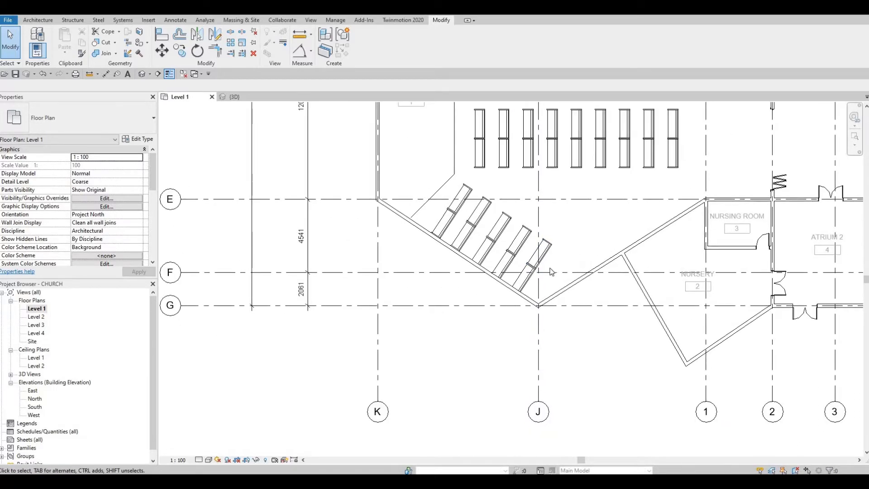
pyautogui.moveTo(629, 141); pyautogui.dragTo(624, 173, button='middle')
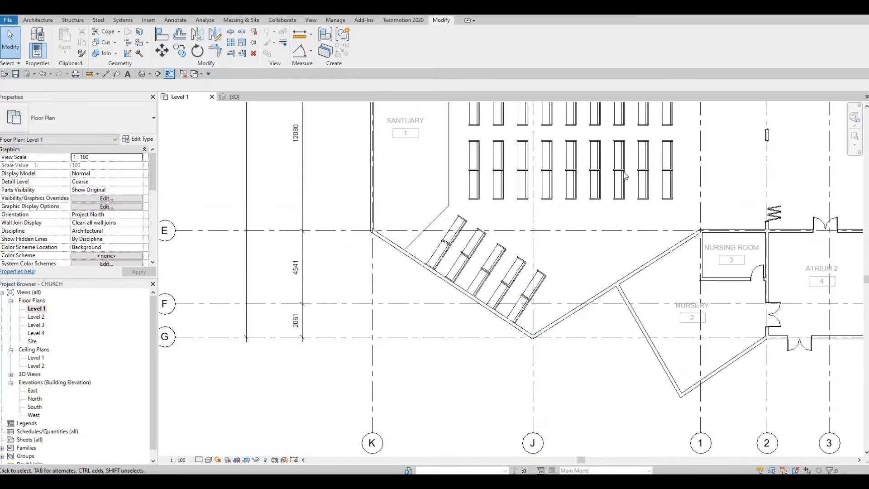
pyautogui.click(624, 177)
pyautogui.press('c')
pyautogui.press('s')
pyautogui.scroll(2, 591, 279)
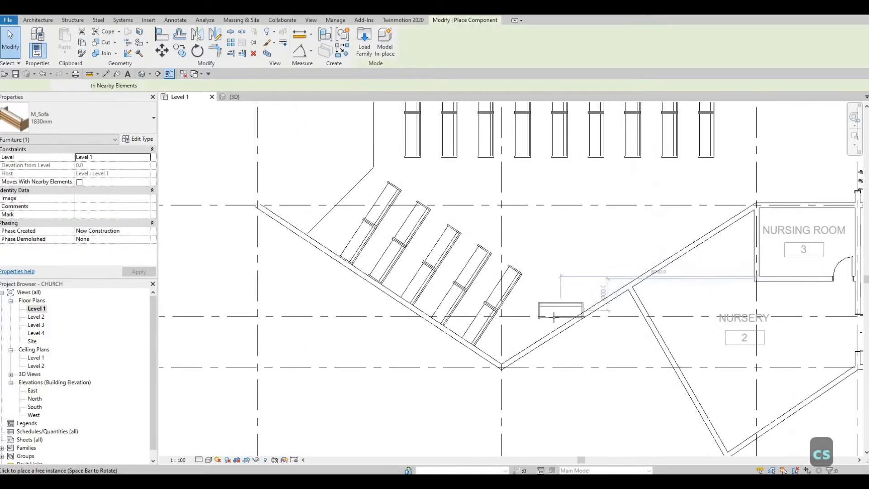
pyautogui.press('space')
pyautogui.press('space')
pyautogui.press('space')
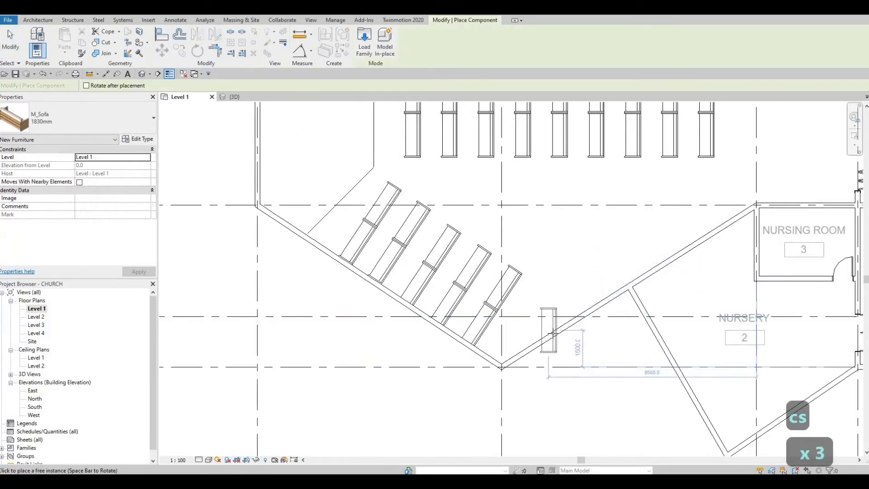
pyautogui.press('space')
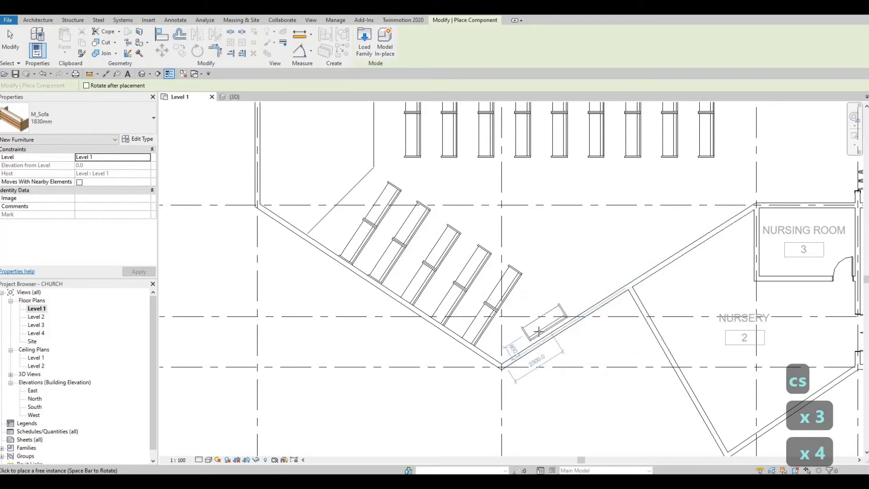
pyautogui.scroll(2, 537, 334)
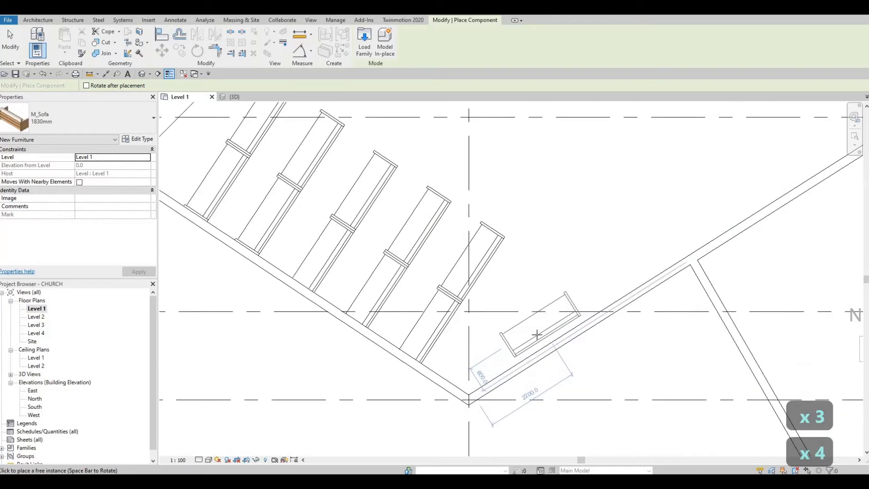
pyautogui.click(606, 289)
pyautogui.scroll(2, 521, 327)
pyautogui.press('Escape')
pyautogui.press('Escape')
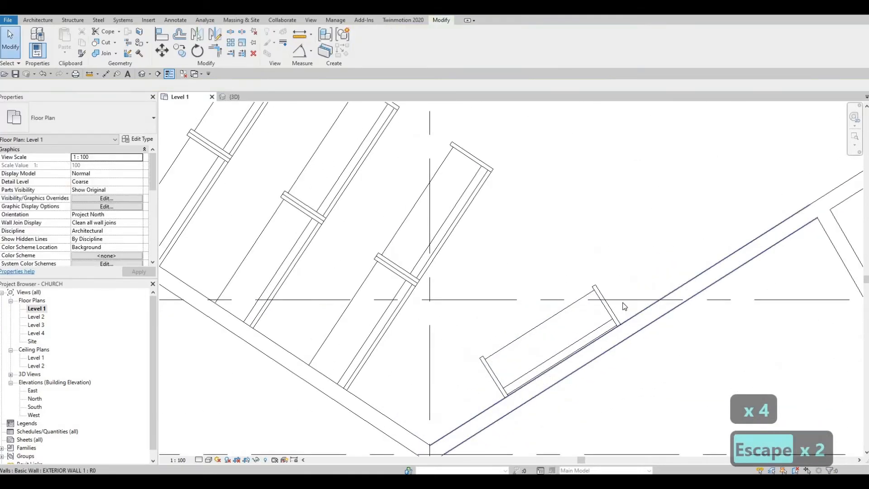
# Nudge the new sofa and try aligning it to the slanted and left walls, then undo
pyautogui.scroll(1, 624, 307)
pyautogui.click(624, 295)
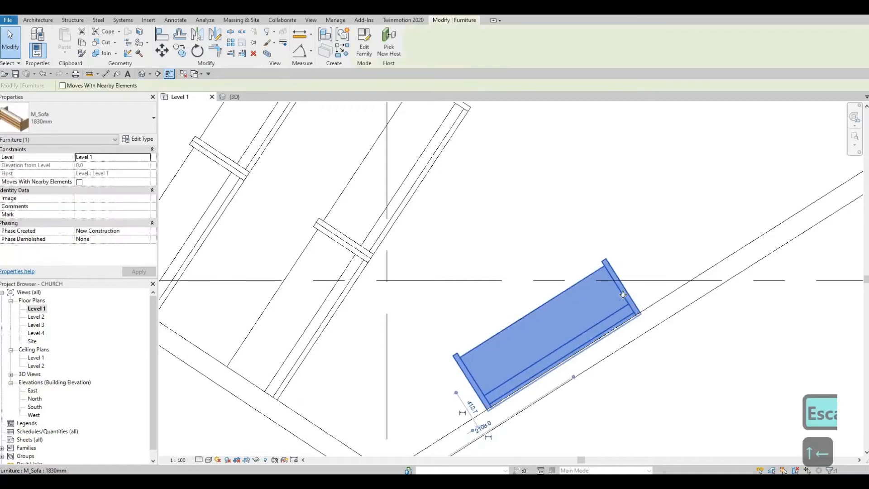
pyautogui.press('Left')
pyautogui.press('Left')
pyautogui.press('Left')
pyautogui.press('Up')
pyautogui.press('Up')
pyautogui.press('Up')
pyautogui.press('Escape')
pyautogui.press('Escape')
pyautogui.press('a')
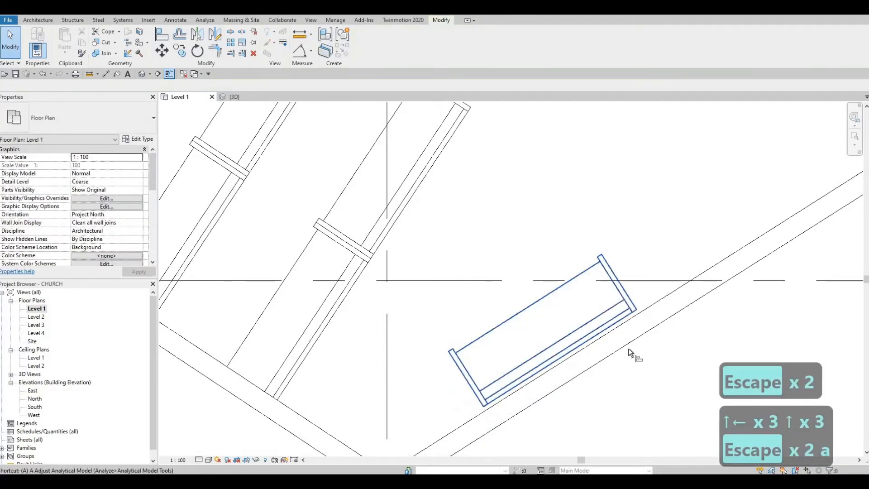
pyautogui.press('l')
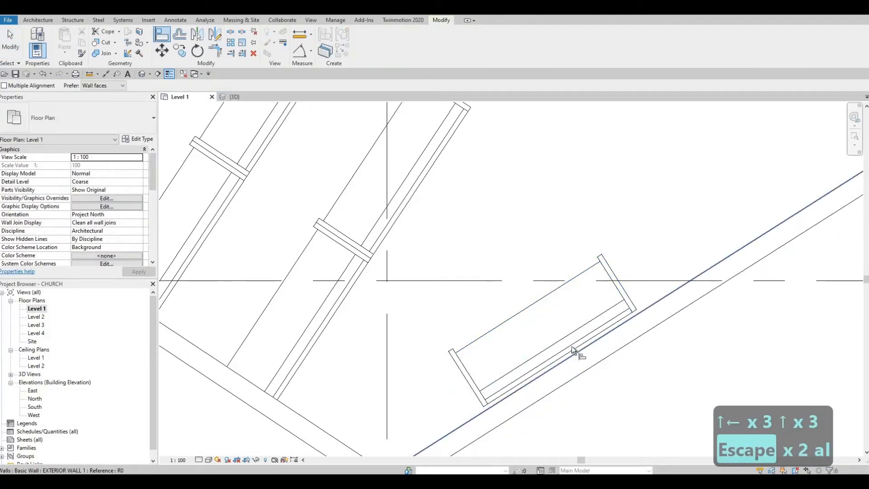
pyautogui.click(572, 347)
pyautogui.moveTo(381, 362); pyautogui.dragTo(409, 279, button='middle')
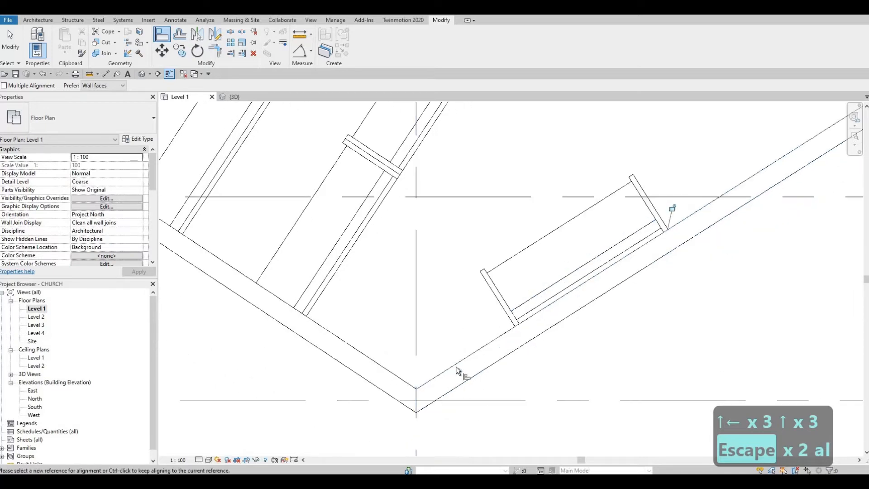
pyautogui.click(414, 388)
pyautogui.click(504, 323)
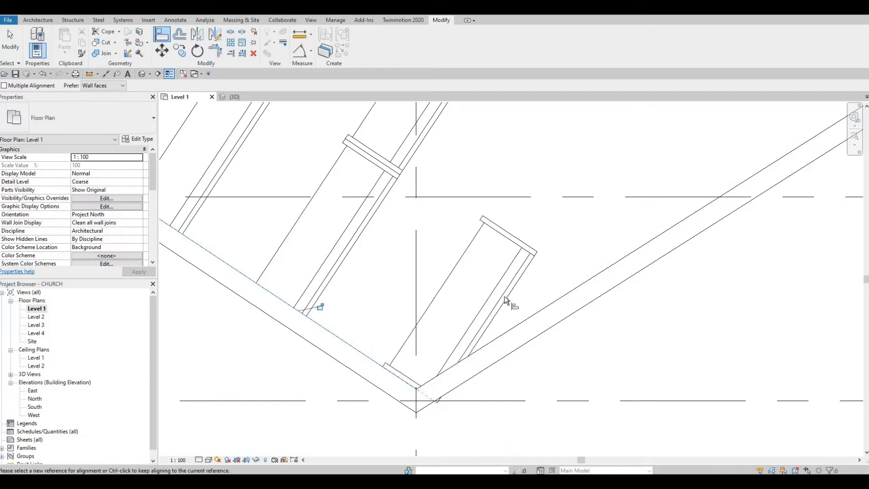
pyautogui.press('Escape')
pyautogui.hotkey('ctrl', 'z')
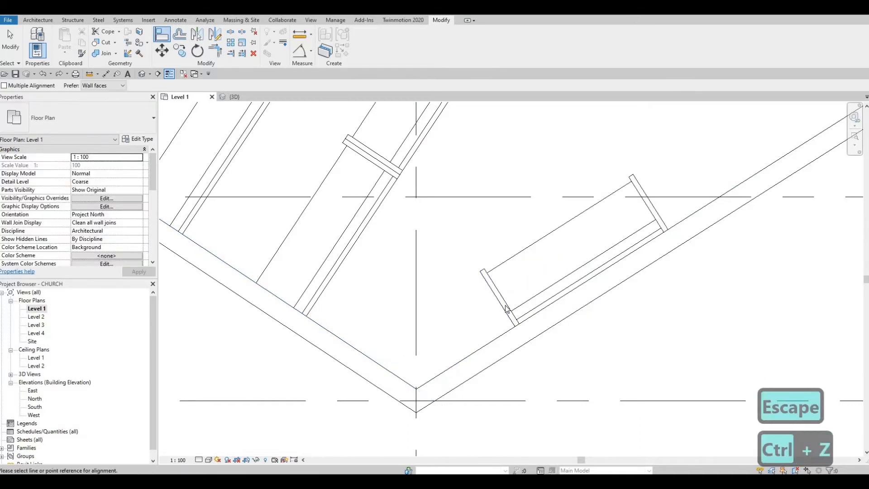
pyautogui.press('Escape')
pyautogui.press('Escape')
# Nudge the sofa left and down near the corner where the slanted walls meet
pyautogui.click(506, 305)
pyautogui.press('Left')
pyautogui.press('Left')
pyautogui.press('Left')
pyautogui.press('Left')
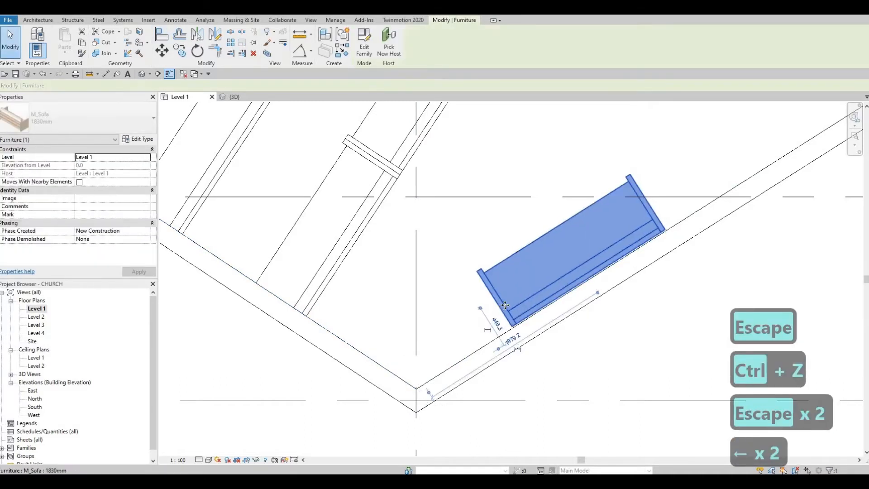
pyautogui.press('Down')
pyautogui.press('Down')
pyautogui.press('Down')
pyautogui.press('Down')
pyautogui.press('Down')
pyautogui.press('Down')
pyautogui.press('Down')
pyautogui.press('Down')
pyautogui.press('Down')
pyautogui.press('Down')
pyautogui.press('Down')
pyautogui.press('Down')
pyautogui.press('Down')
pyautogui.press('Down')
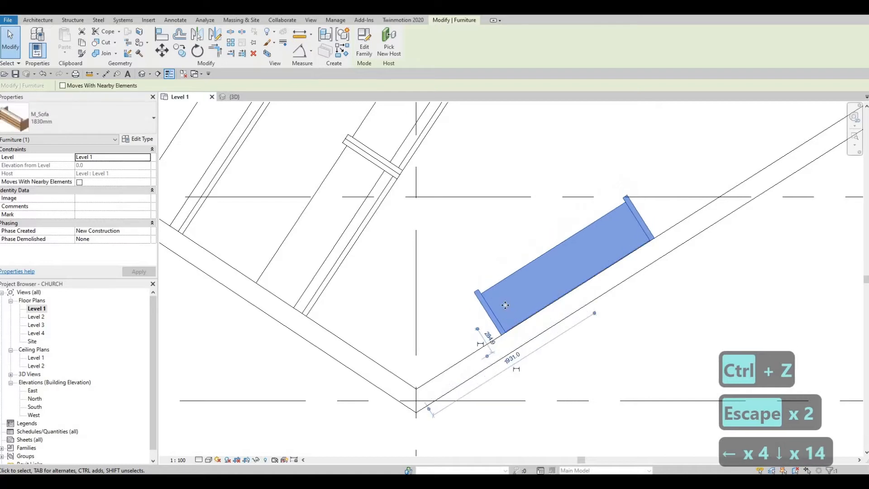
pyautogui.press('Up')
pyautogui.press('Left')
pyautogui.press('Left')
pyautogui.press('Left')
pyautogui.press('Left')
pyautogui.press('Left')
pyautogui.press('Left')
pyautogui.press('Left')
pyautogui.press('Left')
pyautogui.press('Left')
pyautogui.press('Left')
pyautogui.press('Left')
pyautogui.press('Left')
pyautogui.press('Left')
pyautogui.press('Left')
pyautogui.press('Left')
pyautogui.press('Left')
pyautogui.press('Left')
pyautogui.press('Left')
pyautogui.press('Left')
pyautogui.press('Left')
pyautogui.press('Left')
pyautogui.press('Left')
pyautogui.press('Left')
pyautogui.press('Left')
pyautogui.press('Left')
pyautogui.press('Left')
pyautogui.press('Left')
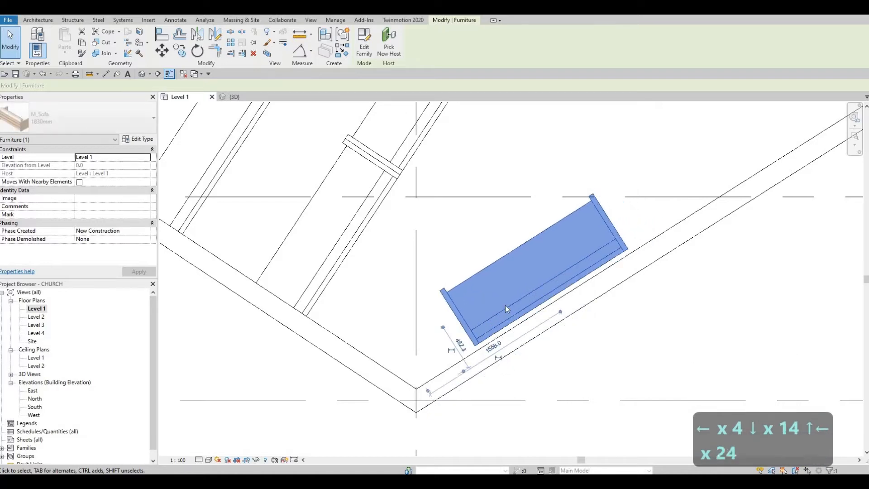
pyautogui.press('Down')
pyautogui.press('Down')
pyautogui.press('Down')
pyautogui.press('Down')
pyautogui.press('Down')
pyautogui.press('Down')
pyautogui.press('Down')
pyautogui.press('Down')
pyautogui.press('Down')
pyautogui.press('Down')
pyautogui.press('Down')
pyautogui.press('Down')
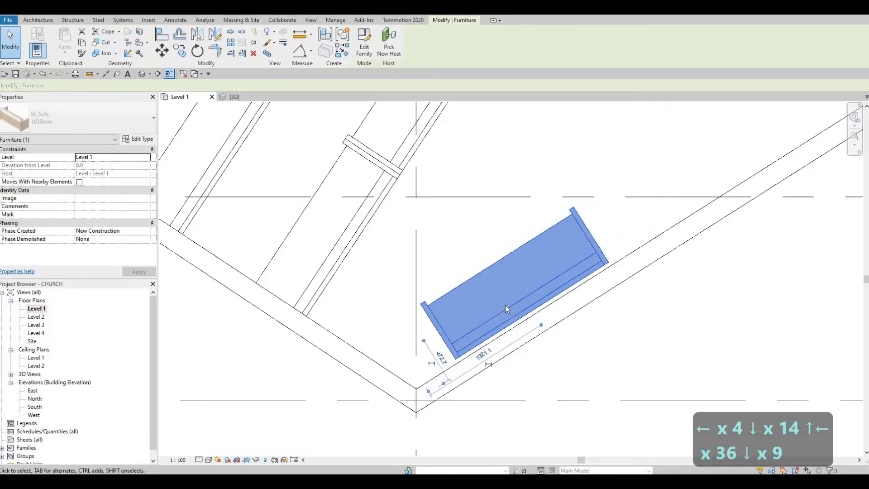
pyautogui.press('Escape')
pyautogui.press('Escape')
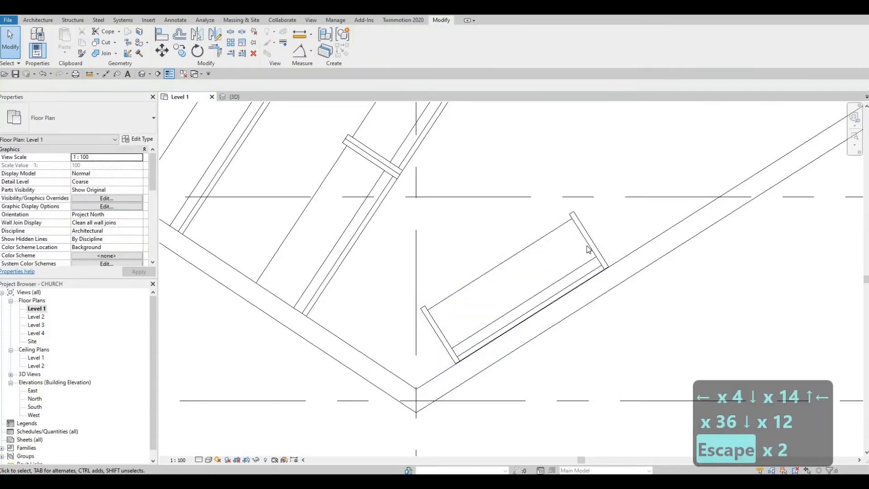
pyautogui.click(585, 245)
# Copy the sofa end-to-end up the lower slanted wall with CO Multiple, placing three copies
pyautogui.press('c')
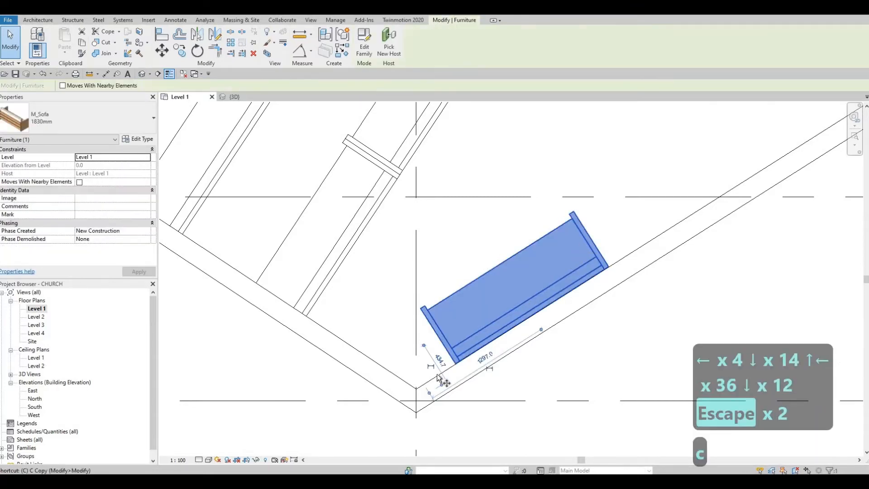
pyautogui.press('o')
pyautogui.click(619, 279)
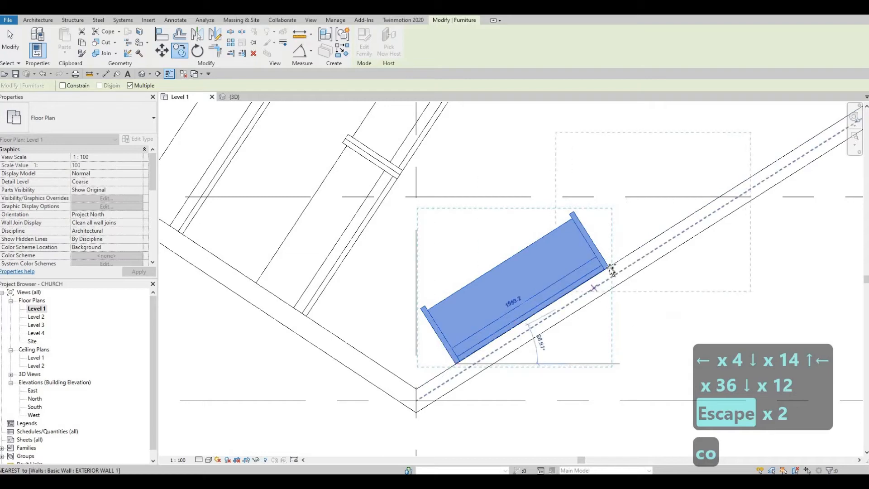
pyautogui.click(763, 171)
pyautogui.moveTo(753, 206); pyautogui.dragTo(601, 371, button='middle')
pyautogui.scroll(-2, 697, 282)
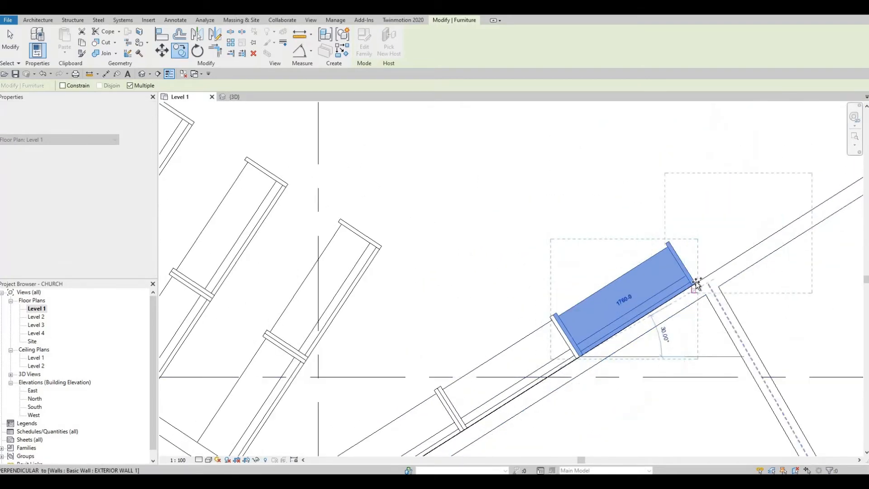
pyautogui.moveTo(798, 239); pyautogui.dragTo(531, 359, button='middle')
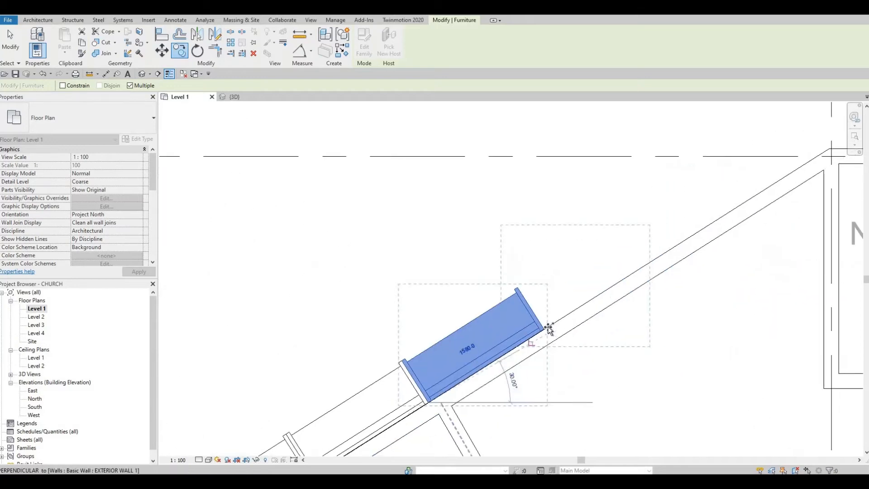
pyautogui.click(565, 304)
pyautogui.scroll(-3, 580, 296)
pyautogui.scroll(1, 617, 279)
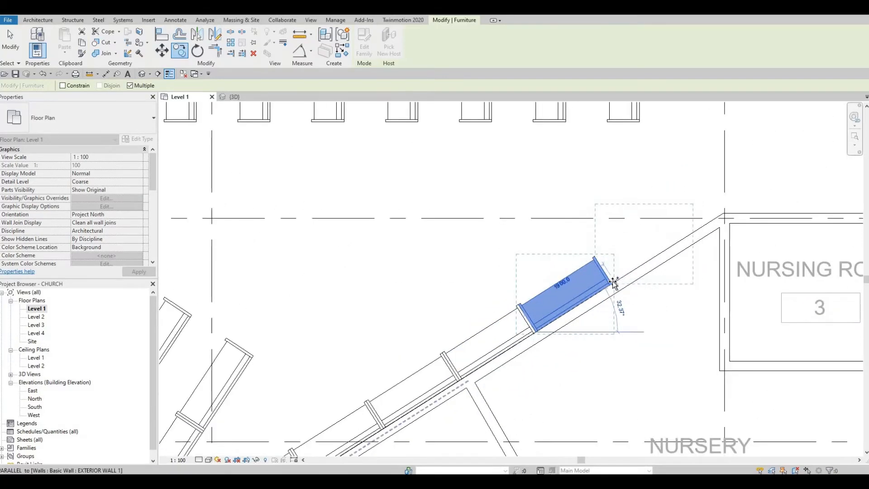
pyautogui.click(613, 282)
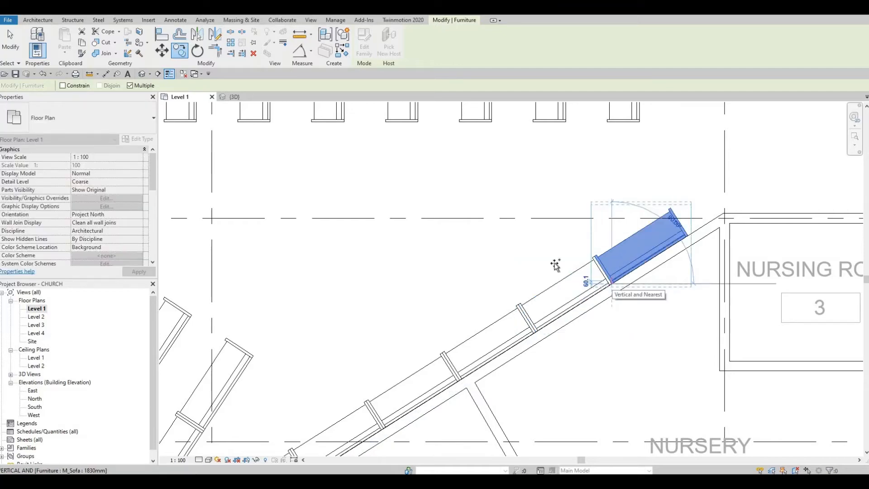
pyautogui.scroll(-2, 556, 266)
pyautogui.scroll(-1, 543, 273)
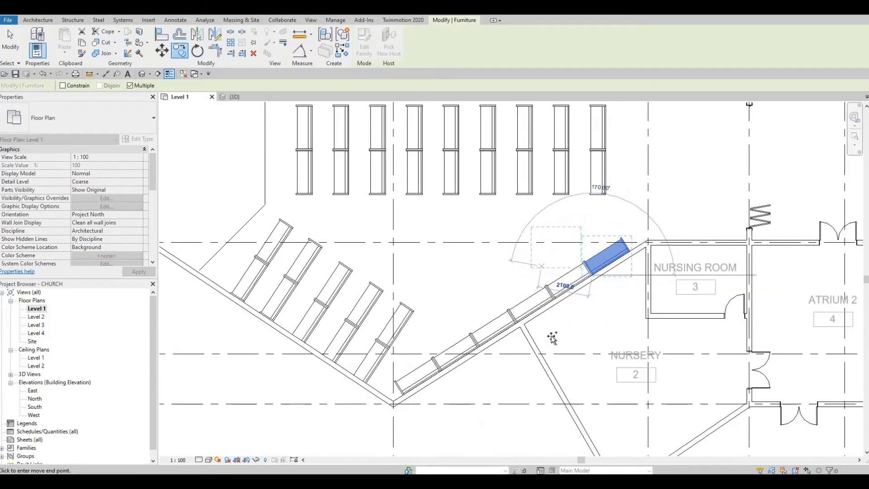
pyautogui.moveTo(546, 294); pyautogui.dragTo(552, 364, button='middle')
pyautogui.scroll(-1, 551, 365)
pyautogui.press('Escape')
pyautogui.press('Escape')
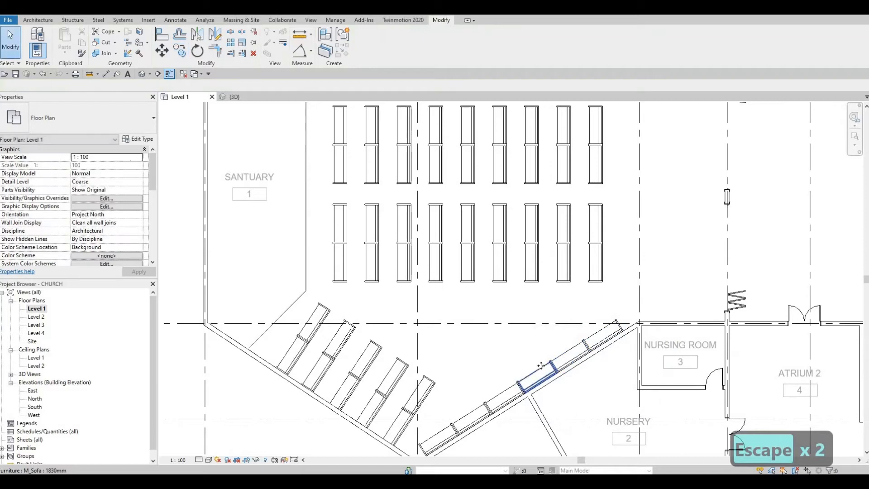
# Delete the three surplus sofas near the upper end of the slanted wall
pyautogui.click(544, 364)
pyautogui.press('Delete')
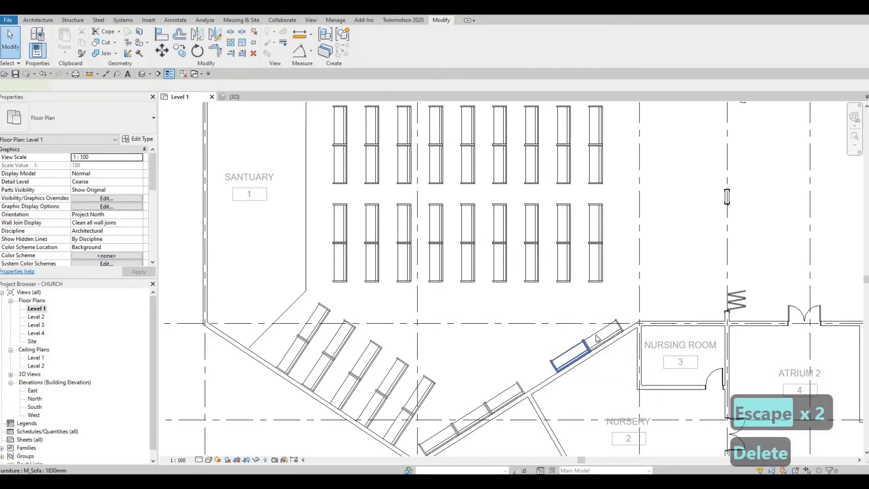
pyautogui.click(569, 356)
pyautogui.press('Delete')
pyautogui.click(600, 336)
pyautogui.press('Delete')
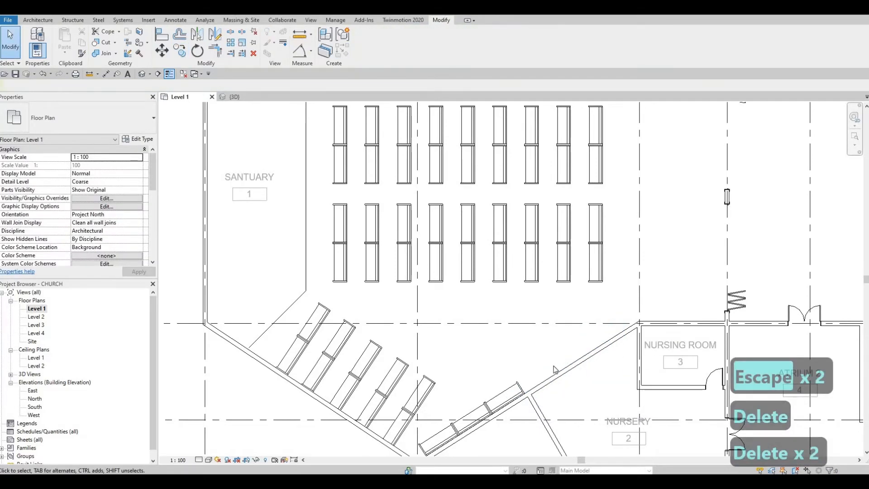
pyautogui.moveTo(566, 315); pyautogui.dragTo(571, 338, button='middle')
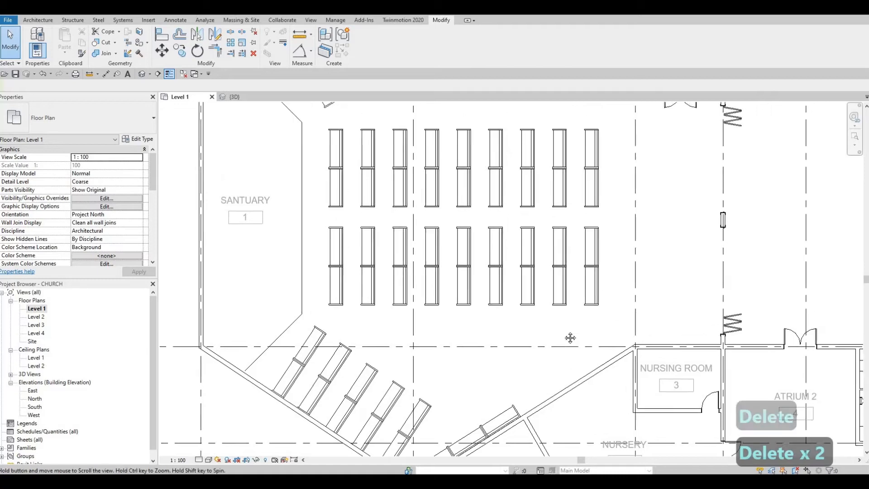
pyautogui.scroll(-3, 568, 326)
pyautogui.scroll(2, 555, 315)
pyautogui.click(553, 240)
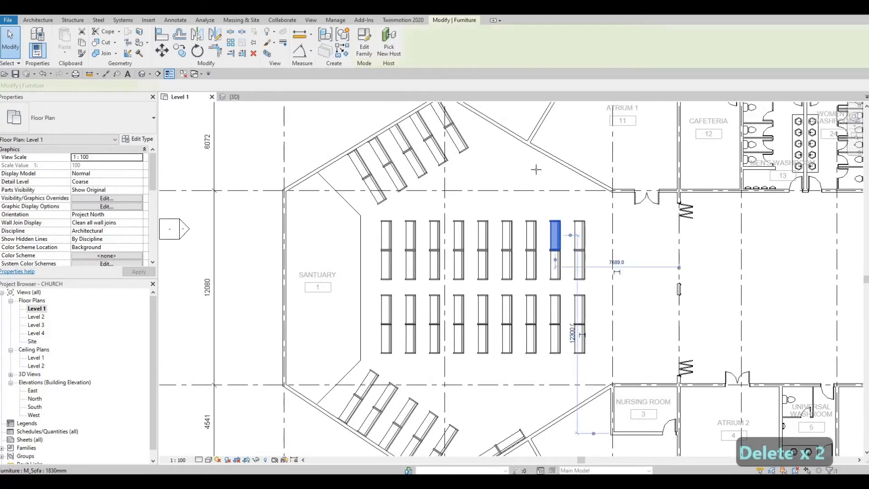
pyautogui.press('c')
pyautogui.press('s')
pyautogui.scroll(2, 534, 157)
pyautogui.press('space')
pyautogui.press('space')
pyautogui.press('space')
pyautogui.press('space')
pyautogui.press('space')
pyautogui.press('space')
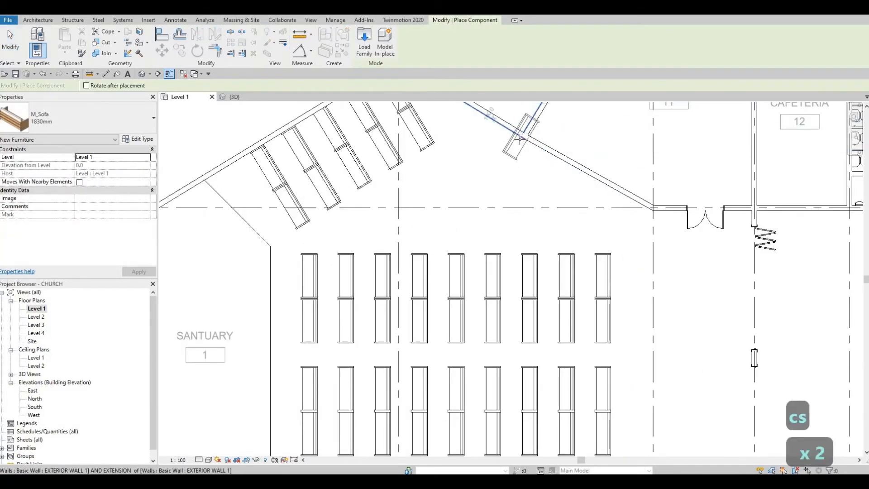
pyautogui.press('space')
pyautogui.press('space')
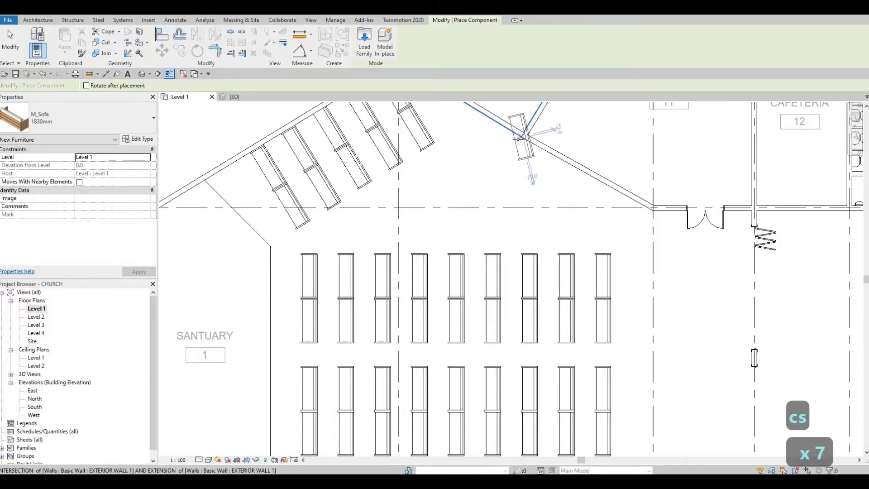
pyautogui.scroll(-4, 509, 136)
pyautogui.scroll(4, 535, 219)
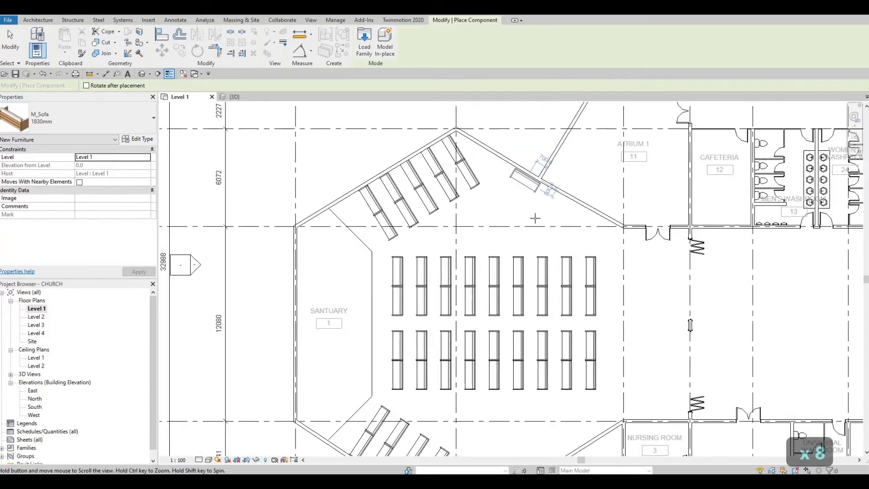
pyautogui.scroll(3, 535, 227)
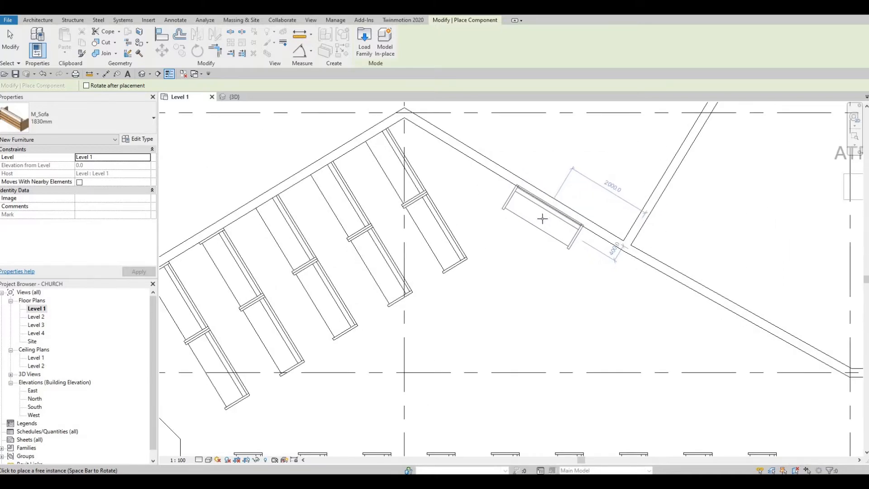
pyautogui.scroll(-5, 542, 218)
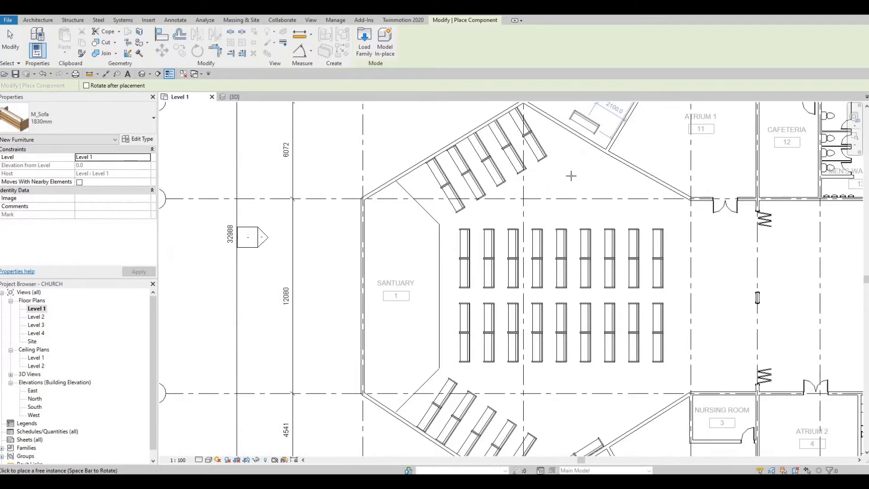
pyautogui.scroll(-1, 572, 181)
pyautogui.press('Escape')
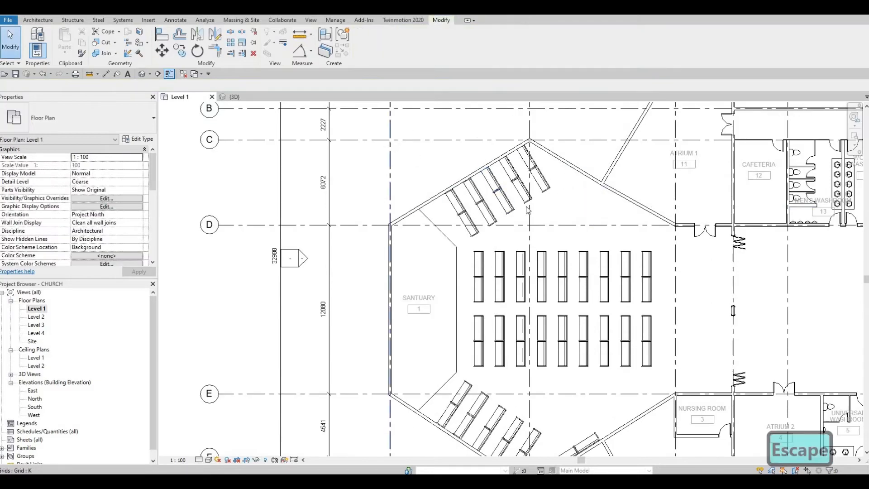
# Select the five angled sofa rows by the upper-left slanted wall and nudge them left and down
pyautogui.moveTo(406, 127); pyautogui.dragTo(562, 234)
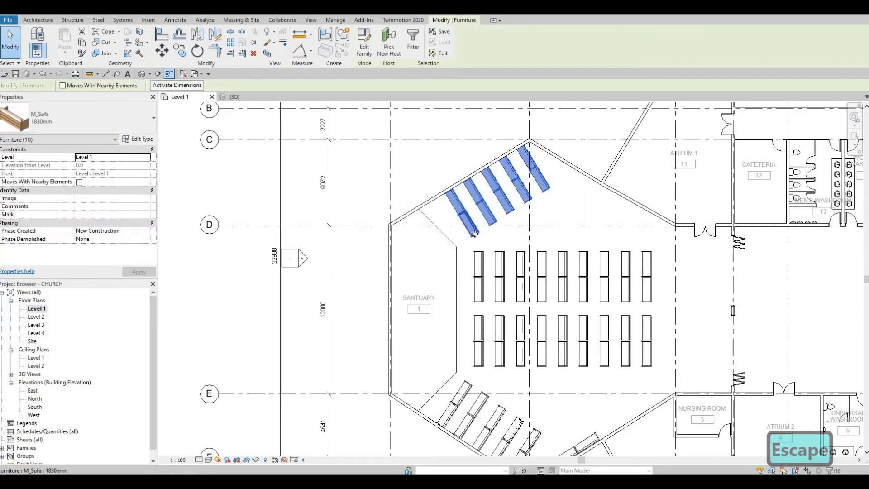
pyautogui.press('Left')
pyautogui.press('Left')
pyautogui.press('Down')
pyautogui.press('Down')
pyautogui.press('Down')
pyautogui.press('Down')
pyautogui.press('Left')
pyautogui.press('Left')
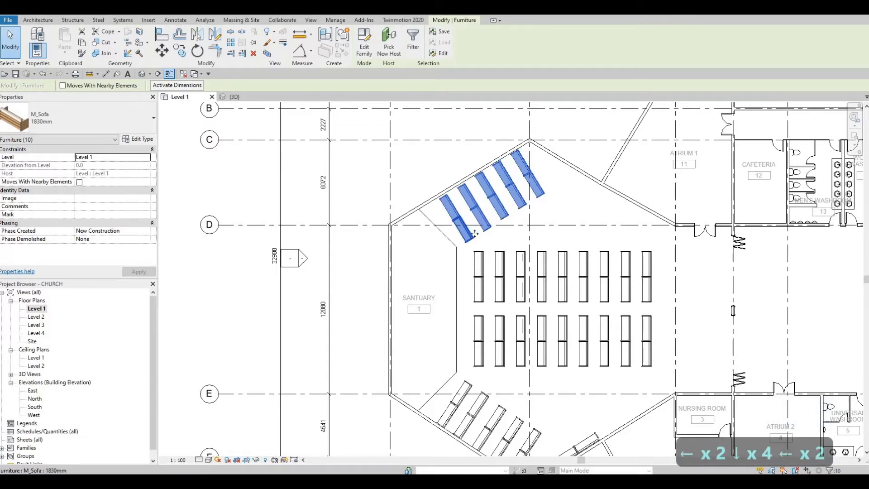
pyautogui.press('Left')
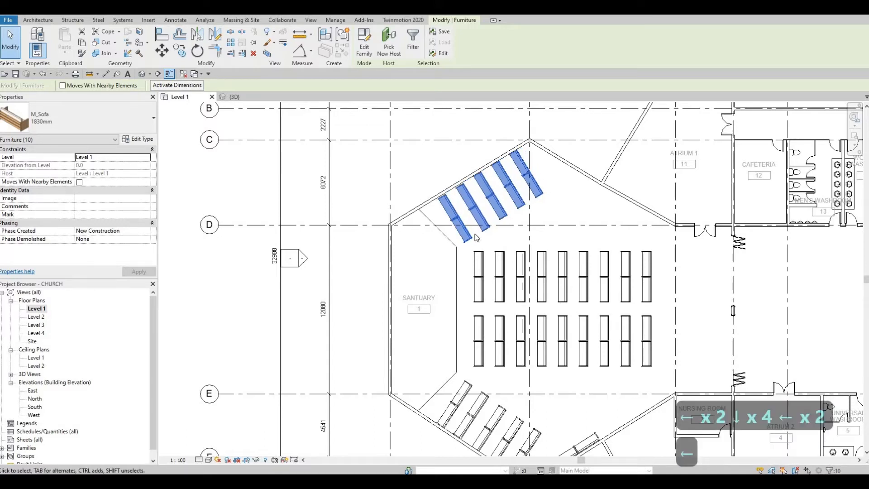
pyautogui.press('Down')
pyautogui.press('Left')
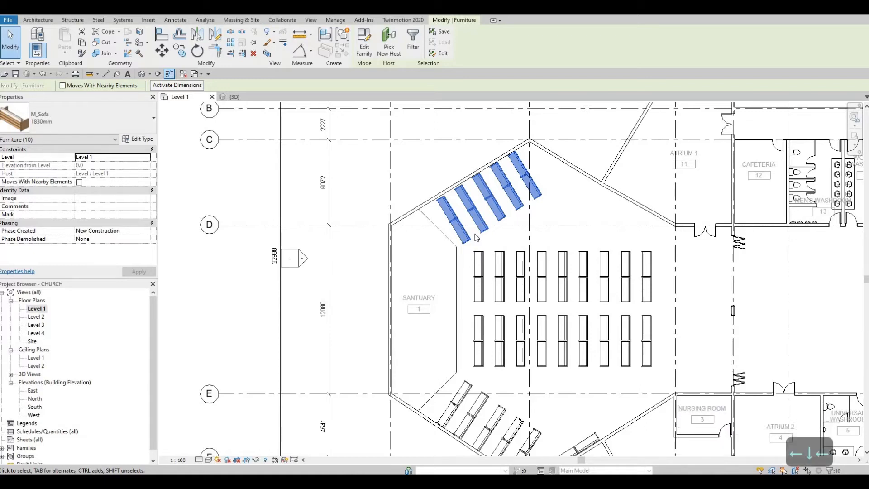
pyautogui.press('Escape')
pyautogui.press('Escape')
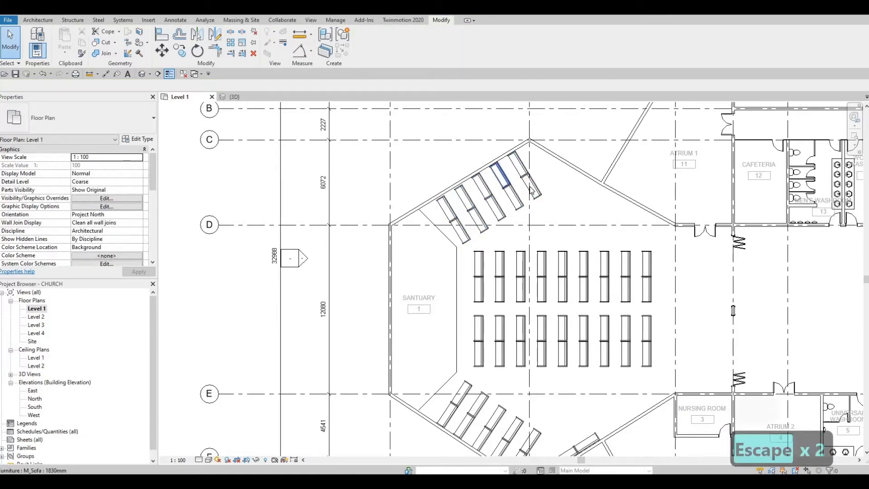
pyautogui.click(532, 189)
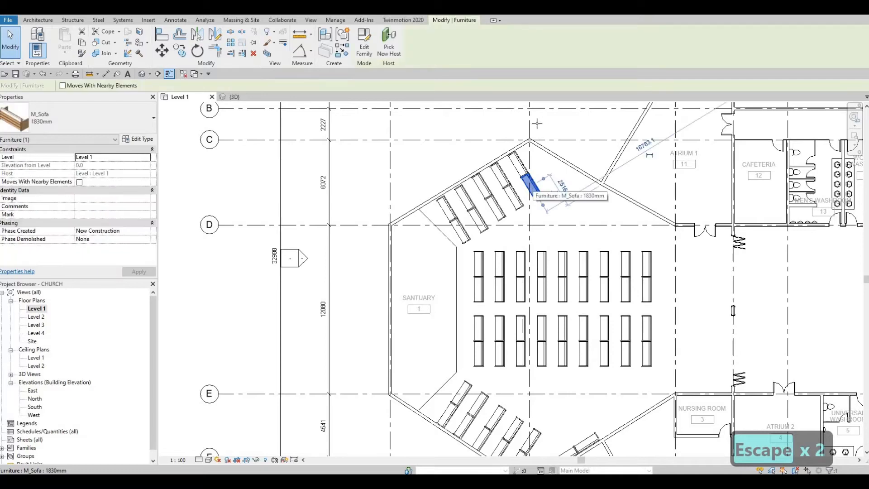
# Place a new sofa with Create Similar, rotated to follow the upper-right slanted wall at the apex
pyautogui.press('c')
pyautogui.press('s')
pyautogui.scroll(3, 532, 152)
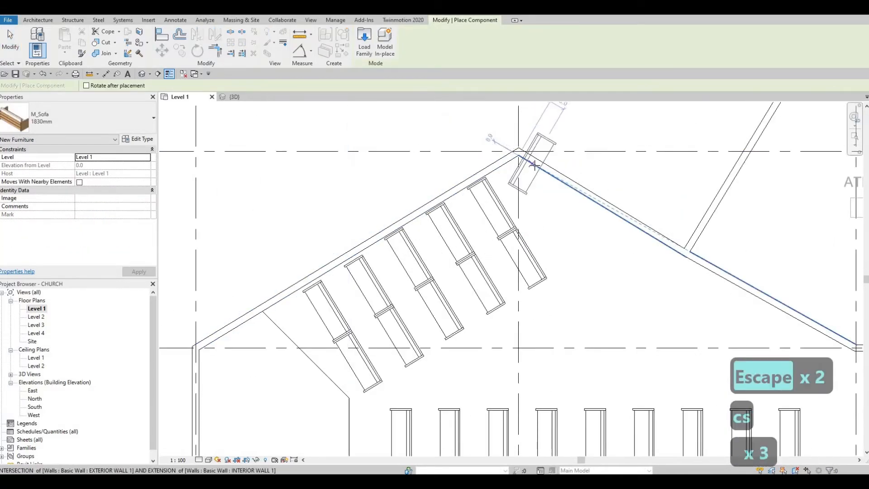
pyautogui.press('space')
pyautogui.press('space')
pyautogui.press('space')
pyautogui.press('space')
pyautogui.press('space')
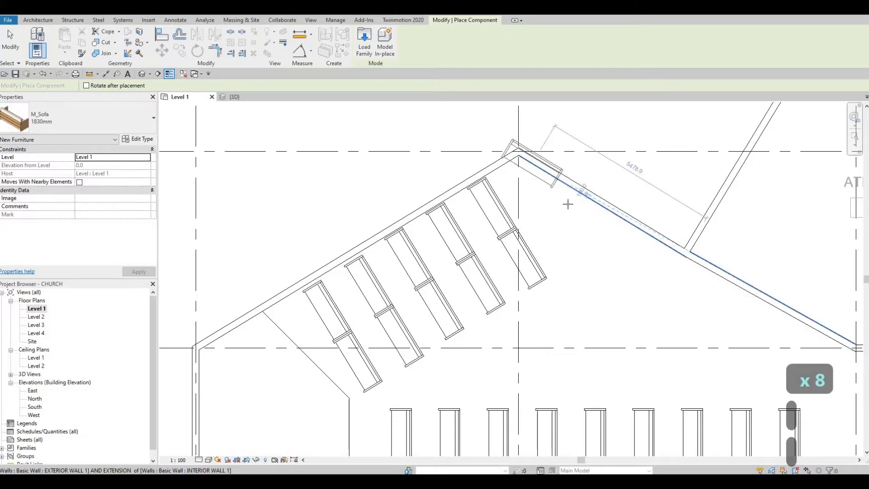
pyautogui.scroll(4, 560, 195)
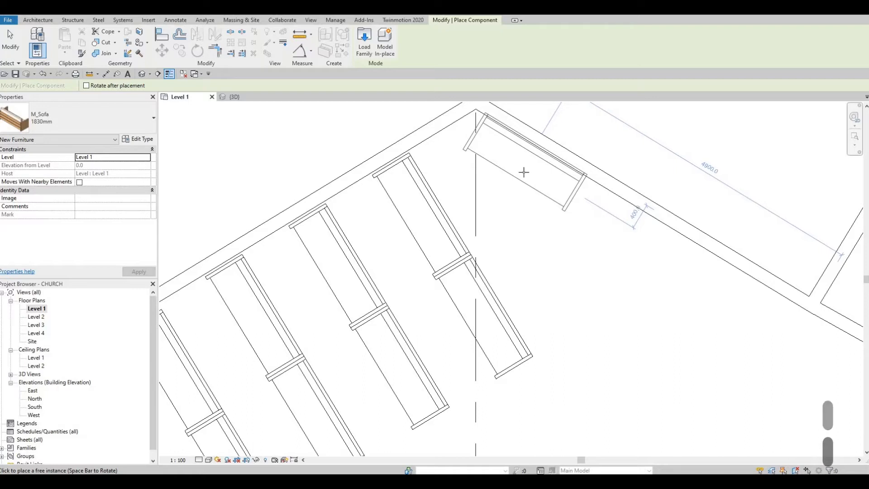
pyautogui.click(524, 172)
pyautogui.press('Escape')
pyautogui.press('Escape')
# Reselect the corner sofa and nudge it slightly down into position against the wall
pyautogui.click(520, 180)
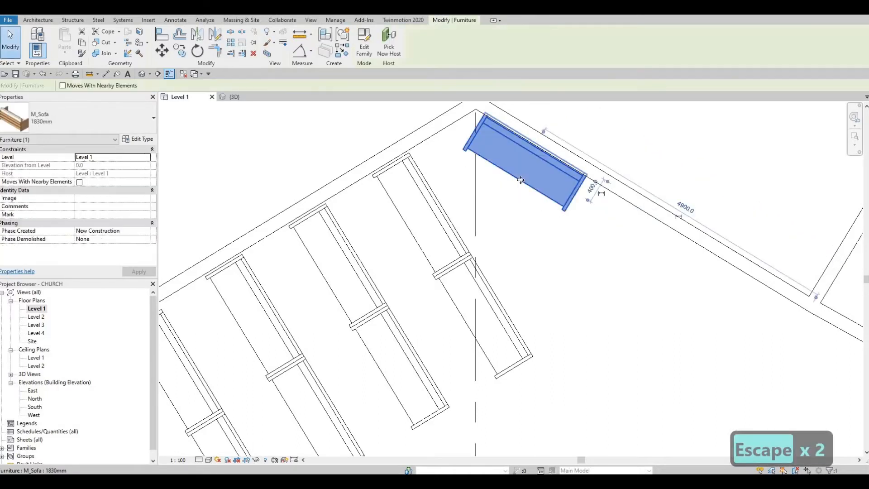
pyautogui.press('Escape')
pyautogui.press('Escape')
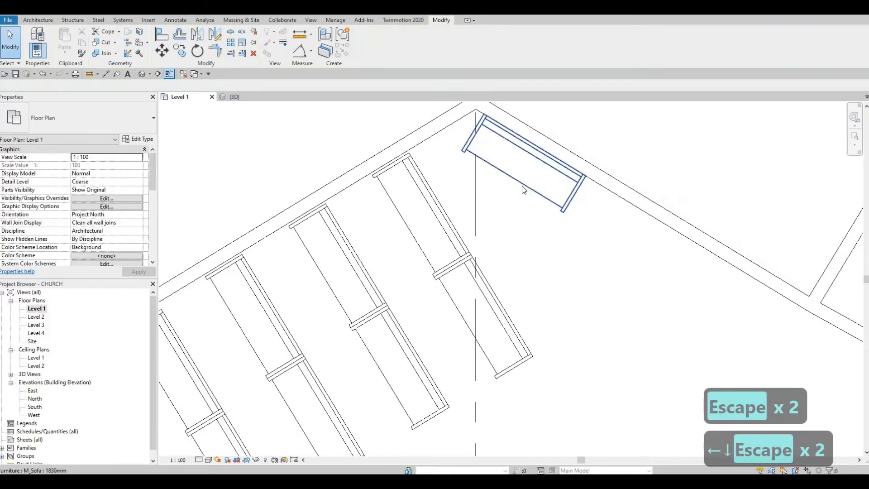
pyautogui.click(524, 189)
pyautogui.press('c')
pyautogui.press('o')
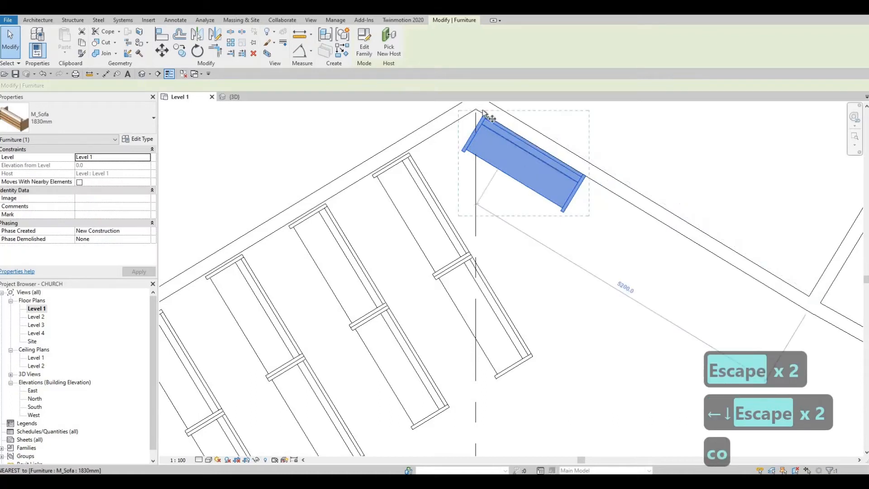
pyautogui.press('Escape')
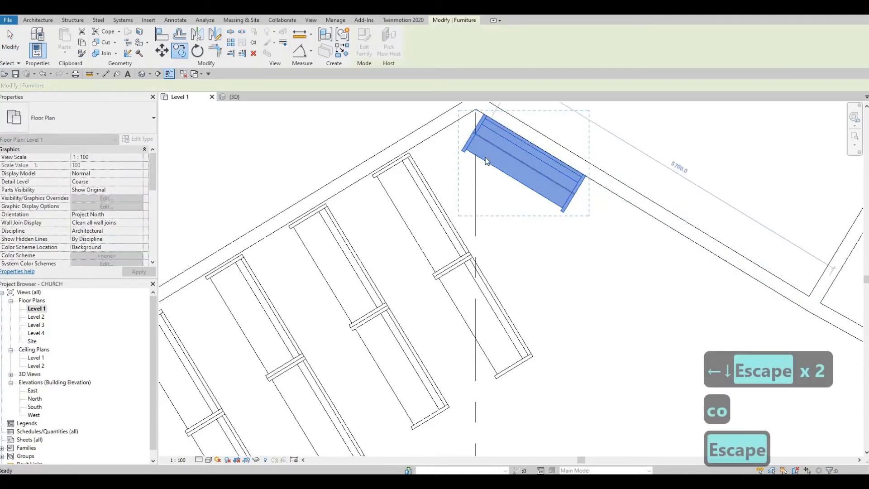
pyautogui.press('Escape')
pyautogui.click(485, 158)
pyautogui.press('Down')
pyautogui.press('Down')
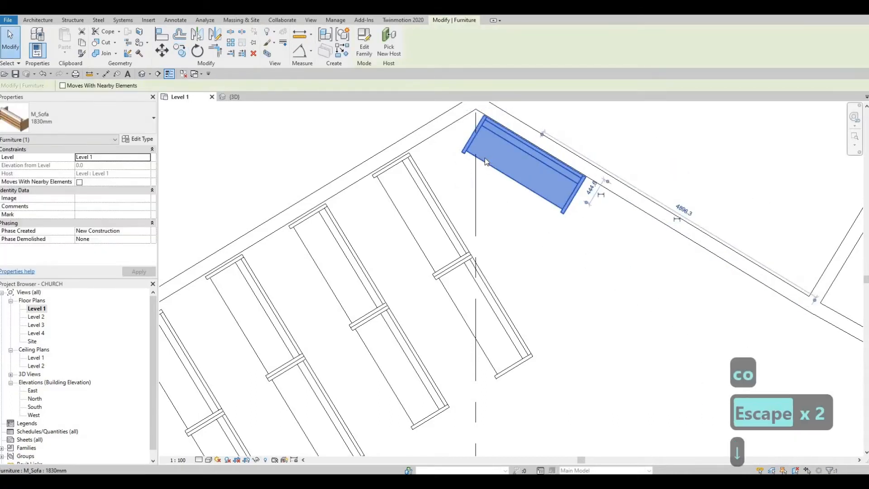
pyautogui.press('Escape')
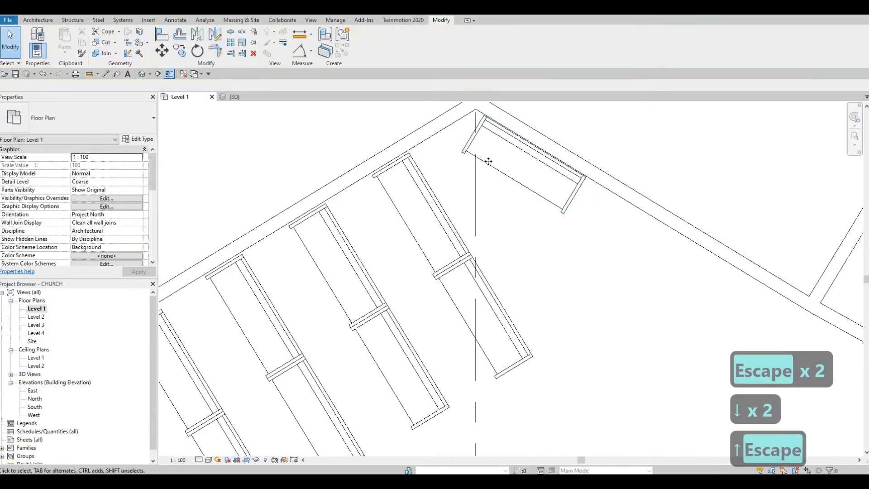
pyautogui.press('Escape')
pyautogui.click(484, 117)
# Copy the apex sofa end-to-end down the upper-right slanted wall, snapping each copy to the previous
pyautogui.press('c')
pyautogui.press('o')
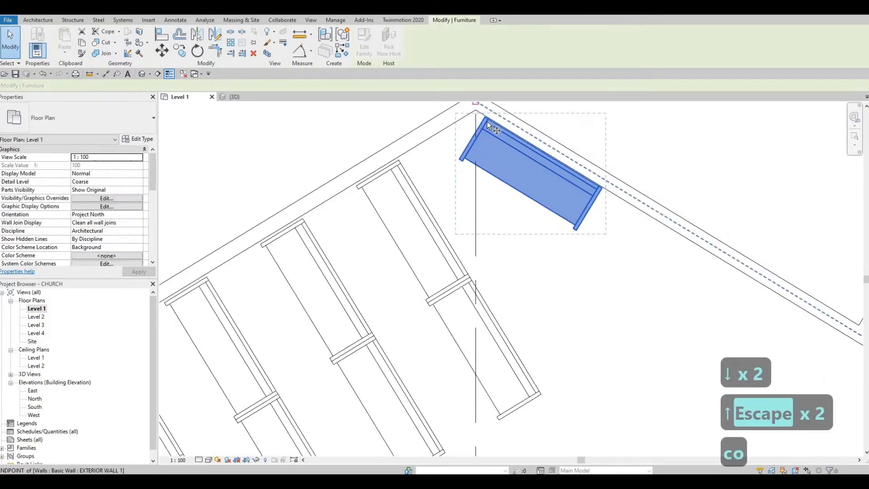
pyautogui.scroll(2, 484, 116)
pyautogui.click(691, 252)
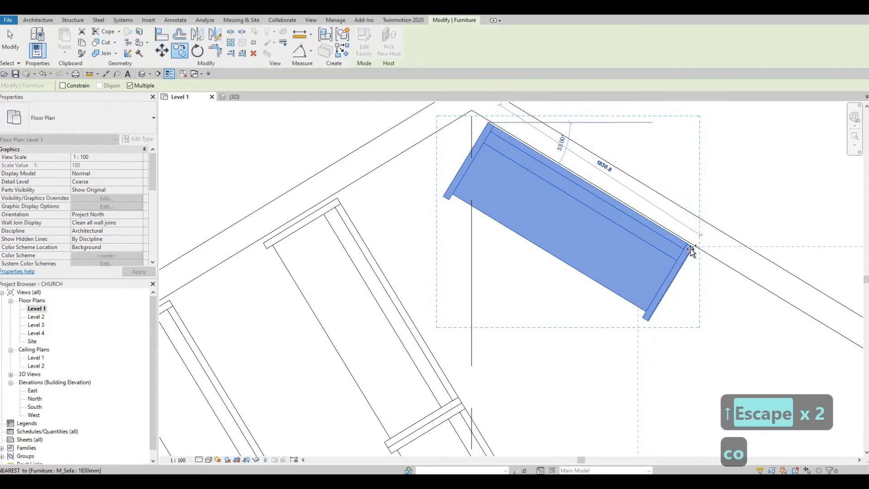
pyautogui.click(691, 249)
pyautogui.scroll(-2, 579, 190)
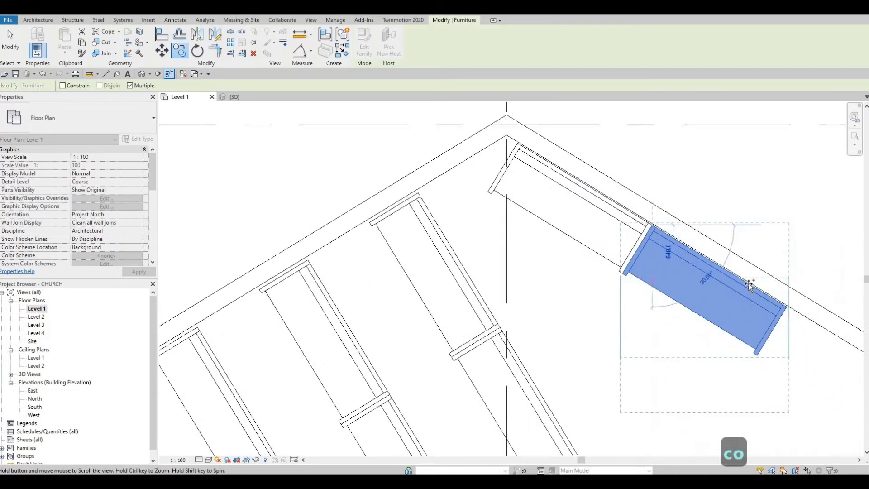
pyautogui.moveTo(749, 284); pyautogui.dragTo(686, 239, button='middle')
pyautogui.scroll(2, 732, 264)
pyautogui.click(732, 259)
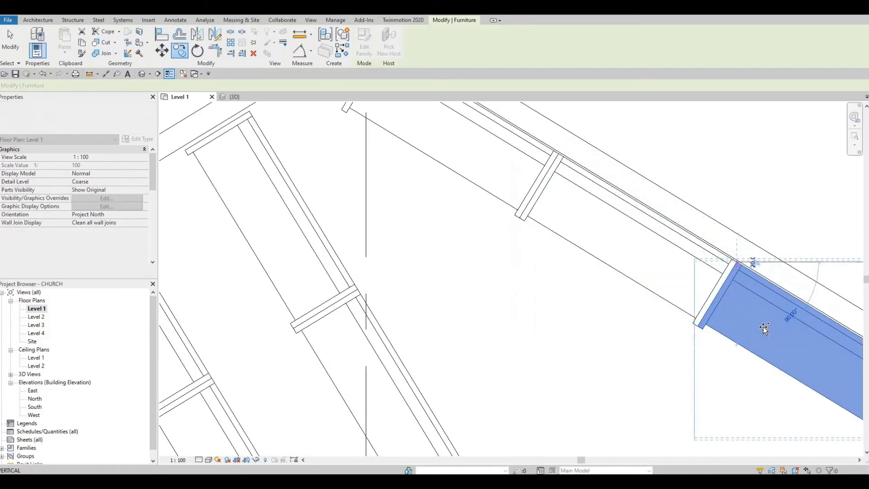
pyautogui.scroll(-2, 699, 242)
pyautogui.moveTo(763, 301); pyautogui.dragTo(629, 207, button='middle')
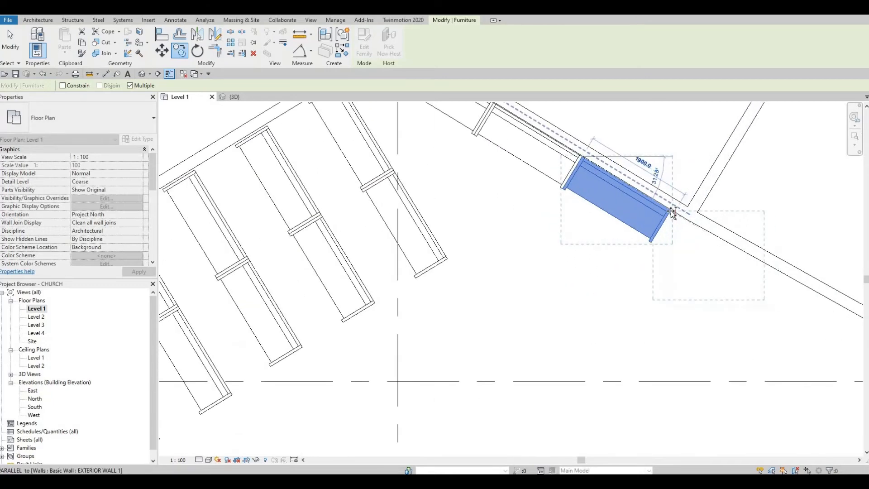
pyautogui.scroll(-4, 672, 213)
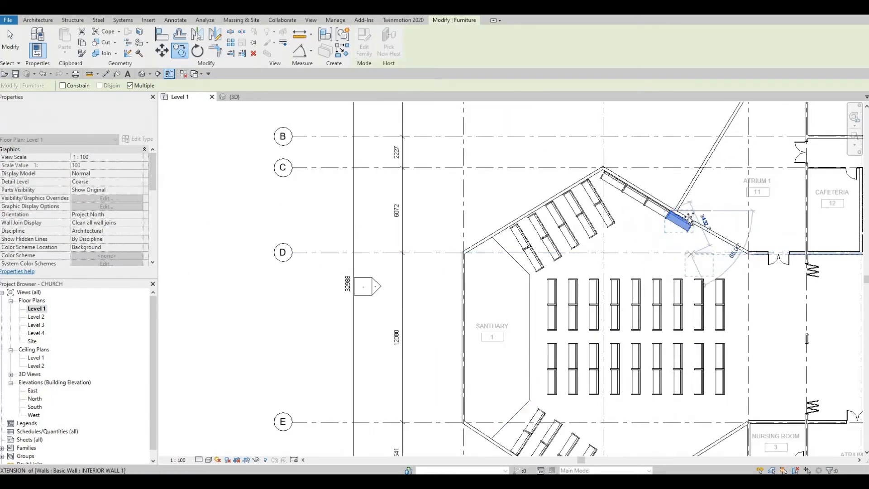
pyautogui.scroll(2, 692, 204)
pyautogui.scroll(3, 687, 198)
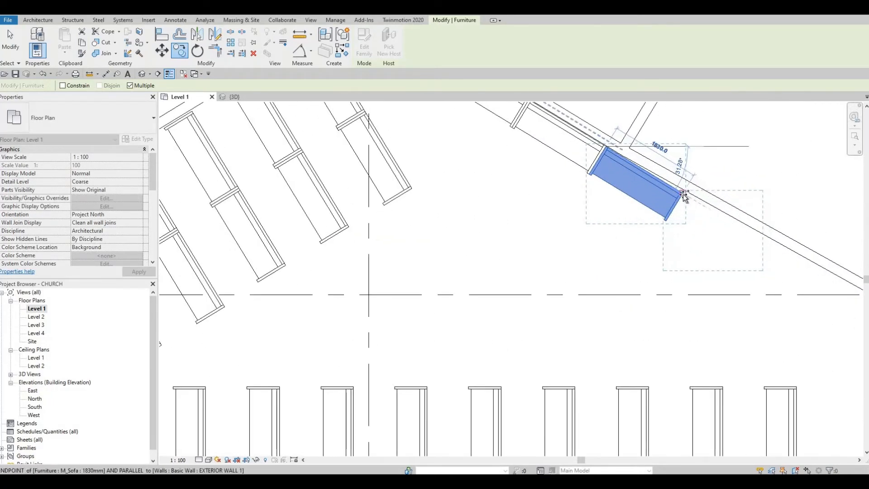
pyautogui.scroll(-4, 667, 262)
pyautogui.press('Escape')
pyautogui.press('Escape')
pyautogui.scroll(3, 620, 321)
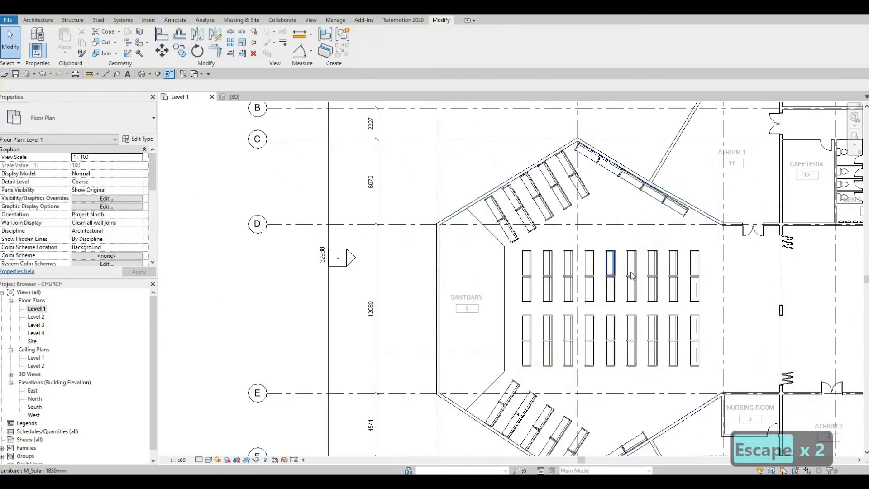
pyautogui.press('Escape')
pyautogui.scroll(5, 620, 321)
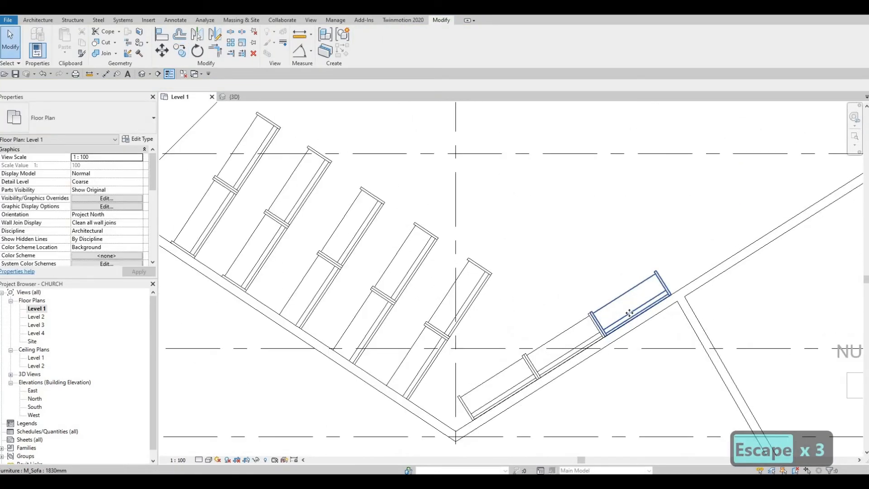
# Copy the lower-right wall sofa end-to-end along that wall toward the Nursing Room, placing two copies
pyautogui.click(629, 313)
pyautogui.press('c')
pyautogui.press('o')
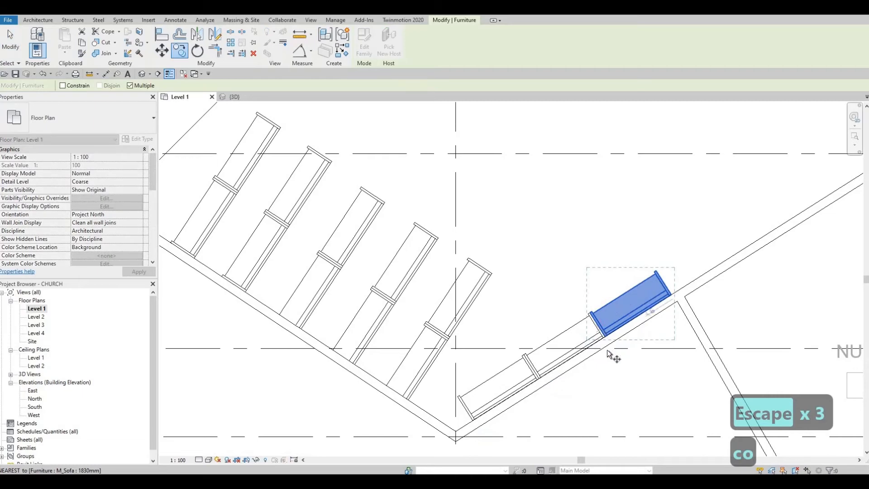
pyautogui.scroll(5, 609, 355)
pyautogui.click(610, 349)
pyautogui.scroll(-3, 750, 245)
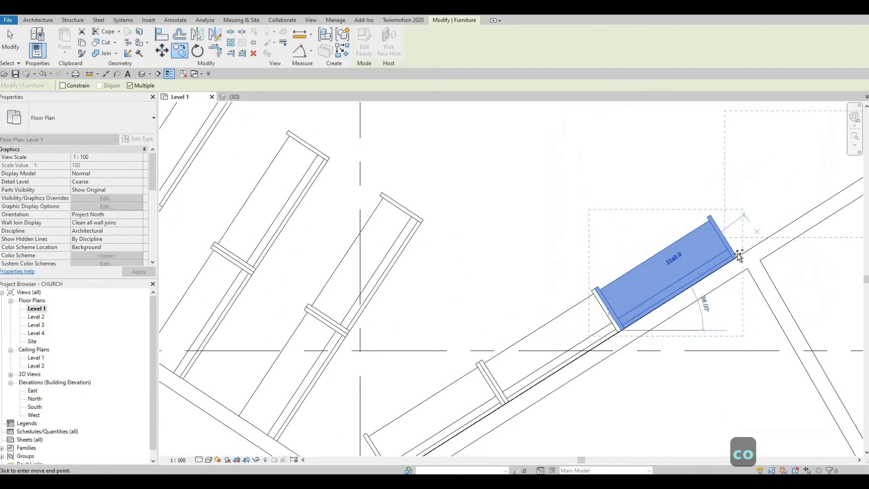
pyautogui.moveTo(739, 255); pyautogui.dragTo(533, 347, button='middle')
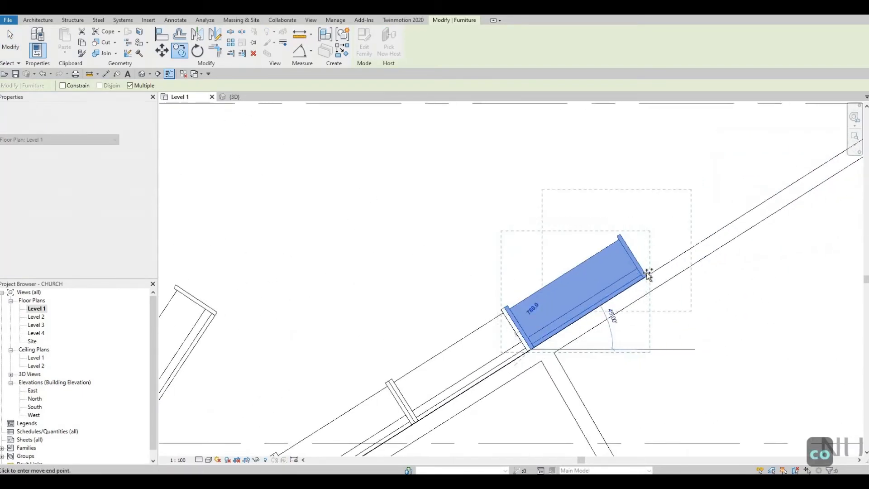
pyautogui.click(642, 258)
pyautogui.scroll(-5, 642, 258)
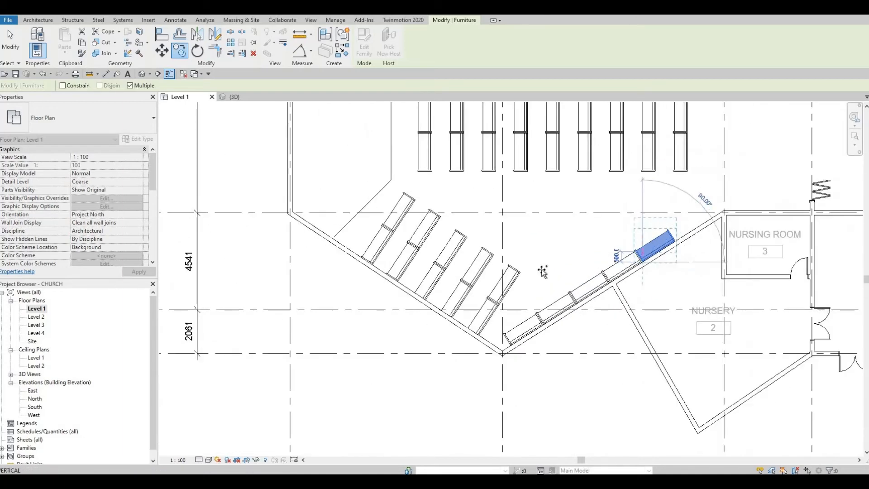
pyautogui.click(508, 284)
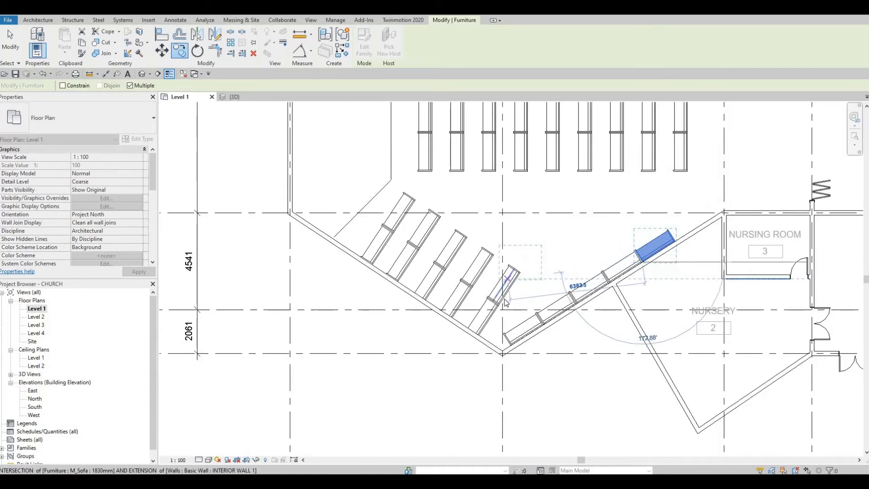
pyautogui.press('Escape')
pyautogui.press('Escape')
pyautogui.press('Escape')
pyautogui.press('Escape')
pyautogui.press('Escape')
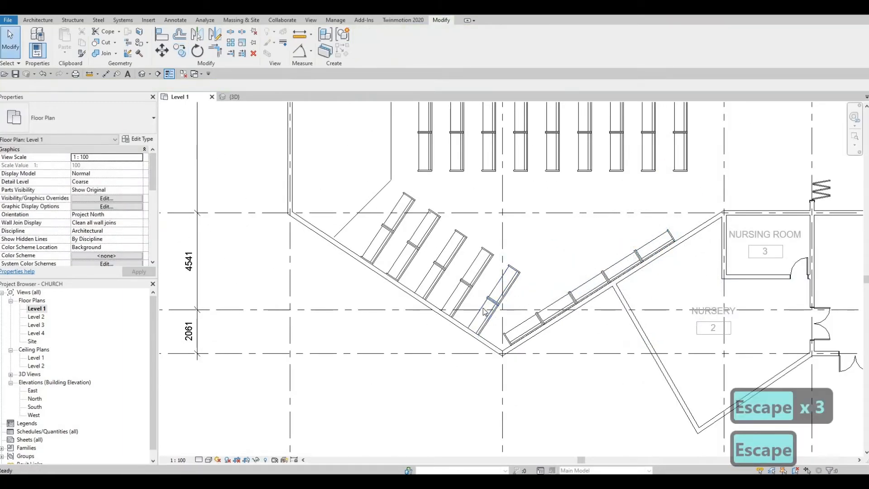
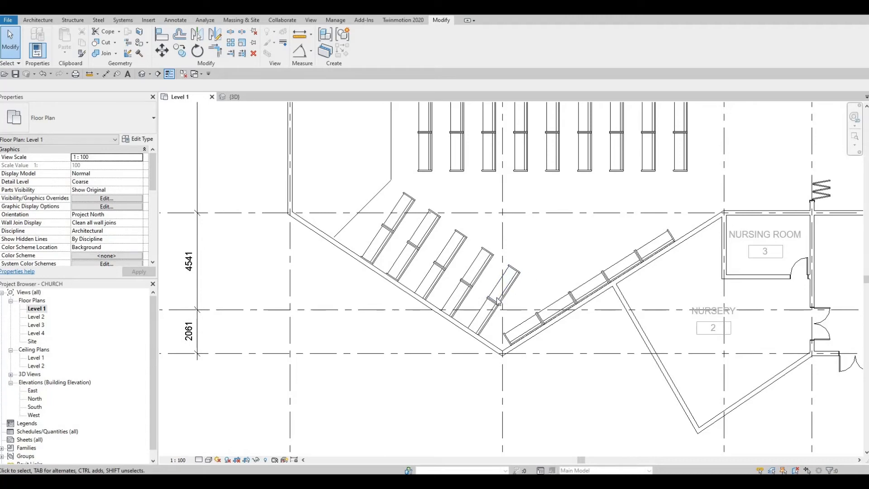
# Window-select the ten sofas forming the five angled pews beside the Nursery wall
pyautogui.scroll(1, 498, 301)
pyautogui.scroll(-1, 423, 299)
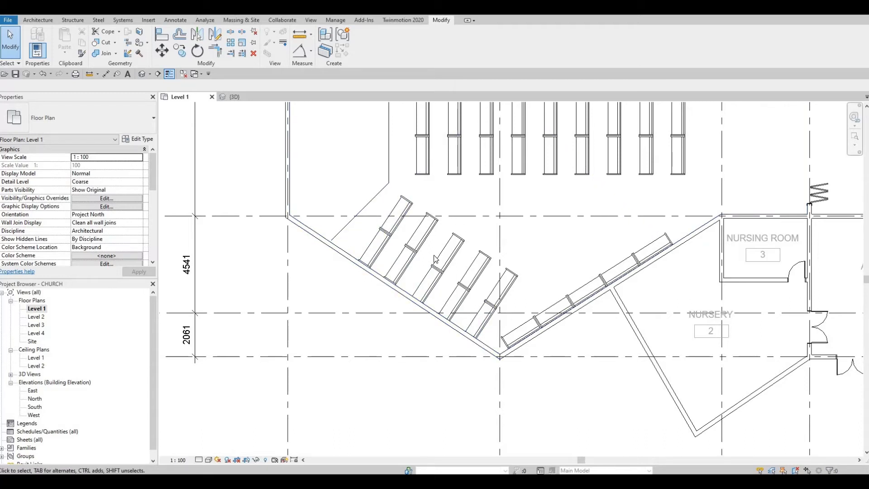
pyautogui.moveTo(403, 237); pyautogui.dragTo(404, 230, button='middle')
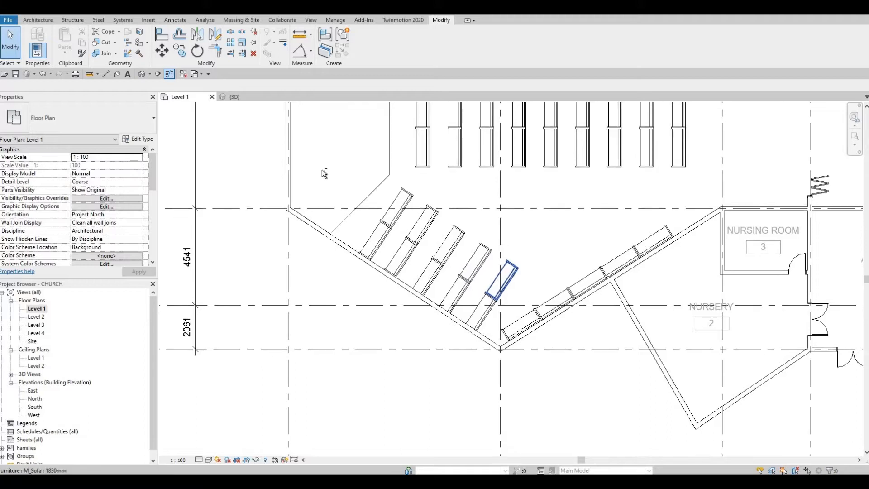
pyautogui.press('Escape')
pyautogui.moveTo(322, 171); pyautogui.dragTo(524, 364)
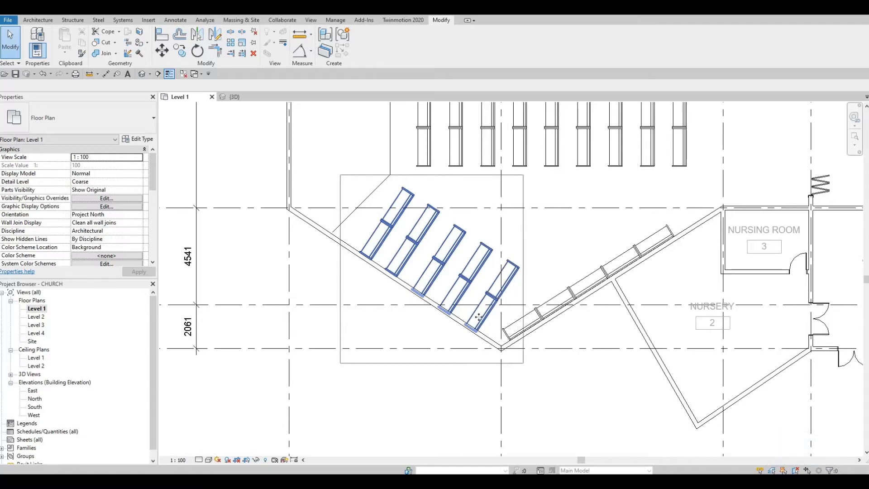
# Nudge the ten selected angled sofas slightly up and right against the wall with the arrow keys
pyautogui.moveTo(479, 317); pyautogui.dragTo(470, 289)
pyautogui.press('Up')
pyautogui.press('Up')
pyautogui.press('Up')
pyautogui.press('Up')
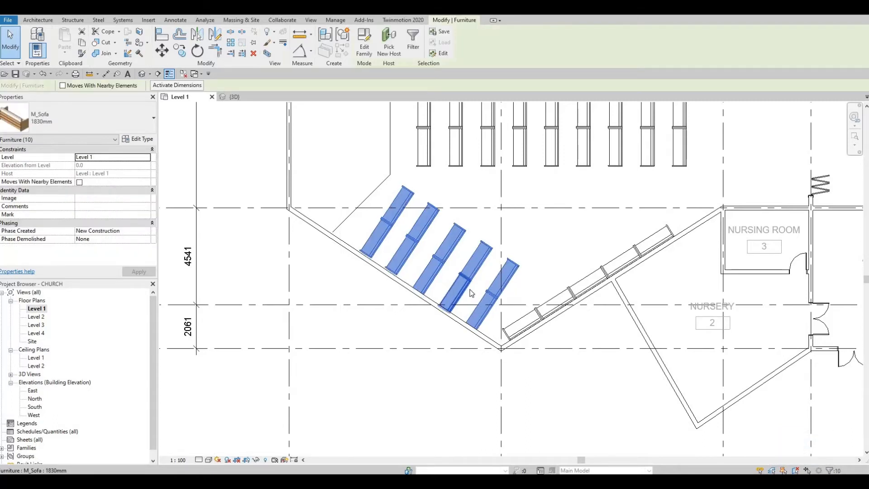
pyautogui.press('Right')
pyautogui.press('Right')
pyautogui.press('Right')
pyautogui.press('Right')
pyautogui.press('Right')
pyautogui.press('Right')
pyautogui.press('Right')
pyautogui.press('Right')
pyautogui.press('Right')
pyautogui.press('Right')
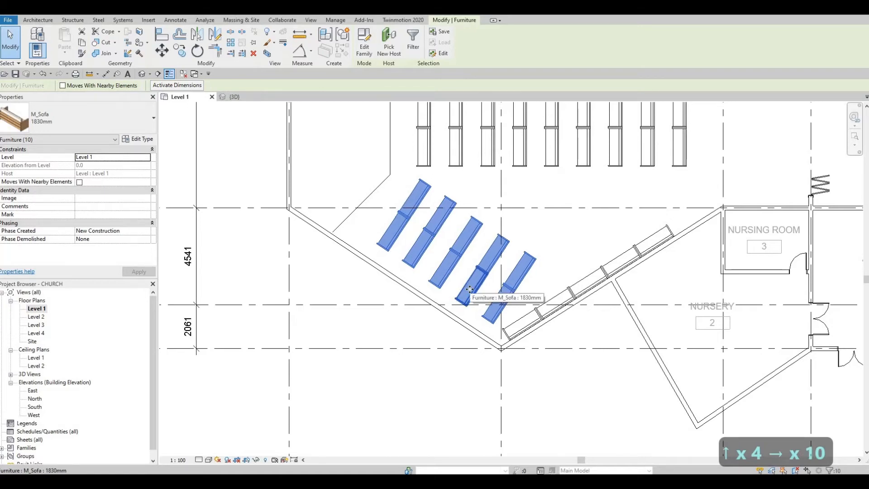
pyautogui.press('Left')
pyautogui.press('Left')
pyautogui.press('Down')
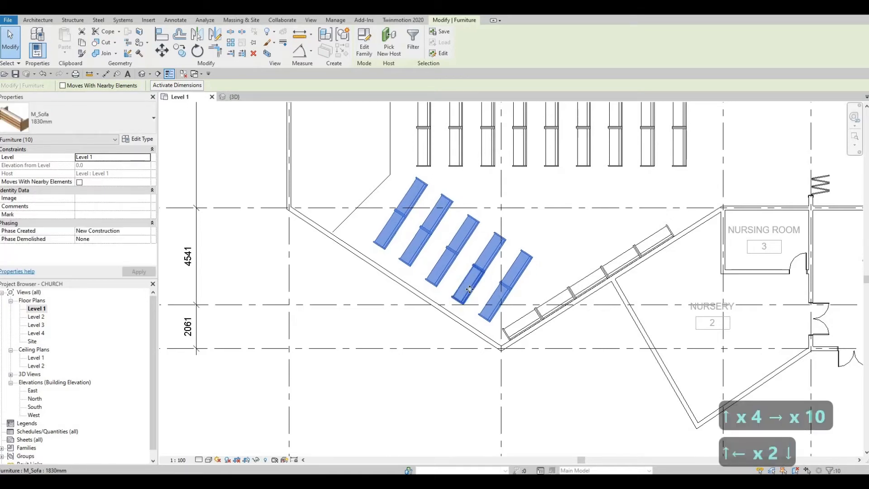
pyautogui.press('Up')
pyautogui.press('Up')
pyautogui.press('Up')
pyautogui.press('Up')
pyautogui.press('Up')
pyautogui.press('Right')
pyautogui.press('Right')
pyautogui.press('Right')
pyautogui.press('Right')
pyautogui.press('Right')
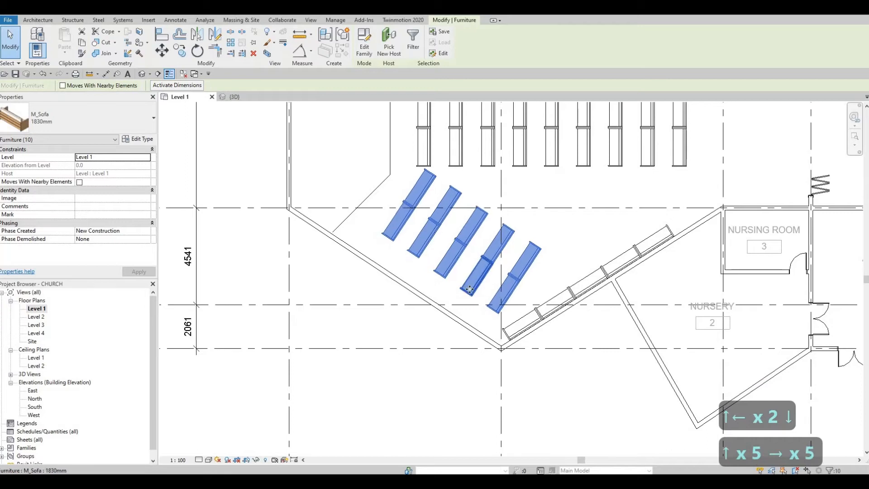
pyautogui.press('Up')
pyautogui.press('Up')
pyautogui.press('Up')
pyautogui.press('Right')
pyautogui.press('Down')
pyautogui.press('Down')
pyautogui.press('Left')
pyautogui.press('Left')
pyautogui.press('Left')
pyautogui.press('Left')
pyautogui.press('Left')
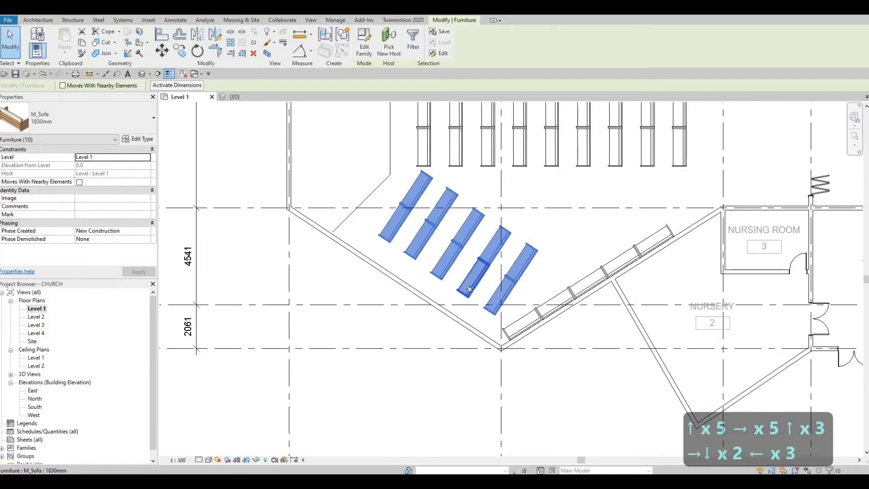
pyautogui.press('Up')
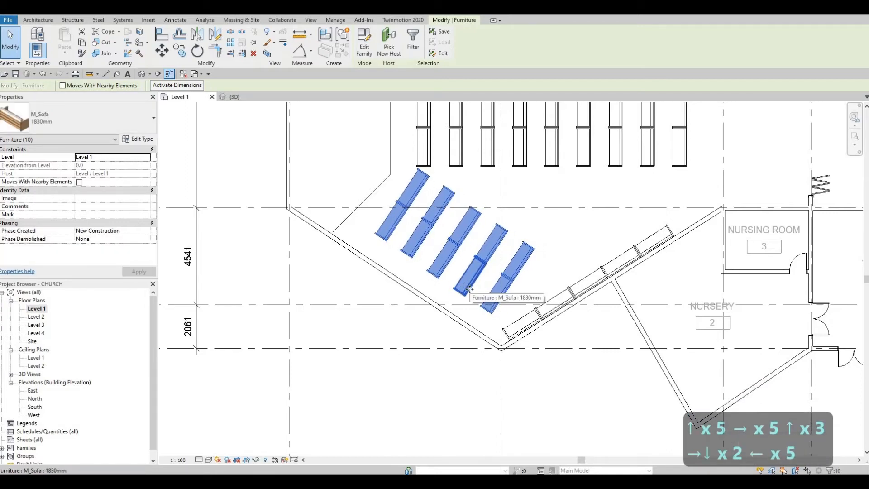
pyautogui.press('Right')
pyautogui.press('Left')
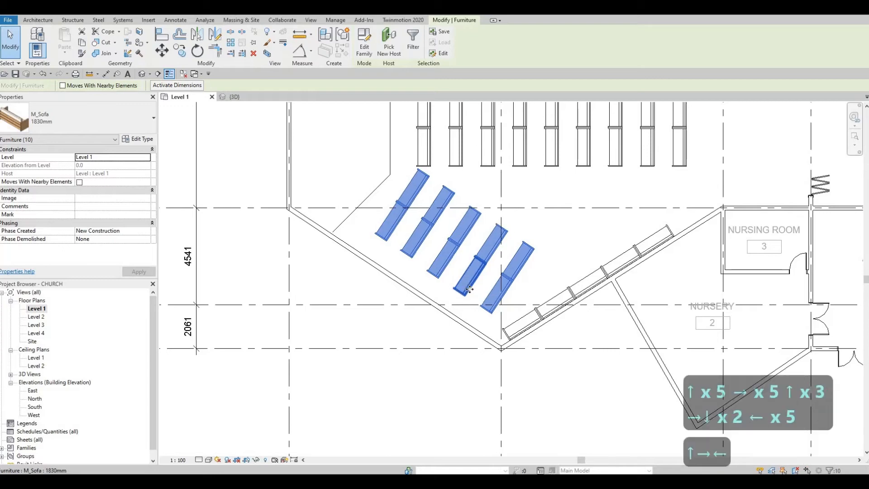
# Delete the upper sofa of the leftmost angled pew
pyautogui.press('Escape')
pyautogui.press('Escape')
pyautogui.click(421, 186)
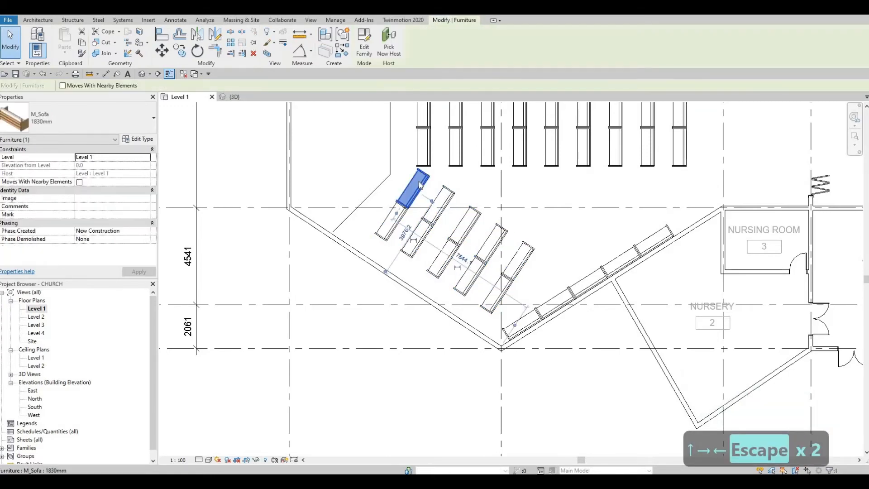
pyautogui.press('Delete')
pyautogui.press('Escape')
pyautogui.press('Escape')
pyautogui.moveTo(525, 246); pyautogui.dragTo(454, 243, button='middle')
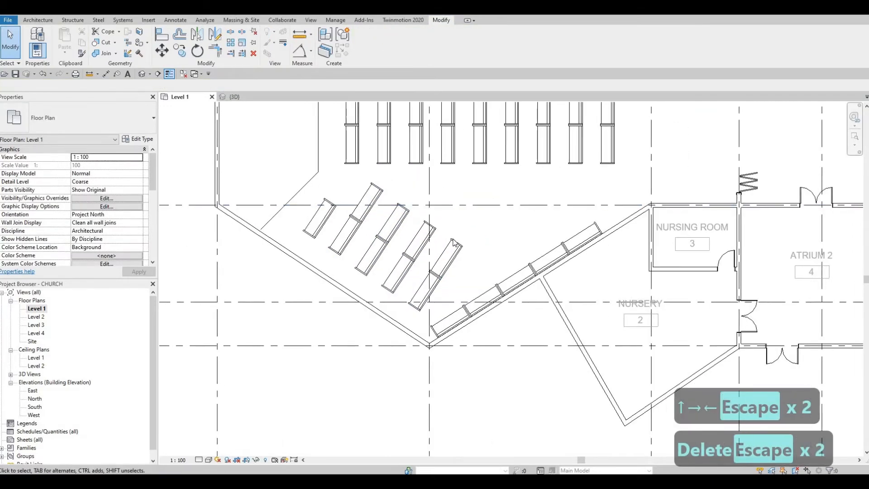
pyautogui.click(429, 234)
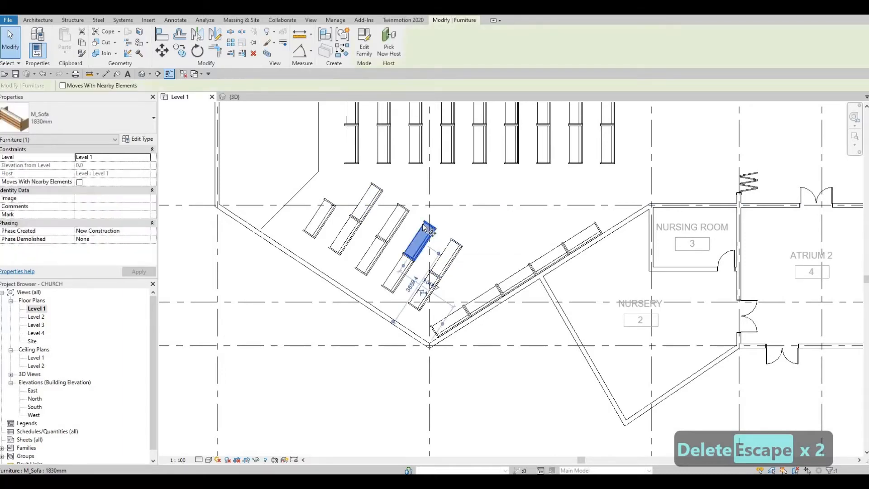
pyautogui.press('c')
pyautogui.press('o')
pyautogui.scroll(2, 425, 227)
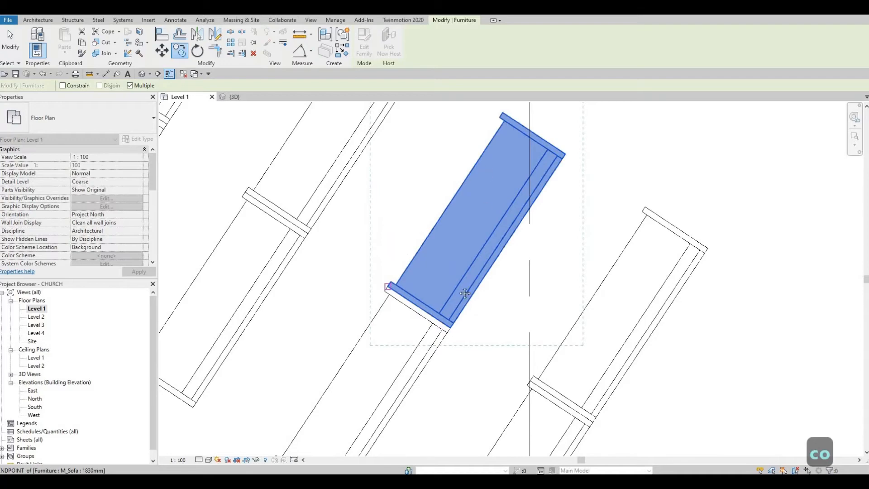
pyautogui.moveTo(534, 131); pyautogui.dragTo(505, 257, button='middle')
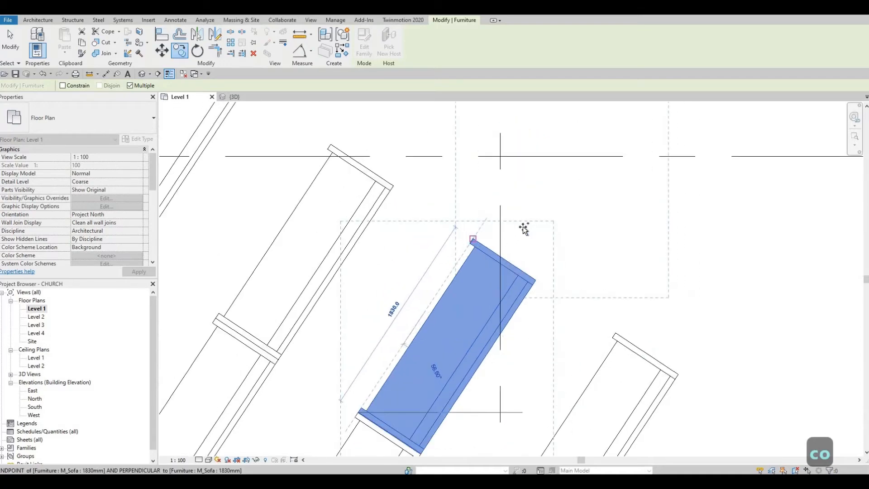
pyautogui.scroll(-5, 524, 229)
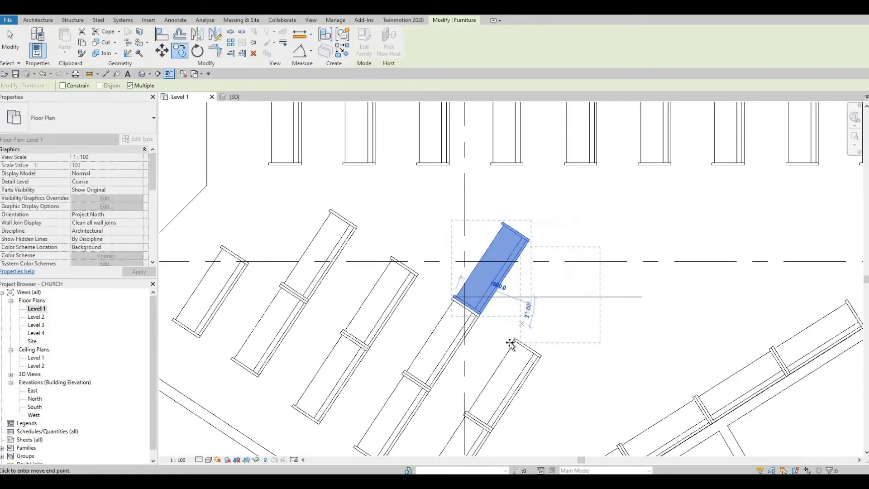
pyautogui.scroll(3, 511, 344)
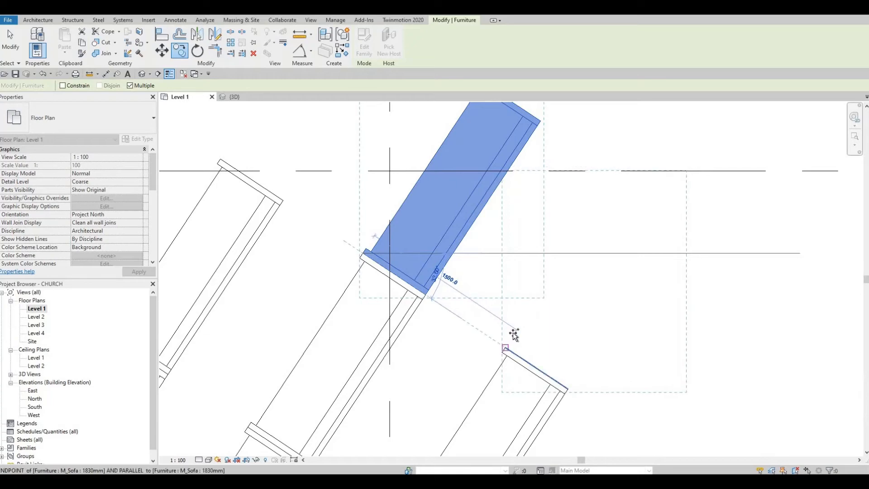
pyautogui.scroll(-5, 515, 334)
pyautogui.scroll(3, 578, 258)
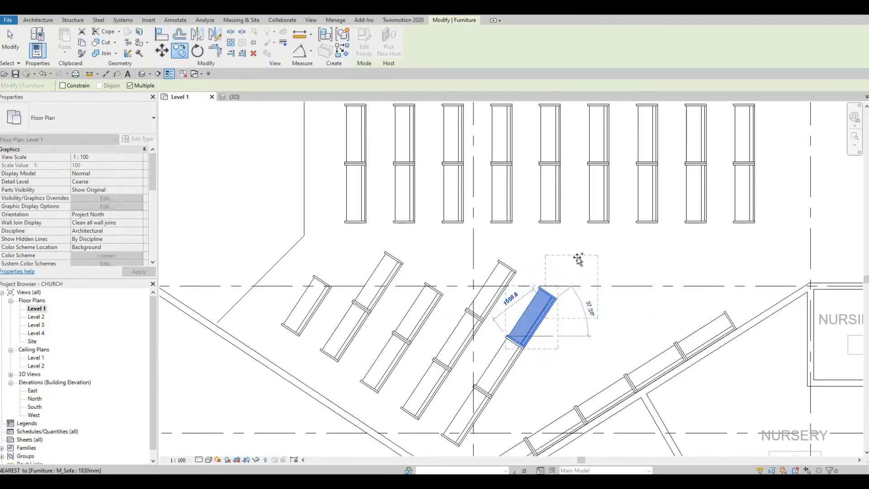
pyautogui.scroll(-2, 578, 258)
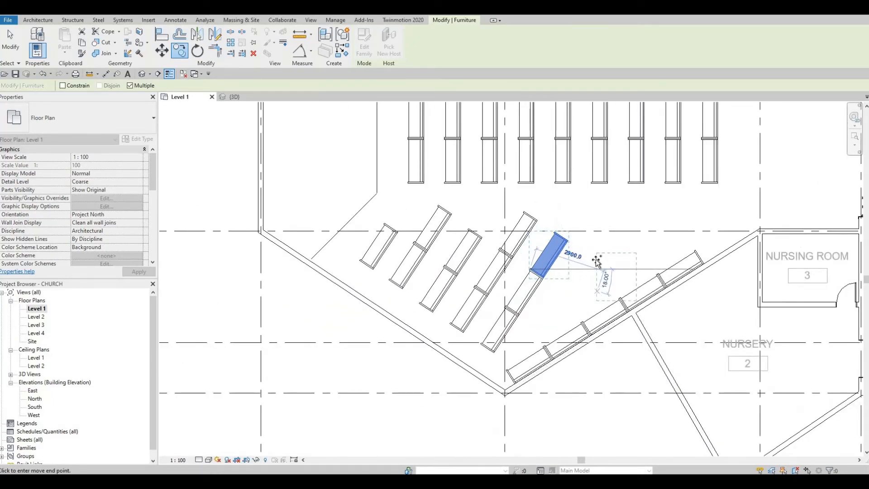
pyautogui.moveTo(584, 308); pyautogui.dragTo(597, 262, button='middle')
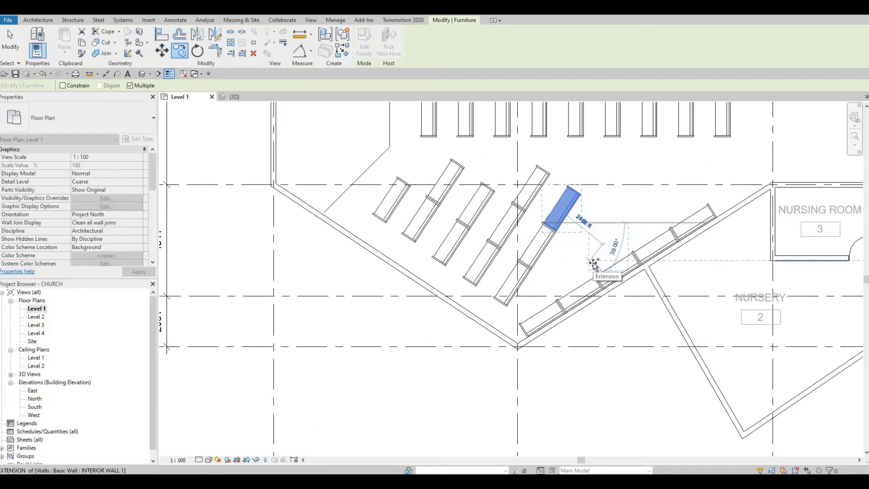
pyautogui.scroll(-3, 593, 264)
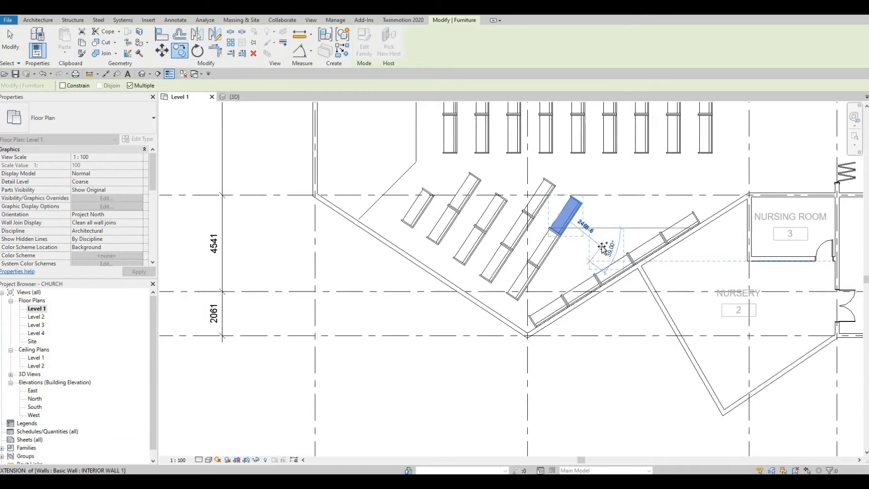
pyautogui.moveTo(575, 281); pyautogui.dragTo(563, 321, button='middle')
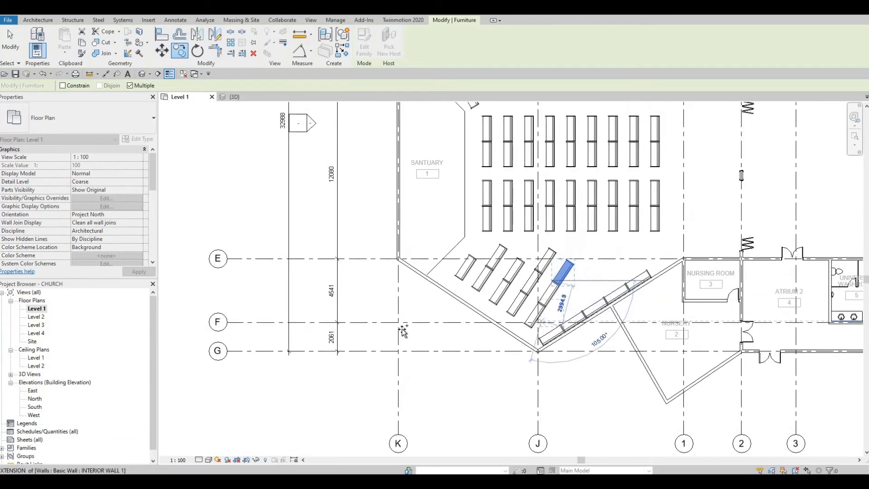
pyautogui.scroll(6, 550, 318)
pyautogui.scroll(-1, 520, 373)
pyautogui.moveTo(520, 374); pyautogui.dragTo(503, 364, button='middle')
pyautogui.scroll(-7, 502, 365)
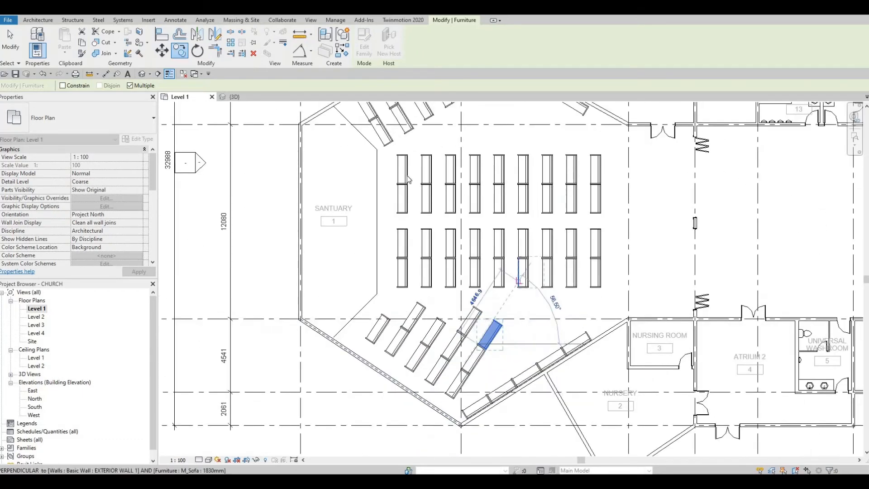
pyautogui.moveTo(498, 317); pyautogui.dragTo(494, 429, button='middle')
pyautogui.press('Escape')
pyautogui.press('Escape')
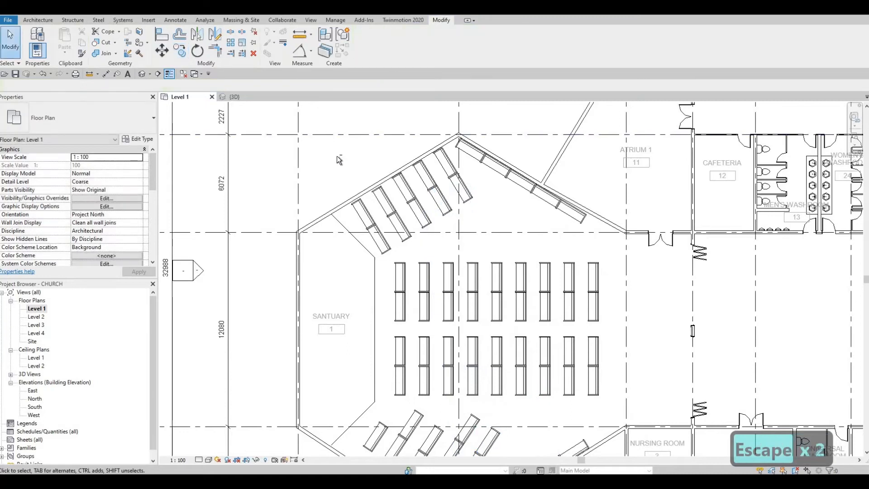
# Select the upper angled pews and nudge them slightly down and right toward the central rows
pyautogui.moveTo(318, 122); pyautogui.dragTo(479, 253)
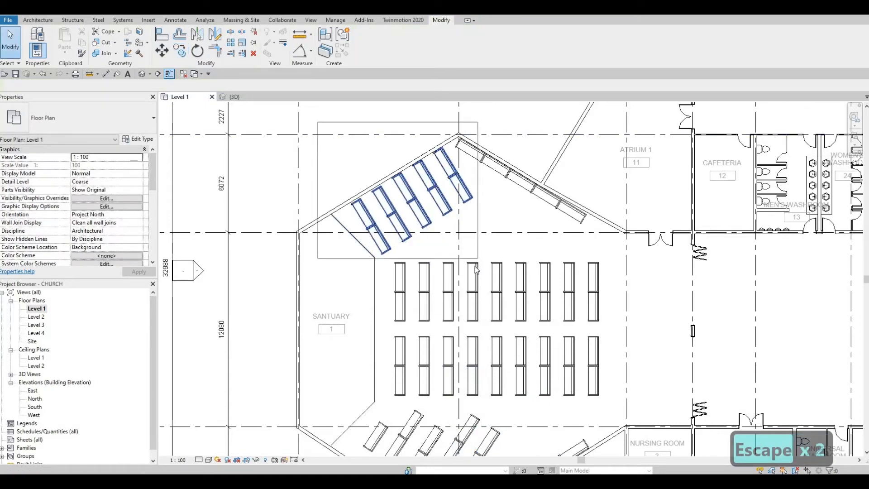
pyautogui.moveTo(367, 249); pyautogui.dragTo(366, 252)
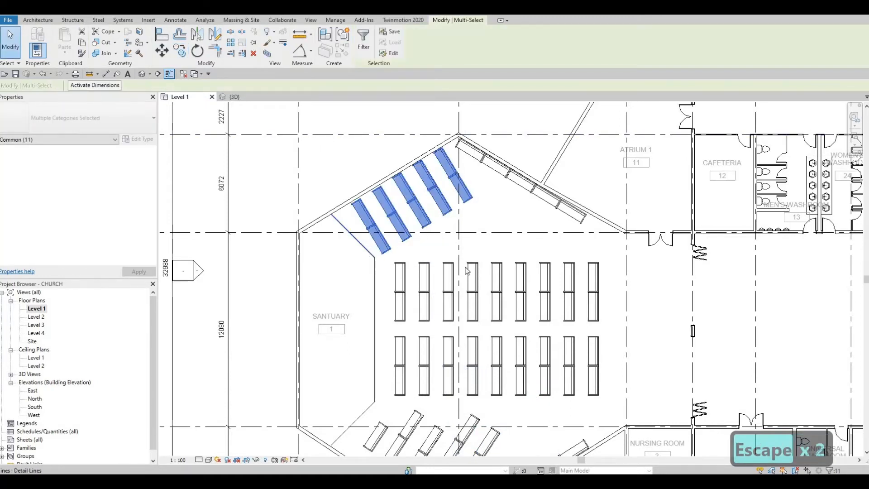
pyautogui.press('Down')
pyautogui.press('Down')
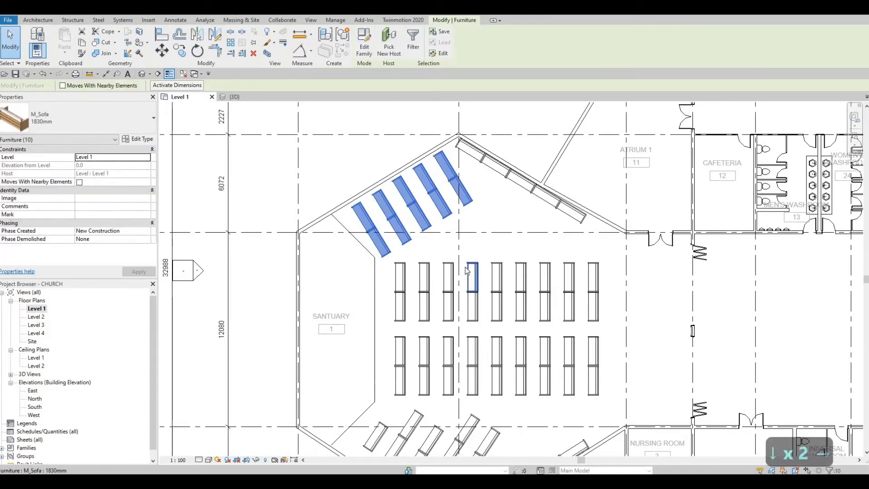
pyautogui.press('Right')
pyautogui.press('Right')
pyautogui.press('Right')
pyautogui.press('Right')
pyautogui.press('Right')
pyautogui.press('Down')
pyautogui.press('Down')
pyautogui.press('Down')
pyautogui.press('Down')
pyautogui.press('Down')
pyautogui.press('Down')
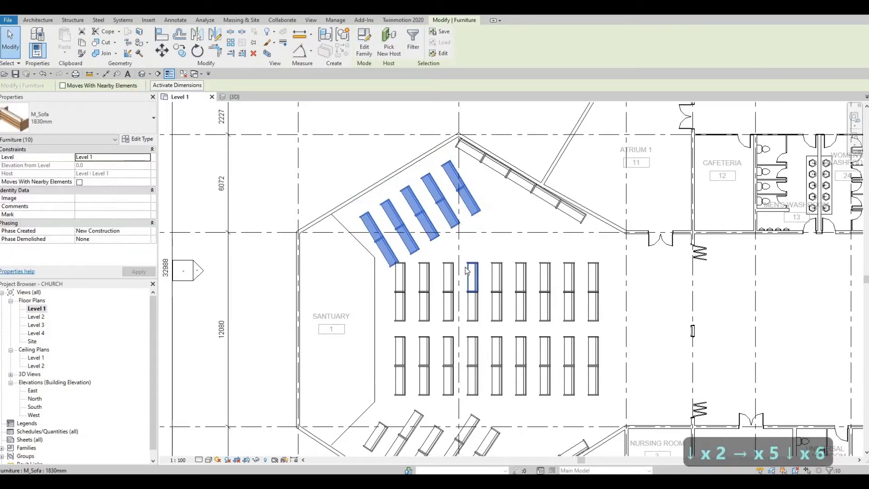
pyautogui.press('Right')
pyautogui.press('Right')
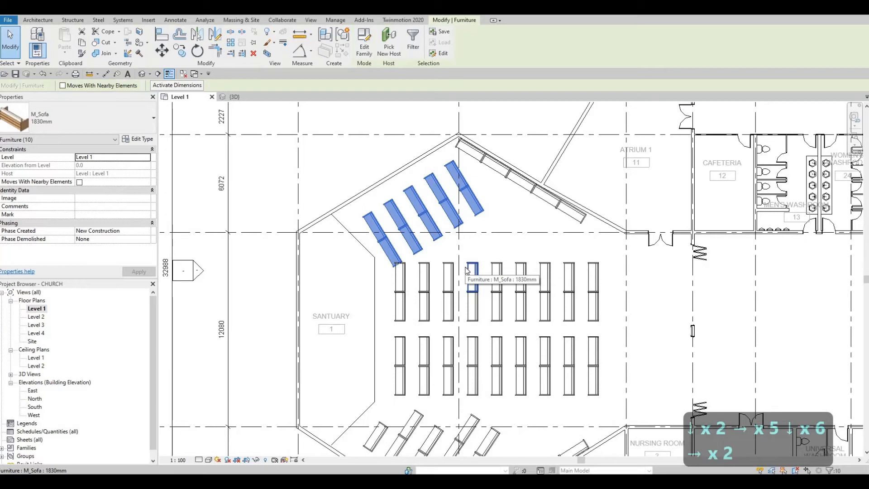
pyautogui.press('Up')
pyautogui.press('Left')
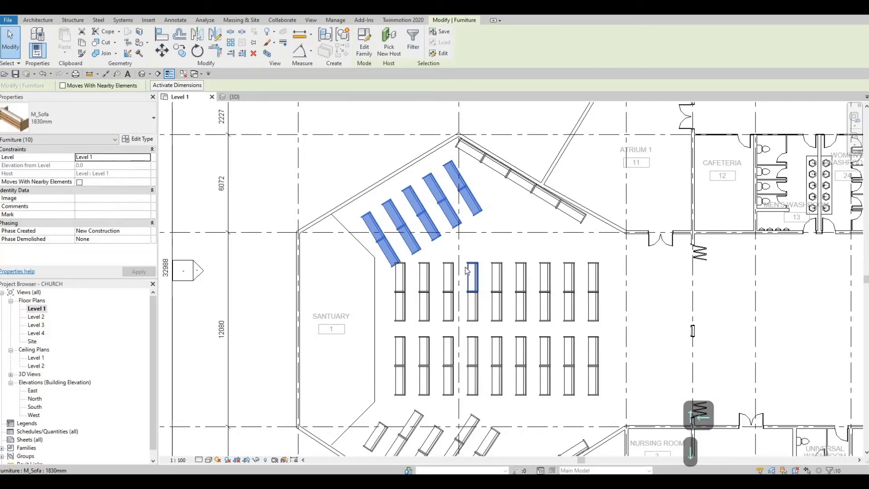
pyautogui.press('Down')
pyautogui.press('Left')
pyautogui.press('Up')
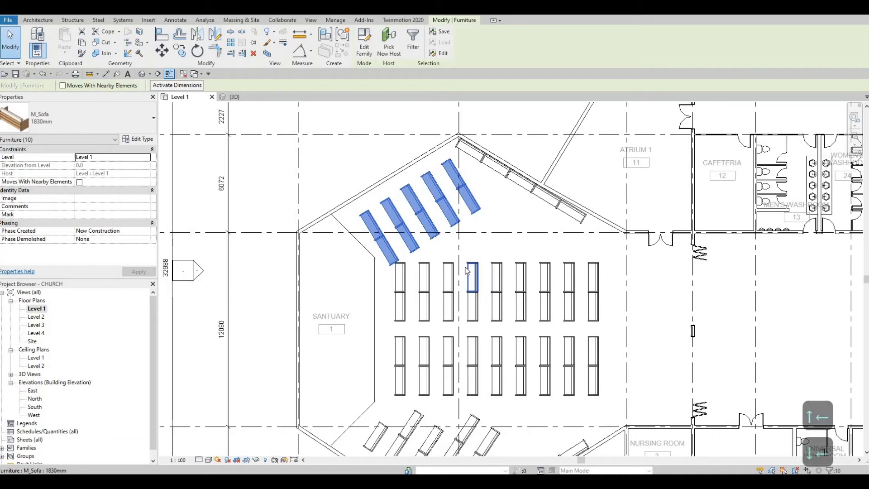
pyautogui.press('Left')
pyautogui.press('Escape')
pyautogui.press('Escape')
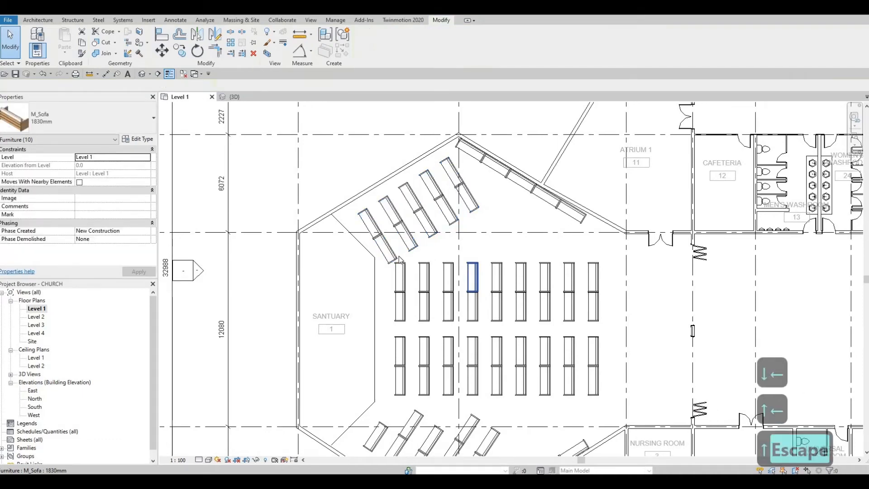
# Delete the stray pew
pyautogui.click(399, 259)
pyautogui.press('Delete')
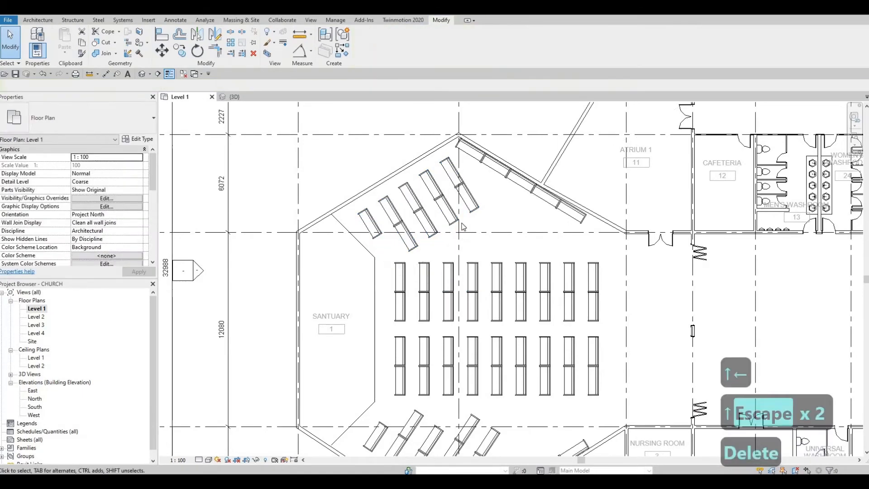
pyautogui.moveTo(485, 219); pyautogui.dragTo(519, 176, button='middle')
pyautogui.scroll(-1, 518, 176)
pyautogui.scroll(4, 519, 176)
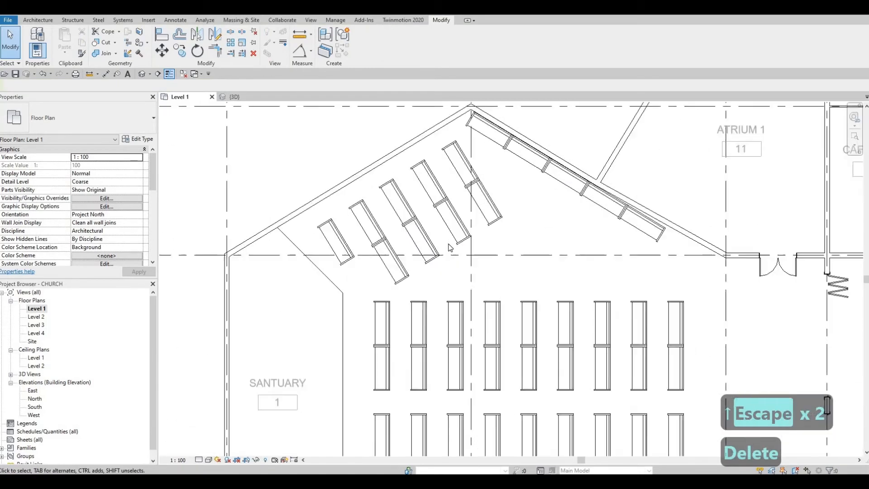
# Copy an angled sofa with CO from its endpoint to extend the upper rows, including the fifth row
pyautogui.click(450, 244)
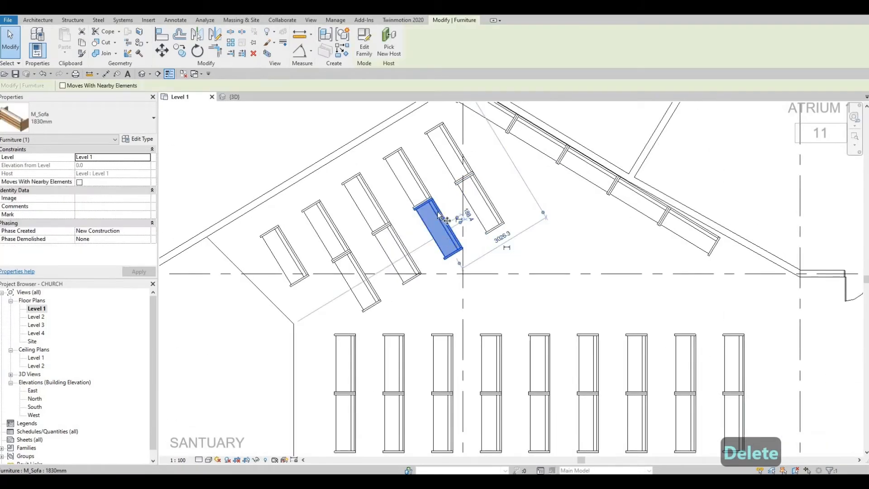
pyautogui.press('c')
pyautogui.press('o')
pyautogui.scroll(4, 446, 220)
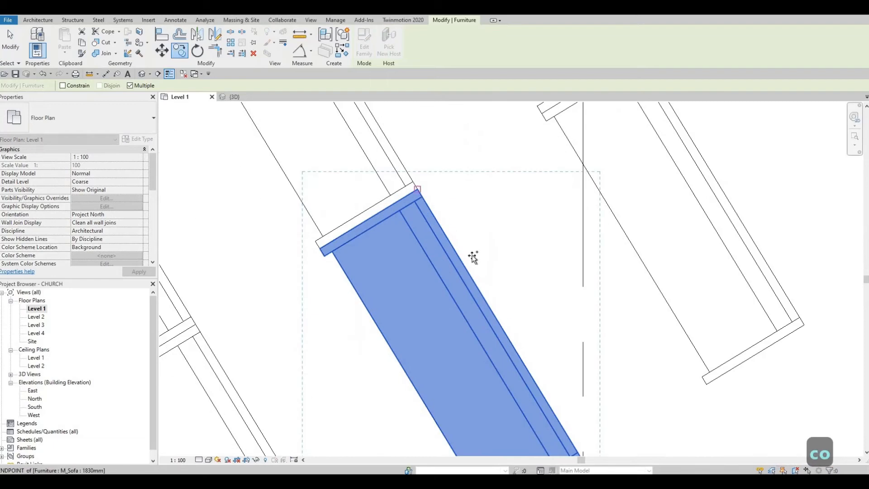
pyautogui.click(473, 257)
pyautogui.scroll(-4, 520, 295)
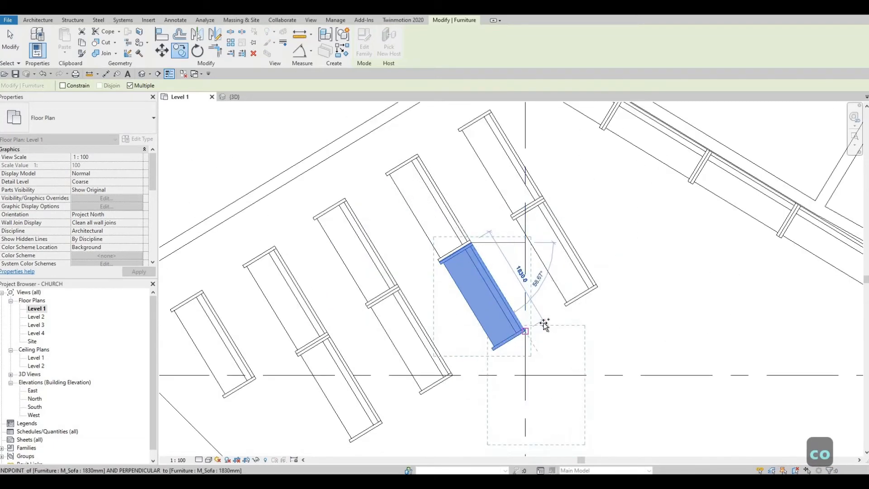
pyautogui.click(603, 294)
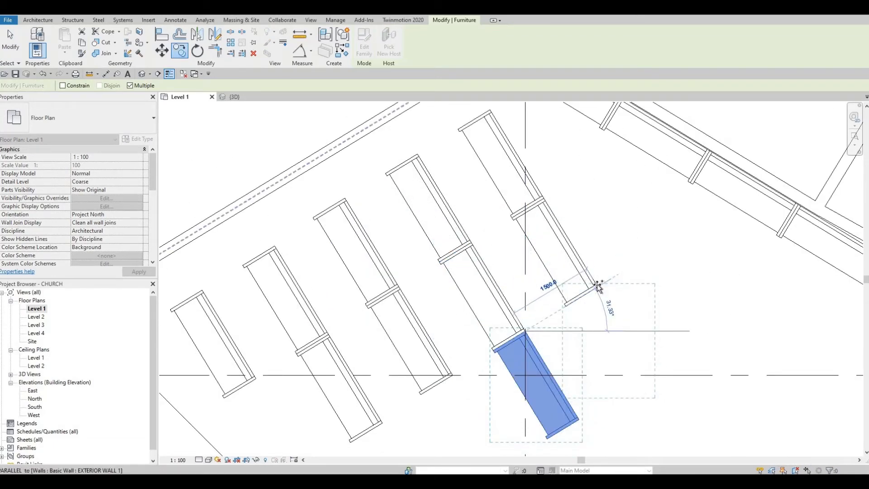
pyautogui.scroll(3, 596, 292)
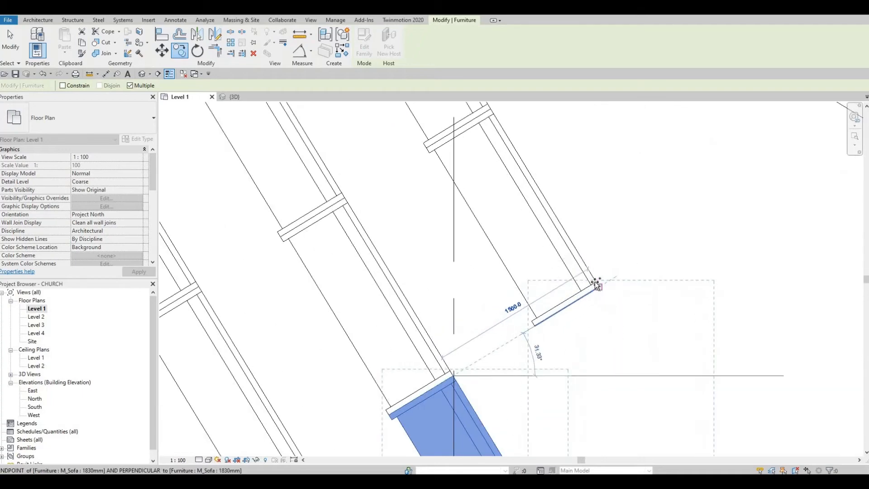
pyautogui.click(597, 285)
pyautogui.scroll(-6, 589, 275)
pyautogui.press('Escape')
pyautogui.press('Escape')
pyautogui.scroll(-4, 586, 274)
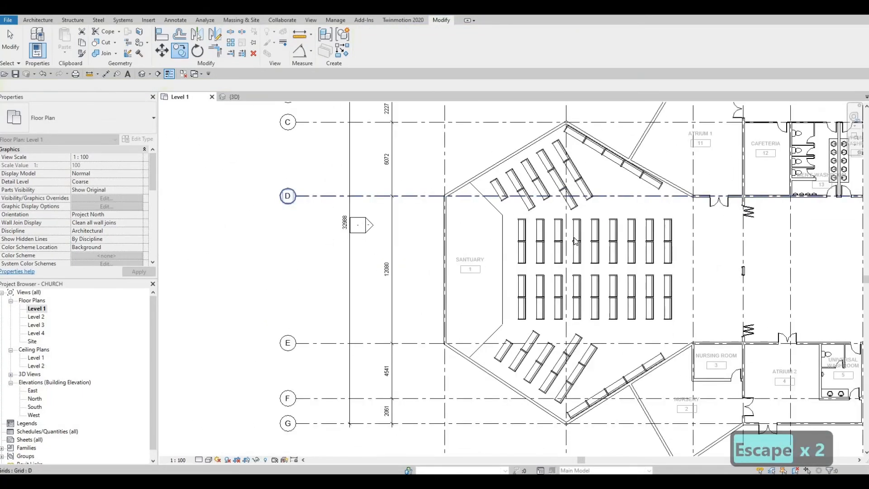
# Window-select the central block of sanctuary pews and nudge it down one step
pyautogui.scroll(3, 574, 202)
pyautogui.scroll(-1, 574, 202)
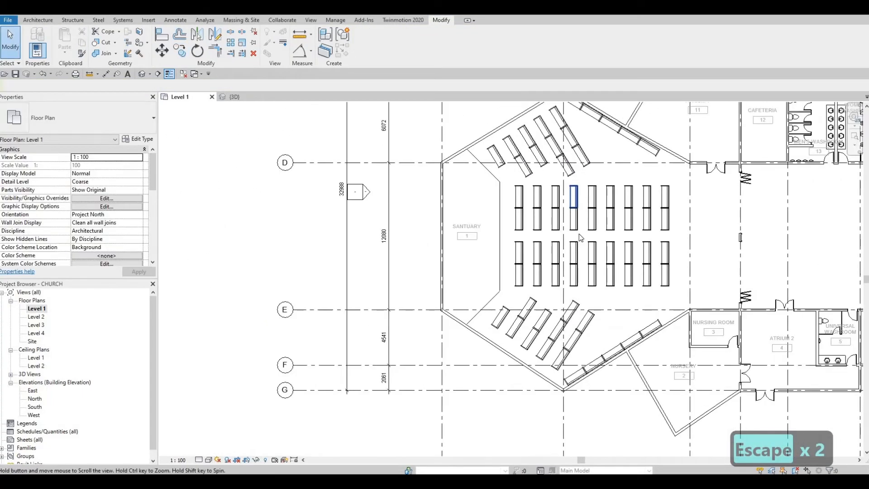
pyautogui.scroll(-1, 580, 237)
pyautogui.scroll(2, 575, 249)
pyautogui.moveTo(504, 310); pyautogui.dragTo(499, 295, button='middle')
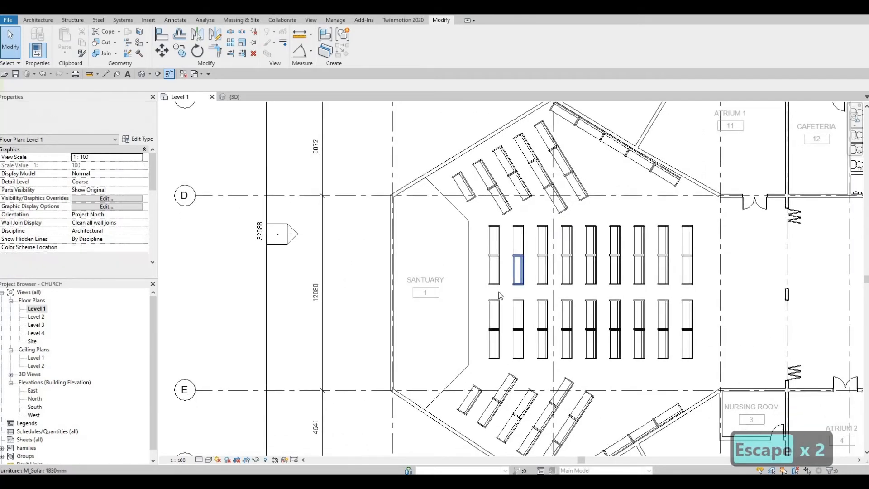
pyautogui.moveTo(479, 218); pyautogui.dragTo(717, 375)
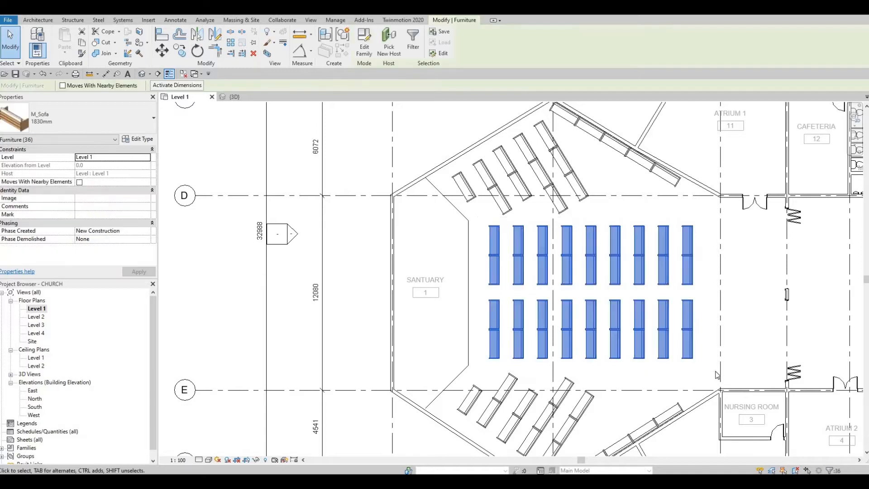
pyautogui.press('Down')
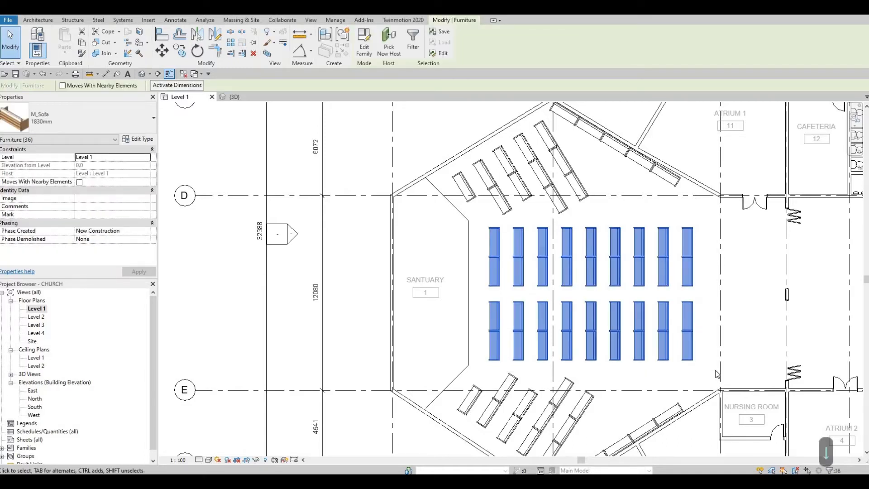
pyautogui.scroll(-2, 685, 279)
pyautogui.press('Escape')
pyautogui.press('Escape')
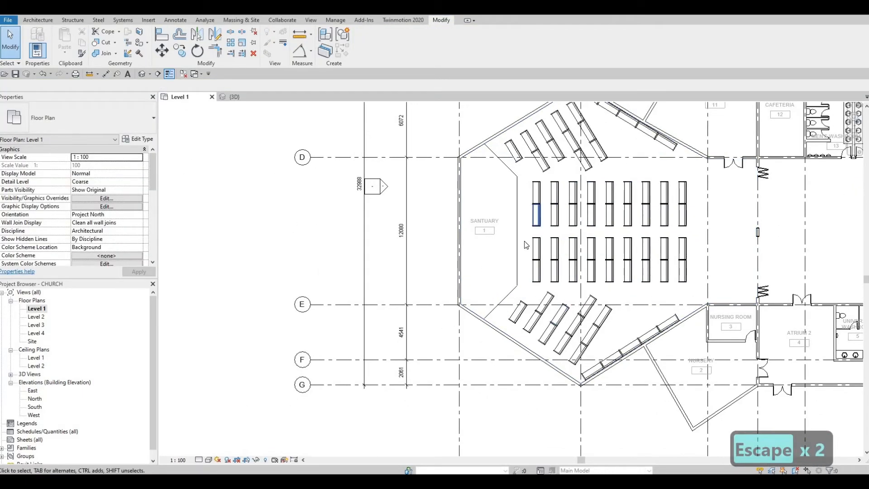
# Pan and zoom over to the storage and mechanical rooms east of the sanctuary
pyautogui.moveTo(708, 238); pyautogui.dragTo(648, 229, button='middle')
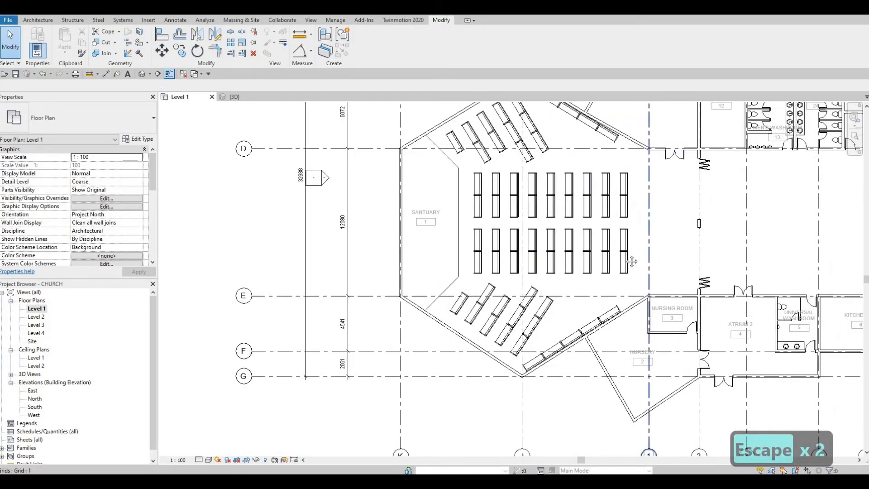
pyautogui.scroll(-1, 584, 194)
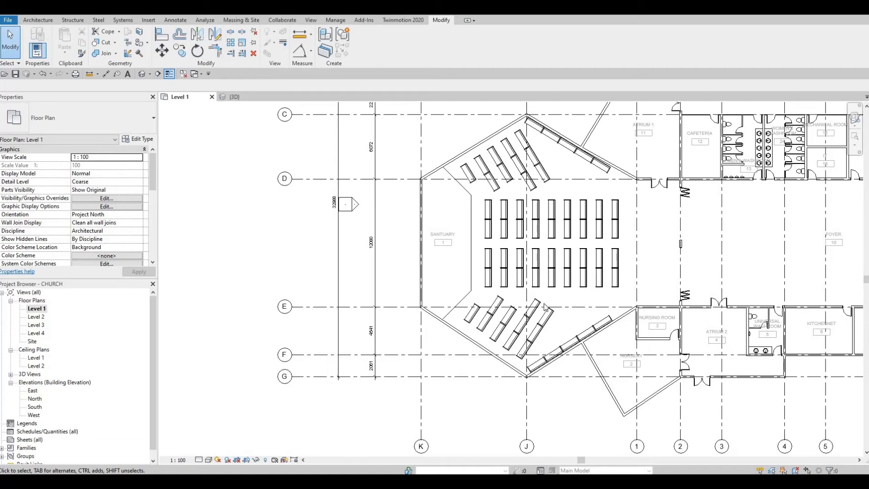
pyautogui.moveTo(581, 280); pyautogui.dragTo(512, 339, button='middle')
pyautogui.press('Escape')
pyautogui.press('F1')
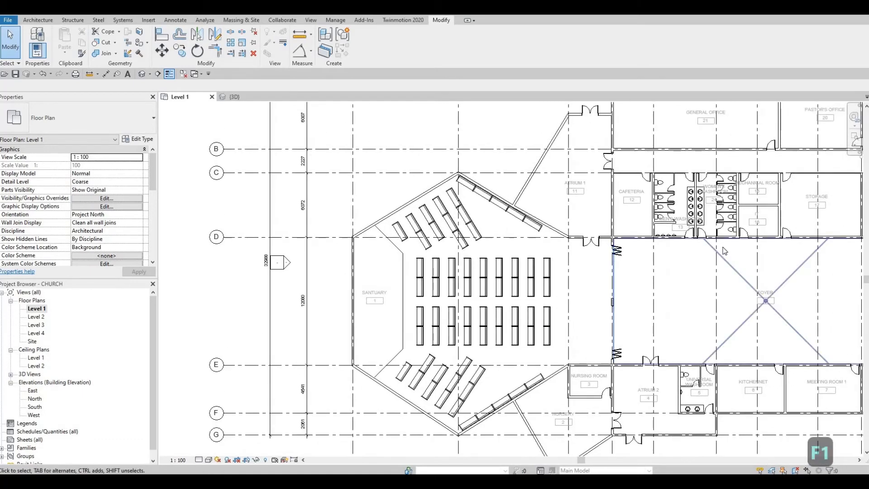
pyautogui.scroll(5, 643, 199)
pyautogui.press('Escape')
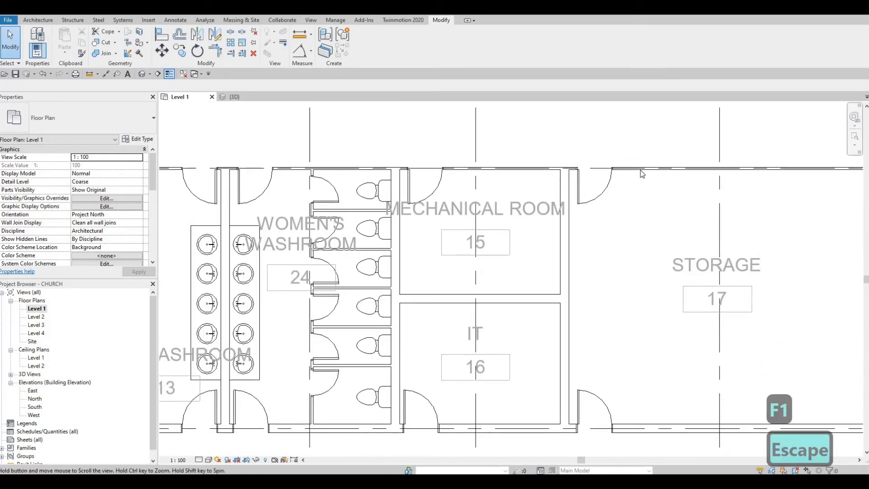
# Change the long wall along the cafeteria, washrooms and storage to INTERIOR WALL 1
pyautogui.click(642, 172)
pyautogui.scroll(-3, 640, 170)
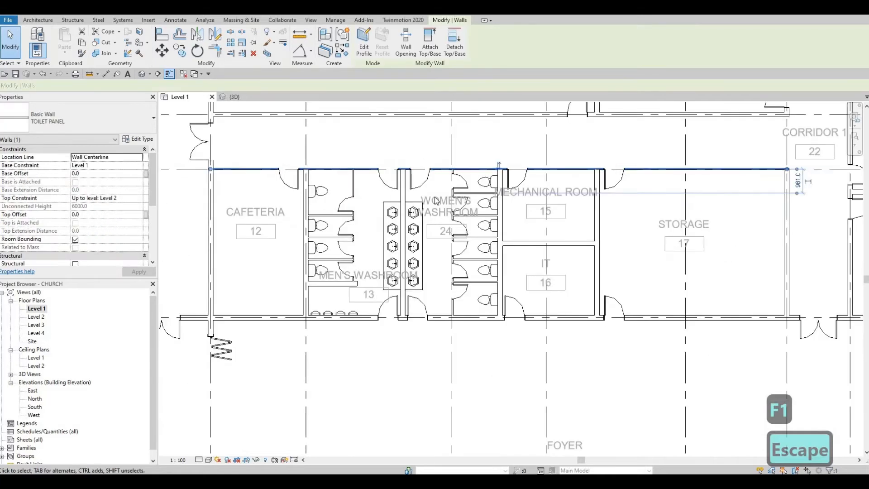
pyautogui.moveTo(392, 246); pyautogui.dragTo(483, 268, button='middle')
pyautogui.scroll(1, 402, 184)
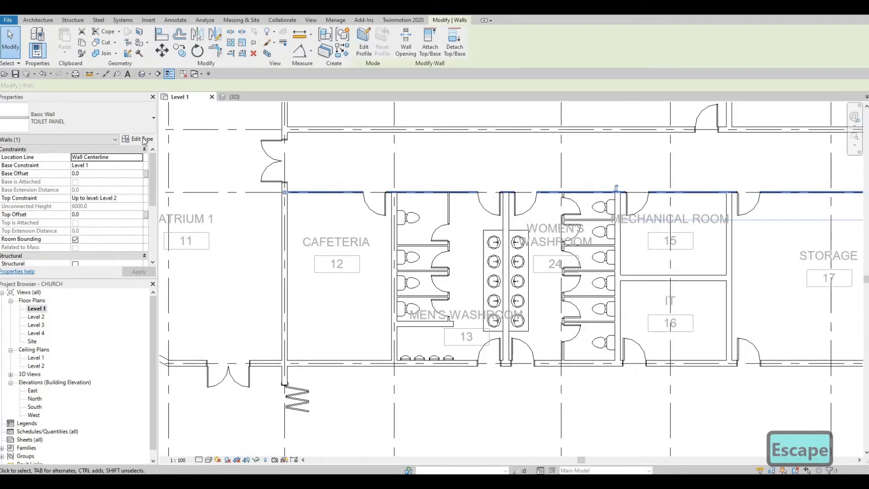
pyautogui.click(75, 121)
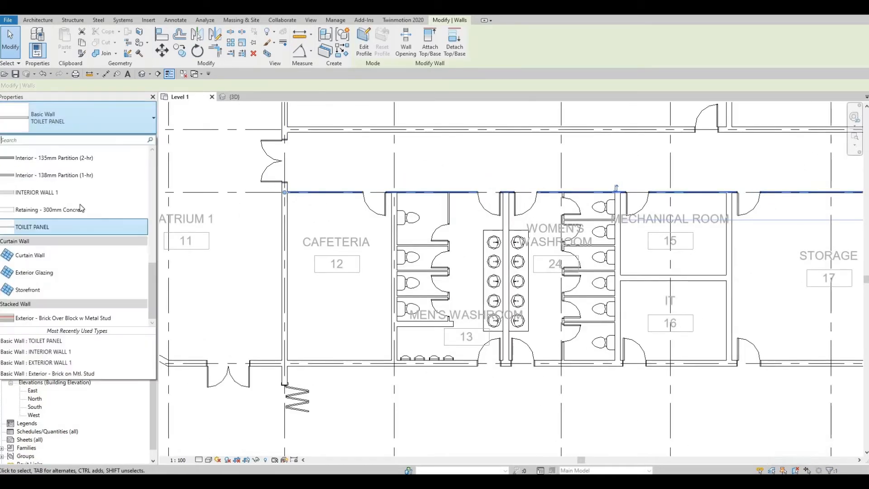
pyautogui.click(56, 194)
pyautogui.press('Escape')
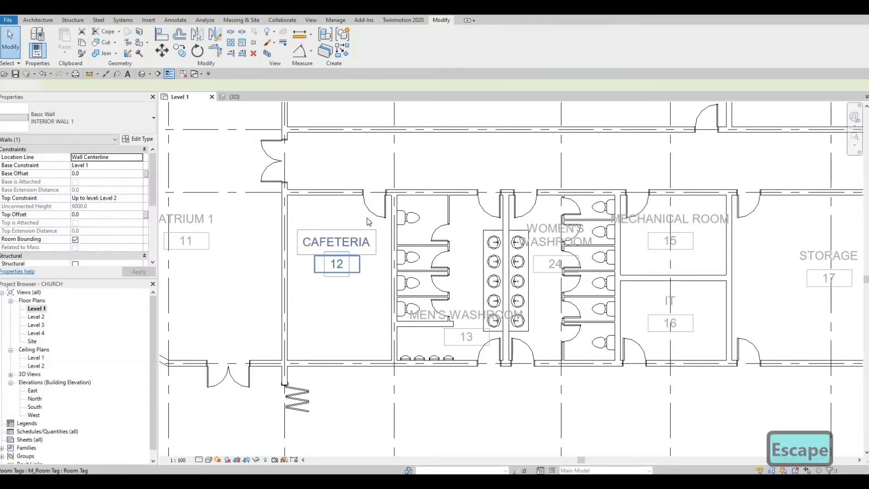
pyautogui.press('Escape')
# Switch to the {3D} view and orbit the model to see another side of the church
pyautogui.scroll(-2, 525, 217)
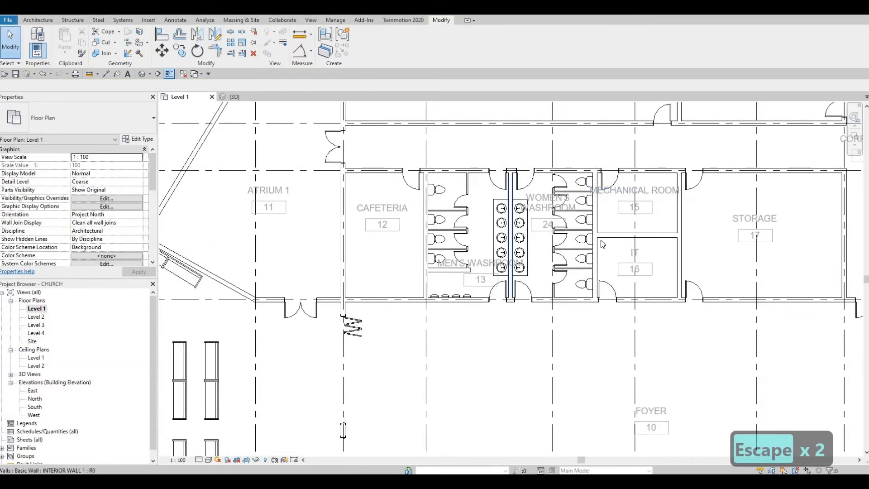
pyautogui.scroll(-4, 604, 244)
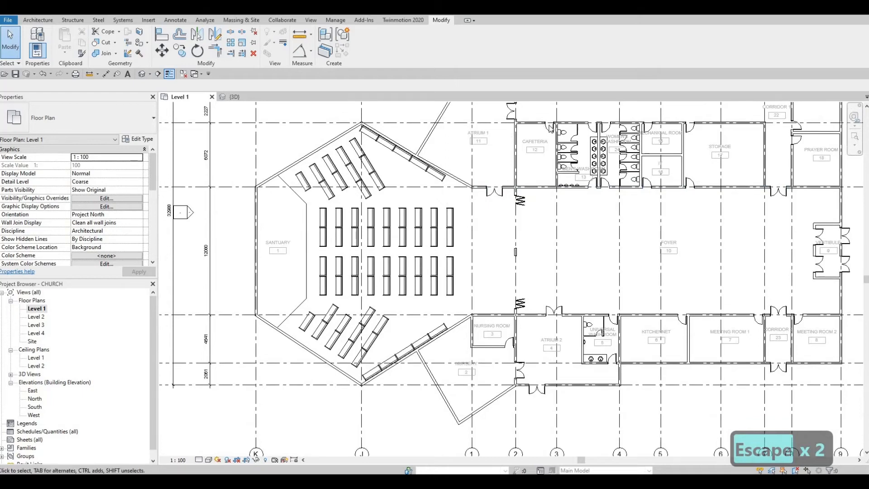
pyautogui.scroll(1, 541, 154)
pyautogui.moveTo(707, 172); pyautogui.dragTo(654, 210, button='middle')
pyautogui.moveTo(578, 214); pyautogui.dragTo(486, 213, button='middle')
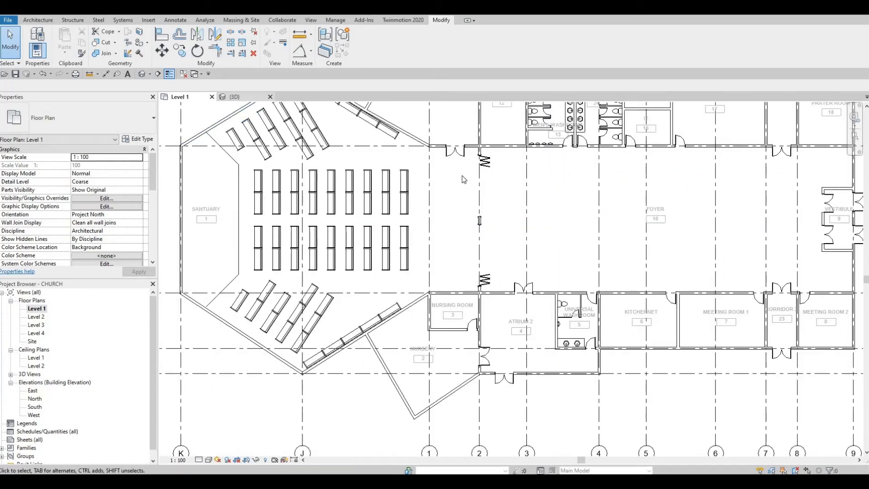
pyautogui.hotkey('ctrl', 'Tab')
pyautogui.keyDown('shift'); pyautogui.moveTo(474, 189); pyautogui.dragTo(567, 312, button='middle'); pyautogui.keyUp('shift')
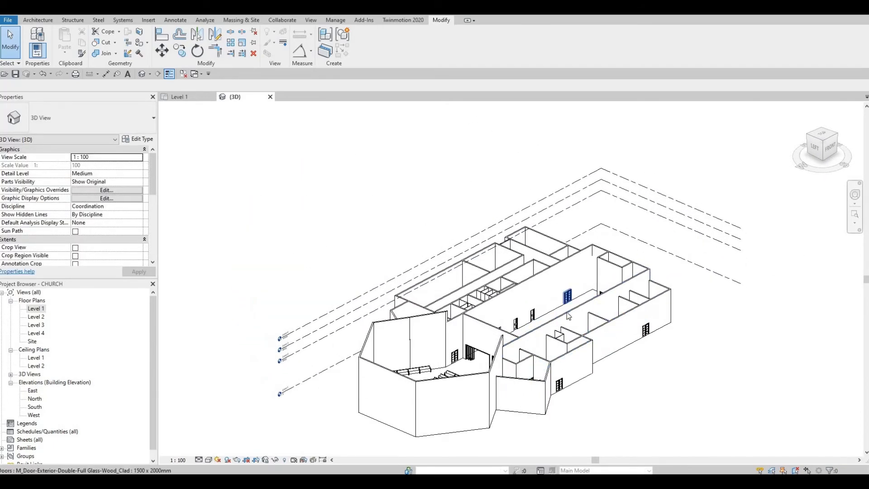
# Inspect a long interior wall and orbit the 3D model, then return to the Level 1 plan
pyautogui.click(537, 326)
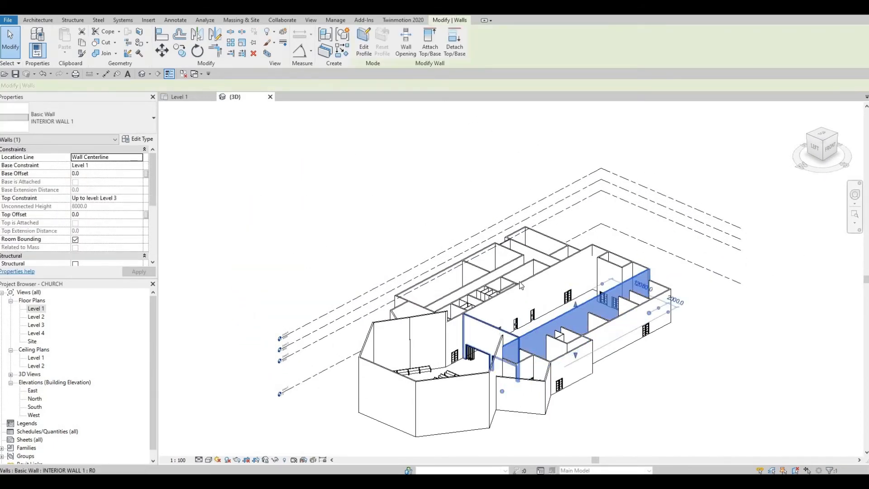
pyautogui.press('Escape')
pyautogui.keyDown('shift'); pyautogui.moveTo(698, 254); pyautogui.dragTo(520, 382, button='middle'); pyautogui.keyUp('shift')
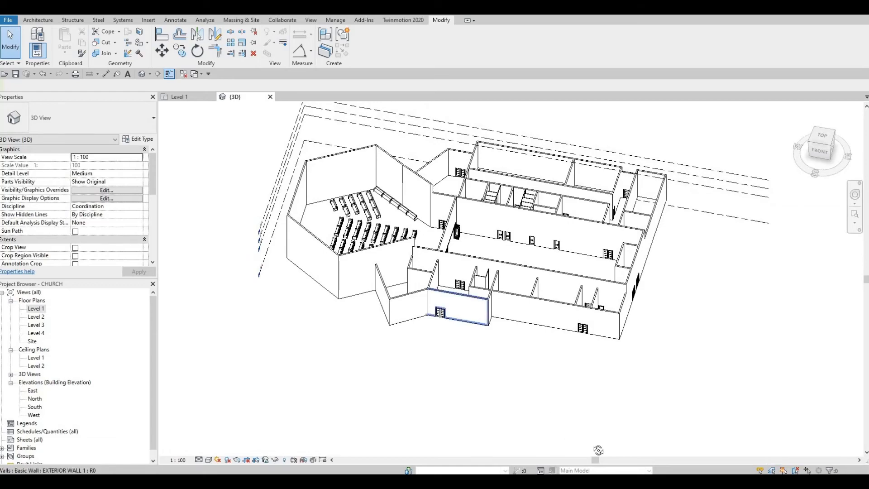
pyautogui.keyDown('shift'); pyautogui.moveTo(598, 451); pyautogui.dragTo(646, 337, button='middle'); pyautogui.keyUp('shift')
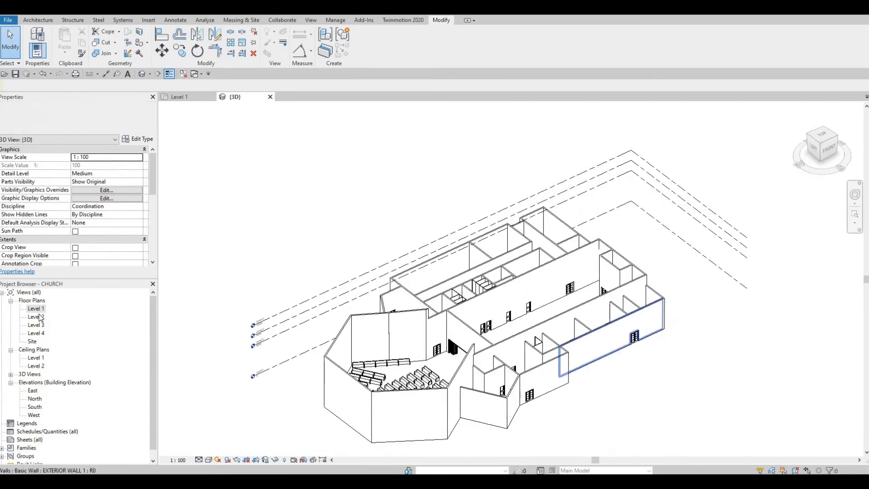
pyautogui.doubleClick(37, 310)
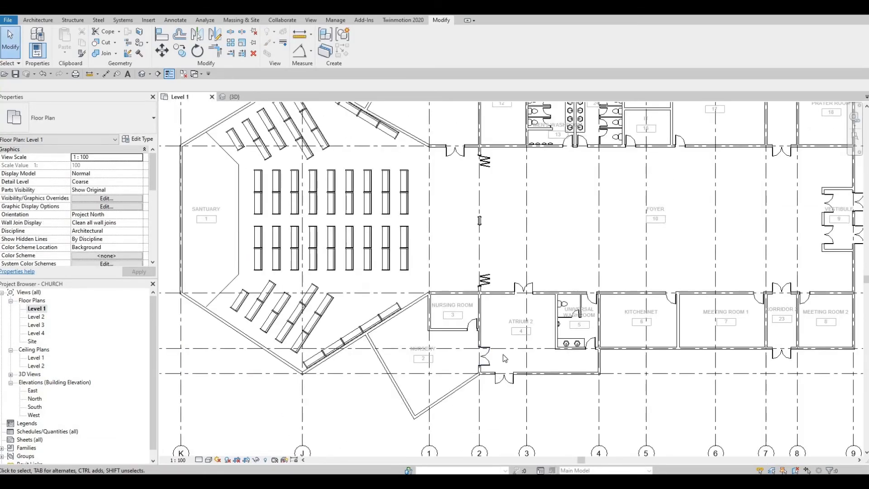
# Pan and zoom to the Nursery–Meeting Room 1 strip of rooms with grid bubbles 1–8
pyautogui.scroll(-3, 505, 358)
pyautogui.scroll(3, 557, 347)
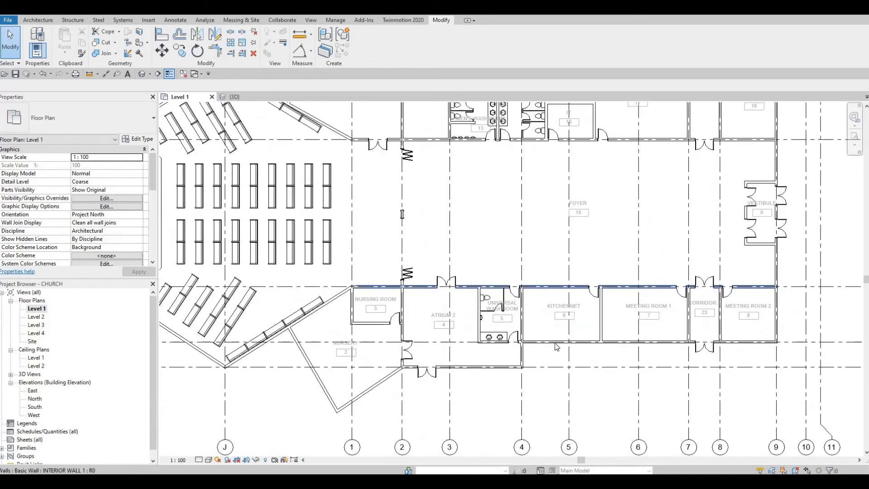
pyautogui.scroll(3, 557, 347)
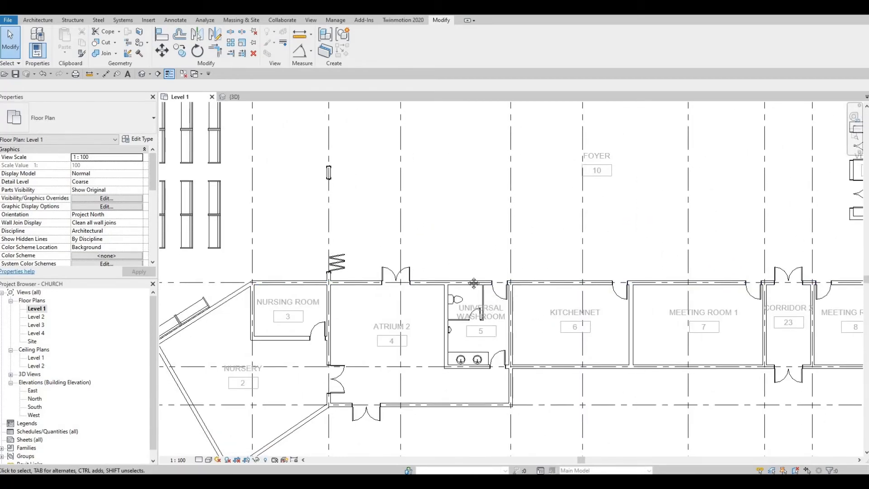
pyautogui.scroll(-3, 474, 284)
pyautogui.scroll(3, 467, 225)
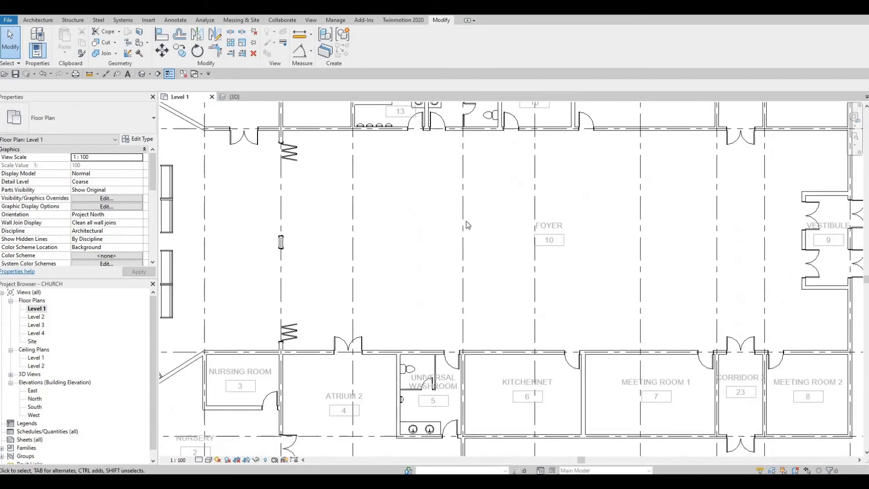
pyautogui.moveTo(468, 225); pyautogui.dragTo(415, 142, button='middle')
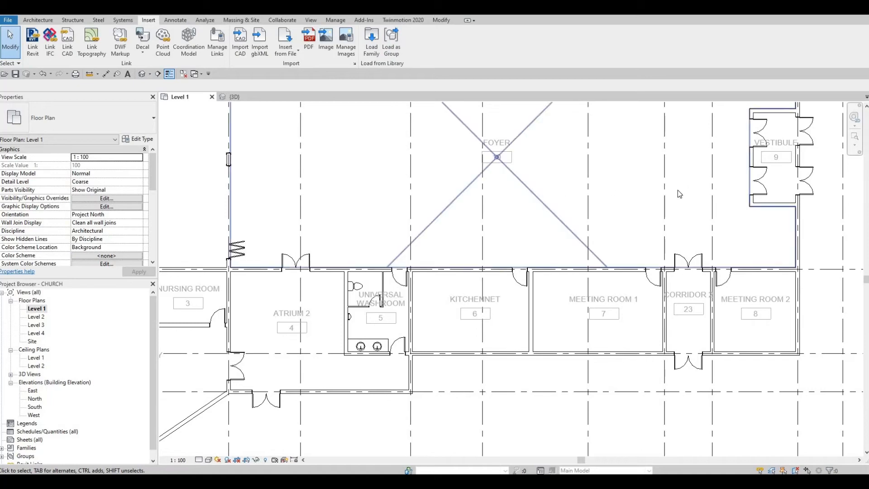
pyautogui.moveTo(460, 269); pyautogui.dragTo(505, 206, button='middle')
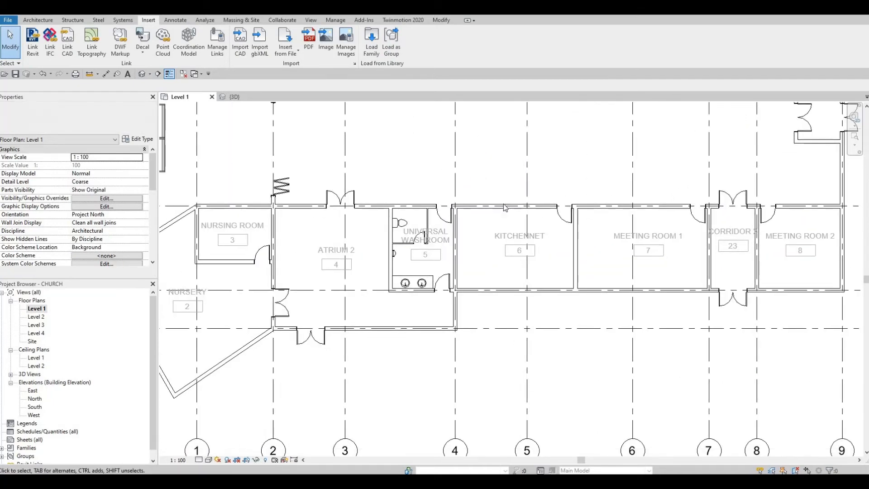
pyautogui.moveTo(392, 222); pyautogui.dragTo(432, 221, button='middle')
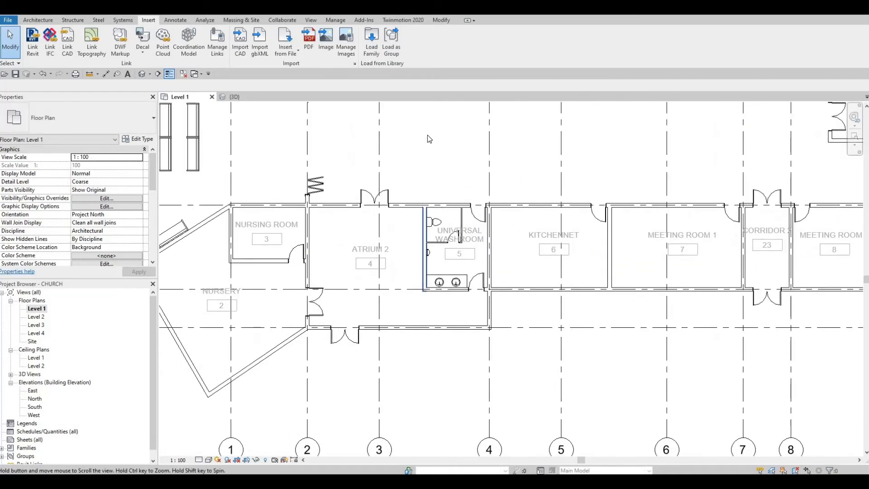
# Load M_Sink Kitchen-Triple from Canada > Plumbing > Architectural > Fixtures > Sinks
pyautogui.click(371, 46)
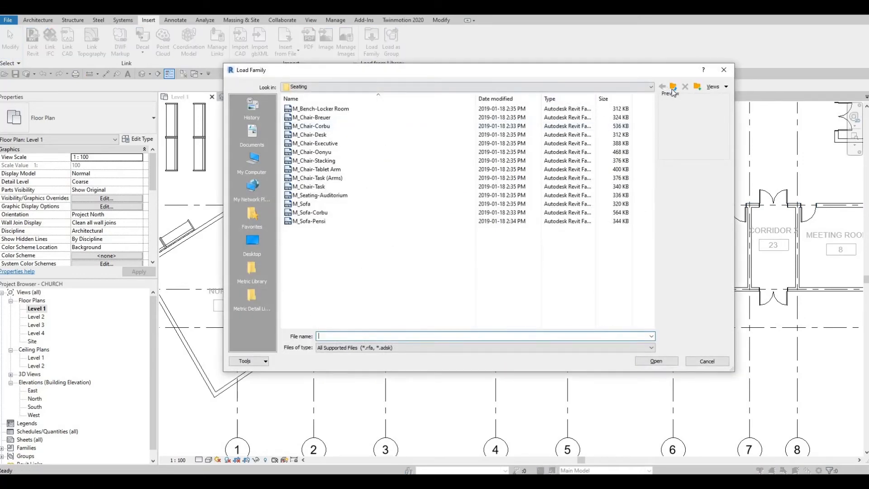
pyautogui.click(674, 87)
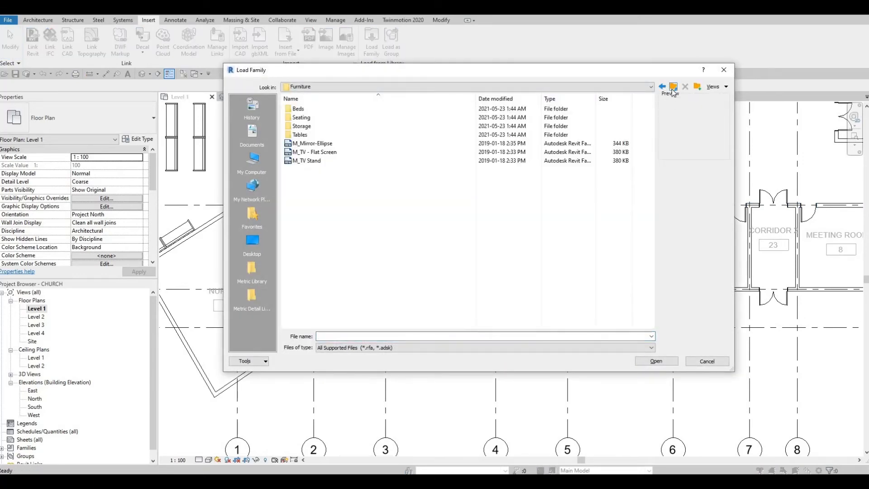
pyautogui.click(673, 88)
pyautogui.scroll(-3, 336, 243)
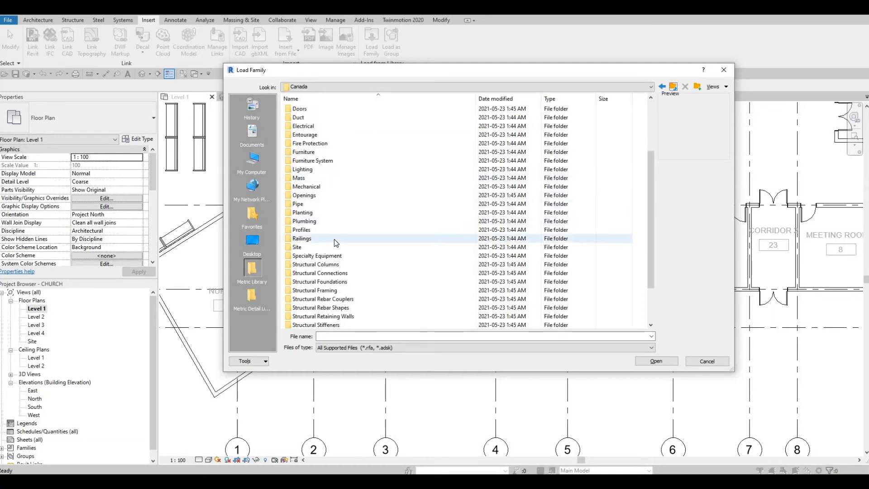
pyautogui.doubleClick(316, 223)
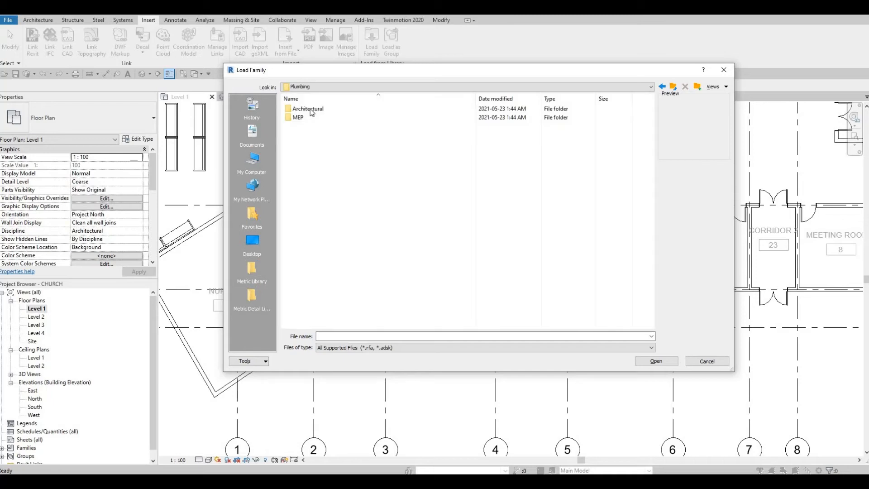
pyautogui.doubleClick(310, 110)
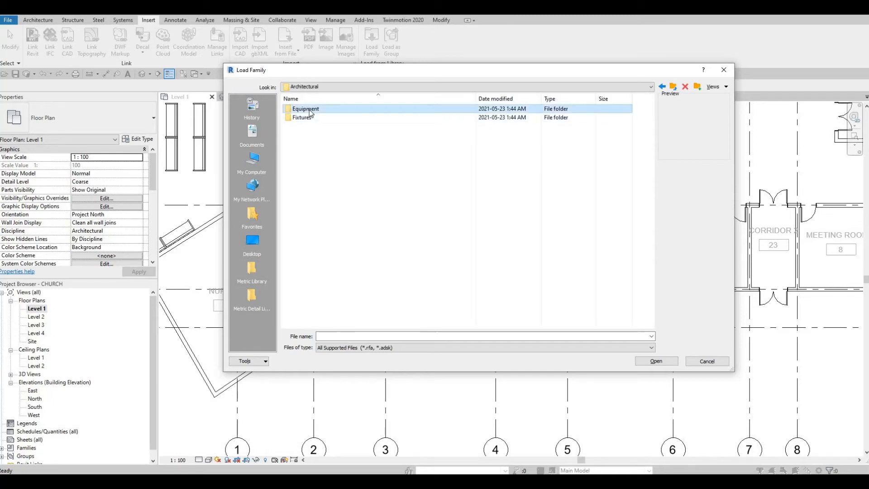
pyautogui.doubleClick(314, 119)
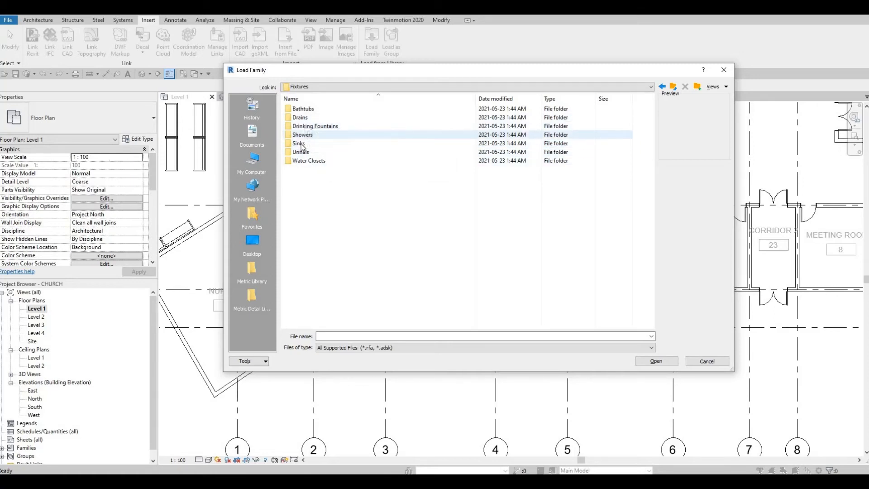
pyautogui.doubleClick(301, 143)
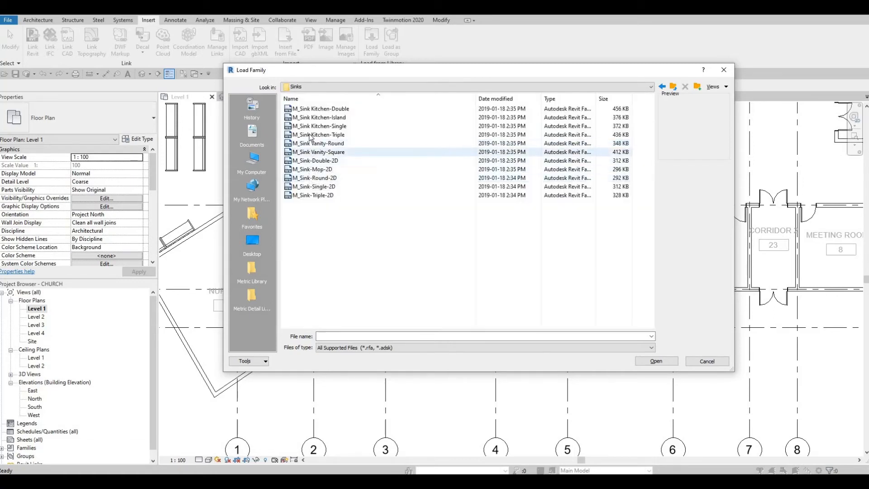
pyautogui.click(312, 152)
pyautogui.click(313, 134)
pyautogui.click(312, 126)
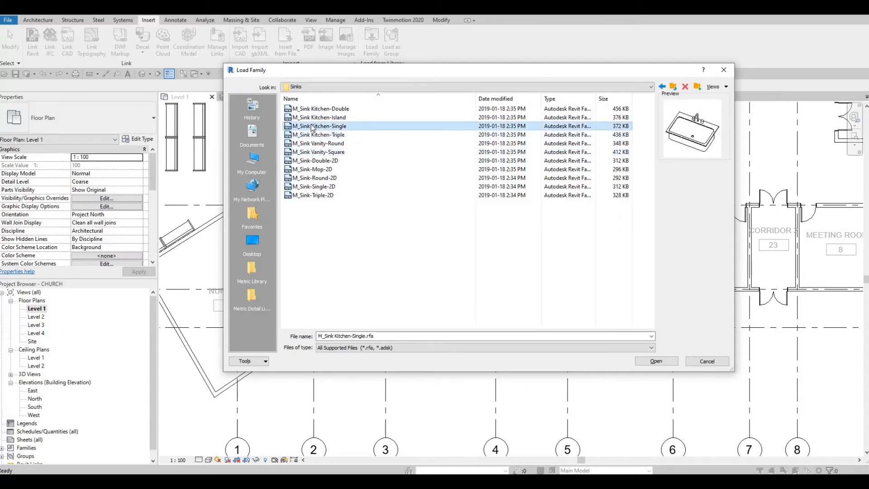
pyautogui.click(306, 136)
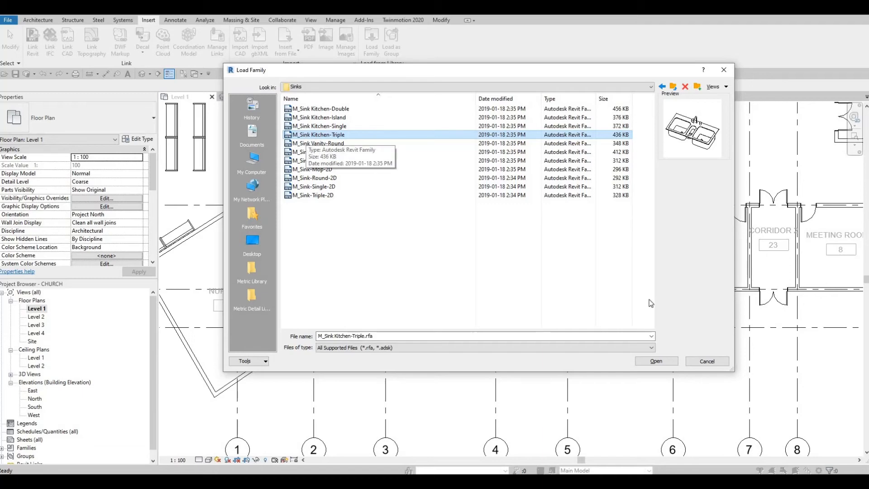
pyautogui.press('Return')
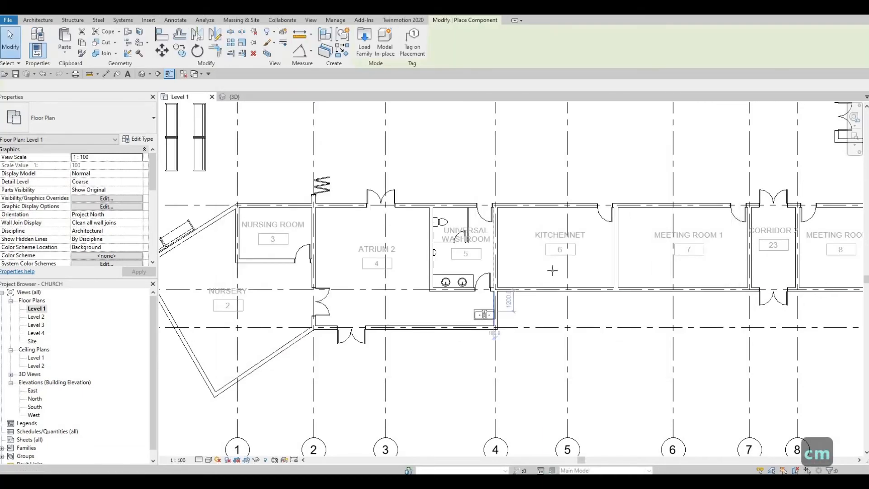
# Place the triple kitchen sink with CM against the lower wall of the Kitchennet, room 6
pyautogui.scroll(3, 545, 271)
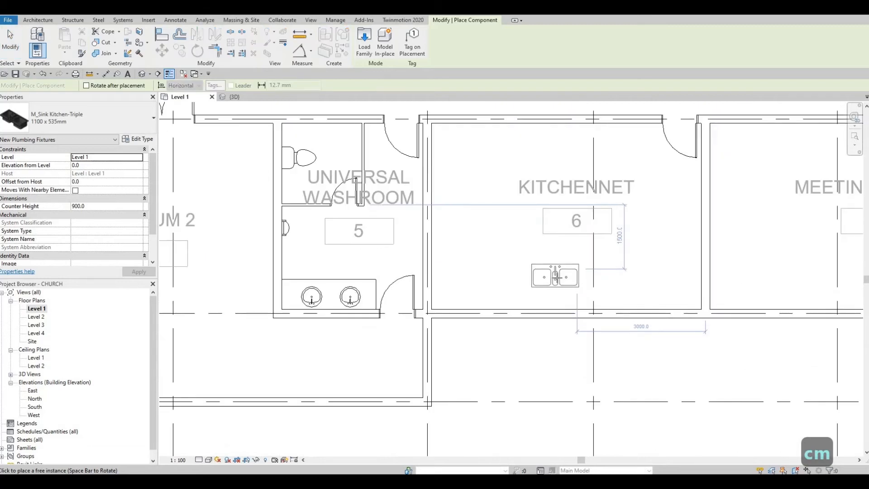
pyautogui.press('c')
pyautogui.press('m')
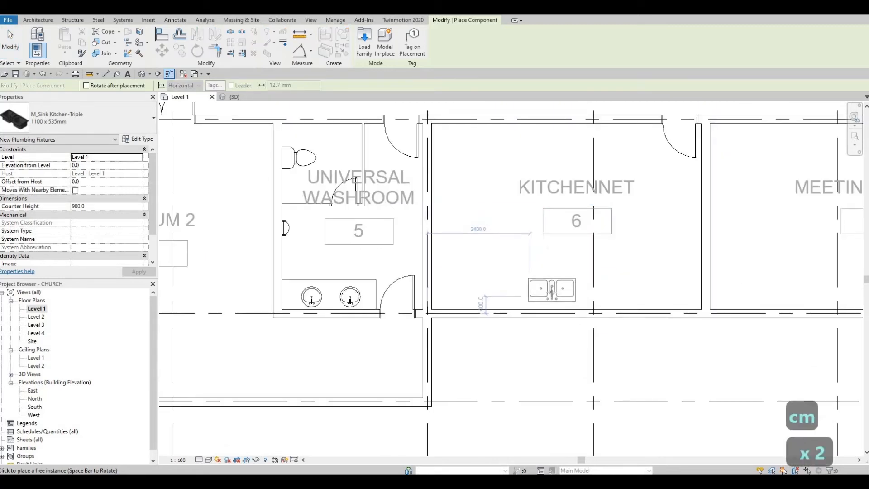
pyautogui.click(538, 322)
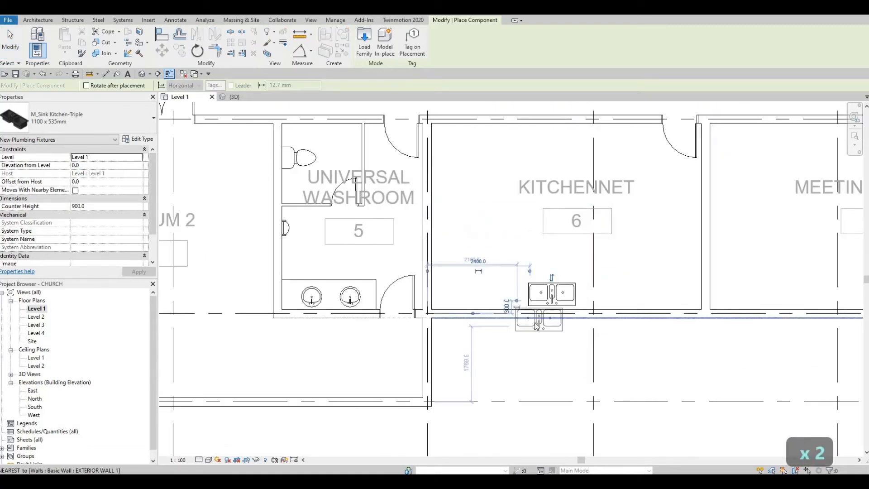
pyautogui.press('Escape')
pyautogui.press('Escape')
pyautogui.press('Escape')
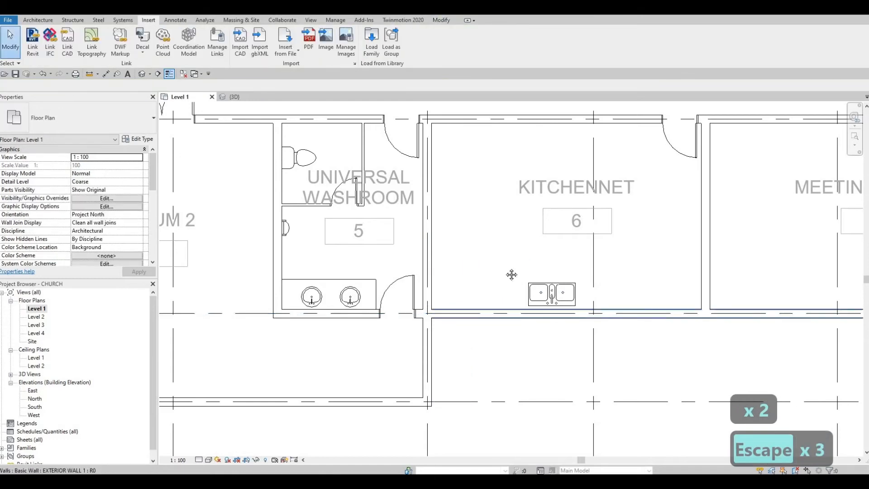
pyautogui.scroll(-2, 520, 269)
pyautogui.moveTo(521, 247); pyautogui.dragTo(519, 208, button='middle')
pyautogui.moveTo(497, 144); pyautogui.dragTo(494, 209, button='middle')
# Load the M_Refrigerator-French_Door-with_Ice_and_Water_Dispenser family from Specialty Equipment > Domestic > Mid-Range
pyautogui.click(371, 40)
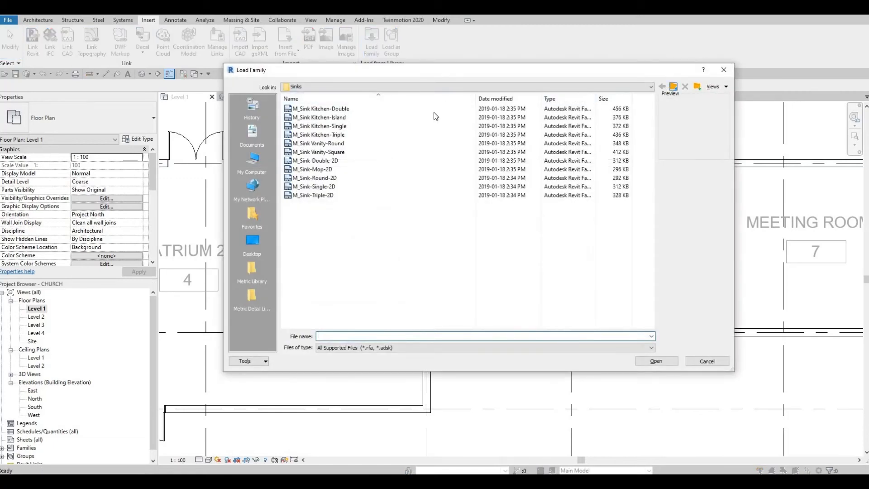
pyautogui.click(673, 87)
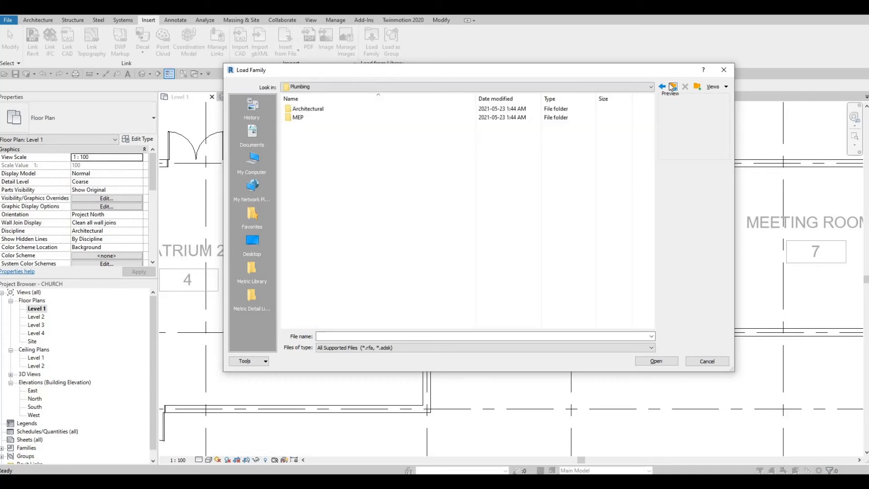
pyautogui.click(673, 87)
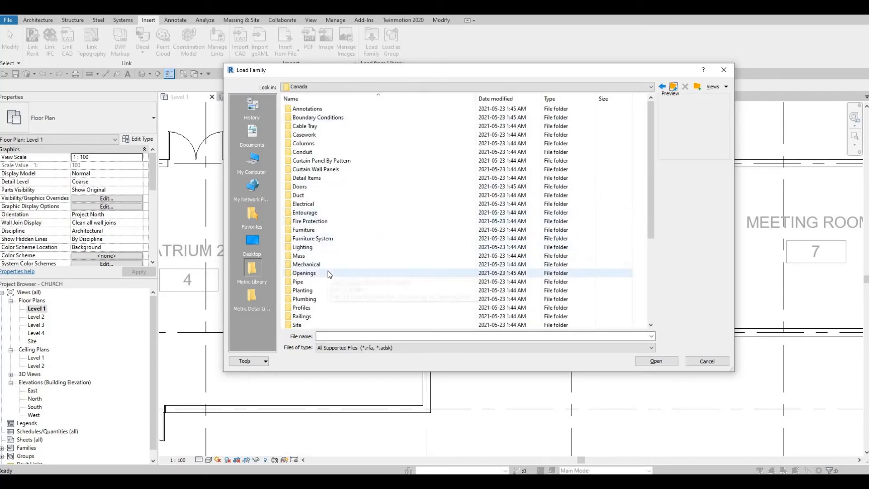
pyautogui.scroll(-3, 328, 270)
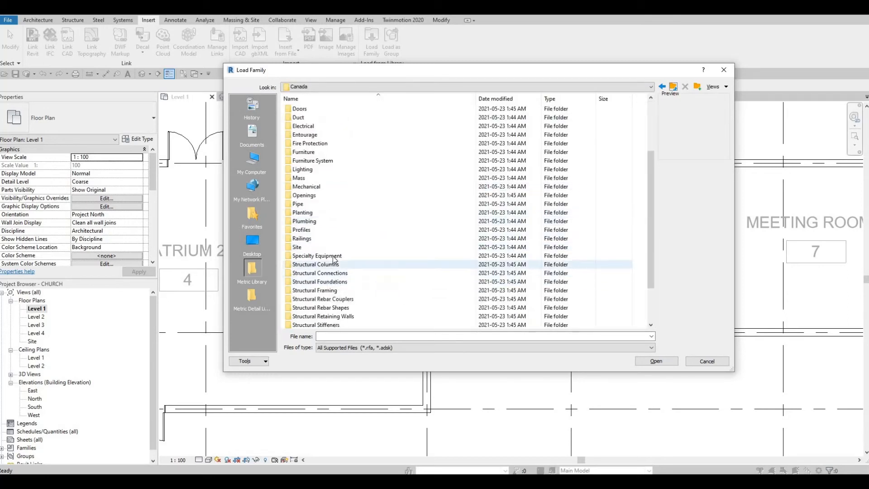
pyautogui.doubleClick(317, 256)
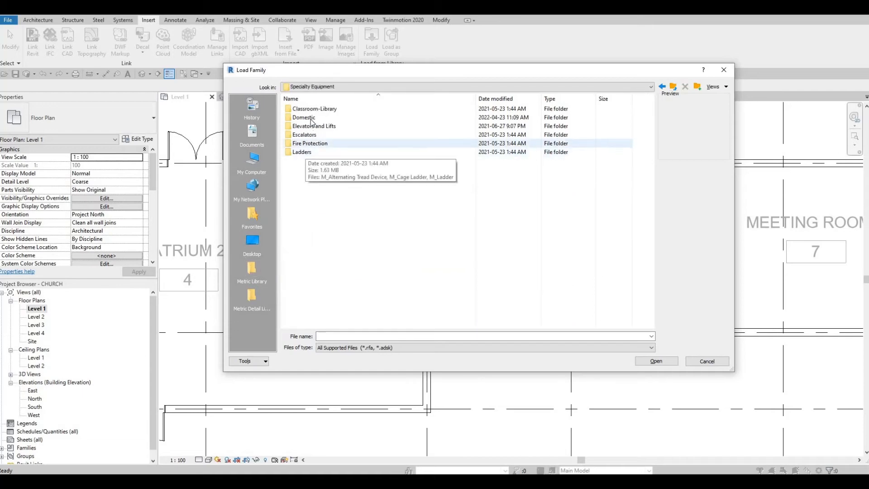
pyautogui.doubleClick(311, 118)
pyautogui.doubleClick(311, 118)
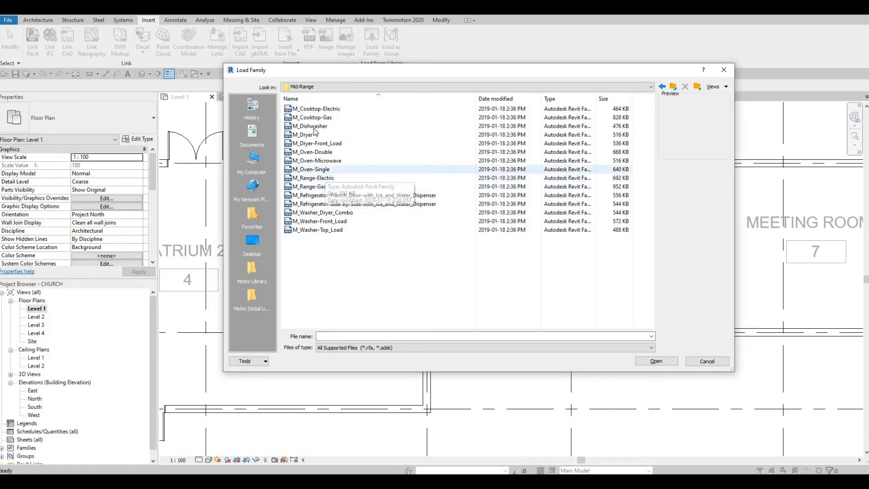
pyautogui.click(312, 178)
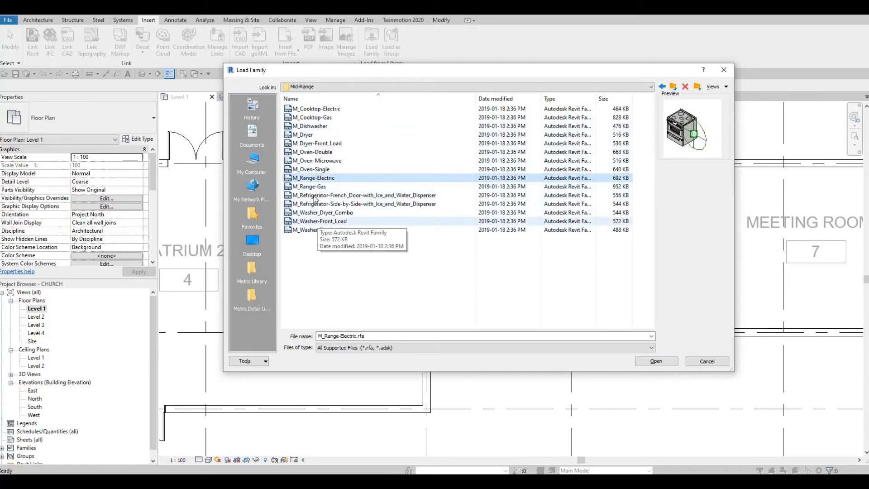
pyautogui.click(316, 195)
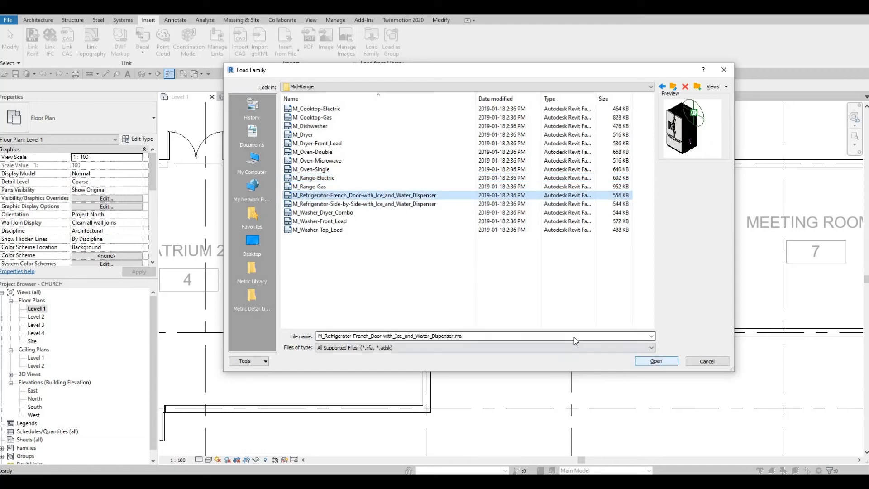
pyautogui.press('Return')
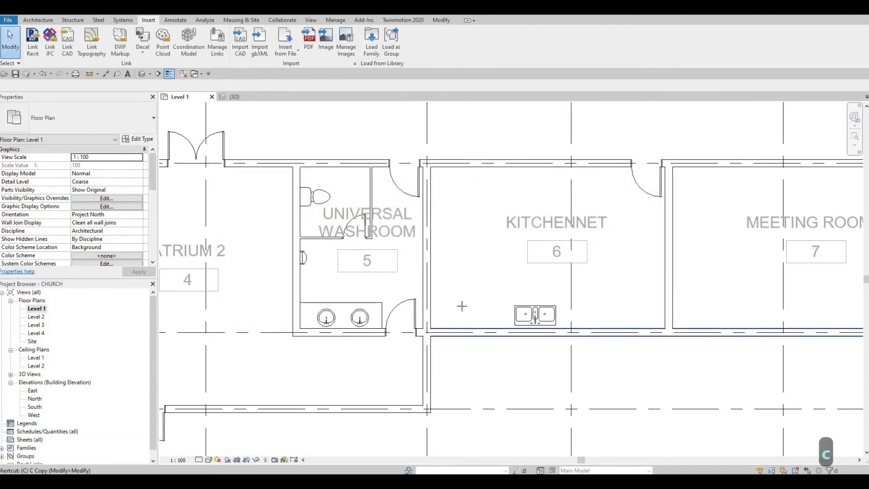
# Place the French-door refrigerator with CM, rotated to face in, against the kitchenette's lower wall
pyautogui.press('c')
pyautogui.press('m')
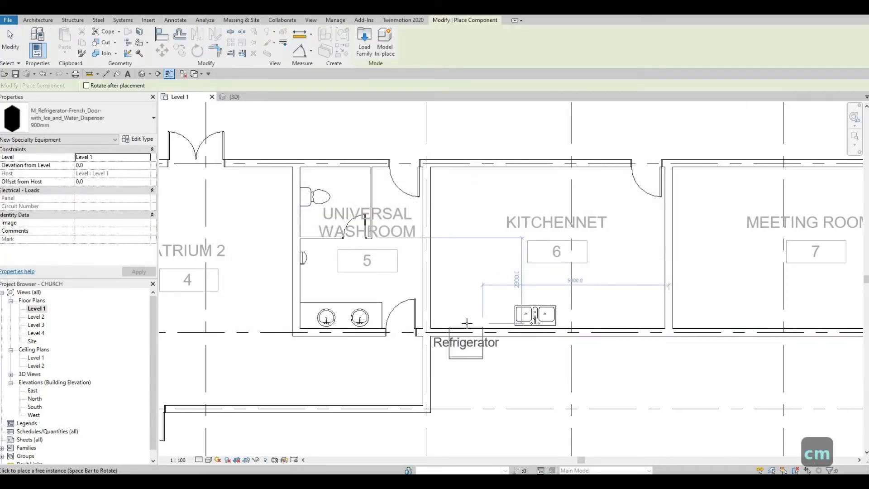
pyautogui.press('space')
pyautogui.press('space')
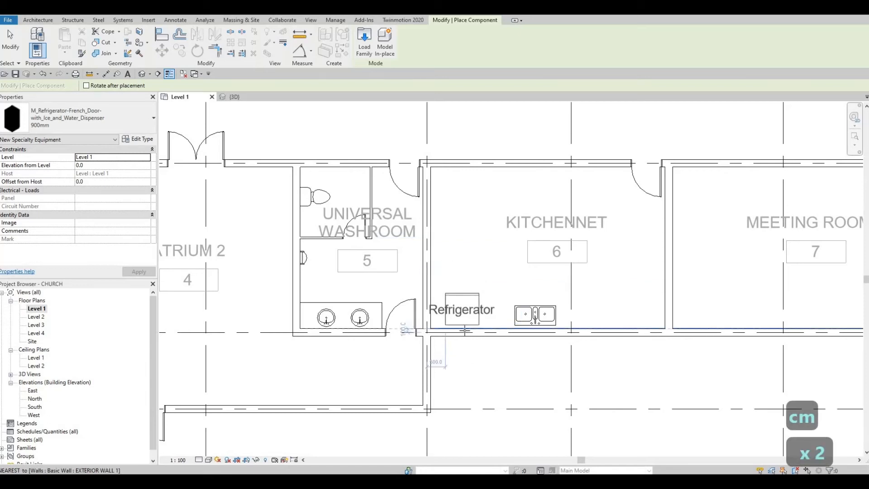
pyautogui.click(476, 324)
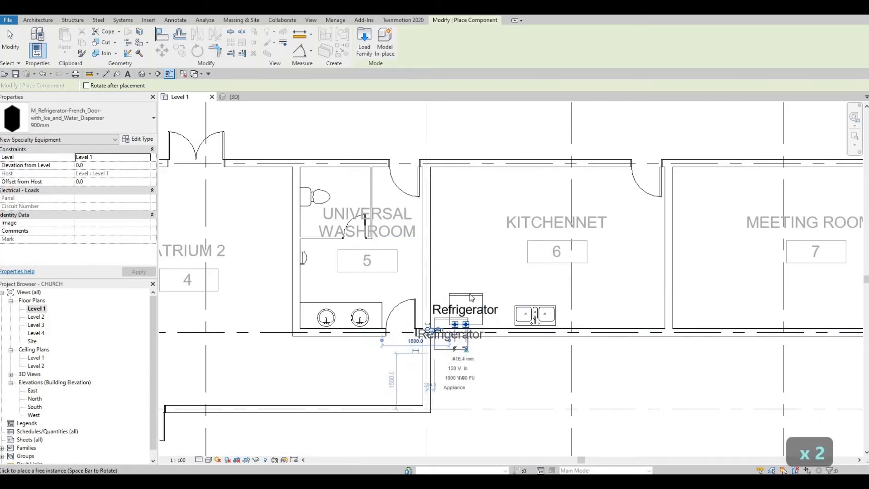
pyautogui.scroll(2, 451, 349)
pyautogui.press('Escape')
pyautogui.press('Escape')
pyautogui.press('Escape')
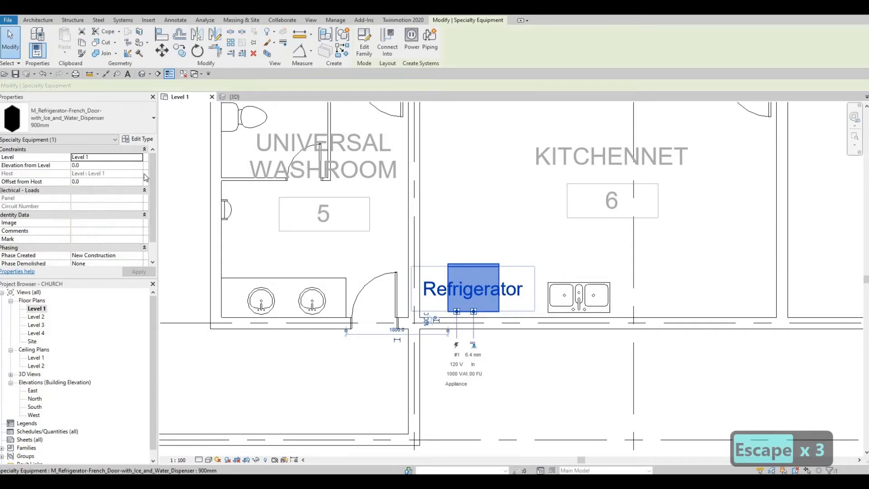
# Turn off Show Label in the refrigerator's type properties
pyautogui.click(138, 139)
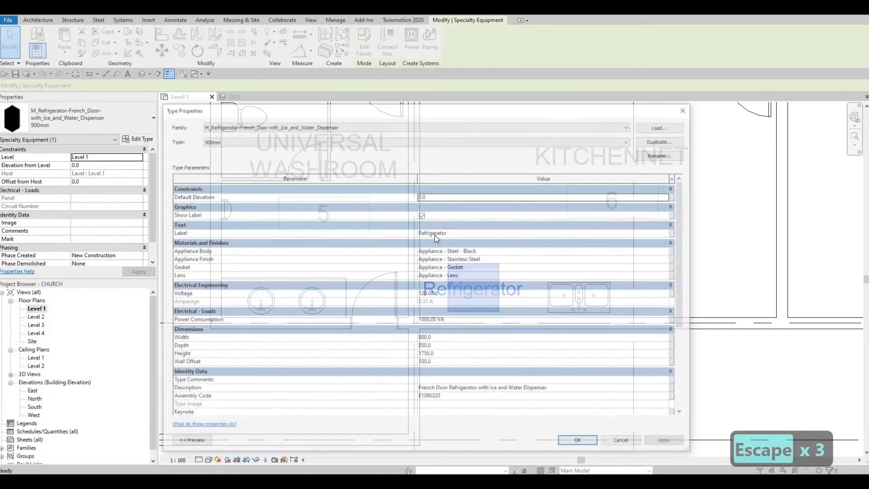
pyautogui.click(423, 215)
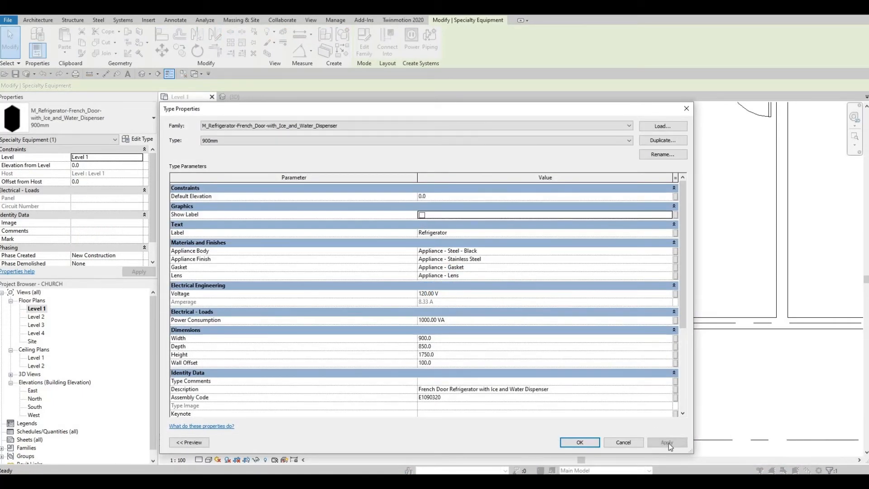
pyautogui.click(670, 443)
pyautogui.click(575, 444)
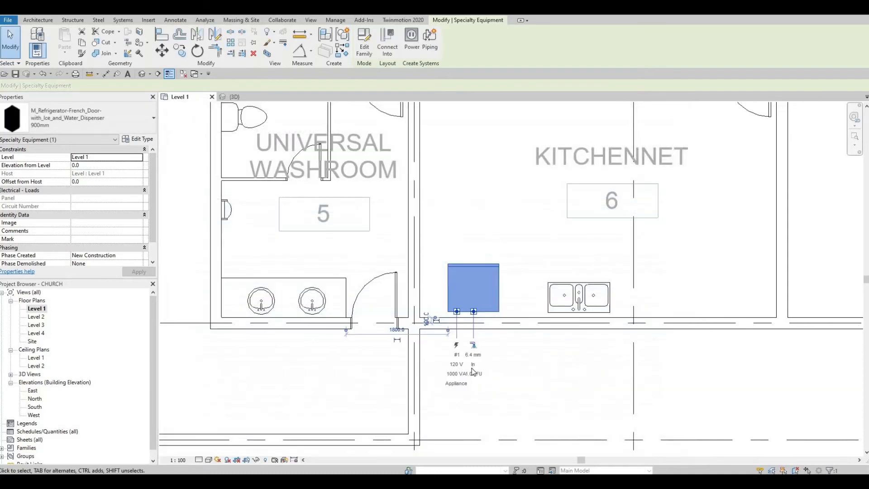
pyautogui.press('Escape')
pyautogui.press('Escape')
pyautogui.press('Escape')
# Align the refrigerator's edge flush with the kitchen wall face using AL
pyautogui.press('a')
pyautogui.press('l')
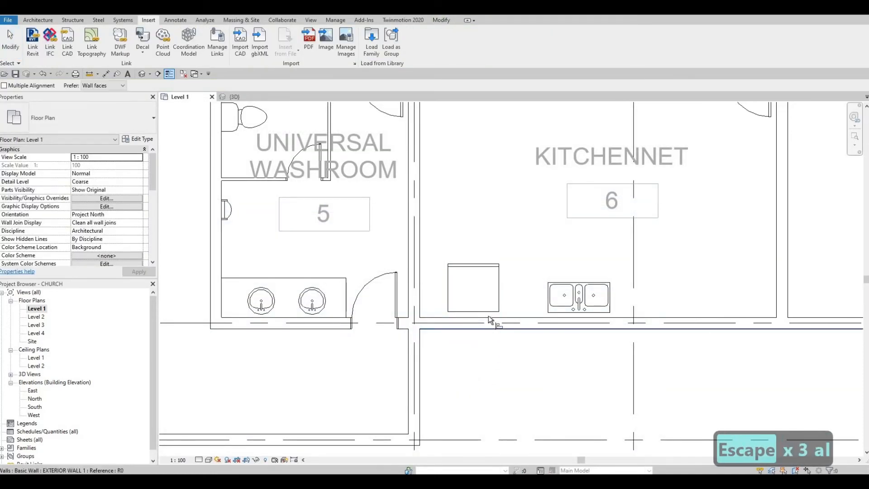
pyautogui.click(460, 318)
pyautogui.click(473, 312)
pyautogui.press('Escape')
pyautogui.press('Escape')
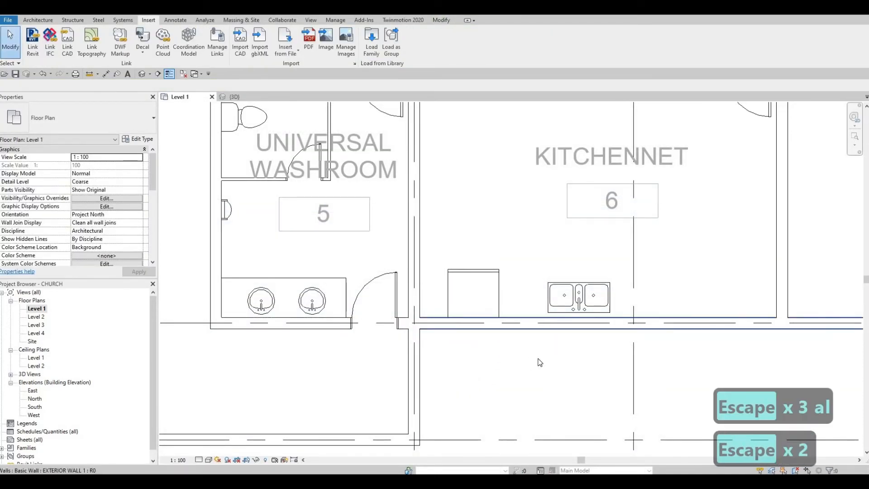
pyautogui.scroll(-1, 538, 365)
pyautogui.moveTo(638, 345); pyautogui.dragTo(563, 281, button='middle')
pyautogui.scroll(-1, 562, 280)
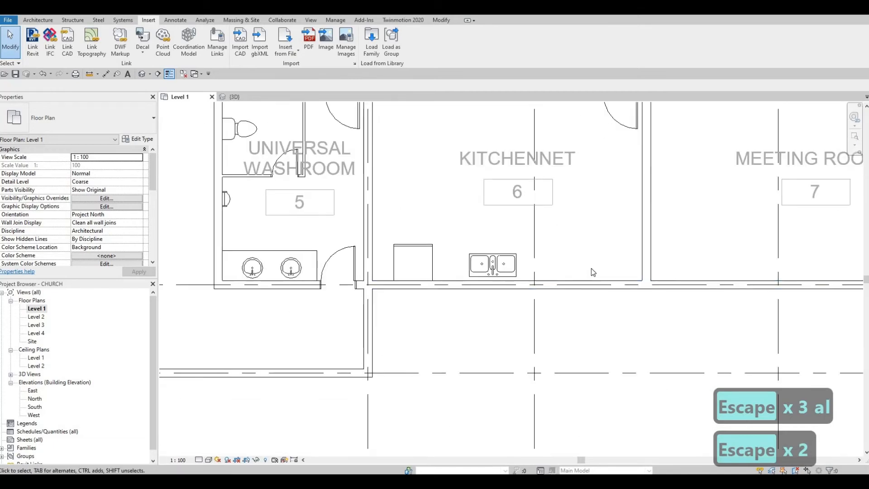
pyautogui.moveTo(632, 187); pyautogui.dragTo(634, 248, button='middle')
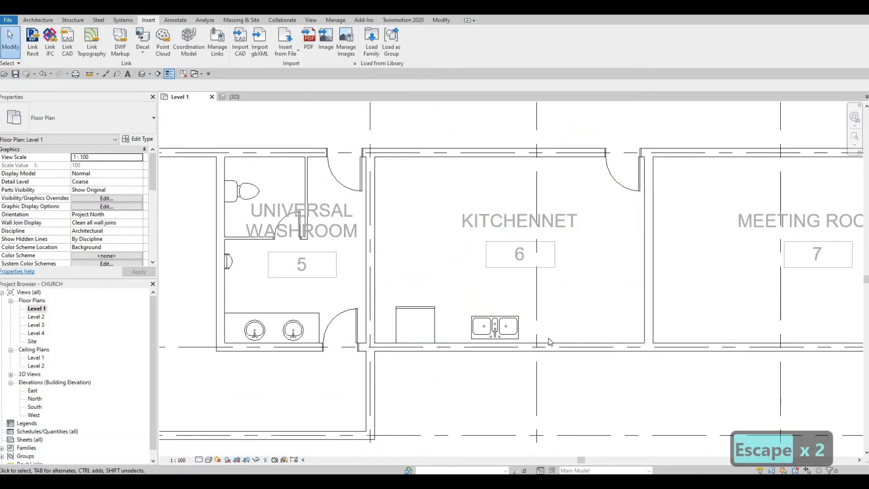
# Nudge the refrigerator two steps left toward the kitchenette's left wall
pyautogui.click(417, 310)
pyautogui.press('Left')
pyautogui.press('Left')
pyautogui.press('Left')
pyautogui.press('Left')
pyautogui.press('Left')
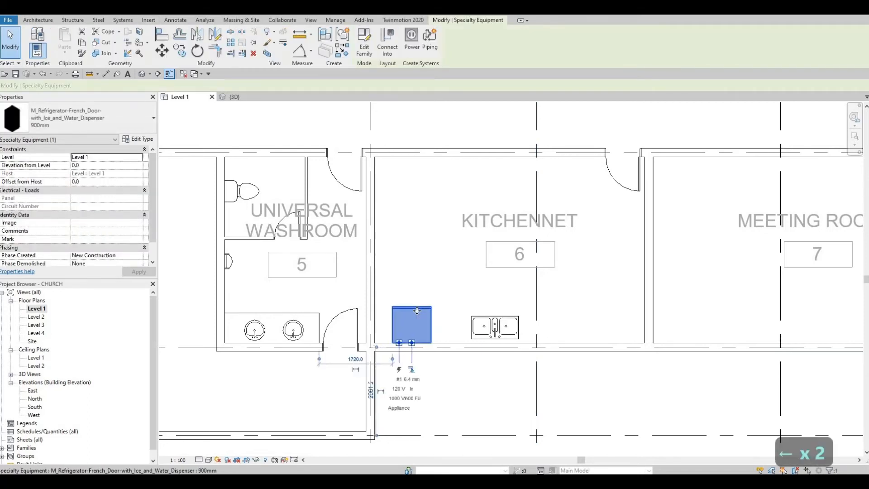
pyautogui.press('Left')
pyautogui.press('Left')
pyautogui.press('Left')
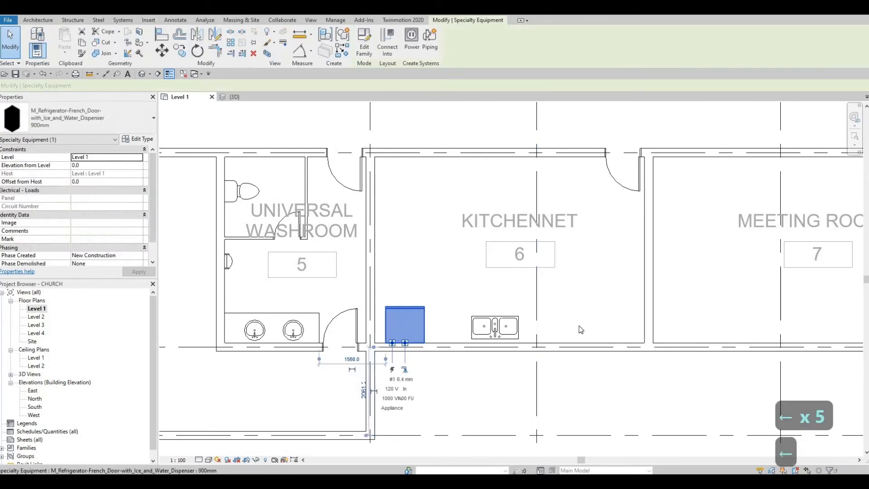
# Nudge the triple sink three steps right along the bottom wall, leaving space beside the refrigerator
pyautogui.click(521, 328)
pyautogui.press('Right')
pyautogui.press('Right')
pyautogui.press('Right')
pyautogui.press('Right')
pyautogui.press('Right')
pyautogui.press('Right')
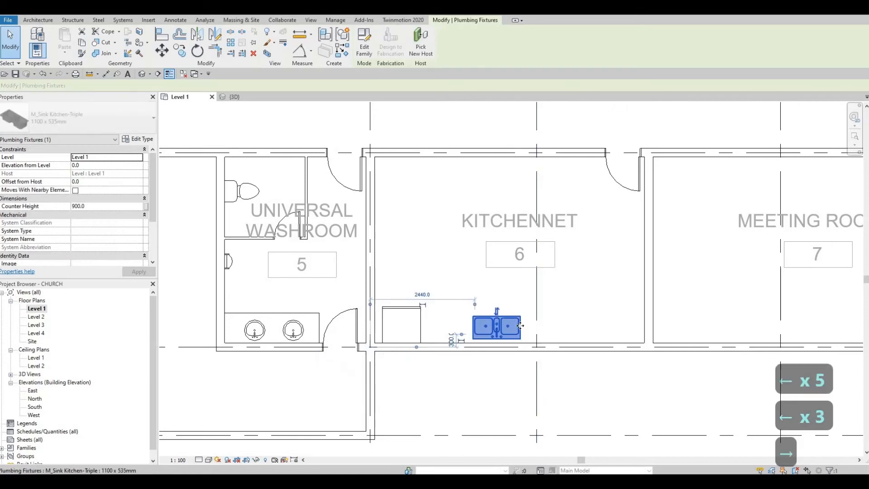
pyautogui.press('Right')
pyautogui.press('Right')
pyautogui.press('Right')
pyautogui.press('Right')
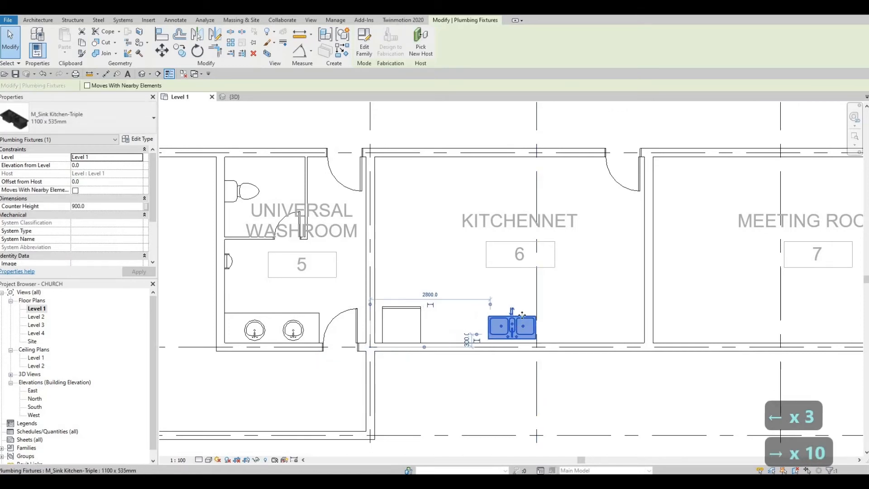
pyautogui.press('Escape')
pyautogui.moveTo(369, 129); pyautogui.dragTo(368, 138, button='middle')
pyautogui.press('Escape')
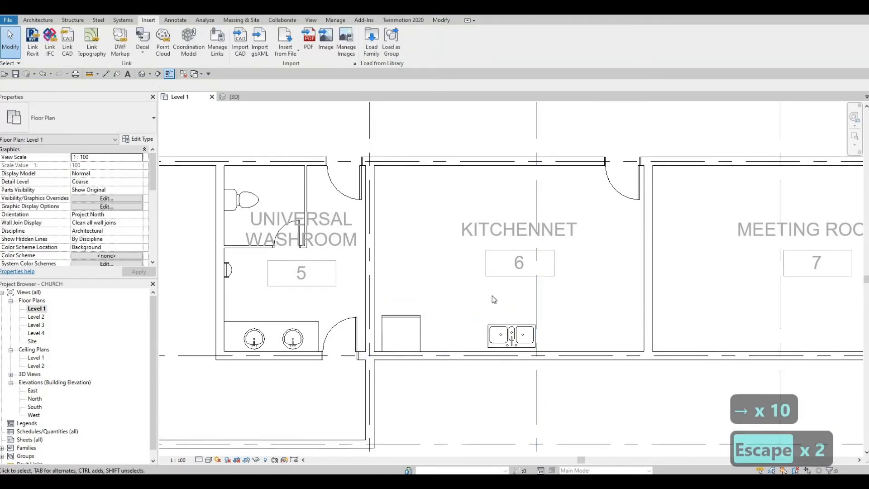
pyautogui.click(504, 330)
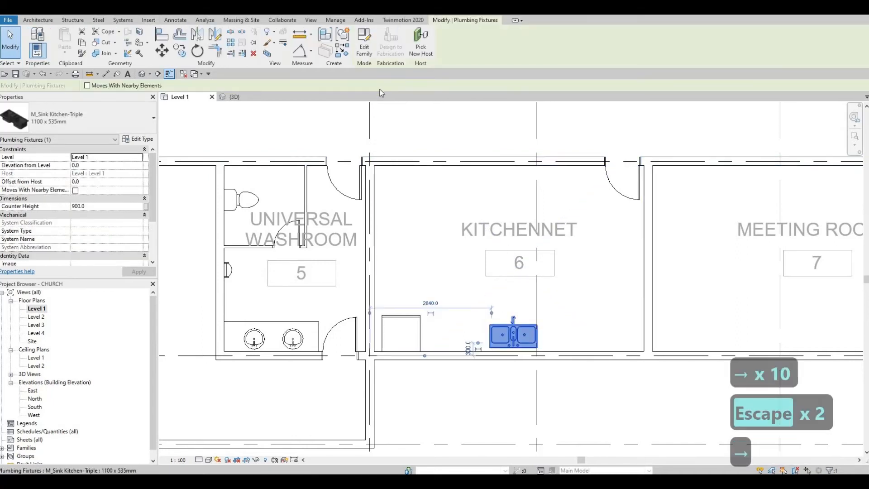
pyautogui.press('Right')
pyautogui.press('Right')
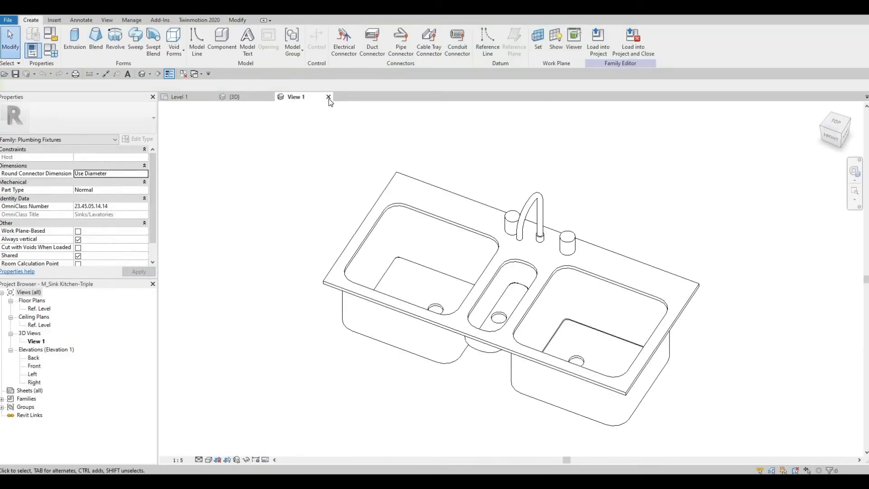
pyautogui.click(425, 249)
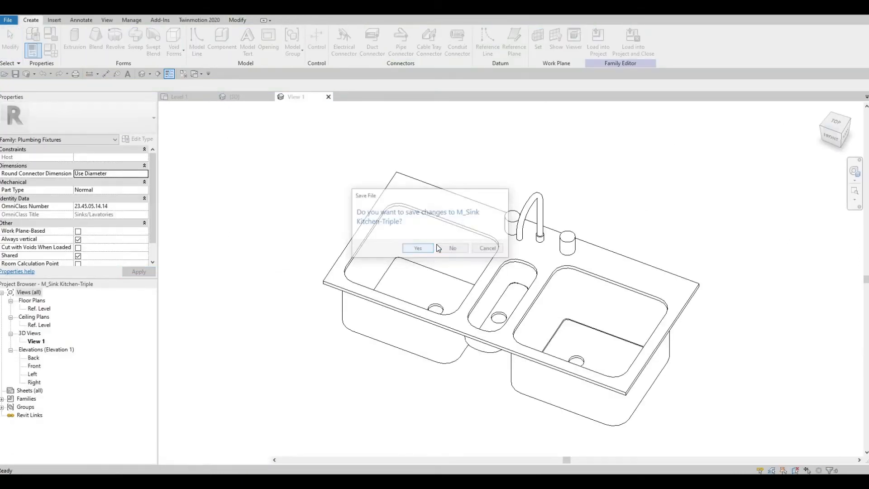
pyautogui.press('Escape')
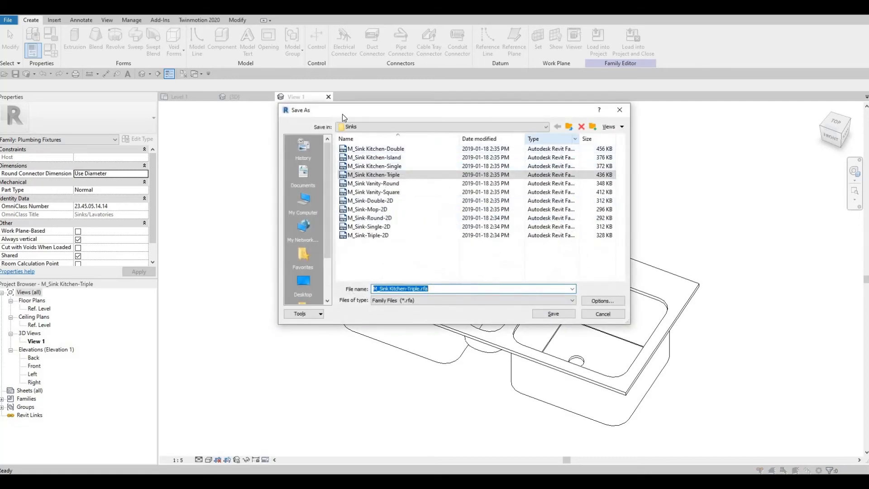
pyautogui.press('Escape')
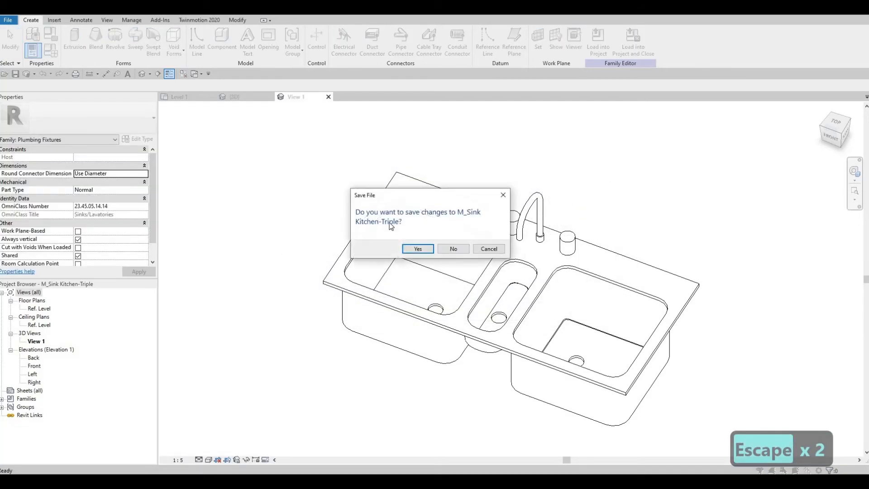
pyautogui.press('Return')
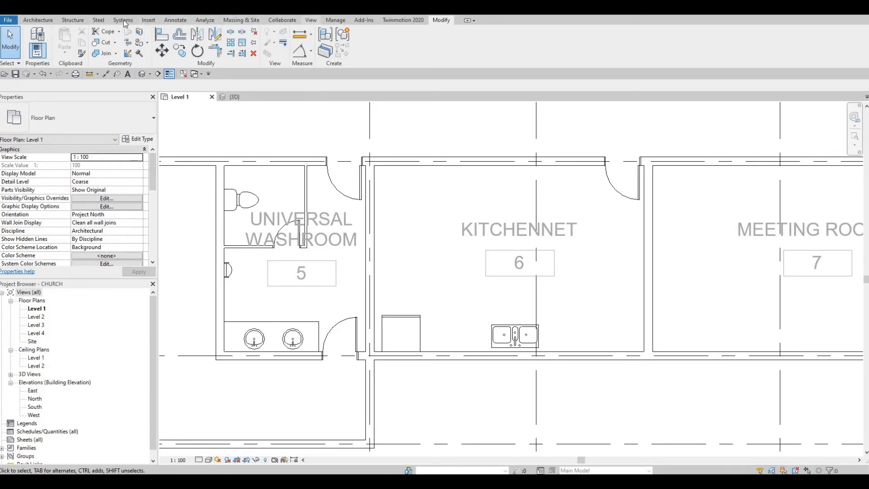
# Load the M_Oven-Double family into the project
pyautogui.click(143, 21)
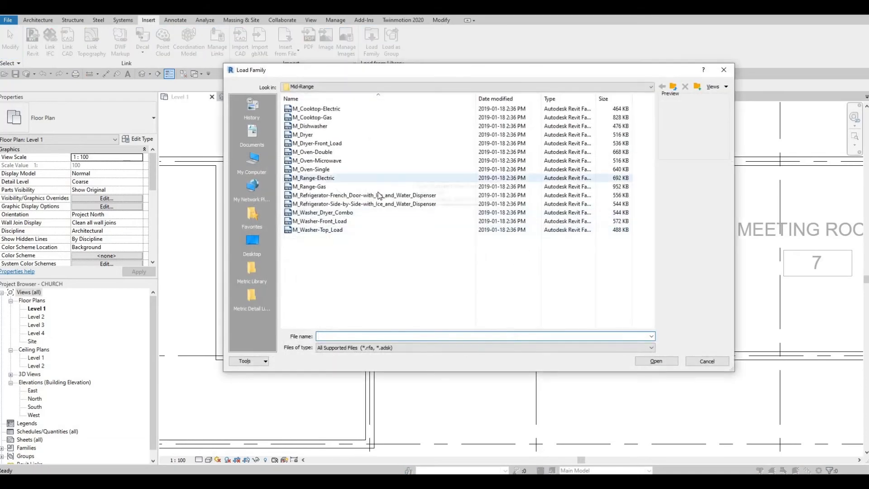
pyautogui.click(327, 161)
pyautogui.click(326, 153)
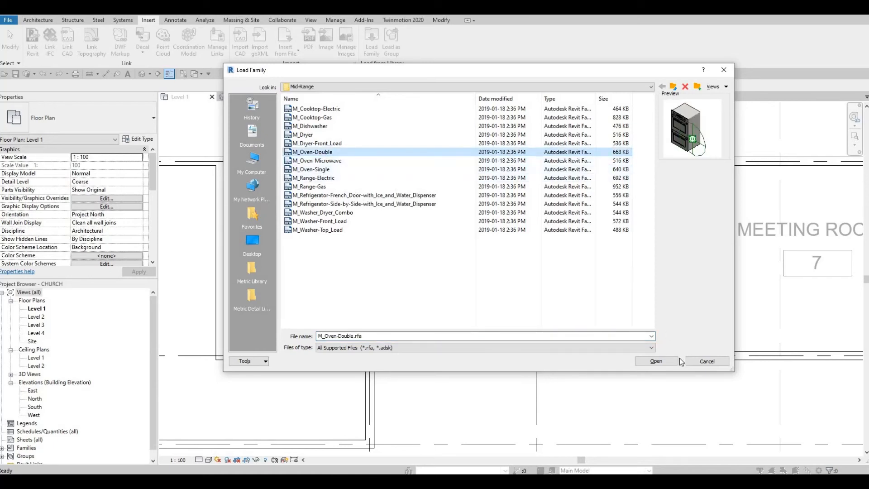
pyautogui.press('Return')
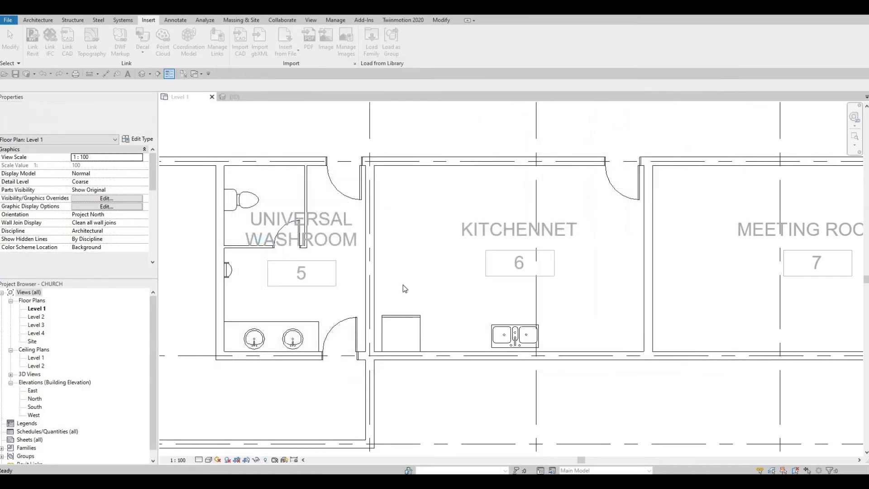
# Place the double oven upright beside the refrigerator in the kitchenette
pyautogui.press('c')
pyautogui.press('m')
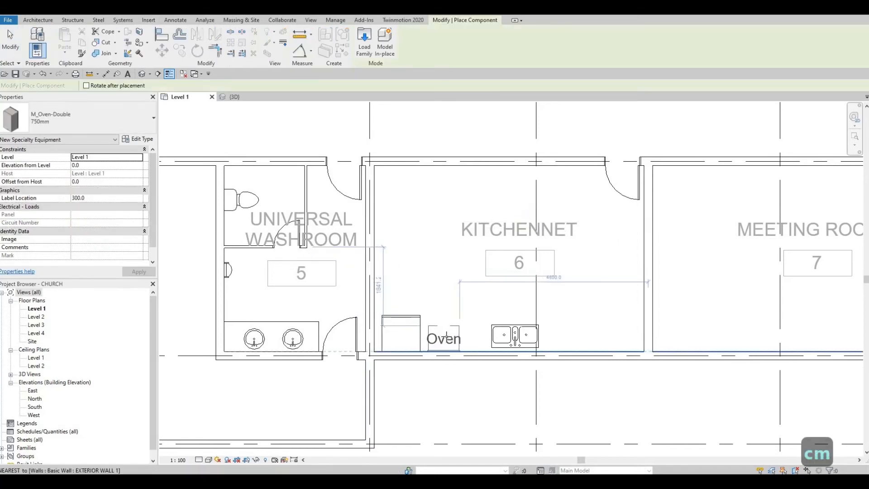
pyautogui.press('c')
pyautogui.press('m')
pyautogui.scroll(2, 443, 340)
pyautogui.press('c')
pyautogui.press('m')
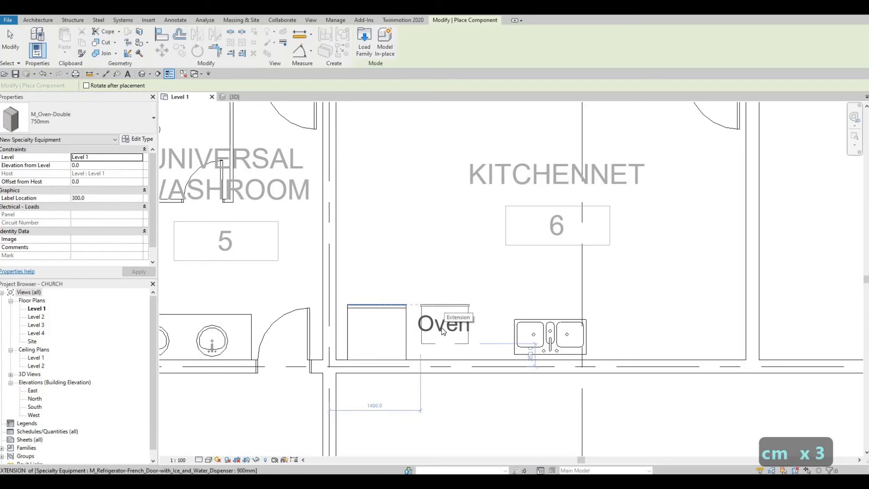
pyautogui.click(443, 331)
pyautogui.press('Escape')
pyautogui.press('Escape')
pyautogui.press('Escape')
# Turn off Show Label in the double oven's type properties
pyautogui.click(443, 324)
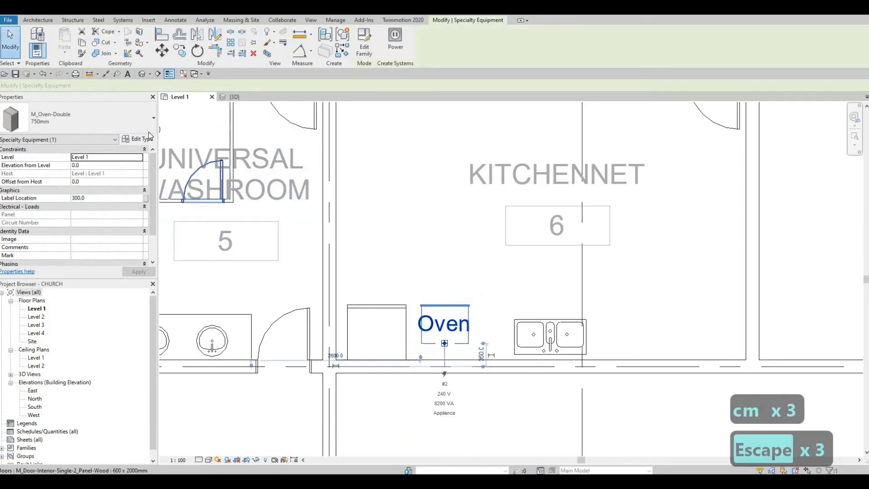
pyautogui.click(148, 137)
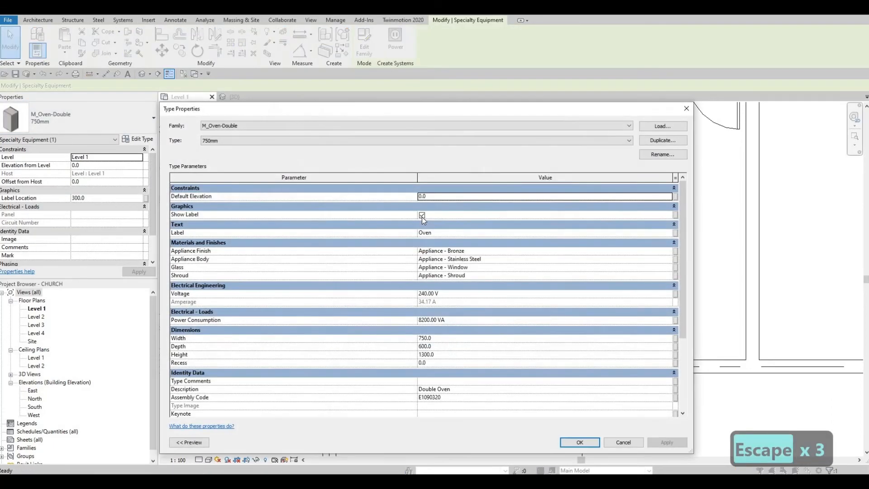
pyautogui.click(422, 215)
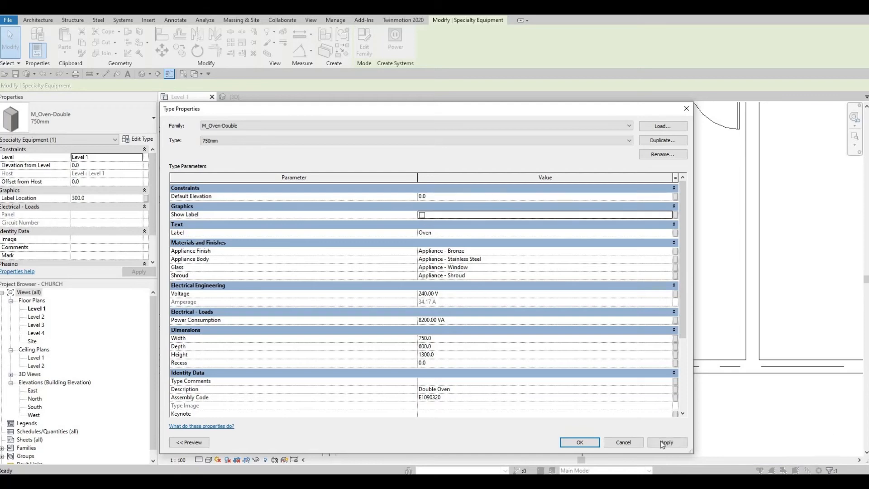
pyautogui.click(596, 445)
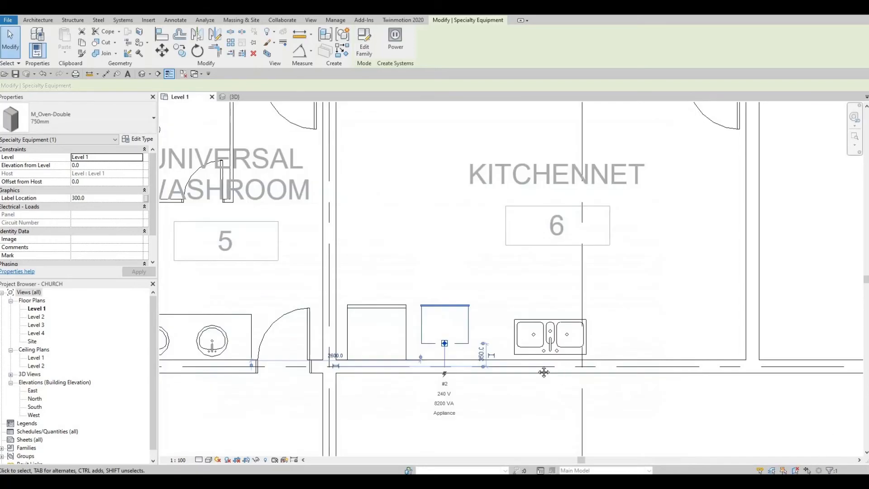
pyautogui.press('Escape')
pyautogui.press('Escape')
pyautogui.press('Escape')
pyautogui.press('Escape')
pyautogui.moveTo(525, 348); pyautogui.dragTo(482, 335, button='middle')
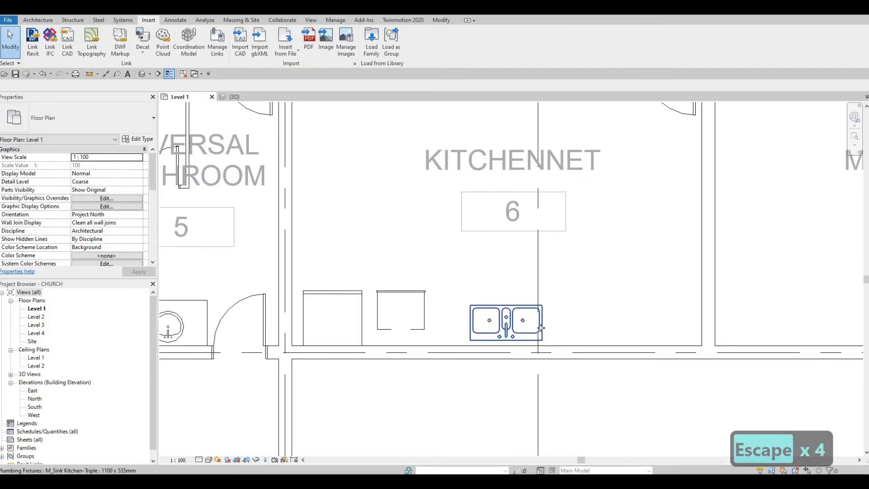
# Nudge the triple sink one step right to widen the gap beside the double oven
pyautogui.click(541, 328)
pyautogui.press('Right')
pyautogui.press('Right')
pyautogui.press('Right')
pyautogui.press('Right')
pyautogui.press('Right')
pyautogui.press('Right')
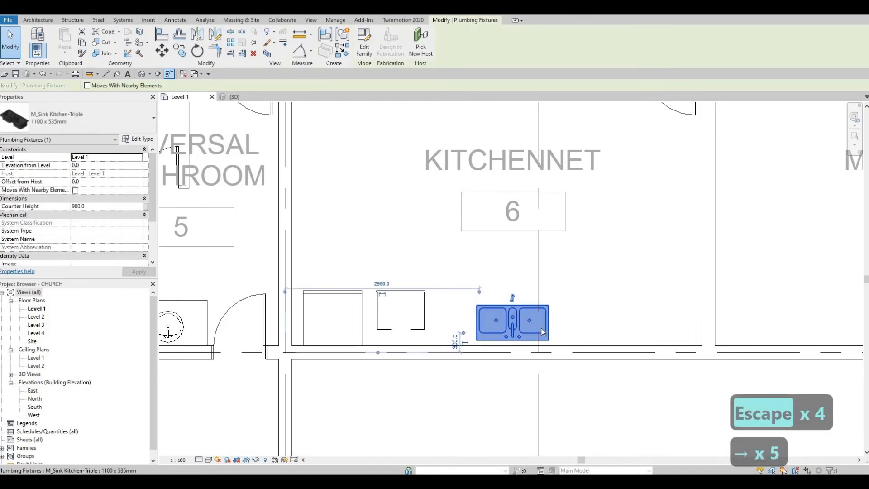
pyautogui.press('Escape')
pyautogui.press('Escape')
pyautogui.press('Escape')
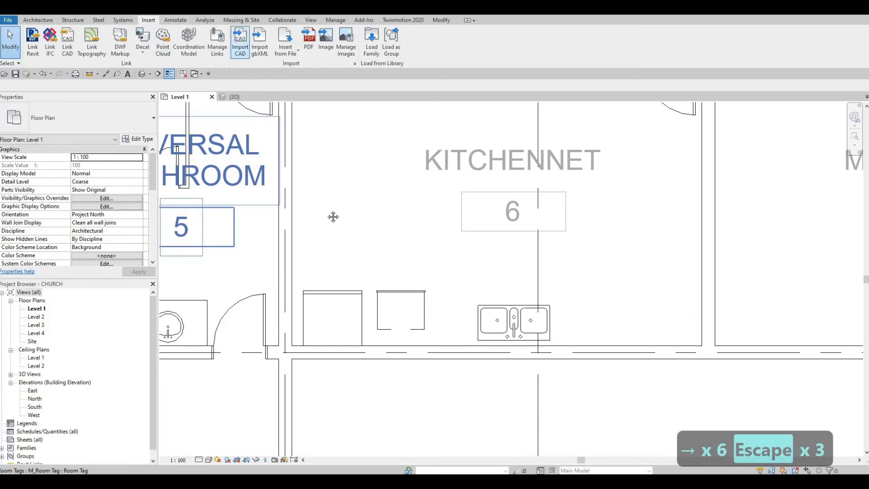
pyautogui.scroll(-2, 335, 257)
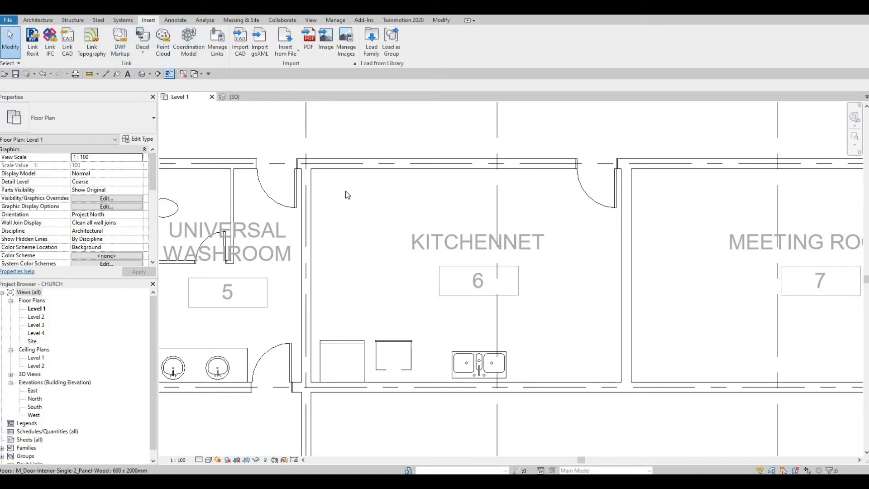
# Start the Detail Line tool in the kitchenette, cancelling two stray line attempts
pyautogui.click(175, 19)
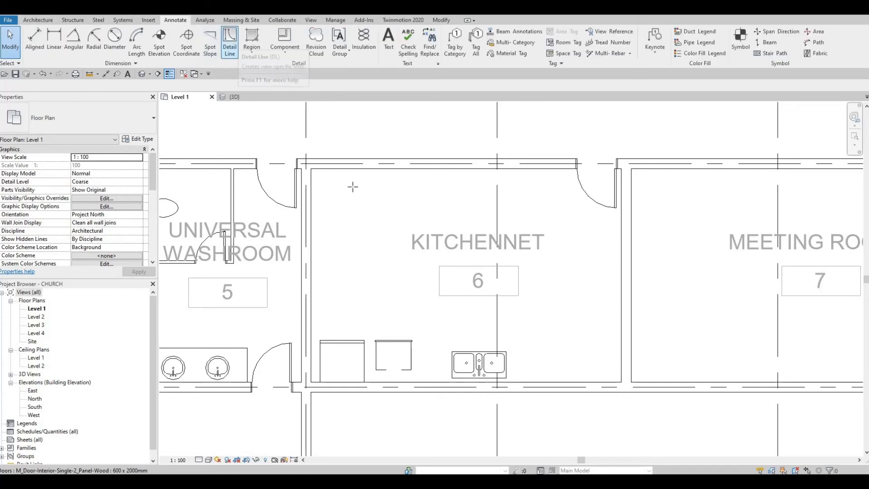
pyautogui.press('d')
pyautogui.press('l')
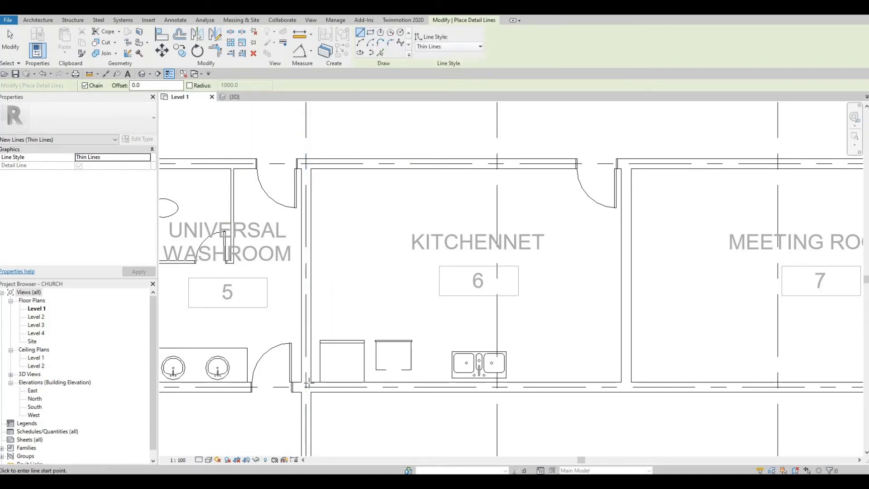
pyautogui.click(640, 361)
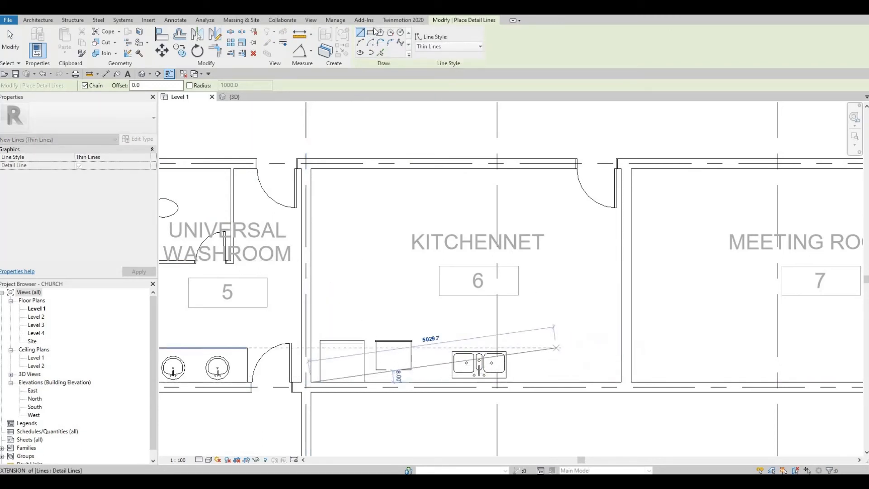
pyautogui.press('Escape')
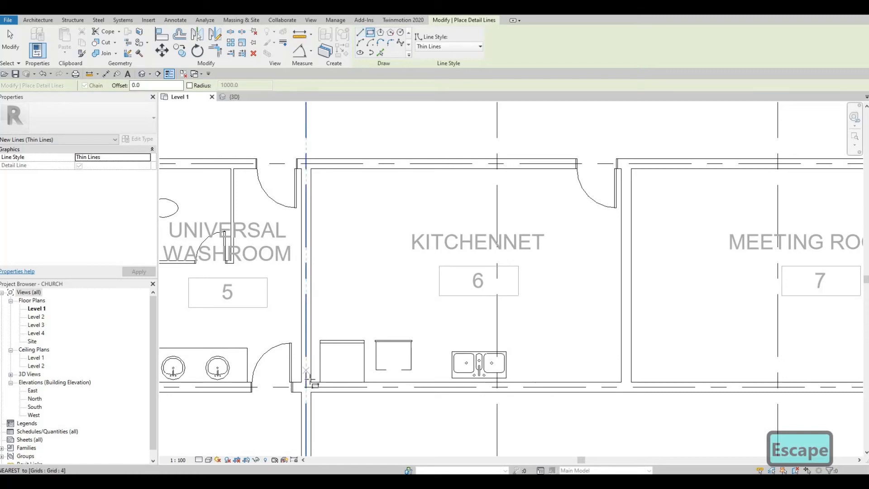
pyautogui.click(311, 381)
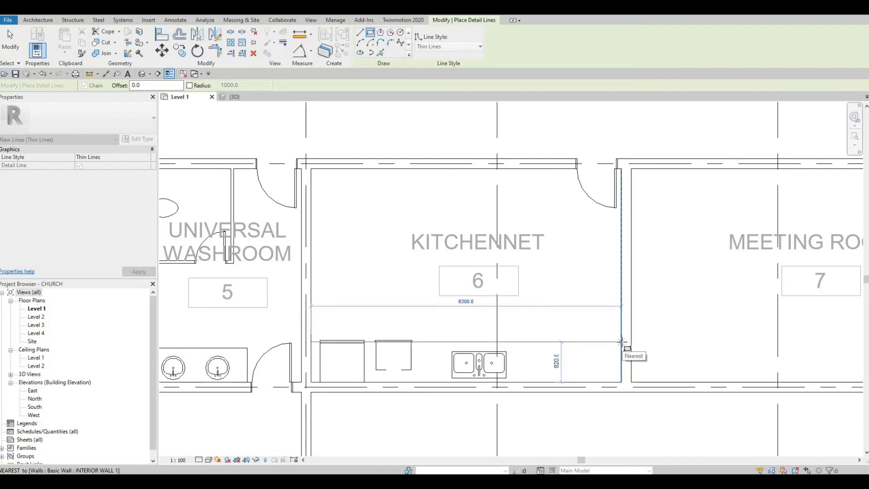
pyautogui.press('Escape')
pyautogui.press('Escape')
# Nudge the kitchenette sink up slightly
pyautogui.click(500, 361)
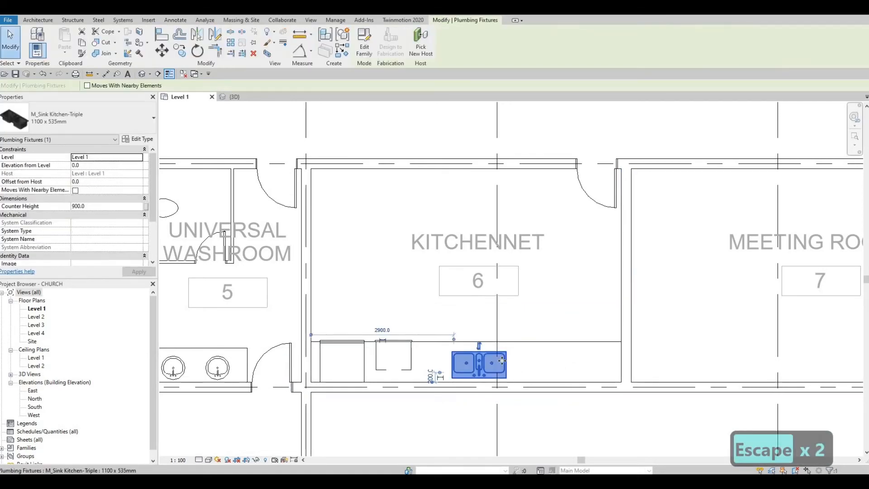
pyautogui.press('Up')
pyautogui.press('Up')
pyautogui.press('Up')
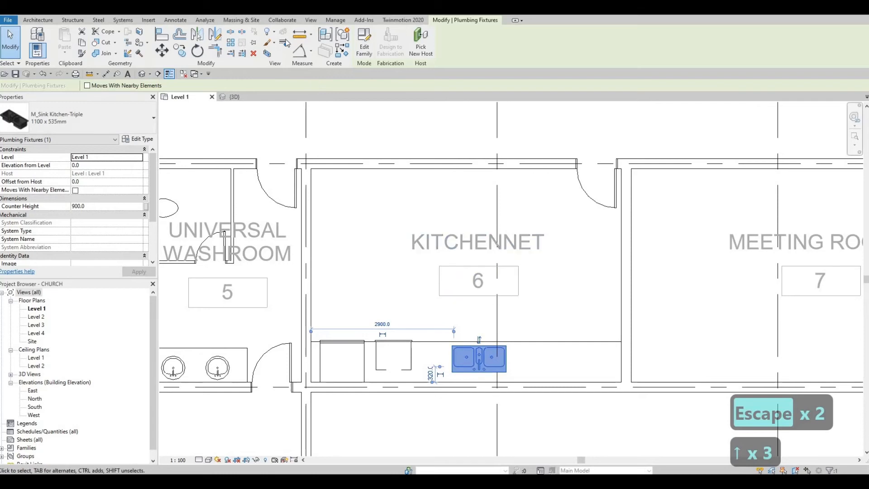
pyautogui.press('Escape')
pyautogui.press('Escape')
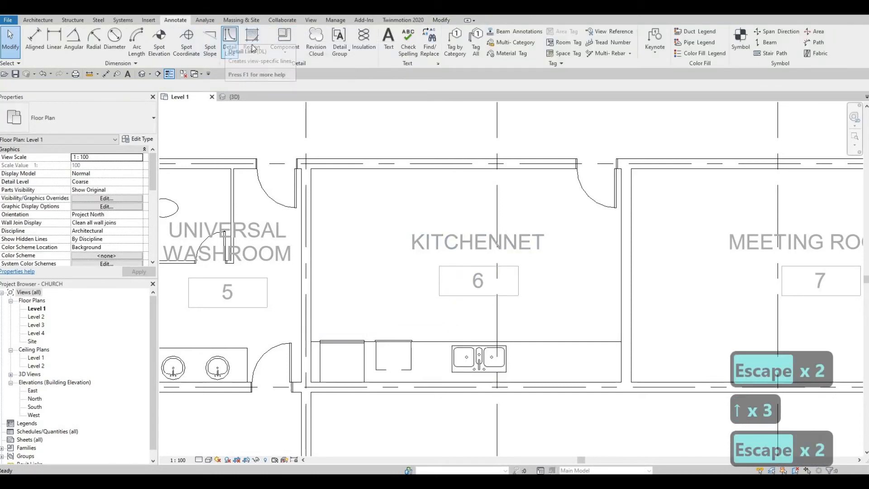
# Draw a rectangular counter outline along the Kitchennet's top wall
pyautogui.click(229, 40)
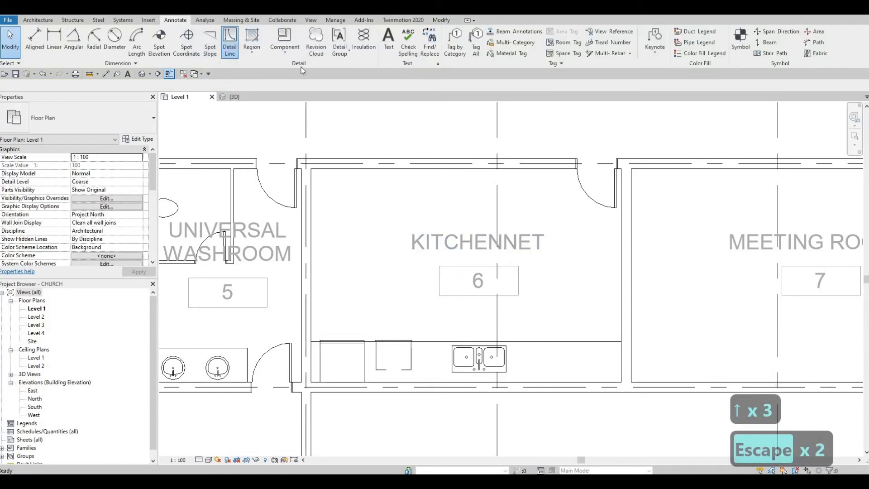
pyautogui.click(311, 169)
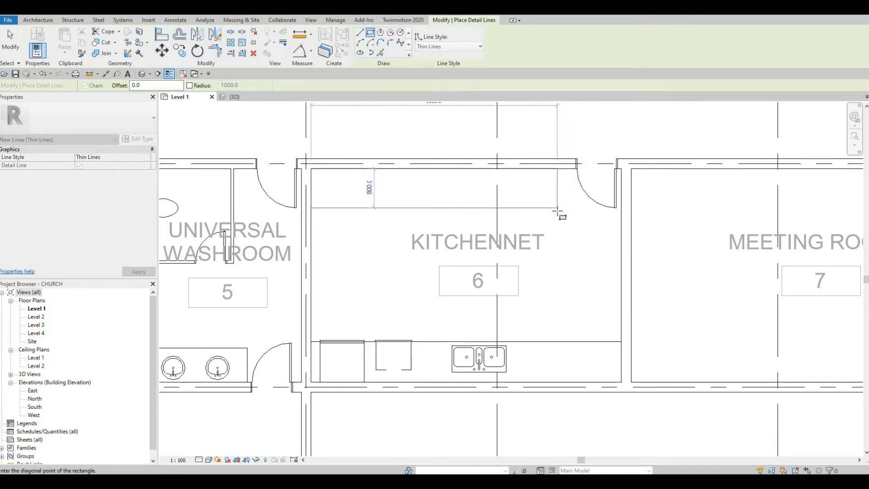
pyautogui.click(521, 228)
pyautogui.press('Escape')
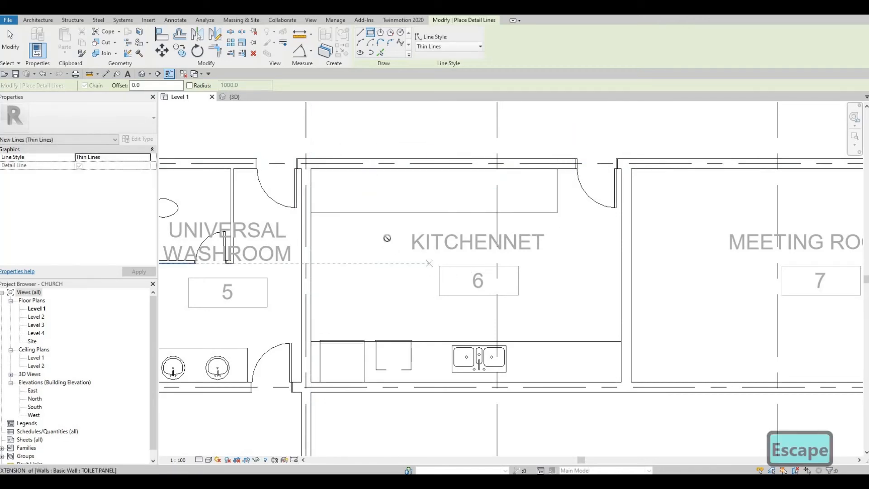
# Draw the 2600 mm island rectangle mid-room and pull its top and bottom edges inward
pyautogui.click(388, 238)
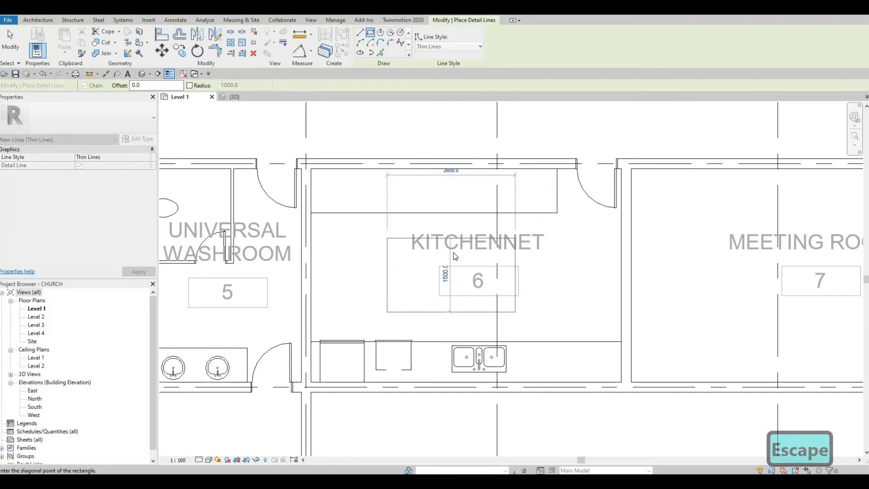
pyautogui.press('Escape')
pyautogui.click(455, 239)
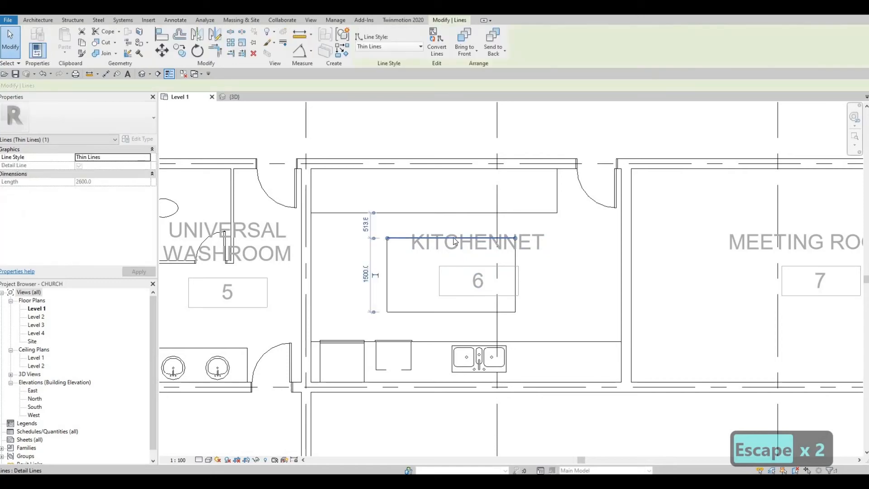
pyautogui.press('Down')
pyautogui.press('Down')
pyautogui.press('Down')
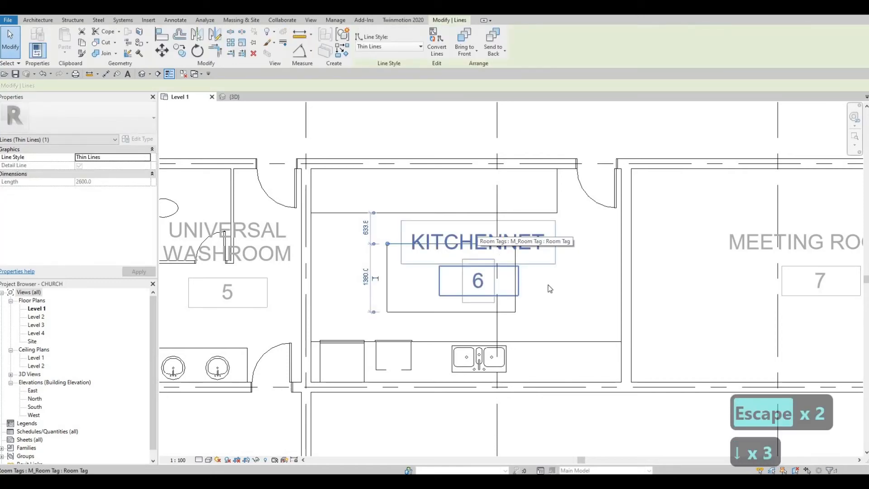
pyautogui.press('Escape')
pyautogui.press('Escape')
pyautogui.click(457, 313)
pyautogui.press('Up')
pyautogui.press('Up')
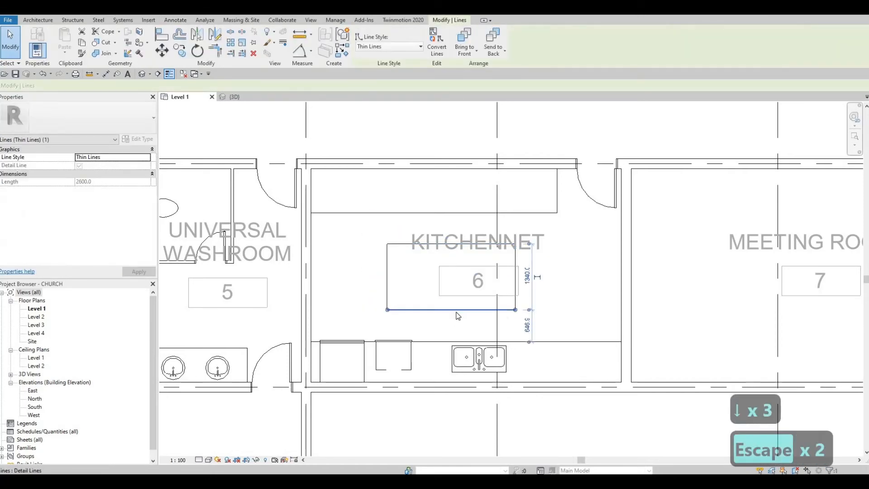
pyautogui.press('Up')
pyautogui.press('Escape')
pyautogui.press('Escape')
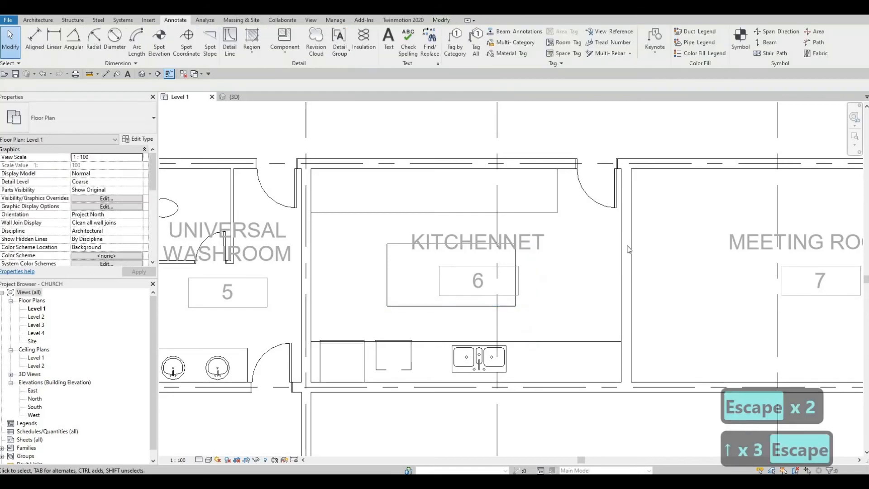
# Pan and zoom the plan to bring the Cafeteria and Kitchennet into view
pyautogui.moveTo(630, 249); pyautogui.dragTo(661, 227, button='middle')
pyautogui.moveTo(523, 294); pyautogui.dragTo(520, 314, button='middle')
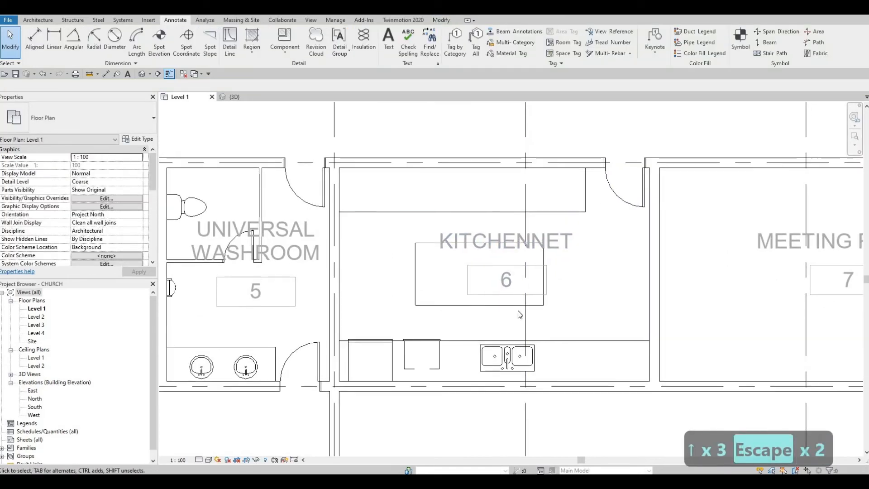
pyautogui.scroll(-4, 517, 273)
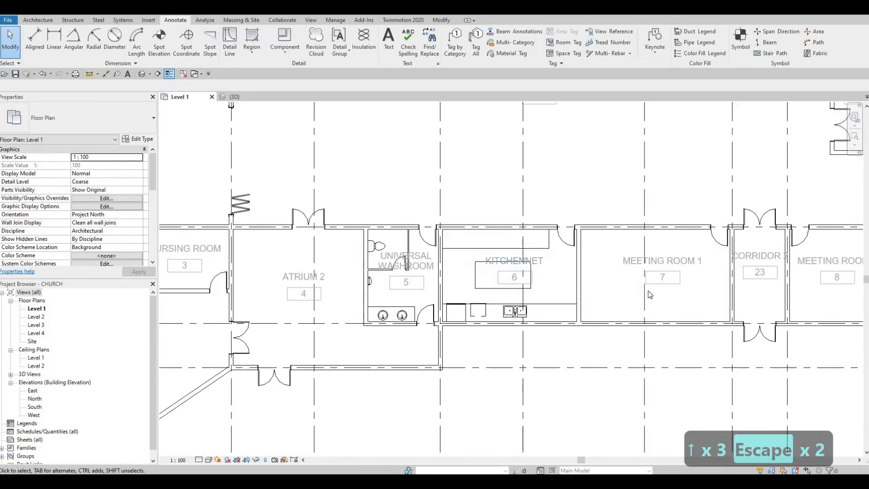
pyautogui.scroll(-2, 450, 228)
pyautogui.moveTo(451, 227); pyautogui.dragTo(453, 300, button='middle')
pyautogui.scroll(-1, 553, 243)
pyautogui.moveTo(503, 252); pyautogui.dragTo(605, 288, button='middle')
pyautogui.moveTo(522, 231); pyautogui.dragTo(508, 285, button='middle')
pyautogui.scroll(3, 440, 207)
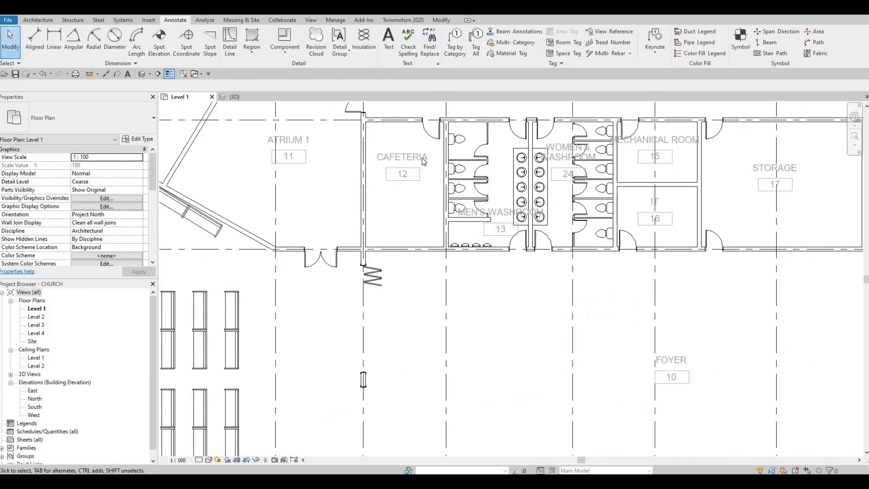
pyautogui.moveTo(407, 205); pyautogui.dragTo(423, 162, button='middle')
pyautogui.scroll(3, 427, 163)
pyautogui.scroll(-5, 427, 168)
pyautogui.moveTo(609, 365); pyautogui.dragTo(608, 249, button='middle')
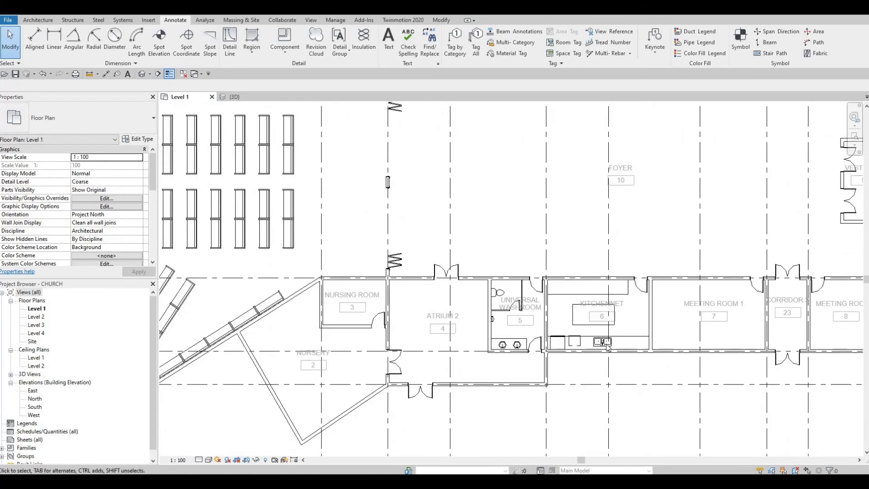
# Copy the Kitchennet's triple sink with CS onto the Cafeteria's left wall, rotated along it
pyautogui.press('Escape')
pyautogui.press('Escape')
pyautogui.click(603, 342)
pyautogui.press('c')
pyautogui.press('s')
pyautogui.moveTo(537, 228); pyautogui.dragTo(559, 382, button='middle')
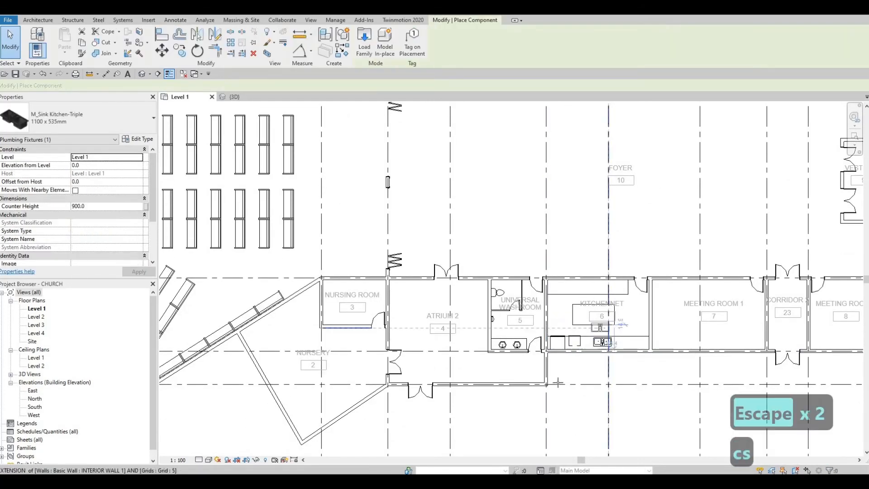
pyautogui.moveTo(430, 196); pyautogui.dragTo(435, 274, button='middle')
pyautogui.scroll(3, 434, 275)
pyautogui.scroll(1, 433, 277)
pyautogui.press('space')
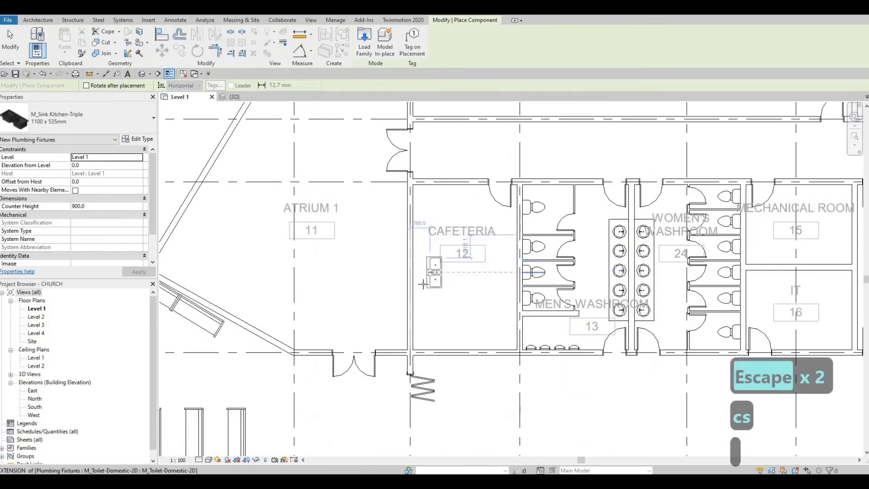
pyautogui.scroll(3, 431, 280)
pyautogui.click(425, 285)
pyautogui.scroll(-2, 424, 273)
pyautogui.press('Escape')
pyautogui.scroll(-2, 529, 252)
pyautogui.moveTo(588, 398); pyautogui.dragTo(516, 254, button='middle')
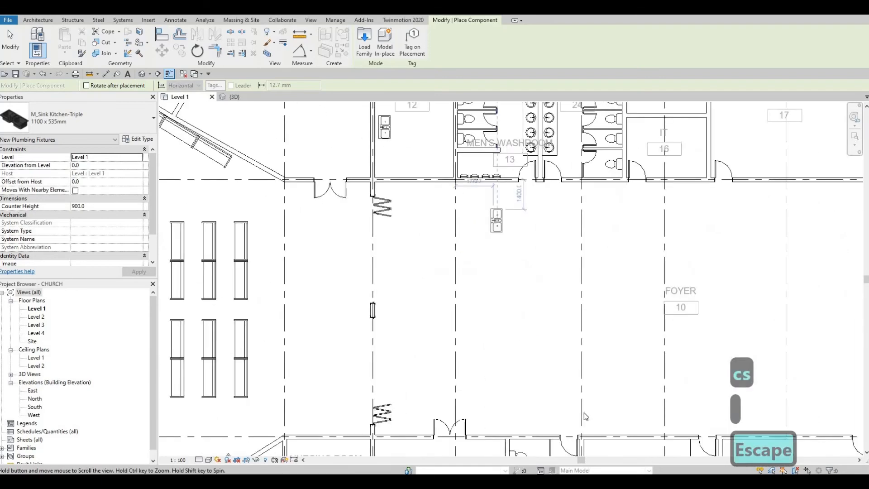
pyautogui.moveTo(584, 416); pyautogui.dragTo(559, 300, button='middle')
pyautogui.press('Escape')
pyautogui.press('Escape')
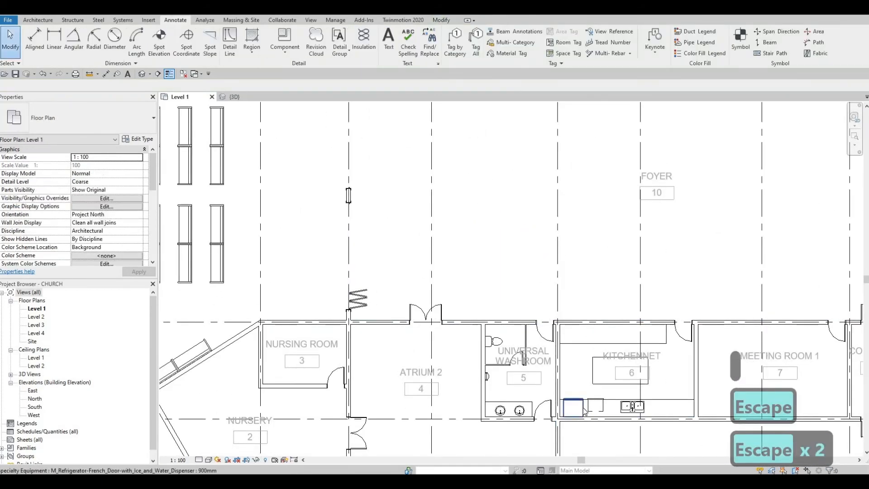
# Place a copy of the Kitchennet refrigerator against the Cafeteria's left wall
pyautogui.click(583, 409)
pyautogui.press('c')
pyautogui.press('s')
pyautogui.moveTo(388, 169); pyautogui.dragTo(435, 378, button='middle')
pyautogui.scroll(-1, 425, 199)
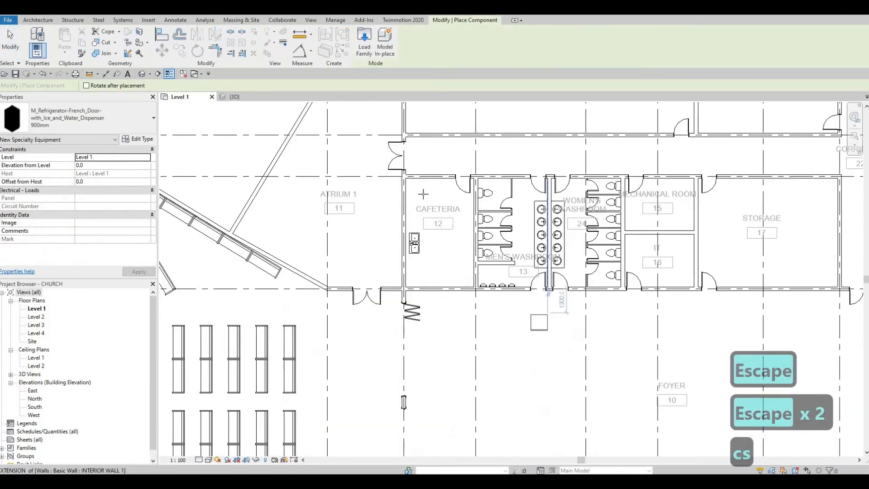
pyautogui.scroll(4, 424, 194)
pyautogui.scroll(1, 405, 217)
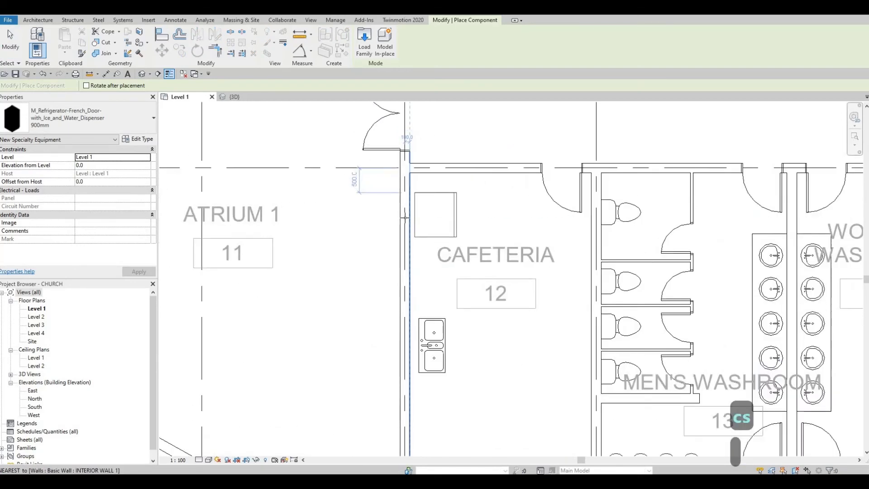
pyautogui.click(405, 210)
pyautogui.scroll(-3, 406, 210)
pyautogui.press('Escape')
pyautogui.moveTo(608, 364); pyautogui.dragTo(529, 187, button='middle')
pyautogui.scroll(-1, 529, 187)
pyautogui.press('Escape')
# Place a copy of the Kitchennet double oven along the Cafeteria's left wall
pyautogui.moveTo(562, 326); pyautogui.dragTo(555, 233, button='middle')
pyautogui.click(555, 323)
pyautogui.press('c')
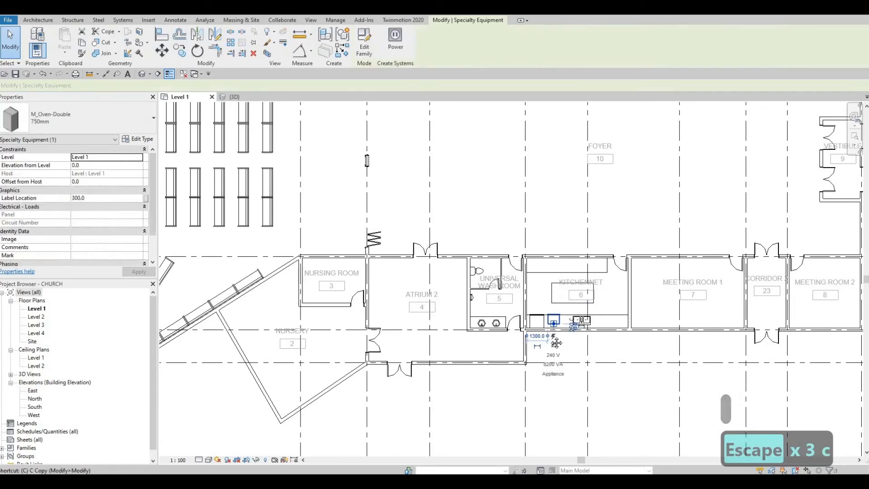
pyautogui.press('s')
pyautogui.moveTo(412, 167); pyautogui.dragTo(438, 362, button='middle')
pyautogui.scroll(3, 413, 174)
pyautogui.scroll(3, 400, 216)
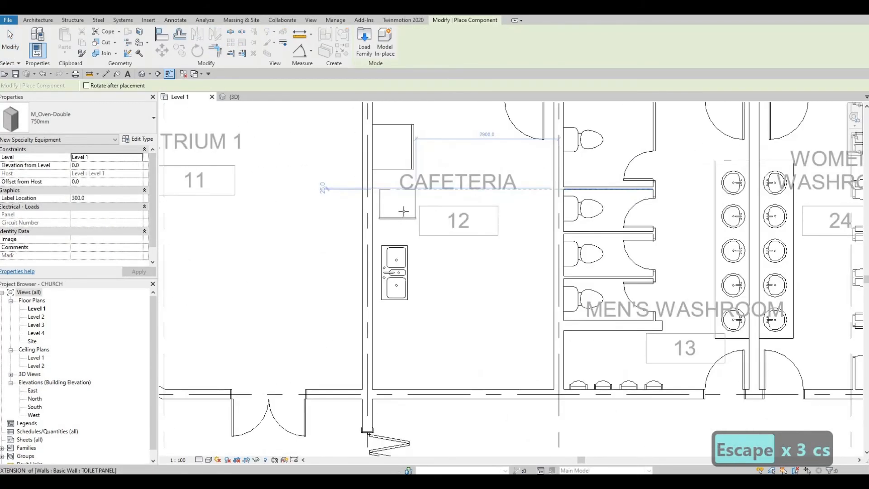
pyautogui.scroll(-2, 406, 206)
pyautogui.press('Escape')
pyautogui.press('Escape')
# Nudge the Cafeteria's triple sink down to make room for the appliances
pyautogui.click(403, 251)
pyautogui.press('Down')
pyautogui.press('Down')
pyautogui.press('Down')
pyautogui.press('Down')
pyautogui.press('Down')
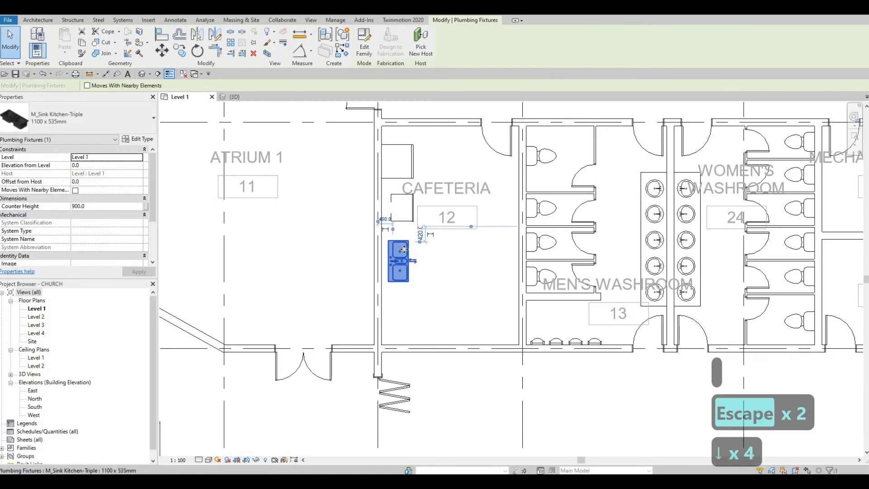
pyautogui.press('Escape')
pyautogui.scroll(-4, 428, 238)
pyautogui.press('Escape')
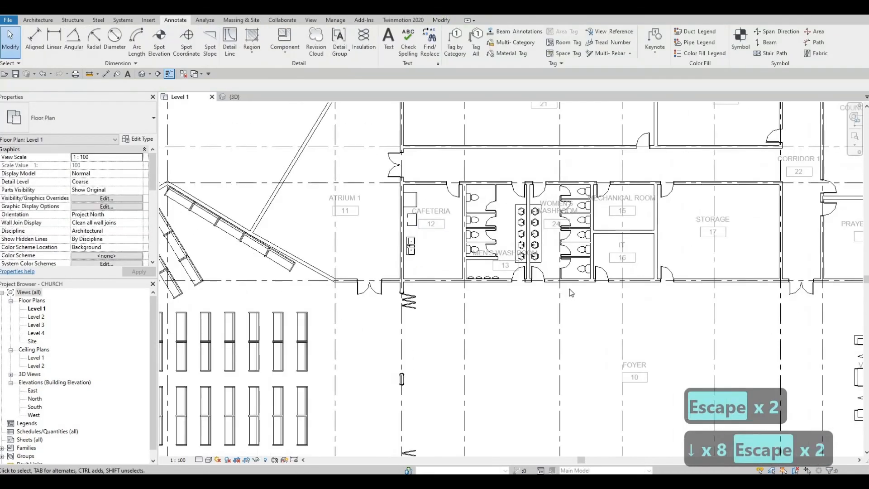
# Draw a counter outline along the Cafeteria wall matching the Kitchennet counter lines
pyautogui.scroll(3, 579, 284)
pyautogui.click(577, 280)
pyautogui.press('c')
pyautogui.press('s')
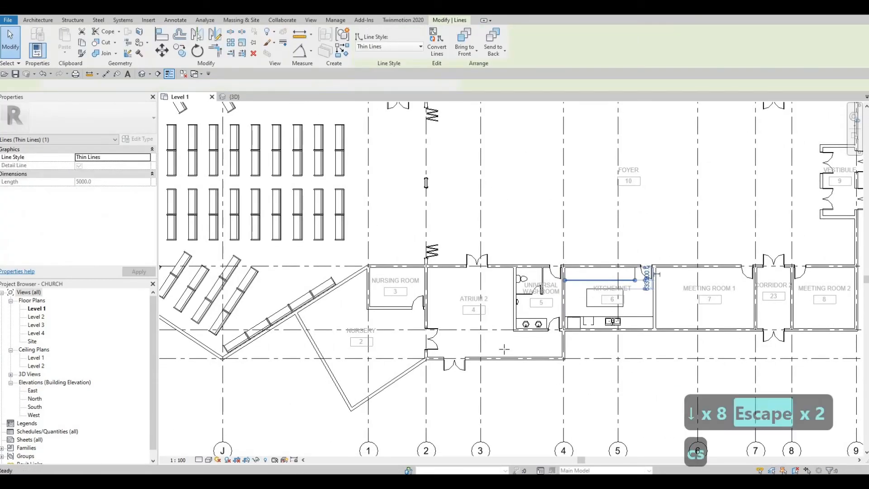
pyautogui.moveTo(453, 130); pyautogui.dragTo(487, 385, button='middle')
pyautogui.scroll(2, 469, 324)
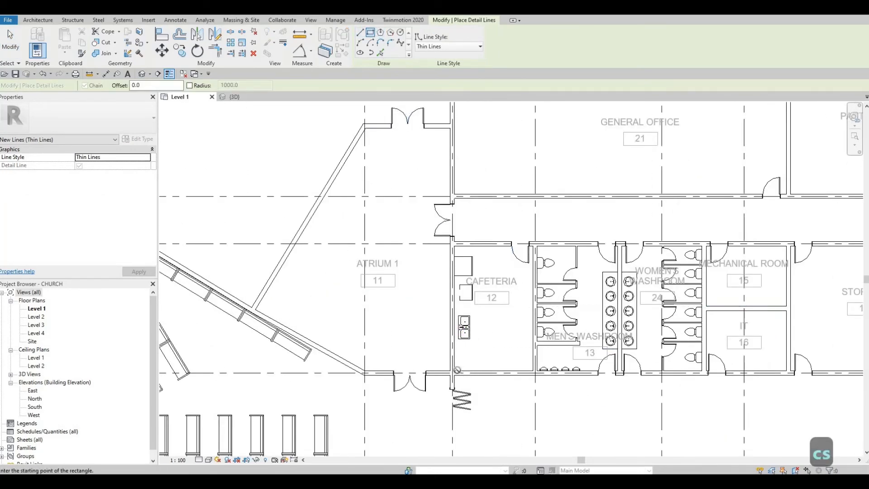
pyautogui.scroll(4, 472, 247)
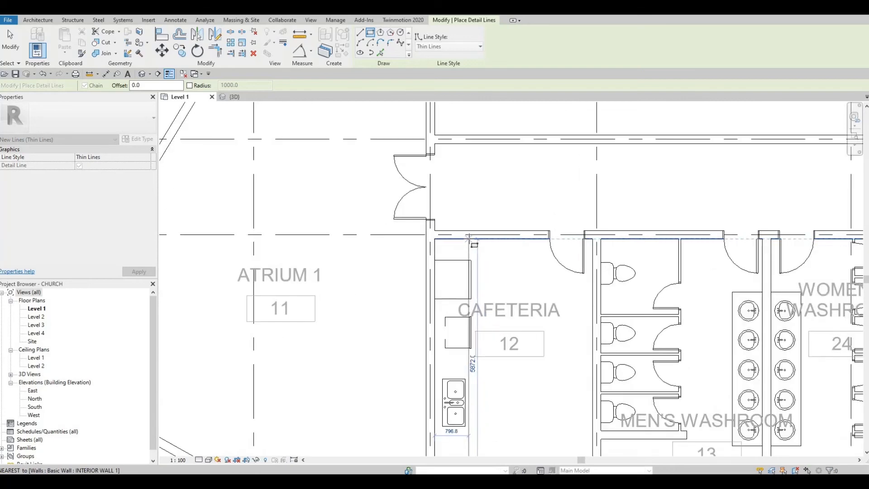
pyautogui.click(469, 237)
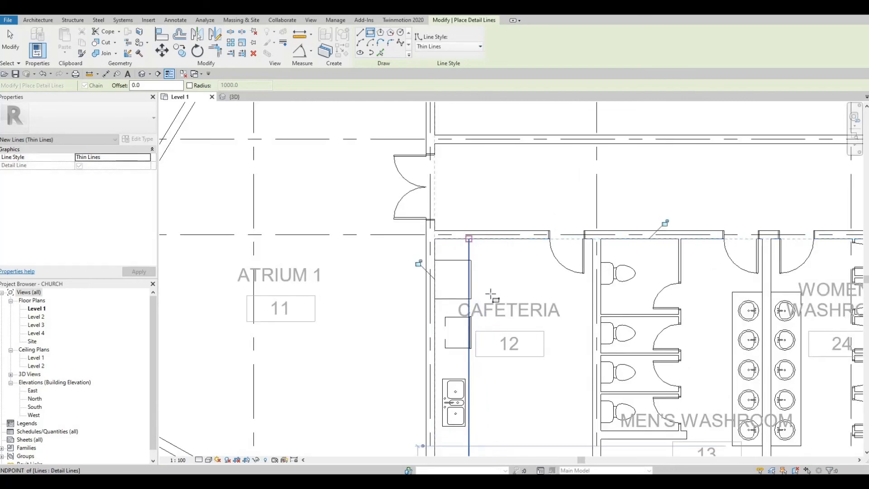
pyautogui.press('Escape')
pyautogui.press('Escape')
pyautogui.press('Escape')
# Move the Cafeteria room tag slightly down and to the right
pyautogui.scroll(-2, 483, 279)
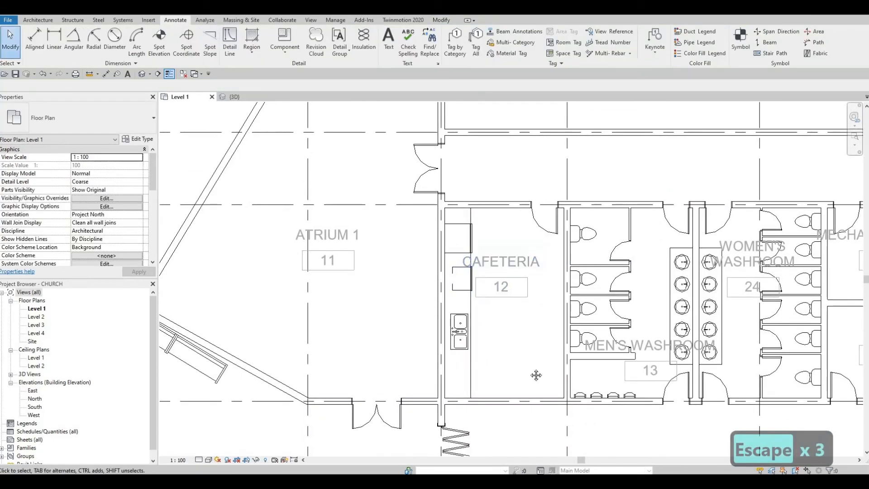
pyautogui.moveTo(529, 300); pyautogui.dragTo(538, 281, button='middle')
pyautogui.scroll(-1, 518, 278)
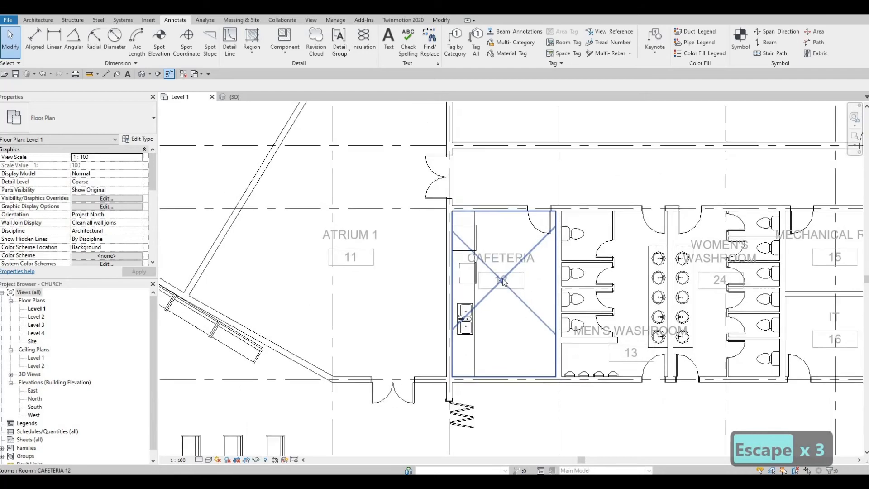
pyautogui.press('Escape')
pyautogui.click(502, 281)
pyautogui.click(503, 282)
pyautogui.press('Escape')
pyautogui.moveTo(503, 289); pyautogui.dragTo(518, 310)
pyautogui.press('Escape')
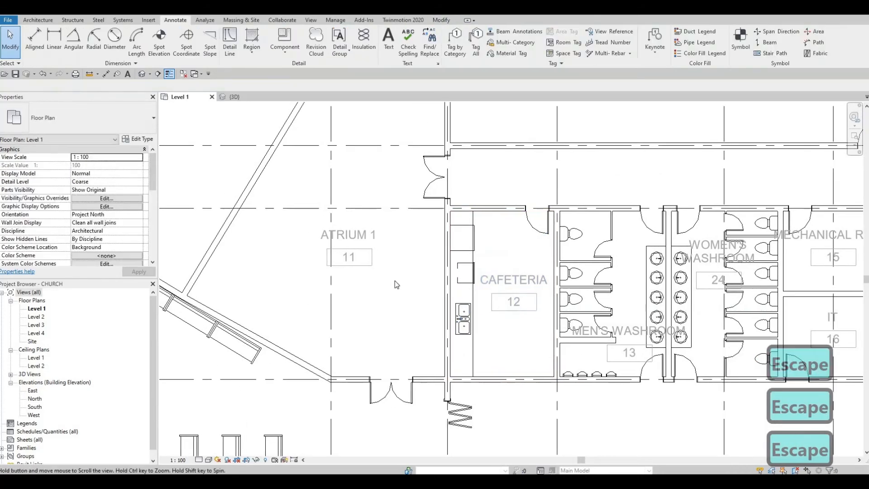
# Draw a 2400mm Thin Lines detail line across the lower Cafeteria from counter to right wall
pyautogui.scroll(-2, 394, 281)
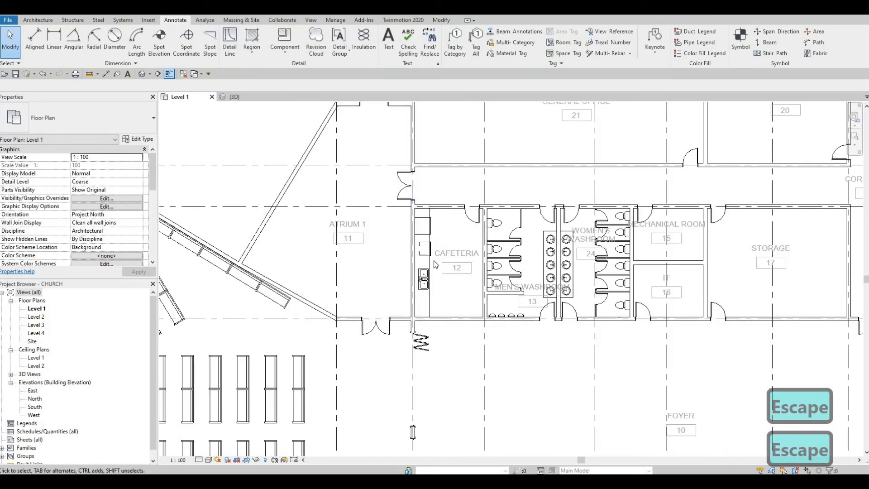
pyautogui.scroll(5, 448, 294)
pyautogui.scroll(-1, 462, 308)
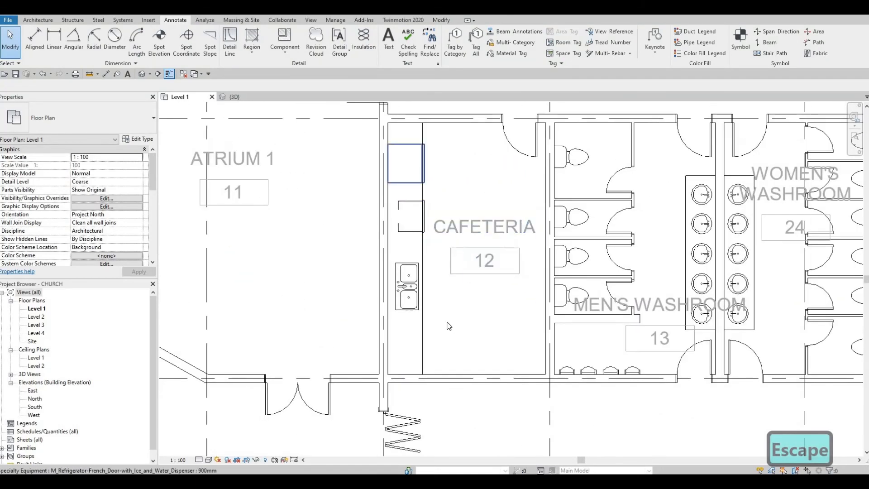
pyautogui.press('Escape')
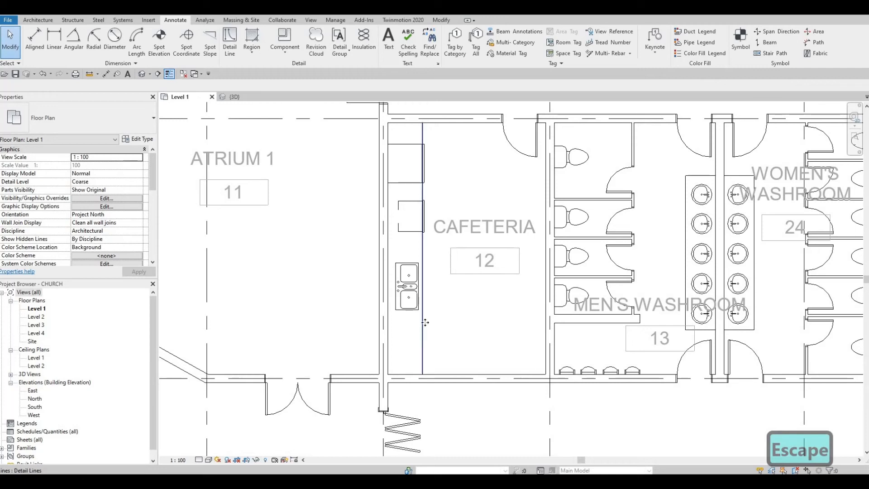
pyautogui.click(424, 327)
pyautogui.press('c')
pyautogui.press('s')
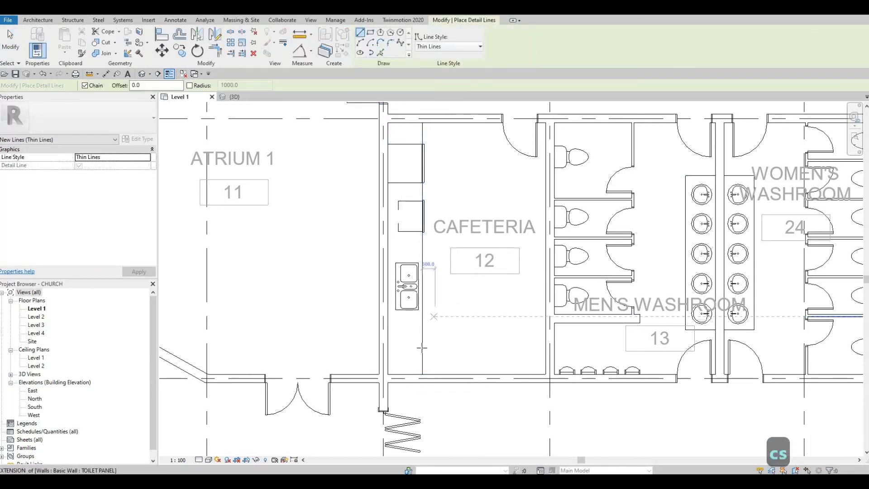
pyautogui.click(422, 344)
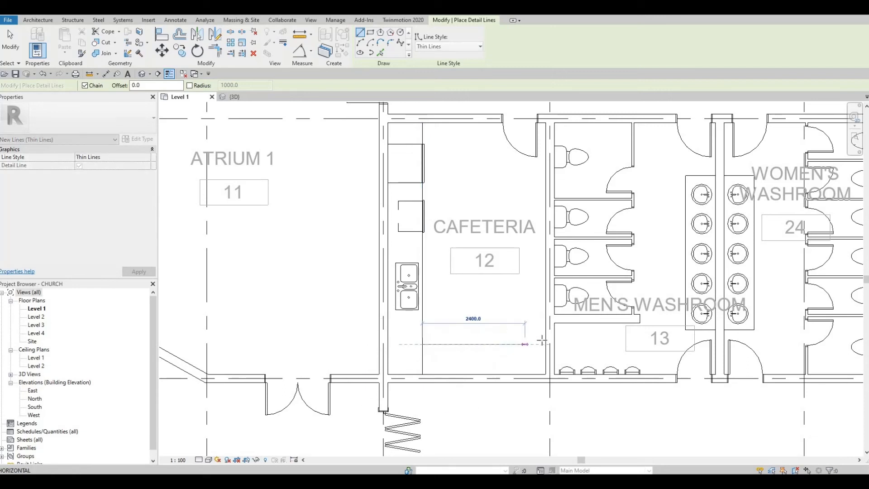
pyautogui.click(543, 344)
pyautogui.press('Escape')
pyautogui.press('Escape')
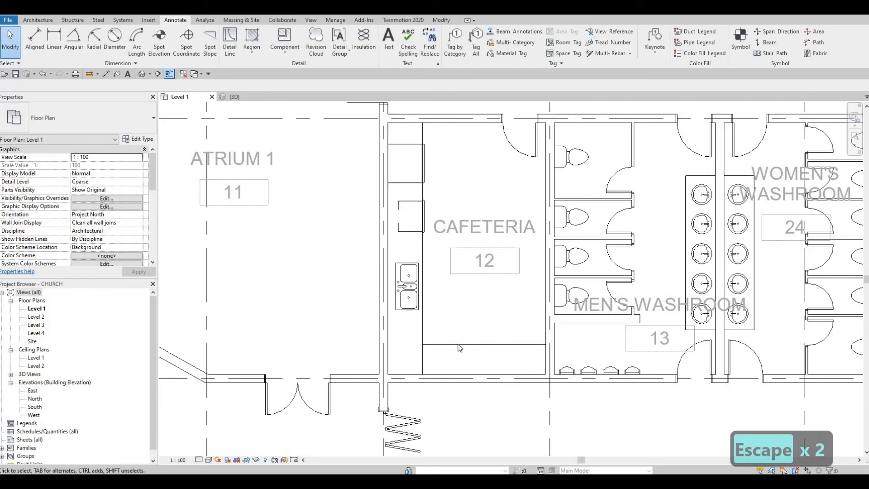
pyautogui.scroll(-2, 595, 317)
pyautogui.moveTo(596, 317); pyautogui.dragTo(313, 218, button='middle')
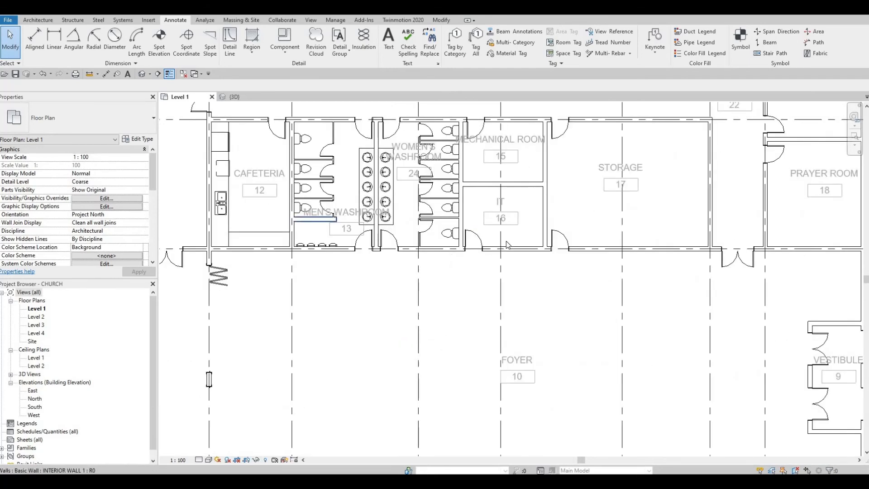
# Load M_Shelving.rfa from the Canada > Furniture > Storage library folder
pyautogui.moveTo(564, 104); pyautogui.dragTo(514, 121, button='middle')
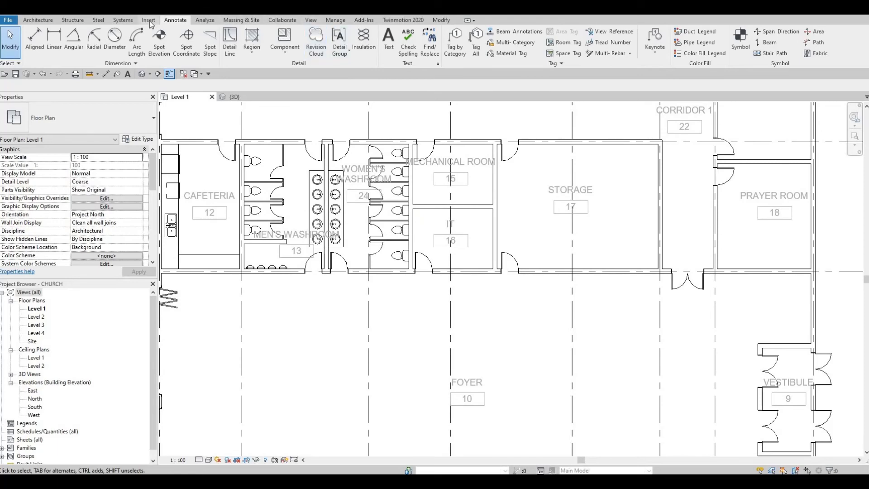
pyautogui.click(149, 20)
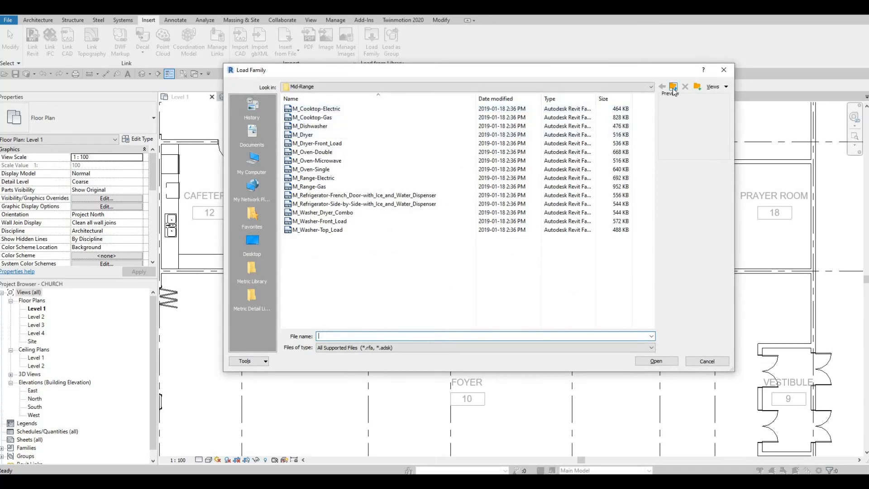
pyautogui.click(674, 88)
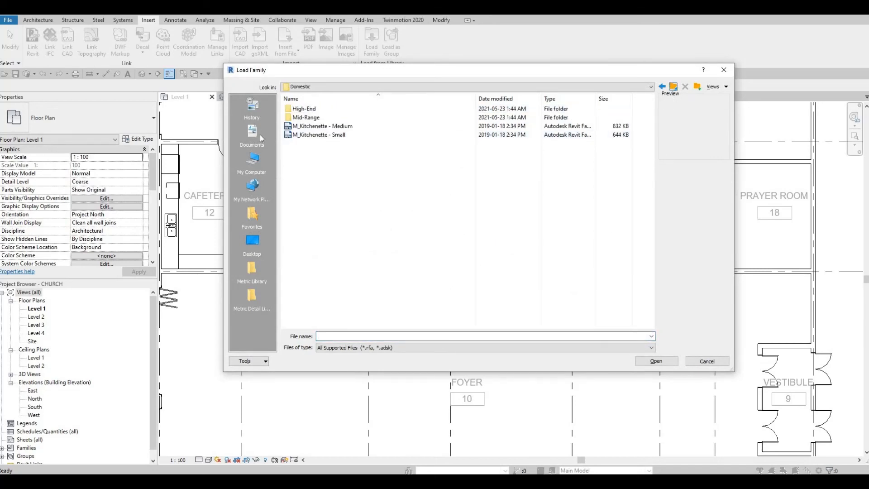
pyautogui.doubleClick(327, 119)
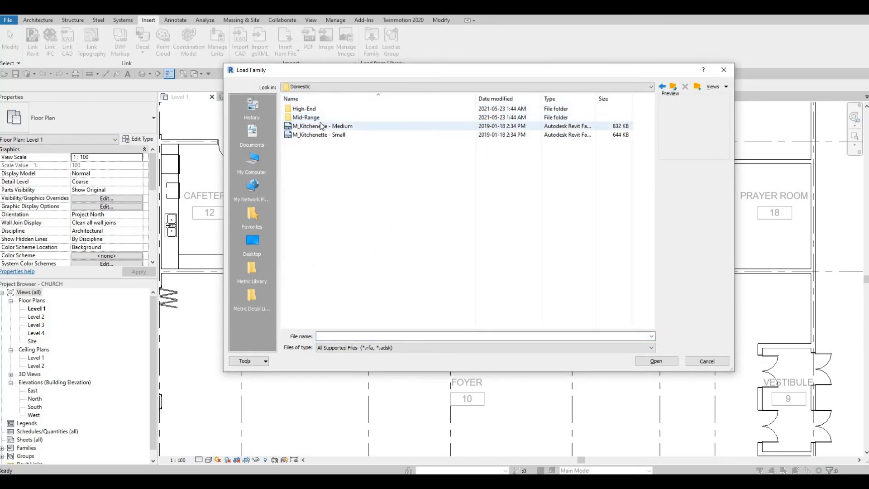
pyautogui.click(318, 119)
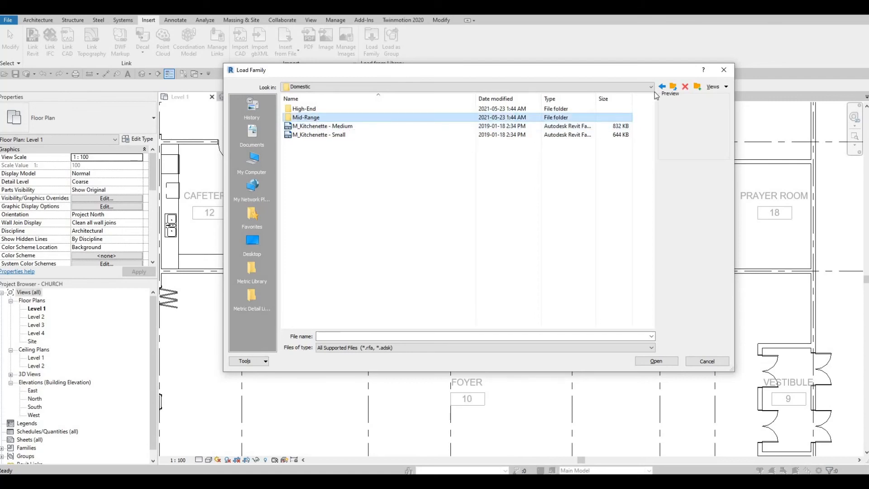
pyautogui.click(673, 87)
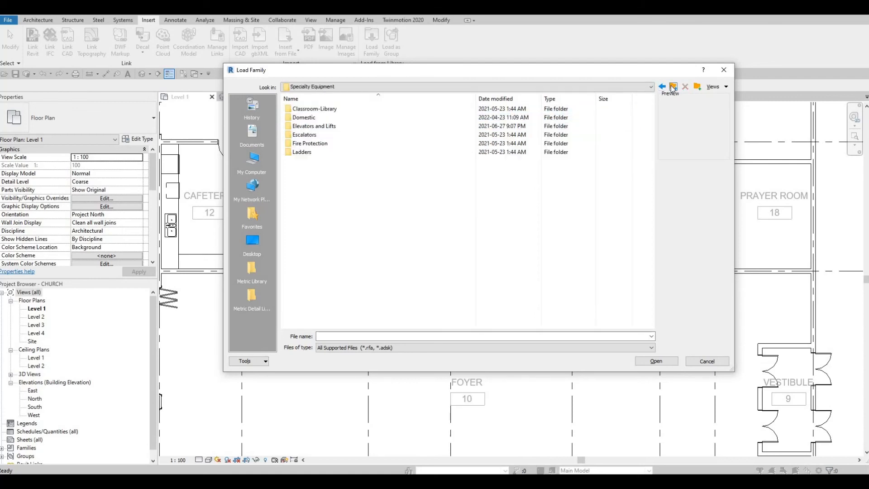
pyautogui.click(673, 87)
pyautogui.click(673, 86)
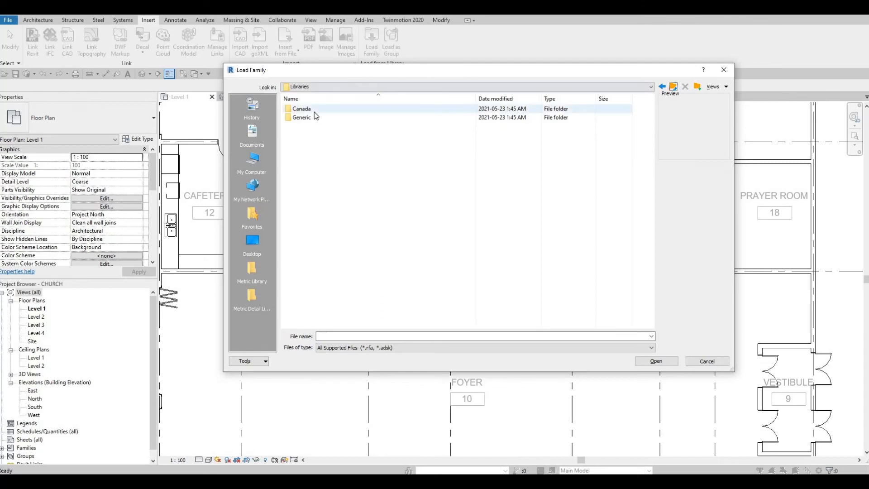
pyautogui.doubleClick(314, 112)
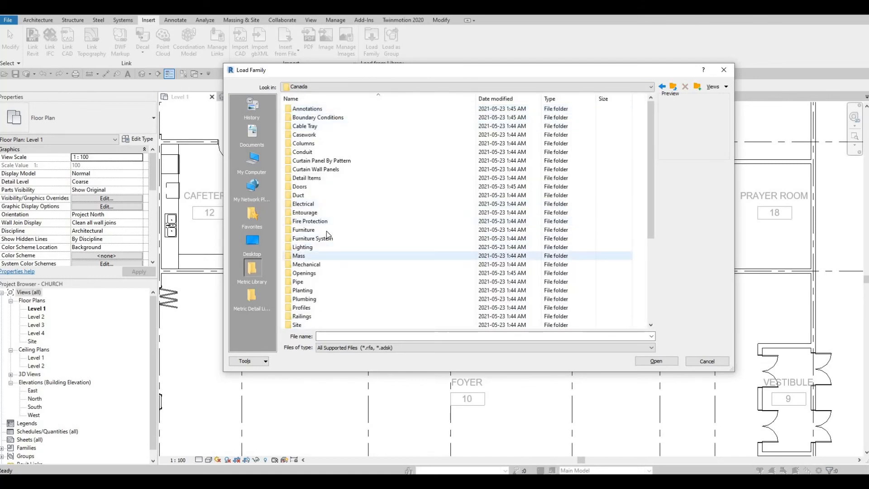
pyautogui.doubleClick(327, 230)
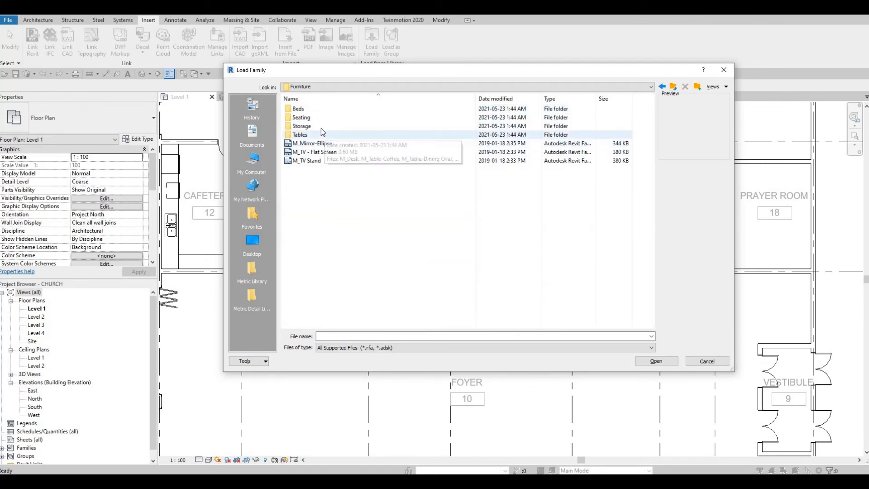
pyautogui.doubleClick(322, 128)
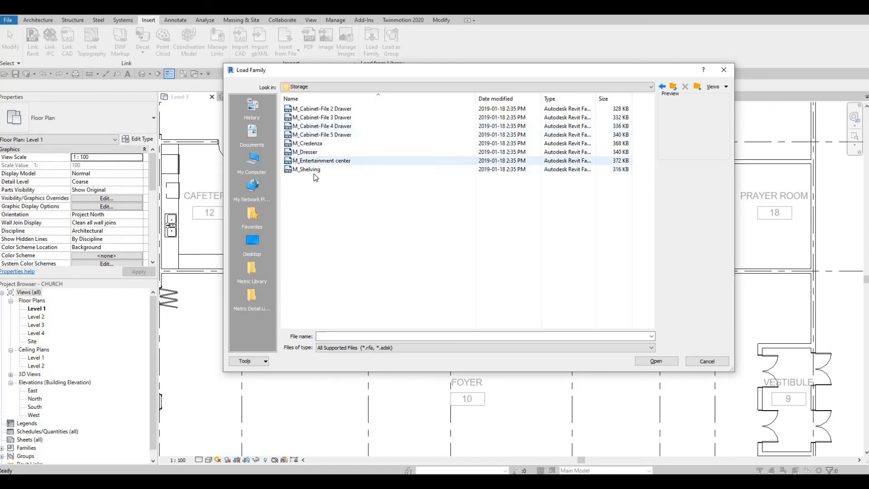
pyautogui.click(313, 170)
pyautogui.press('Return')
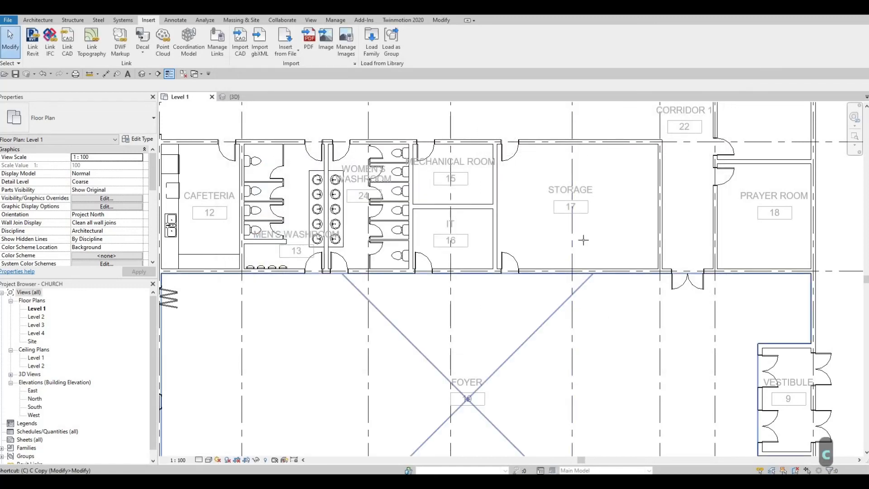
# Place rotated M_Shelving units in a continuous row along the Storage room's right wall
pyautogui.press('c')
pyautogui.press('m')
pyautogui.scroll(5, 637, 267)
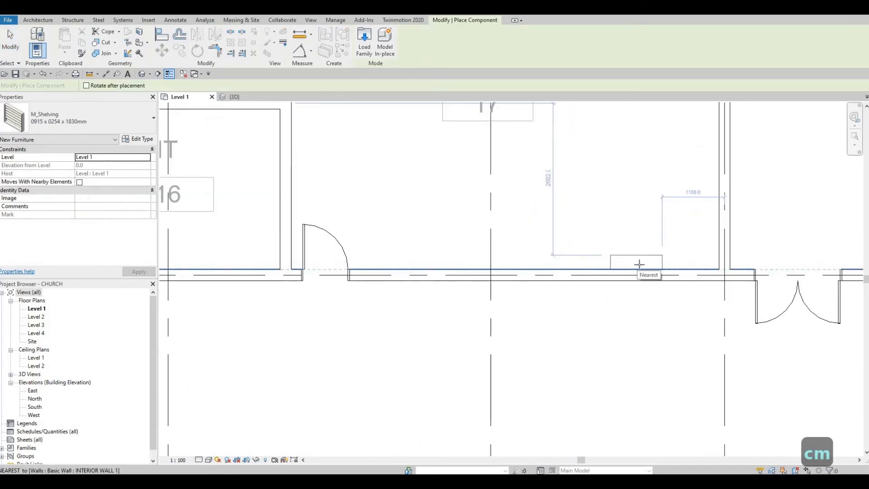
pyautogui.scroll(-2, 651, 239)
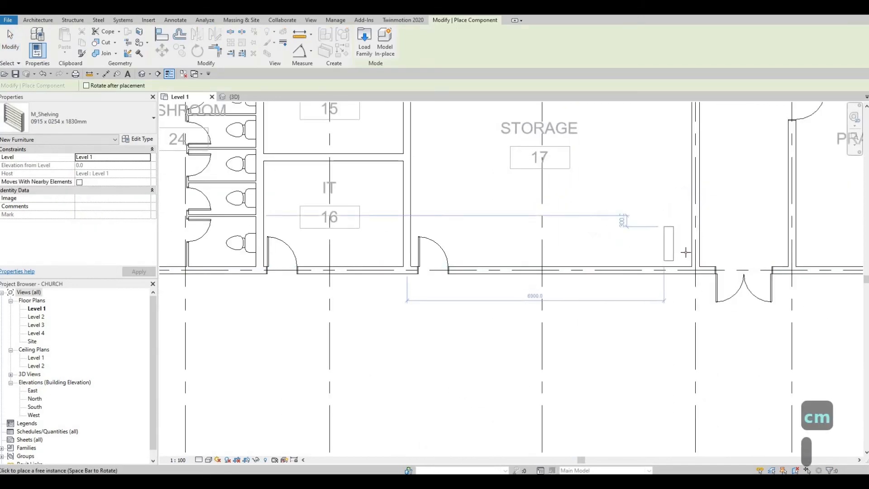
pyautogui.press('space')
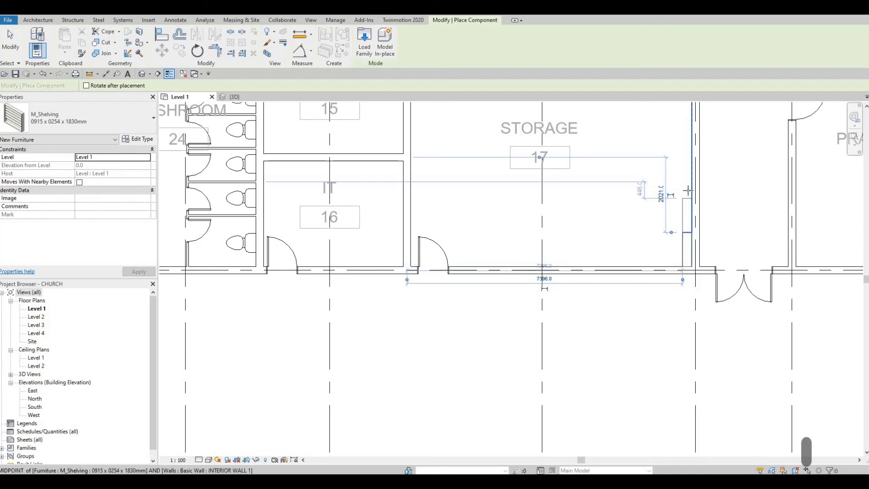
pyautogui.click(688, 181)
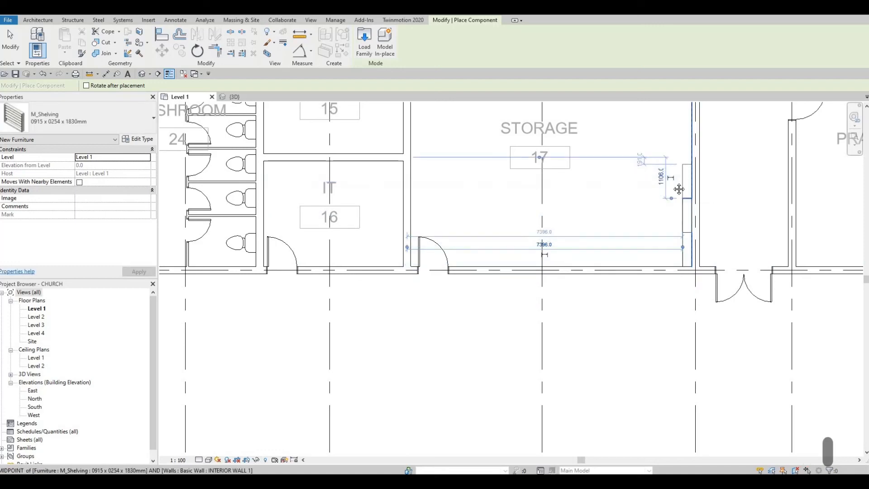
pyautogui.moveTo(674, 230); pyautogui.dragTo(666, 308, button='middle')
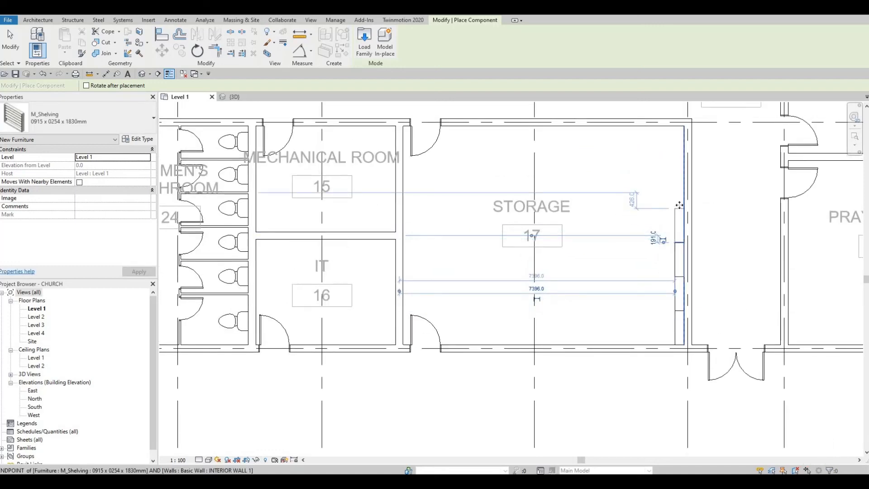
pyautogui.click(679, 184)
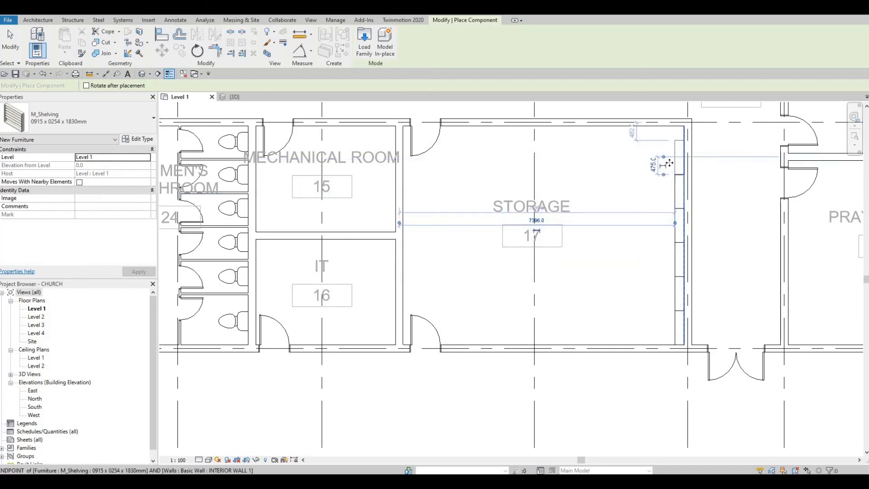
pyautogui.click(661, 167)
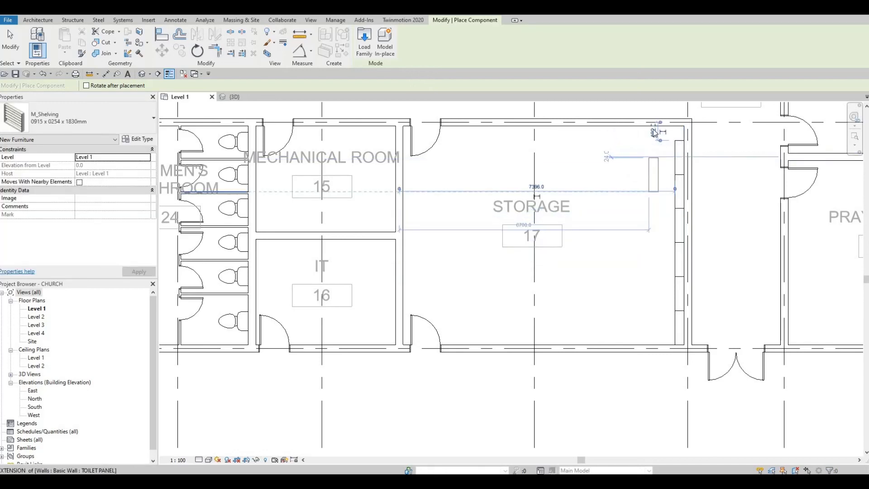
pyautogui.press('Escape')
pyautogui.press('Escape')
# Nudge the whole row of shelving units up two steps from the bottom wall
pyautogui.moveTo(639, 109); pyautogui.dragTo(719, 350)
pyautogui.press('Up')
pyautogui.press('Up')
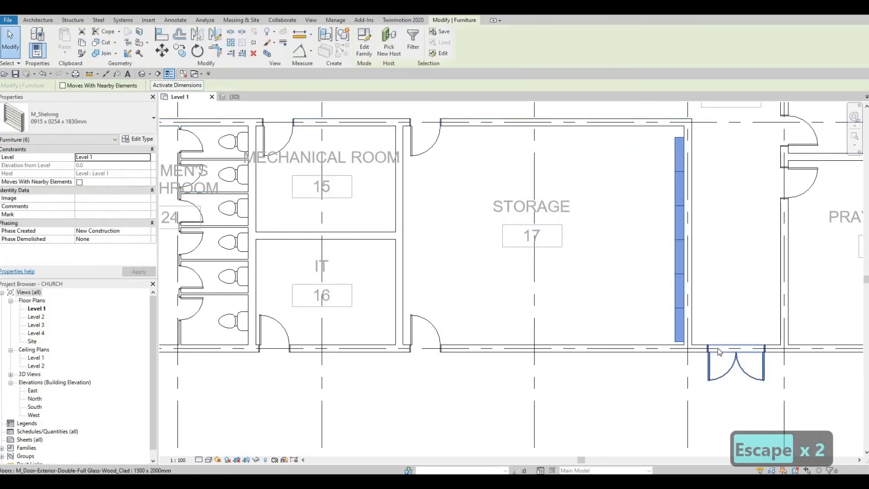
pyautogui.press('Up')
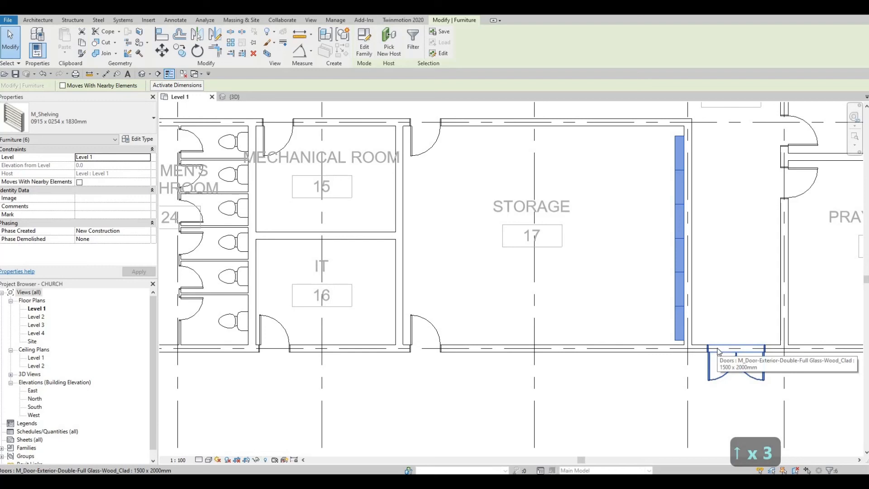
pyautogui.press('Escape')
pyautogui.press('Escape')
pyautogui.moveTo(619, 90); pyautogui.dragTo(601, 148, button='middle')
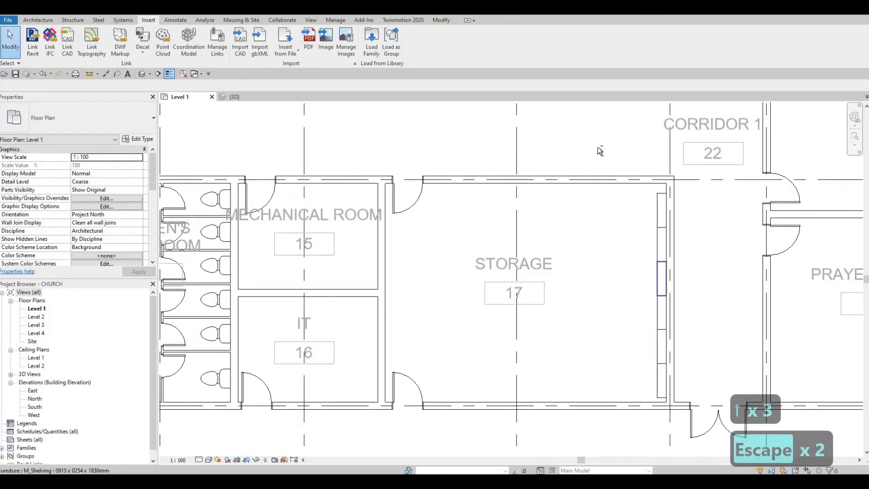
# Move the selected shelving column in the Storage room against its east wall
pyautogui.moveTo(598, 147); pyautogui.dragTo(675, 406)
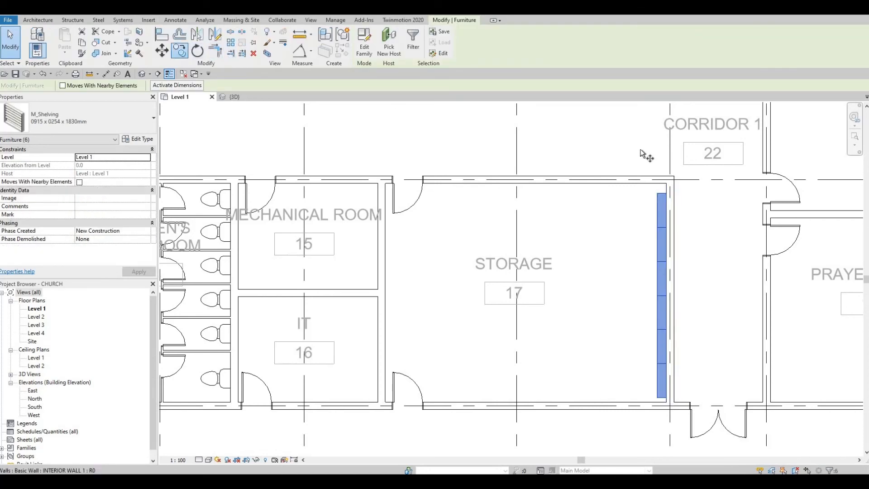
pyautogui.press('m')
pyautogui.press('v')
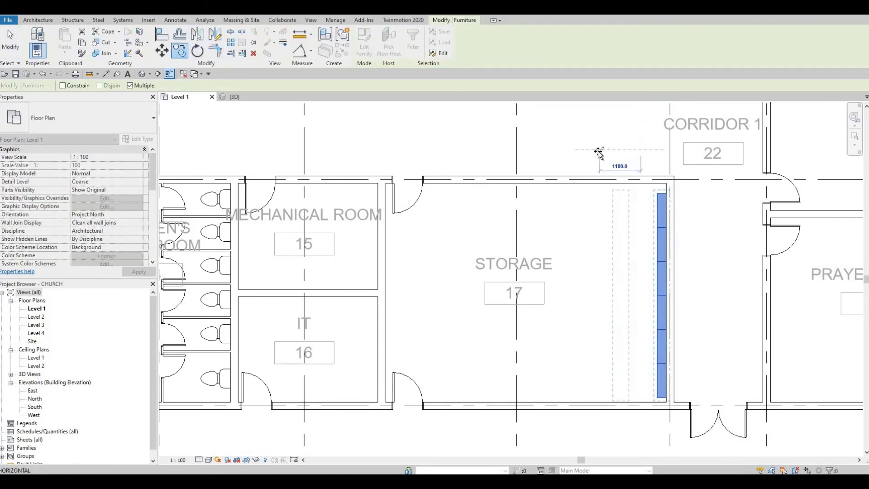
pyautogui.click(589, 150)
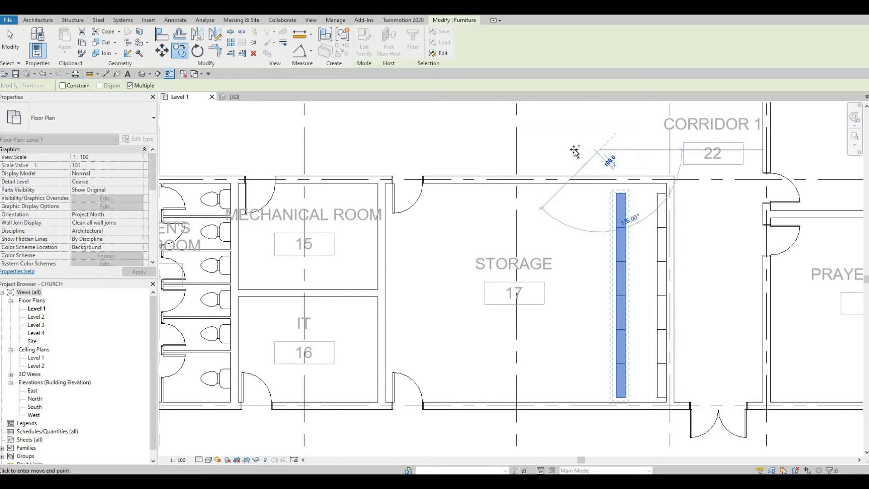
pyautogui.press('Escape')
pyautogui.press('Escape')
# Delete a stray shelf piece, then undo the deletion
pyautogui.click(621, 211)
pyautogui.press('Delete')
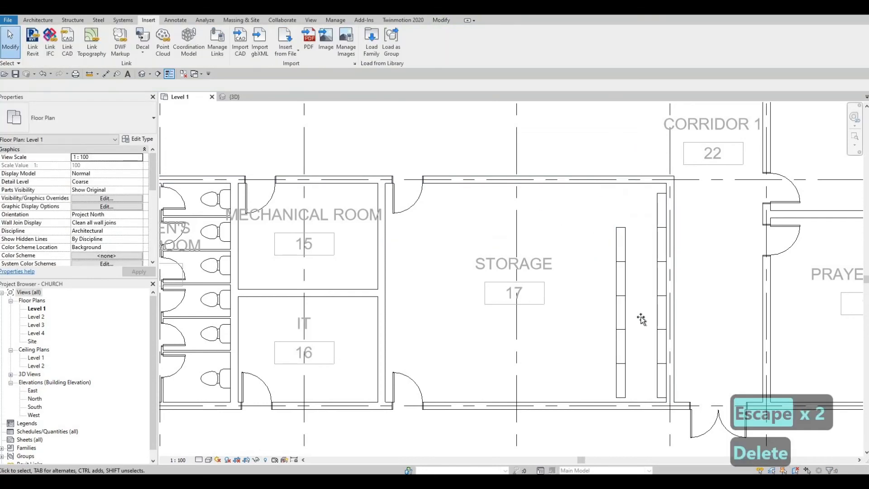
pyautogui.click(638, 308)
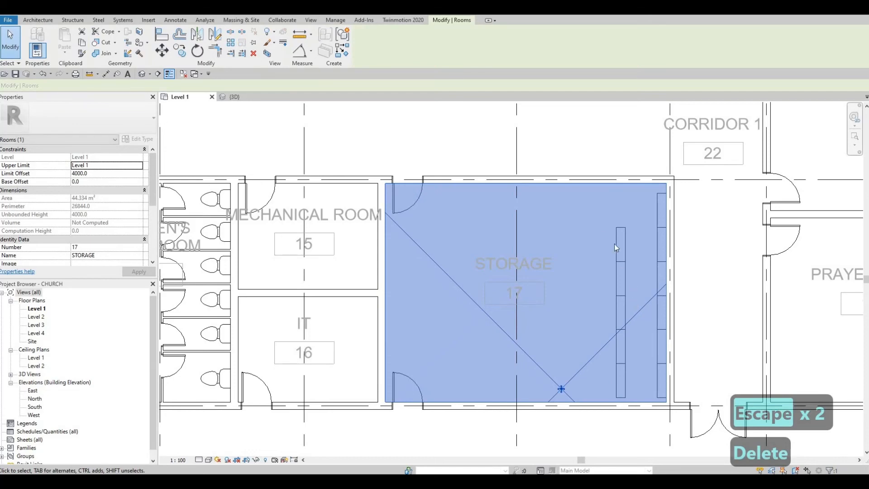
pyautogui.hotkey('ctrl', 'z')
pyautogui.press('Escape')
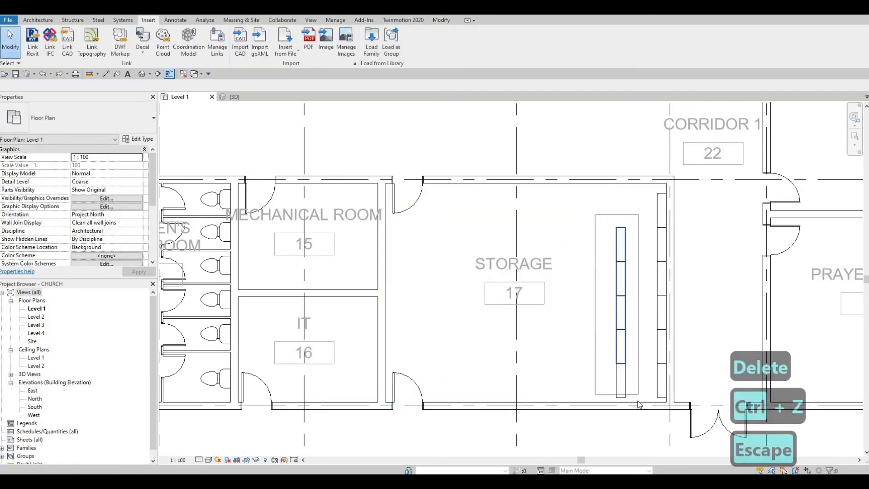
# Nudge the shelving column up and to the right with the arrow keys
pyautogui.moveTo(639, 401); pyautogui.dragTo(639, 400)
pyautogui.press('Up')
pyautogui.press('Up')
pyautogui.press('Up')
pyautogui.press('Up')
pyautogui.press('Up')
pyautogui.press('Up')
pyautogui.press('Right')
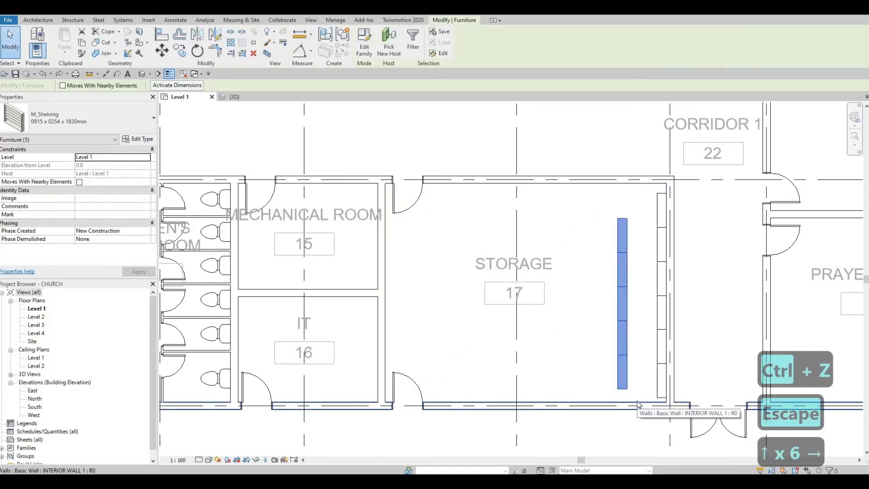
pyautogui.press('Right')
pyautogui.press('Up')
pyautogui.press('Up')
pyautogui.press('Up')
pyautogui.press('Up')
pyautogui.press('Up')
pyautogui.press('Up')
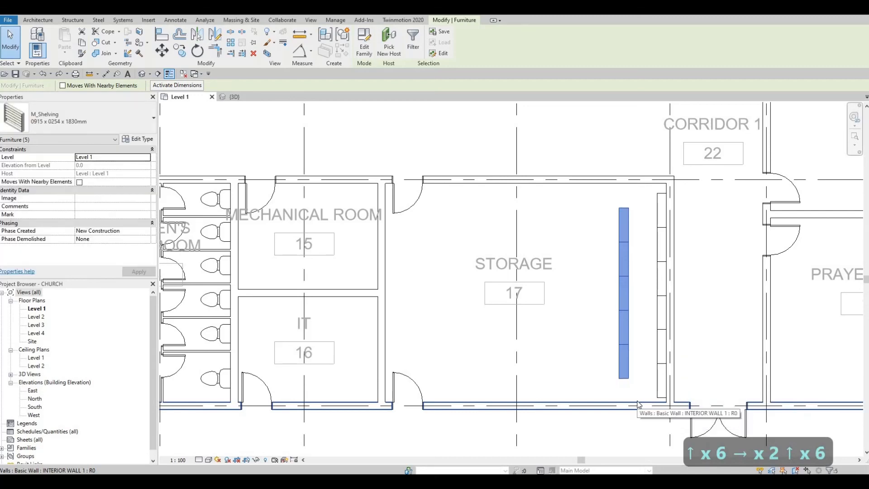
pyautogui.press('Up')
pyautogui.press('Right')
pyautogui.press('Escape')
pyautogui.press('Escape')
pyautogui.press('Escape')
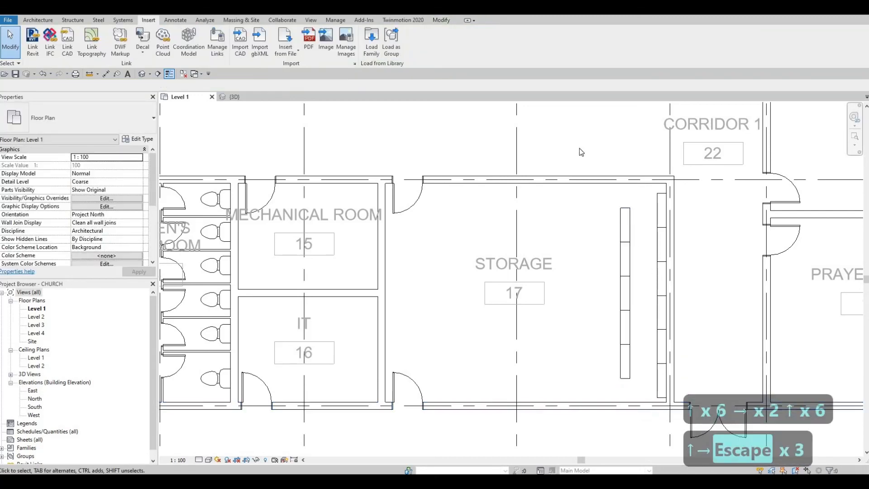
# Copy the shelving column twice to the left as two more freestanding rows
pyautogui.moveTo(597, 198); pyautogui.dragTo(647, 389)
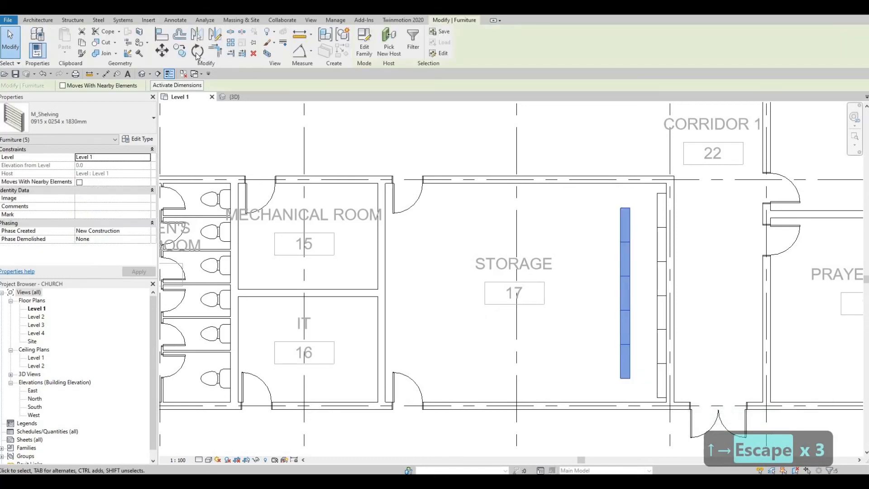
pyautogui.click(182, 54)
pyautogui.click(613, 150)
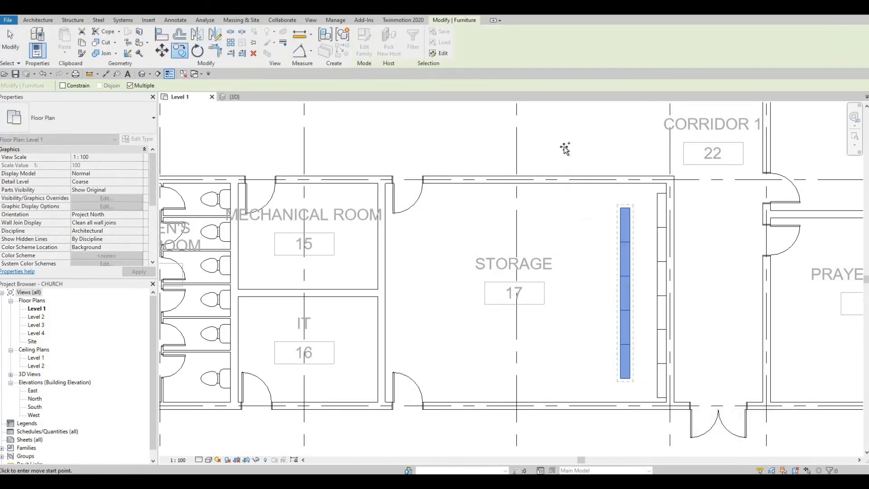
pyautogui.click(512, 149)
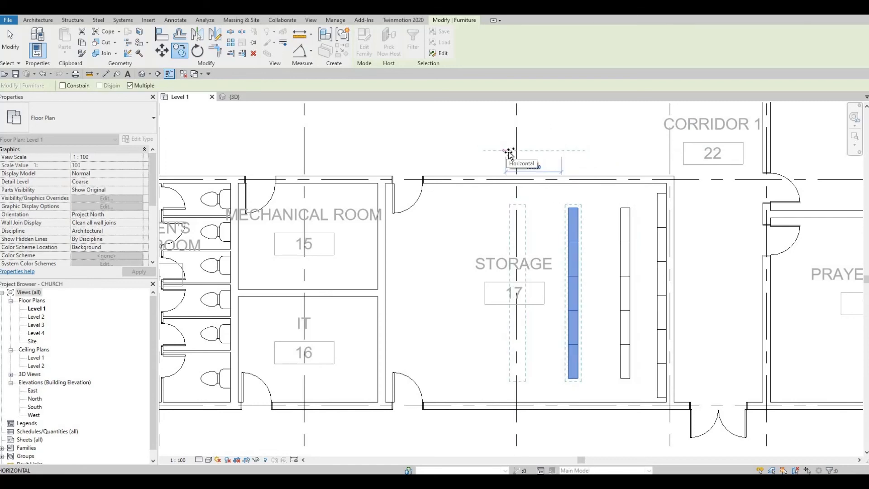
pyautogui.click(510, 154)
pyautogui.press('Escape')
pyautogui.press('Escape')
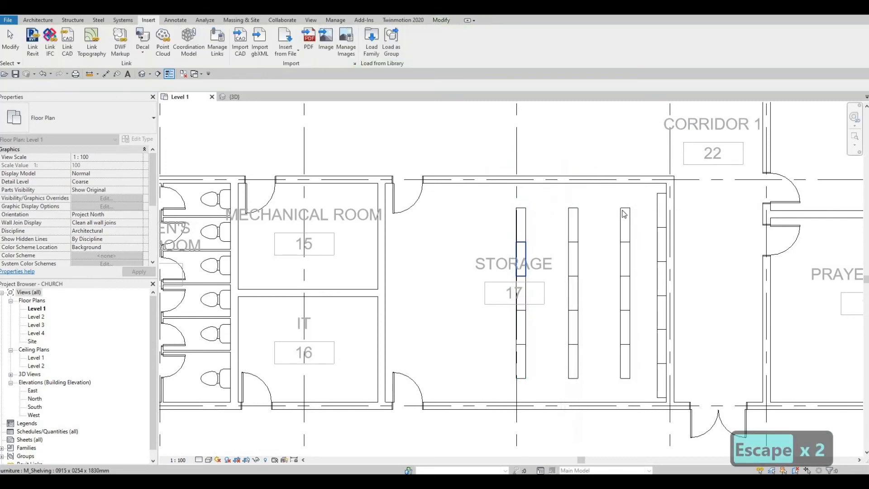
# Nudge all the Storage room shelving rows upward into alignment
pyautogui.moveTo(486, 233); pyautogui.dragTo(641, 218, button='middle')
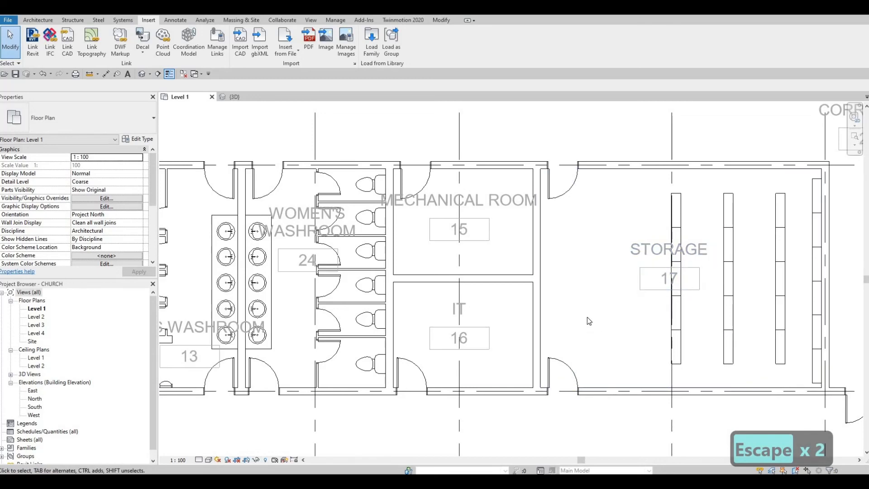
pyautogui.moveTo(643, 388); pyautogui.dragTo(631, 313, button='middle')
pyautogui.moveTo(732, 328); pyautogui.dragTo(700, 372, button='middle')
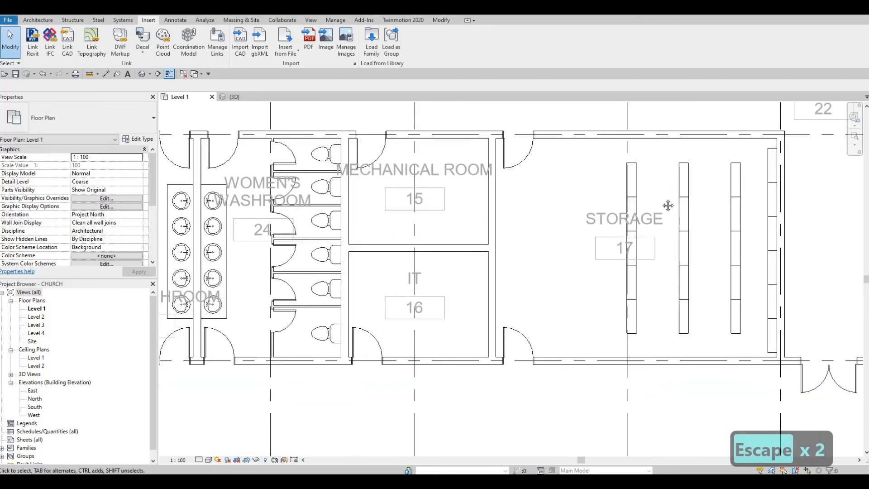
pyautogui.moveTo(669, 205); pyautogui.dragTo(655, 262, button='middle')
pyautogui.moveTo(581, 160); pyautogui.dragTo(746, 399)
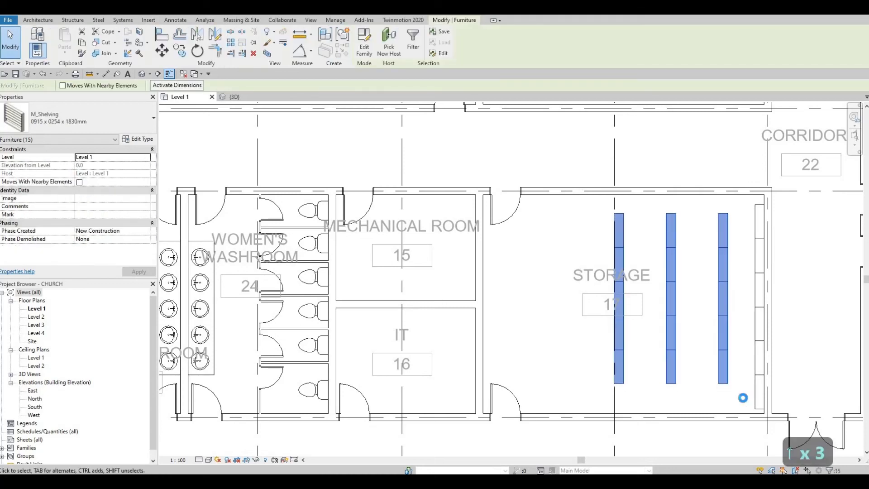
pyautogui.press('Up')
pyautogui.press('Up')
pyautogui.press('Up')
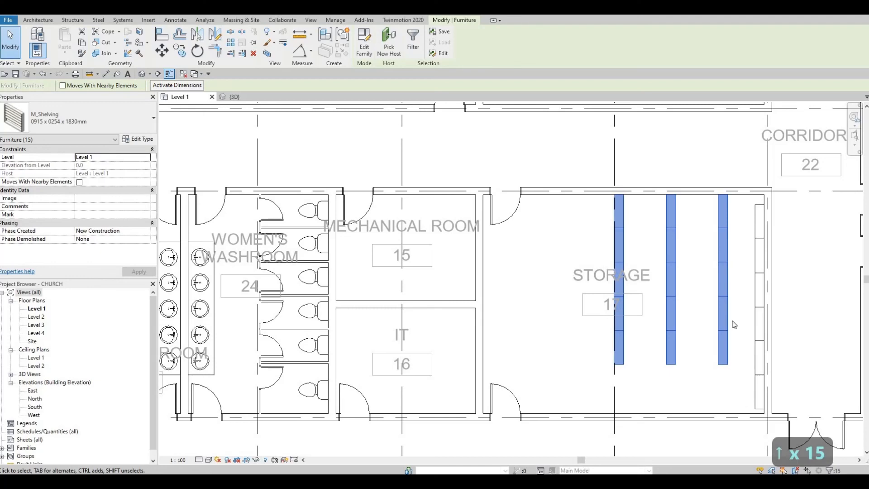
pyautogui.moveTo(711, 368); pyautogui.dragTo(711, 310, button='middle')
pyautogui.press('Escape')
pyautogui.press('Escape')
pyautogui.moveTo(575, 335); pyautogui.dragTo(575, 297, button='middle')
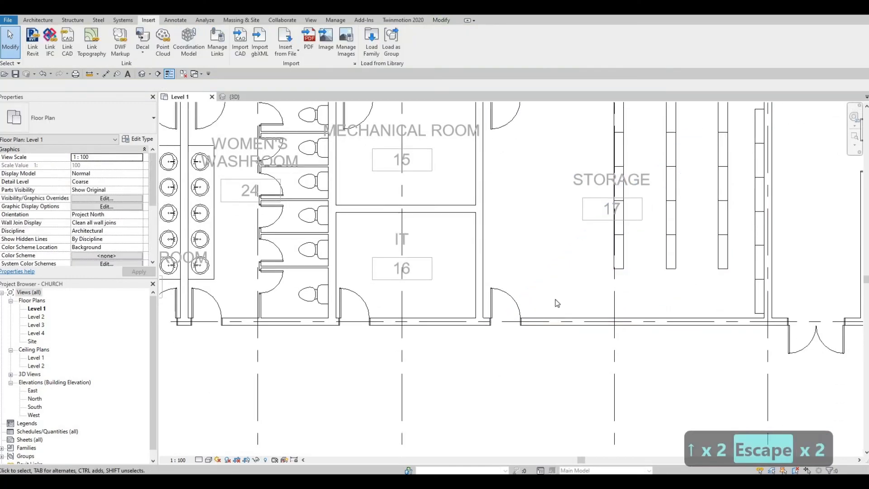
# Delete the Storage room's single door on its Foyer-side wall
pyautogui.scroll(-3, 609, 281)
pyautogui.moveTo(598, 367); pyautogui.dragTo(601, 416, button='middle')
pyautogui.scroll(-1, 600, 416)
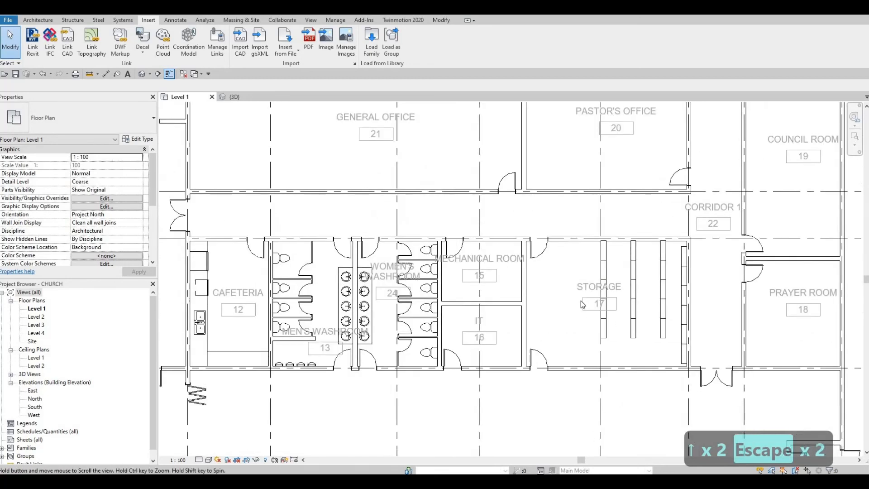
pyautogui.moveTo(550, 356); pyautogui.dragTo(550, 288, button='middle')
pyautogui.press('Escape')
pyautogui.press('Escape')
pyautogui.click(548, 292)
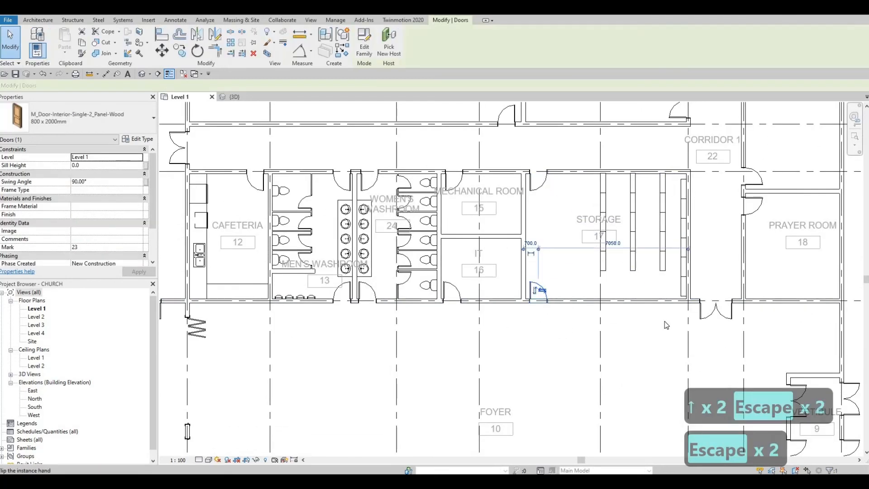
pyautogui.press('Delete')
# Place a double full-glass exterior door in the Storage wall using Create Similar (CS)
pyautogui.click(730, 318)
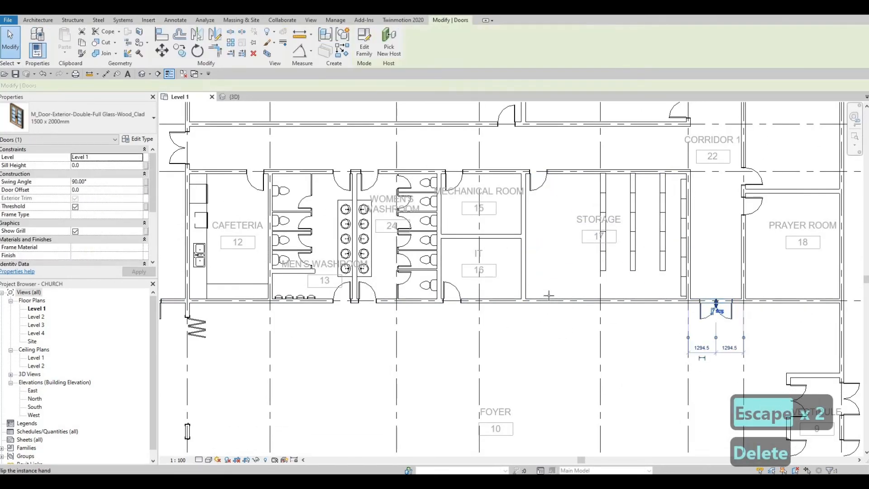
pyautogui.press('c')
pyautogui.press('s')
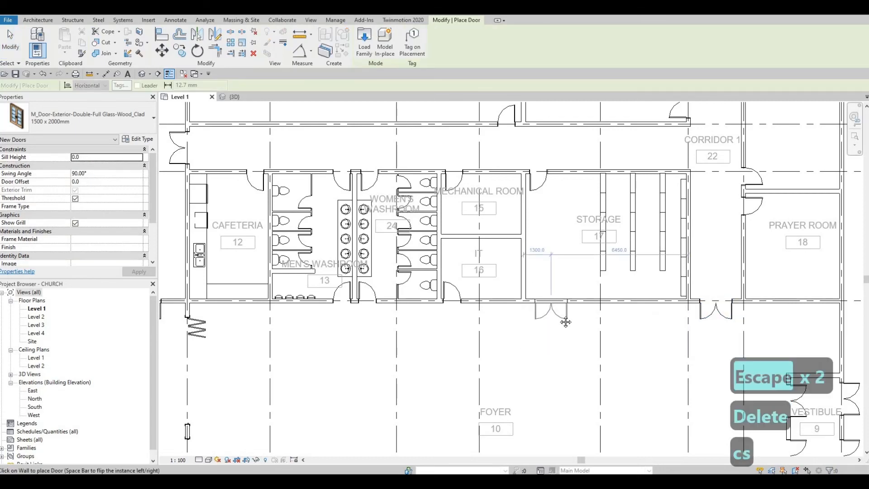
pyautogui.press('Escape')
pyautogui.press('Escape')
pyautogui.scroll(-2, 662, 303)
pyautogui.press('Escape')
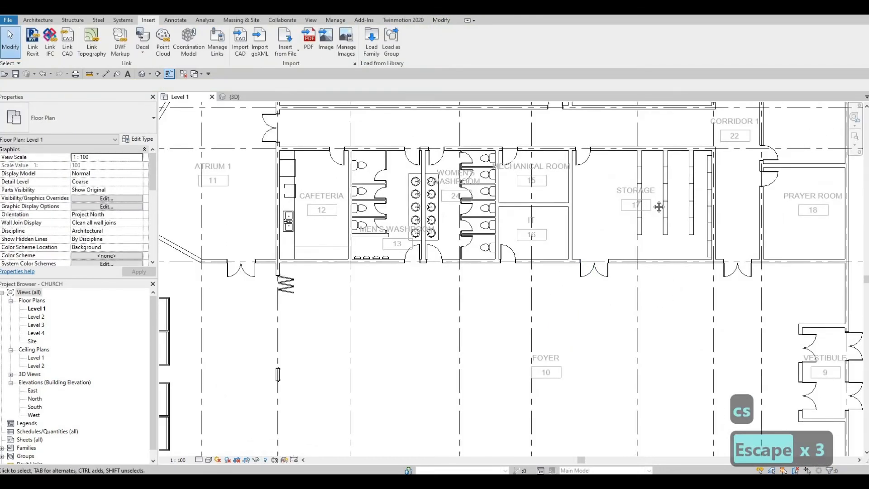
pyautogui.moveTo(588, 381); pyautogui.dragTo(564, 295, button='middle')
pyautogui.press('Escape')
pyautogui.press('Escape')
# Pan across the Foyer and top offices to review the new door
pyautogui.scroll(-1, 563, 295)
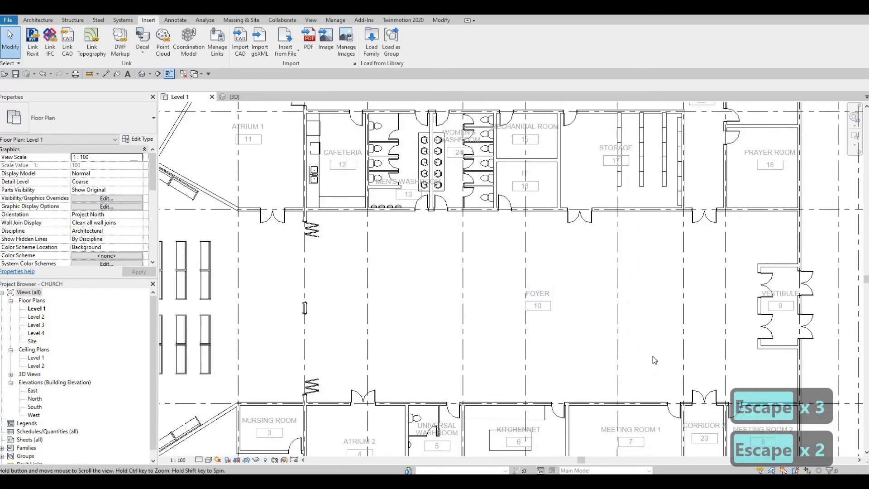
pyautogui.moveTo(666, 242); pyautogui.dragTo(652, 348, button='middle')
pyautogui.moveTo(712, 192); pyautogui.dragTo(650, 260, button='middle')
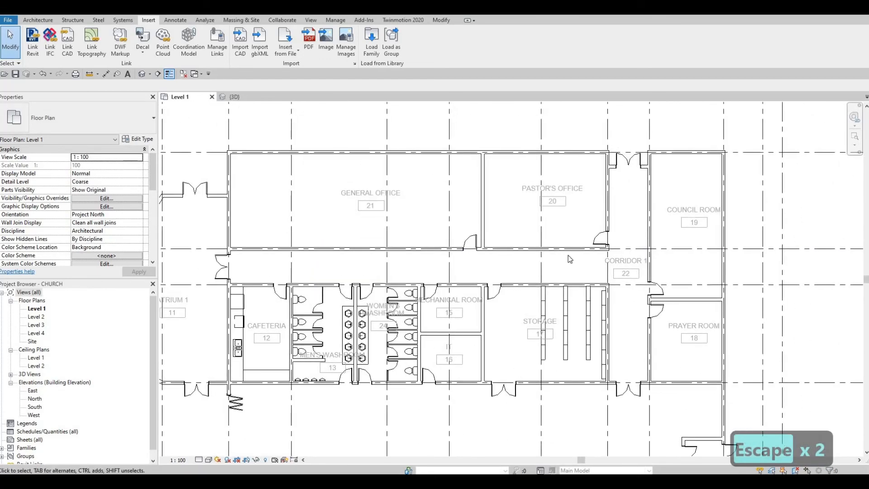
pyautogui.scroll(-4, 569, 257)
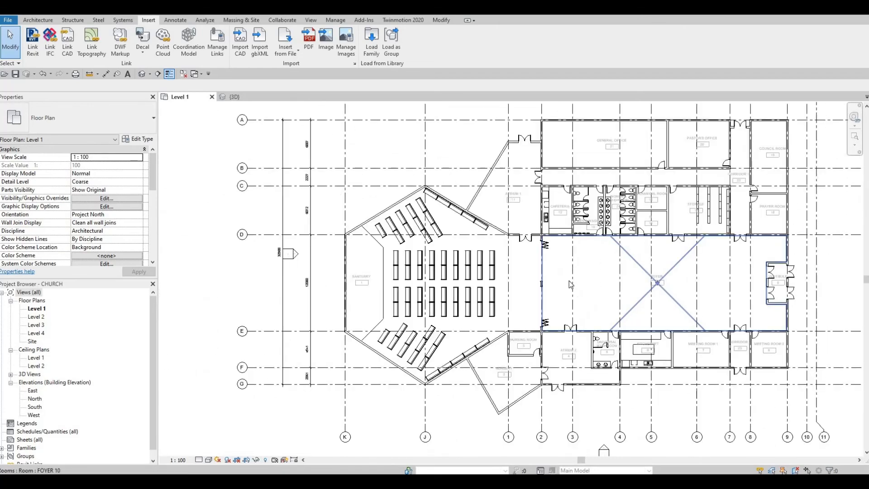
pyautogui.scroll(-3, 587, 278)
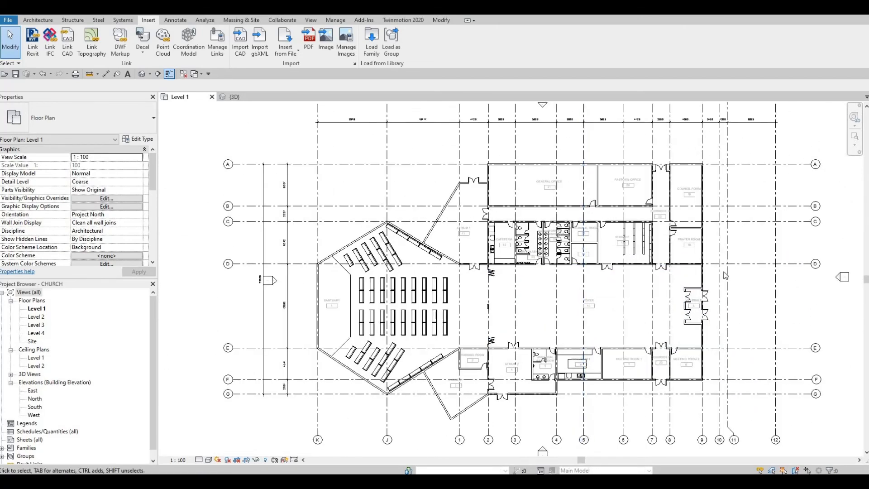